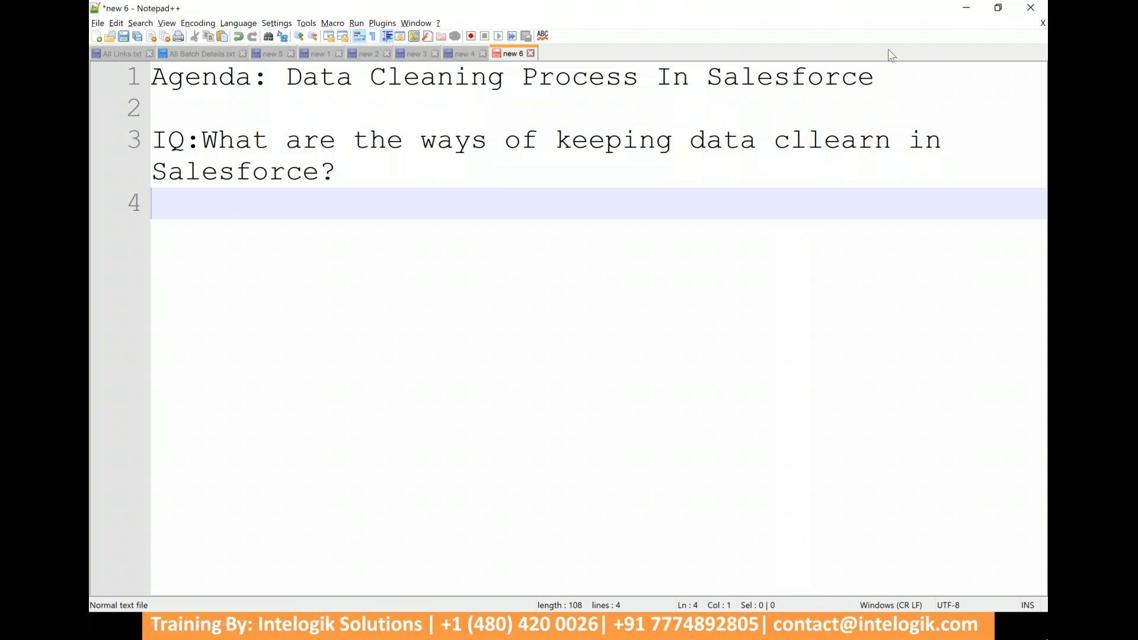
- Replace the misspelled word "cllearn" in the interview question with "cleaning"
click(828, 141)
double_click(828, 142)
text(clearning)
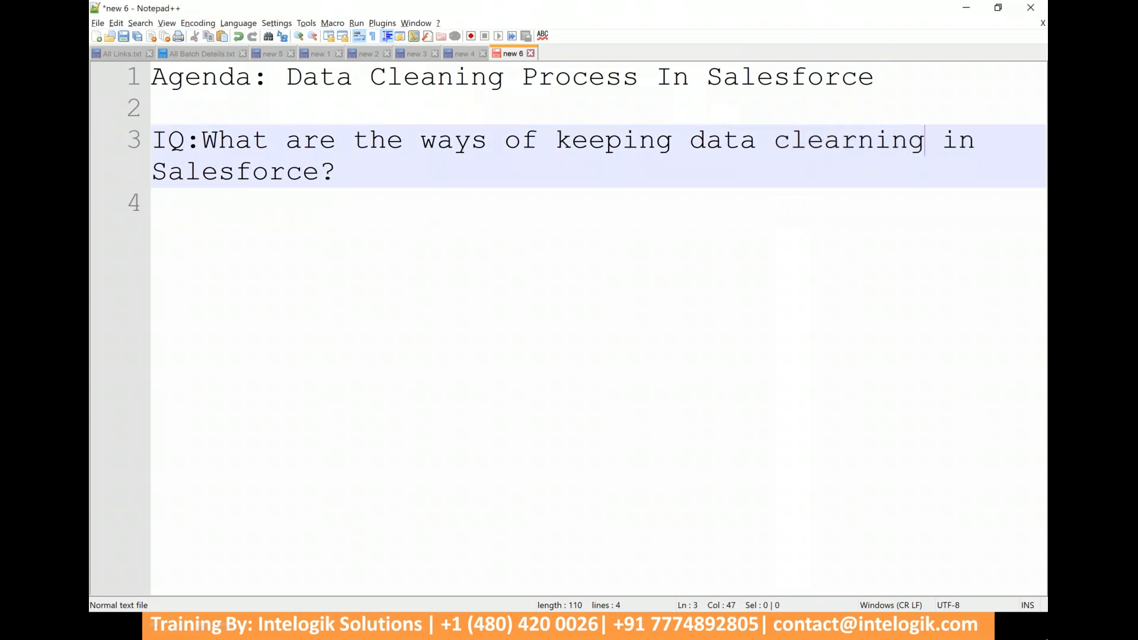
key(ctrl+shift+Left)
text(cleaning)
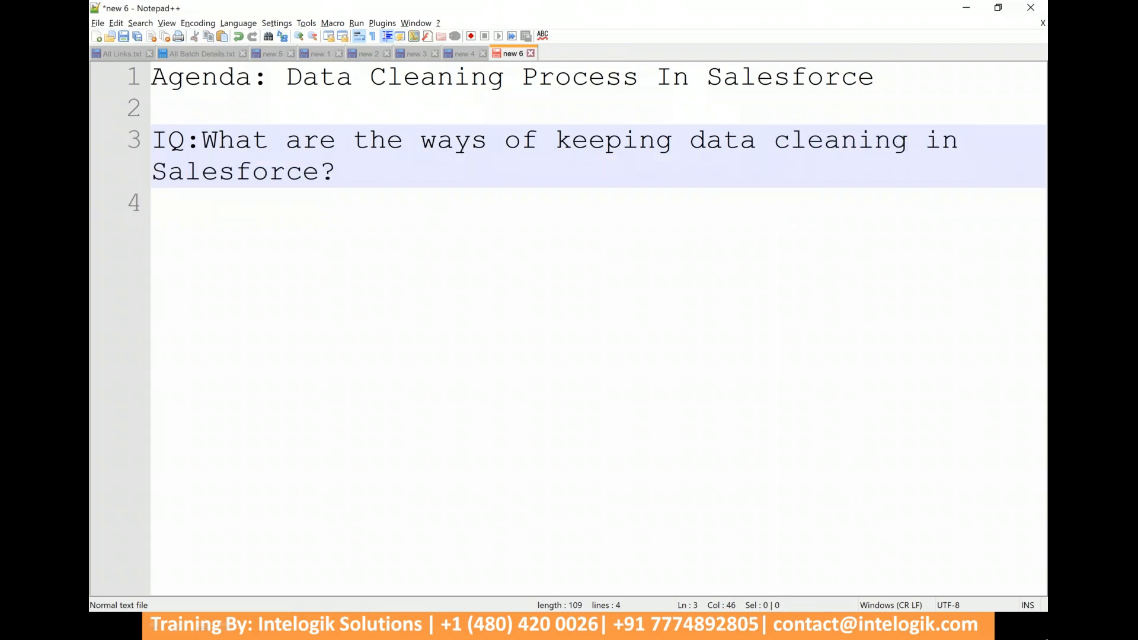
- Below the question, add a ">>" line followed by the answers "Validation Rules" and "Data Loader" on separate lines
click(898, 257)
key(Return)
text(>>)
key(Return)
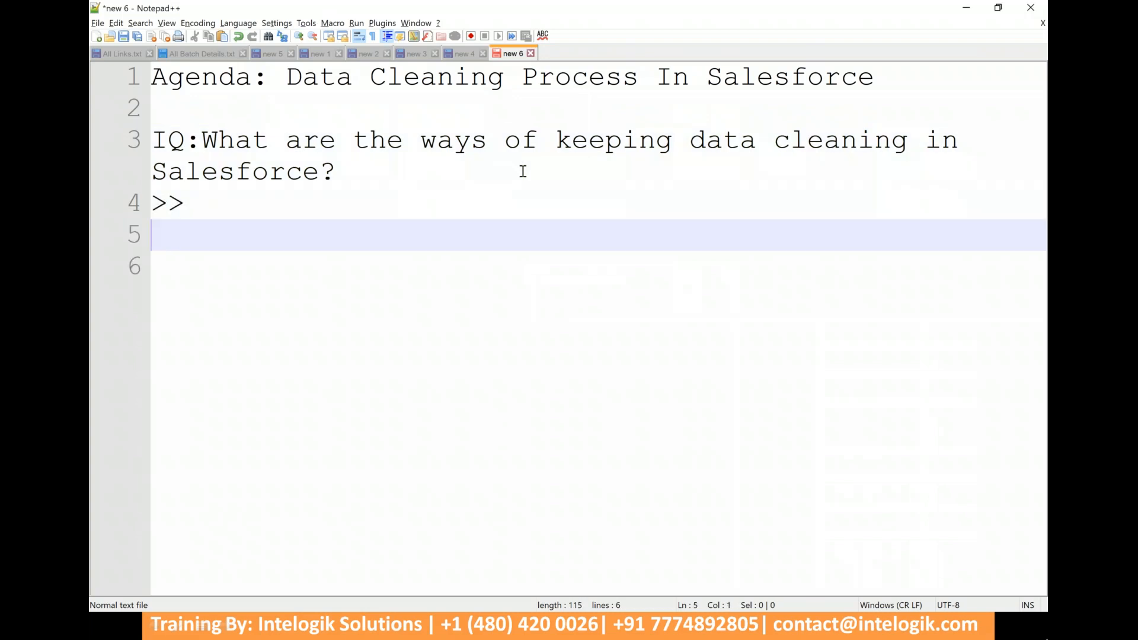
text(Validation Rules)
key(Return)
text(Data Loader)
key(Return)
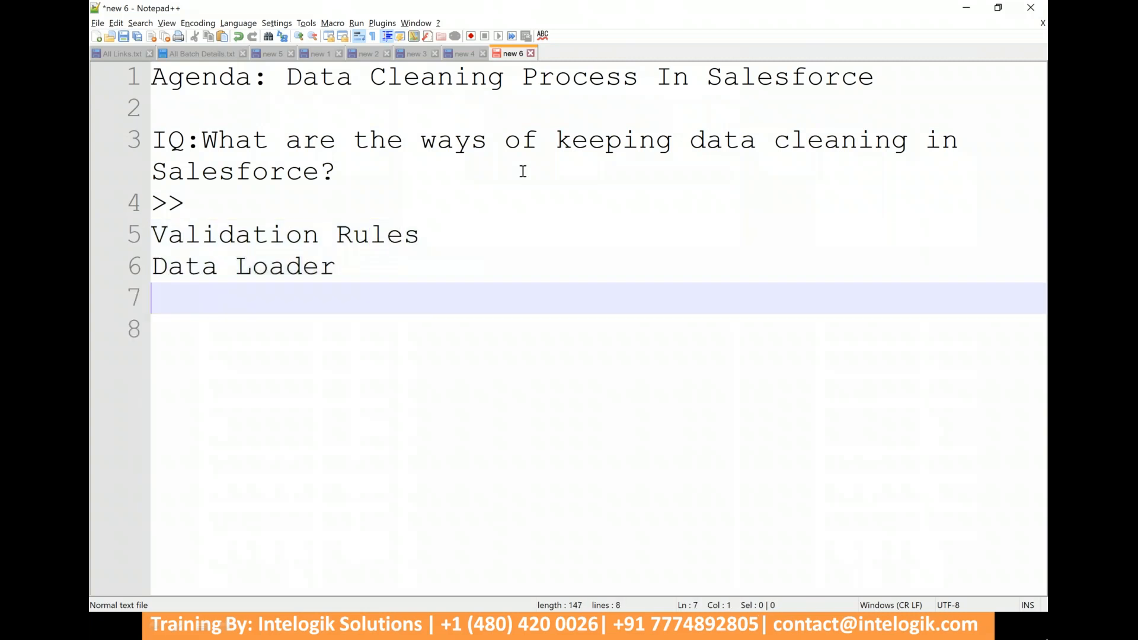
- Extend the answer list with "Triggers" and "Schedule class" on separate lines
text(Triggers)
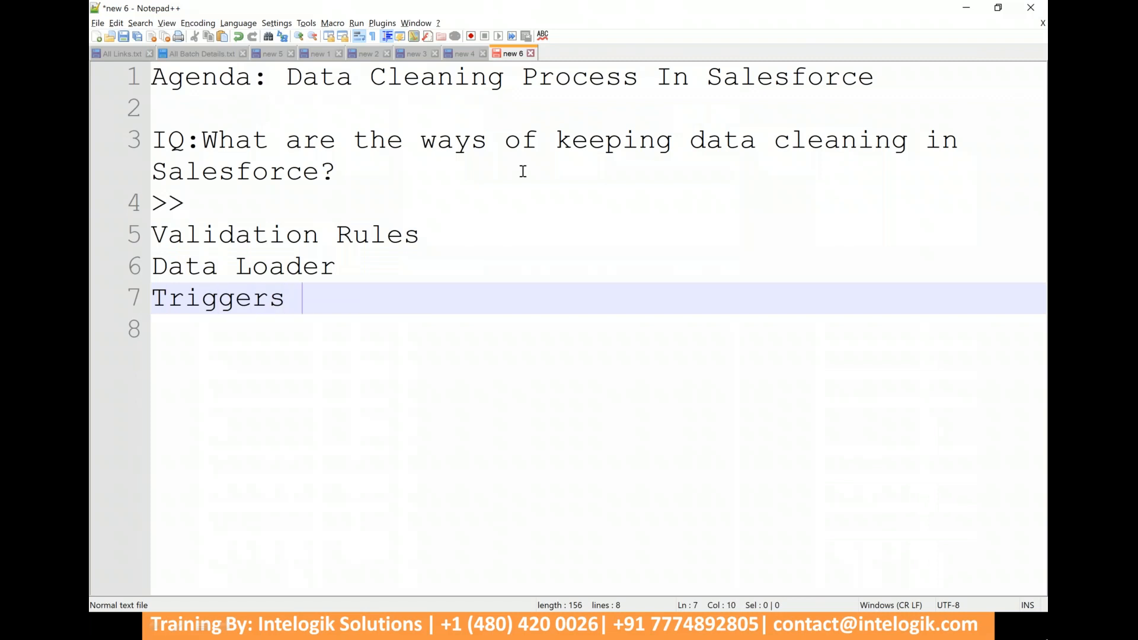
key(Return)
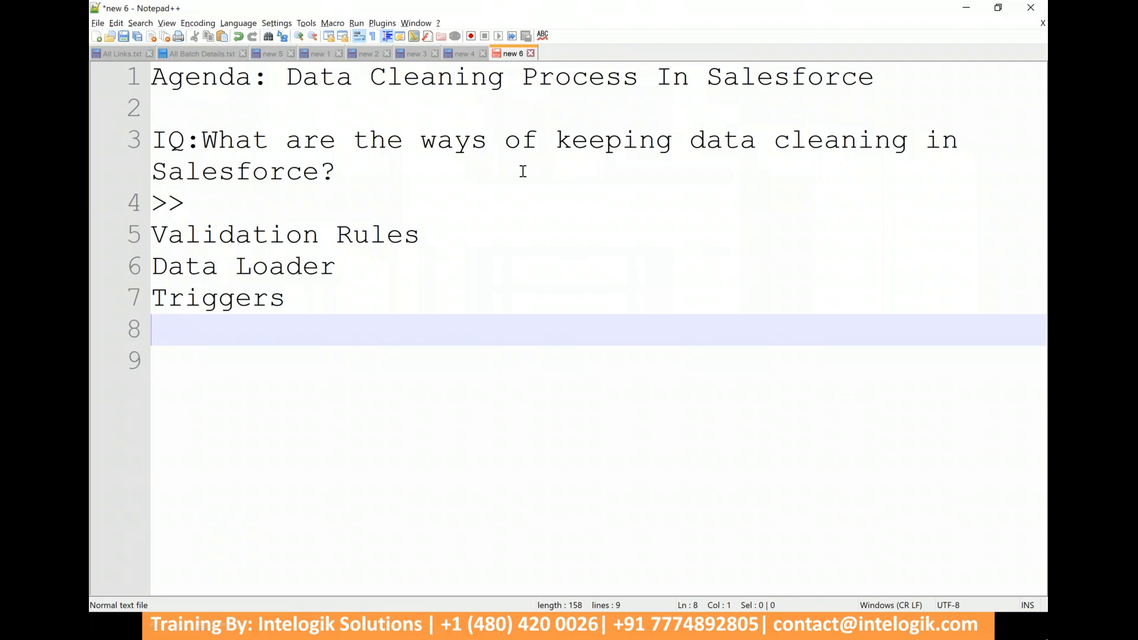
text(Sh)
key(BackSpace)
text(chedule class)
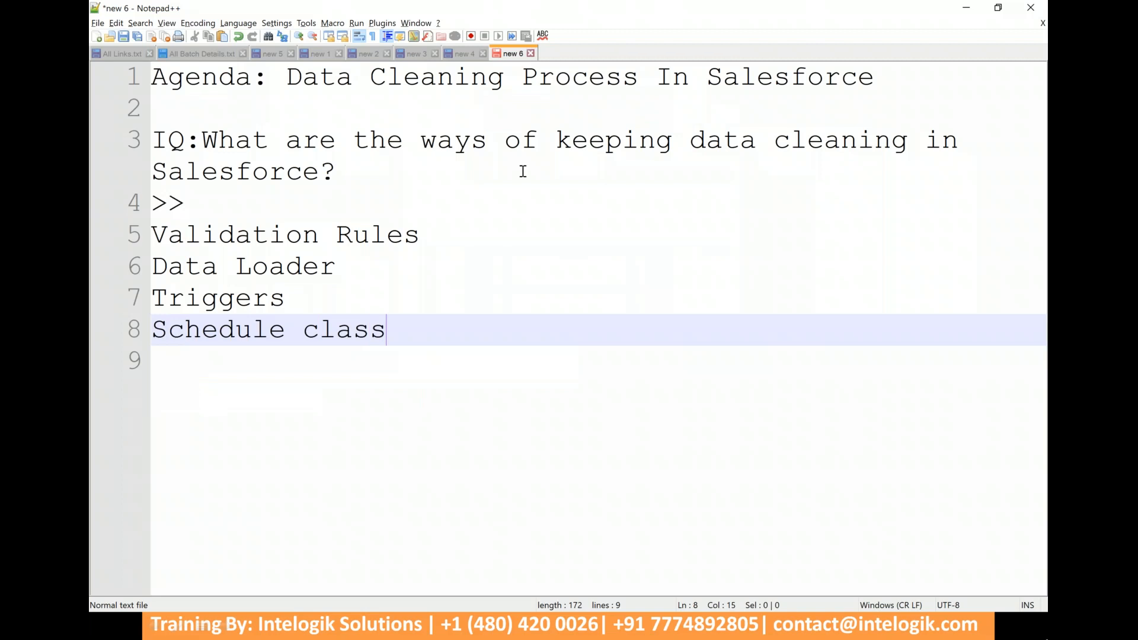
key(Return)
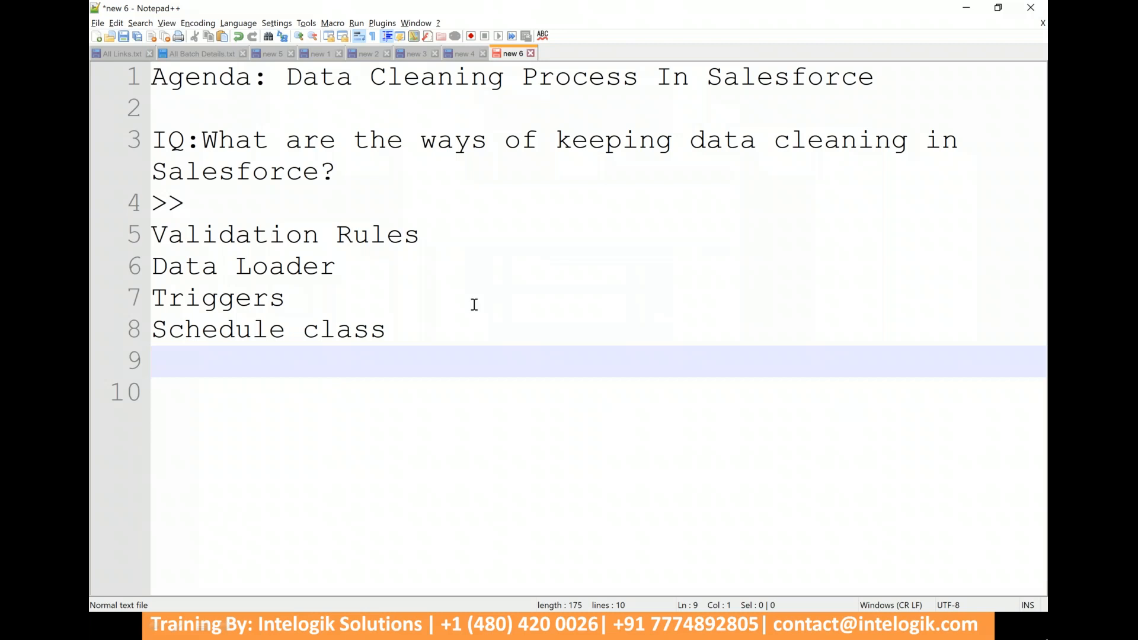
- Add a separator line of equals signs below the answer list, leaving a blank line between them
click(869, 165)
drag(436, 237, 96, 236)
click(450, 339)
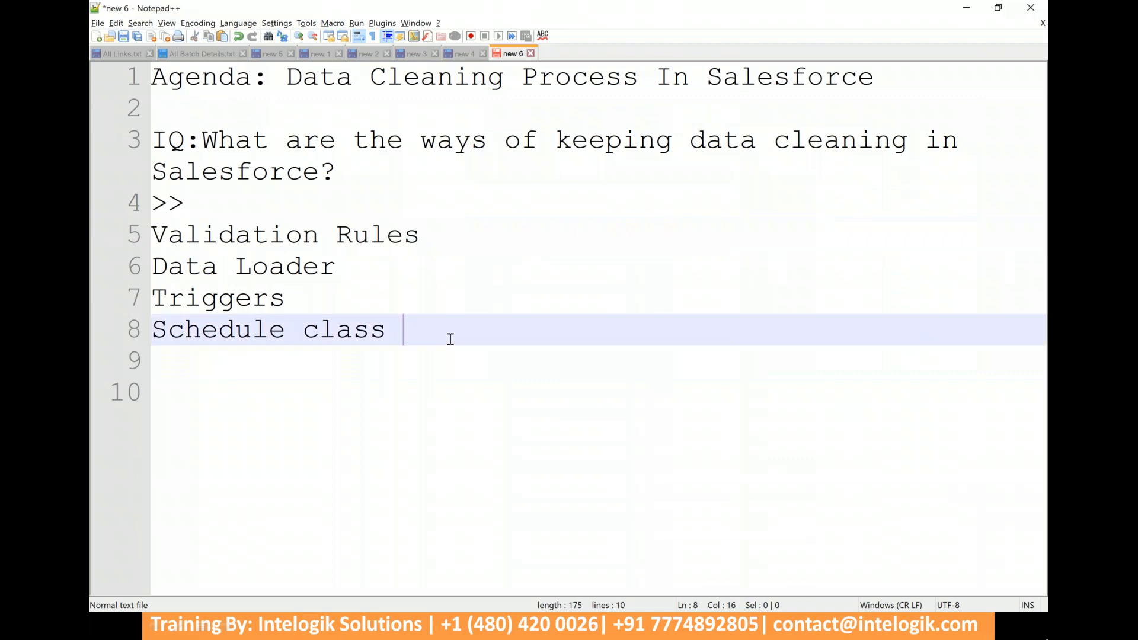
key(Return)
key(Return)
text(=================)
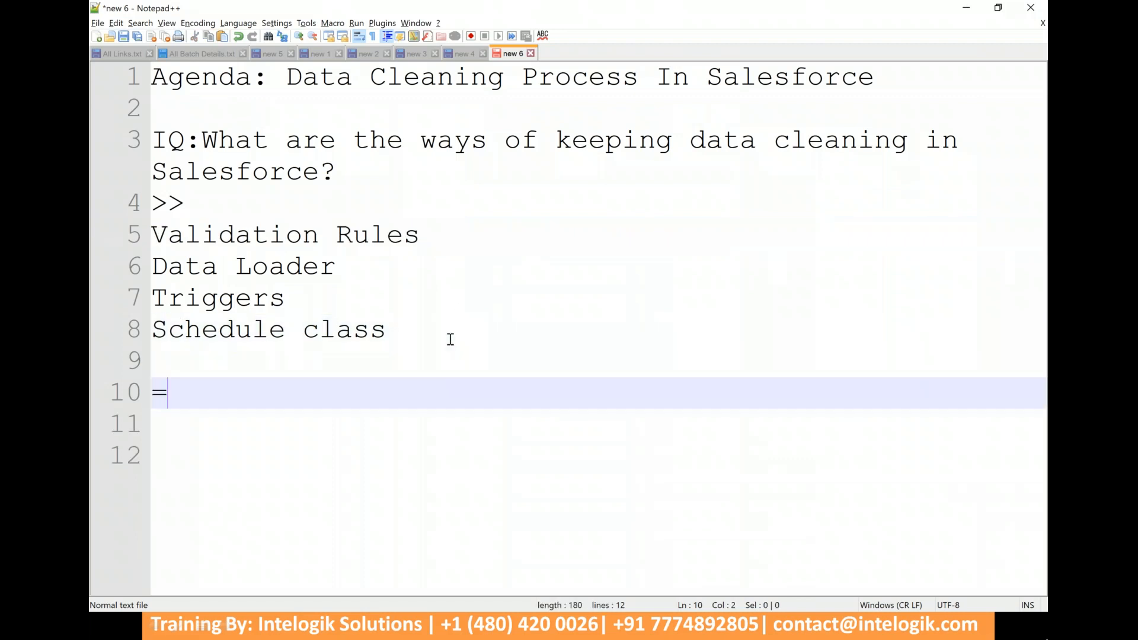
key(Return)
key(Return)
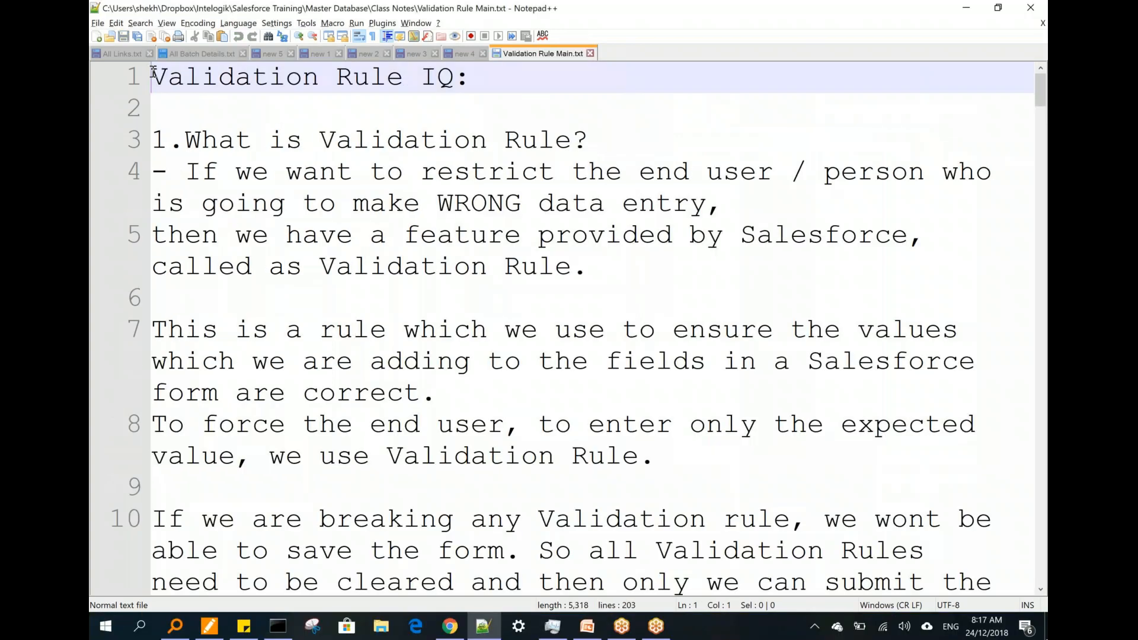
- Insert eleven blank lines above the "Validation Rule IQ:" heading in Validation Rule Main.txt
key(Return)
key(Return)
key(Return)
key(Return)
key(Return)
key(Return)
key(Return)
key(Return)
key(Return)
key(Return)
key(Return)
click(199, 84)
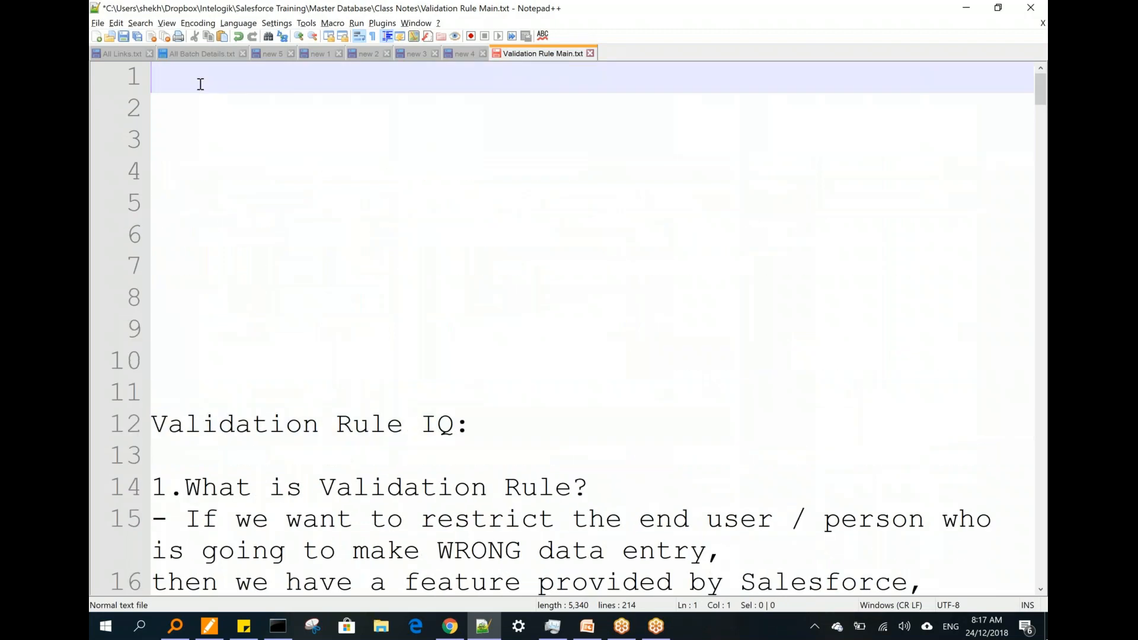
- Put the agenda, the data cleaning question and its four answers at the top of the file, followed by a separator of equals signs
text(Agenda: Data Cleaning Process In Salesforce  IQ:What are the ways of keeping data cleaning in Salesforce? >> Validation Rules Data Loader Triggers Schedule class)
key(Return)
key(Return)
text(=)
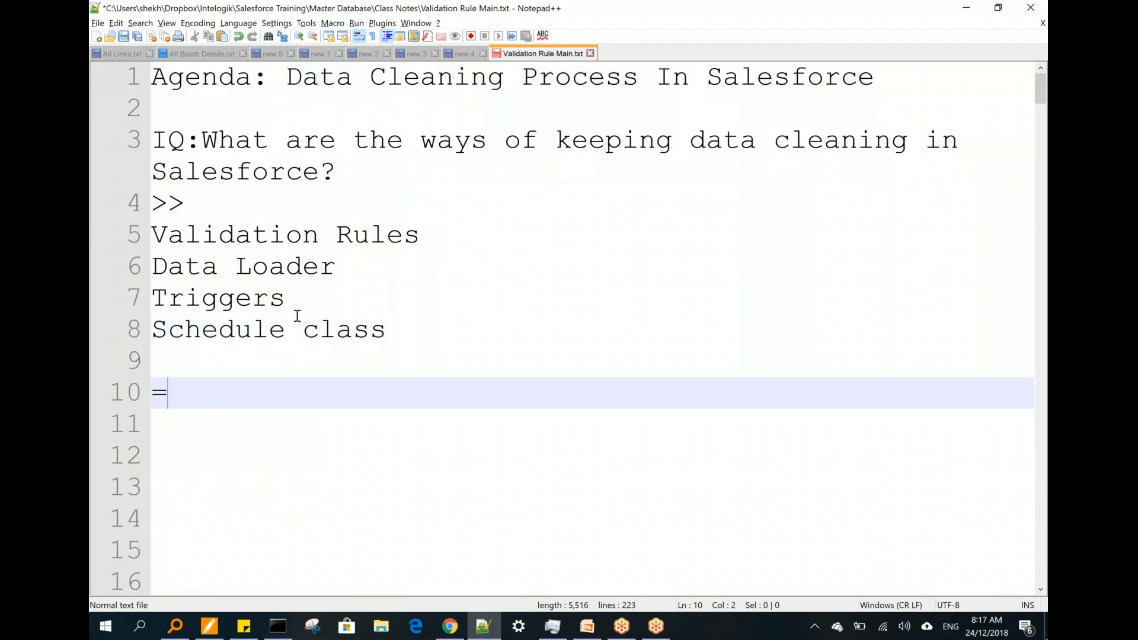
text(===================)
- Mark the "Validation Rules" line with "(today)" and save the file
click(449, 239)
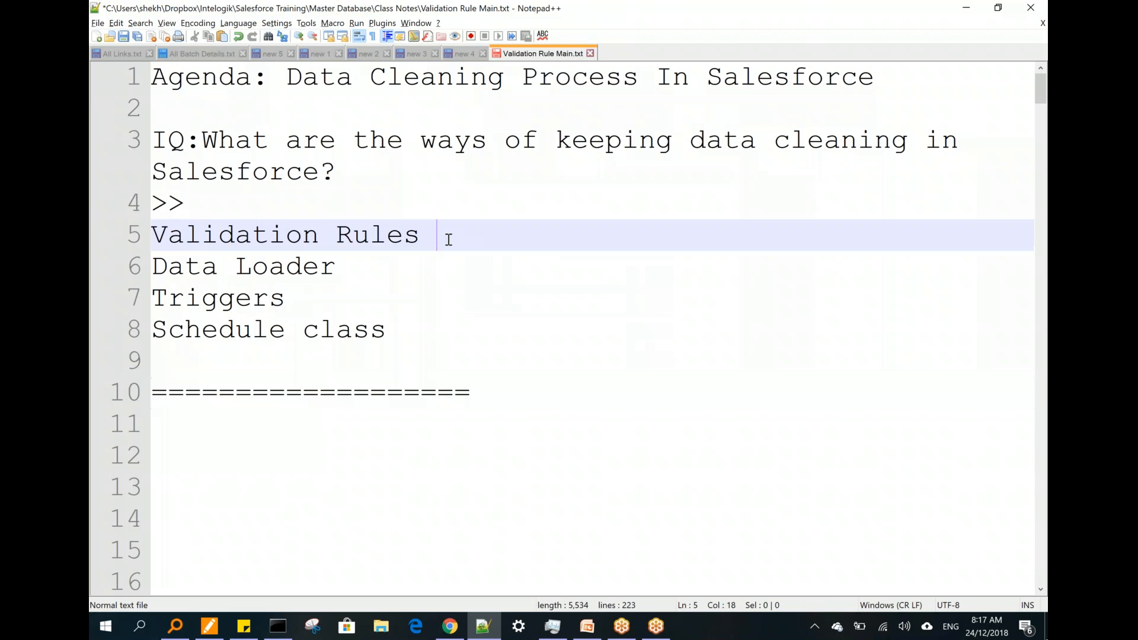
text((today))
key(ctrl+s)
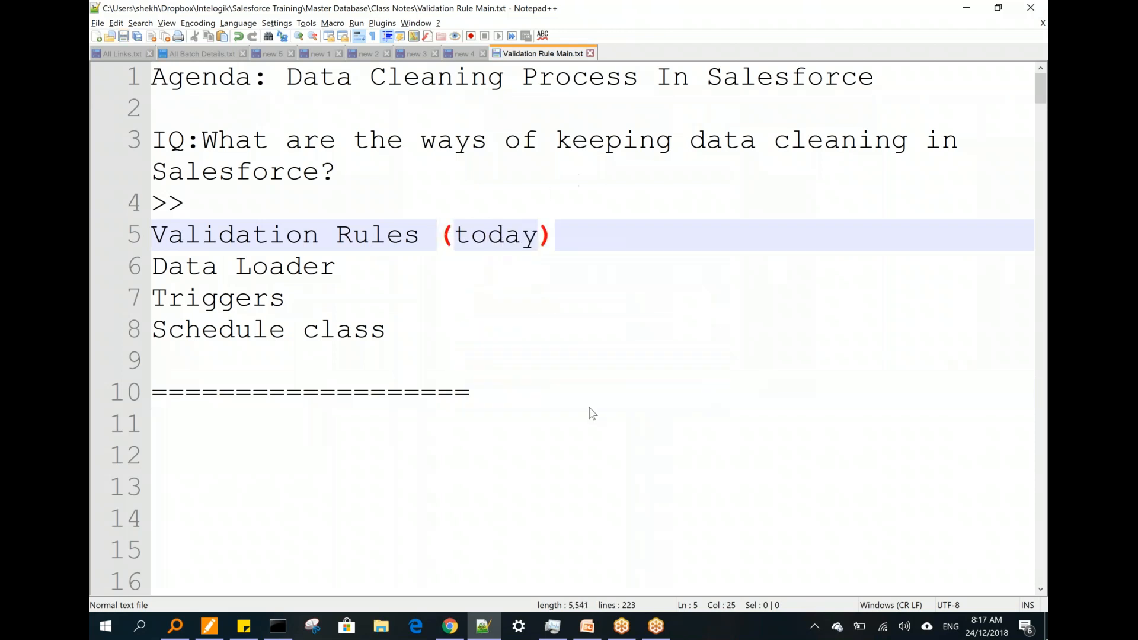
- Add the heading "Business Problem:" below the separator line, leaving a blank line between them
click(512, 401)
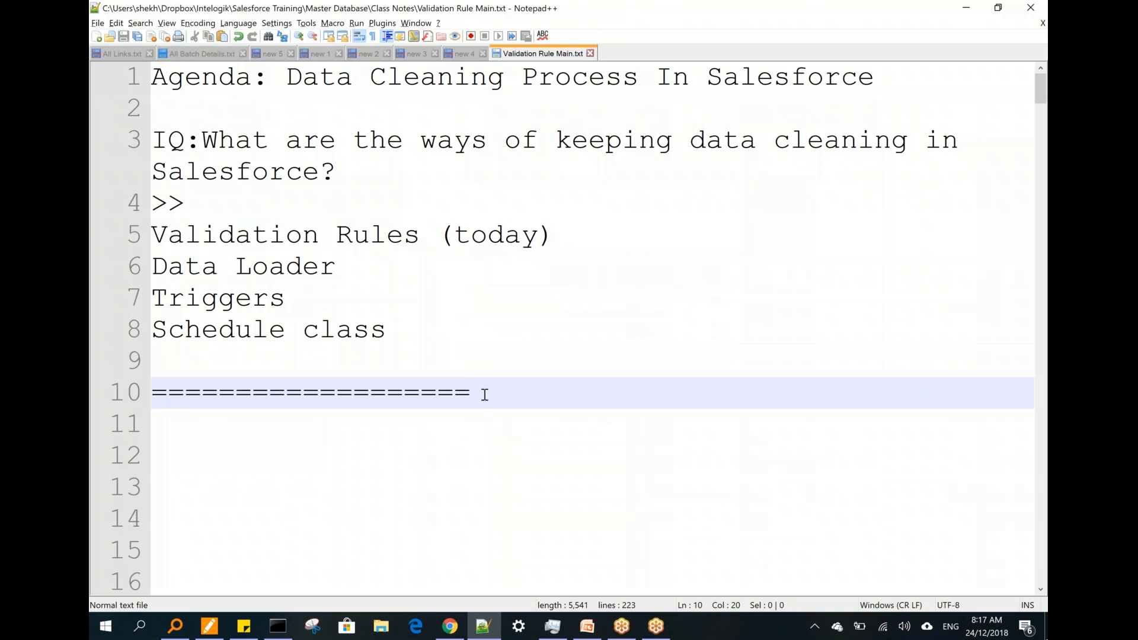
key(Return)
key(Return)
text(Business Probles)
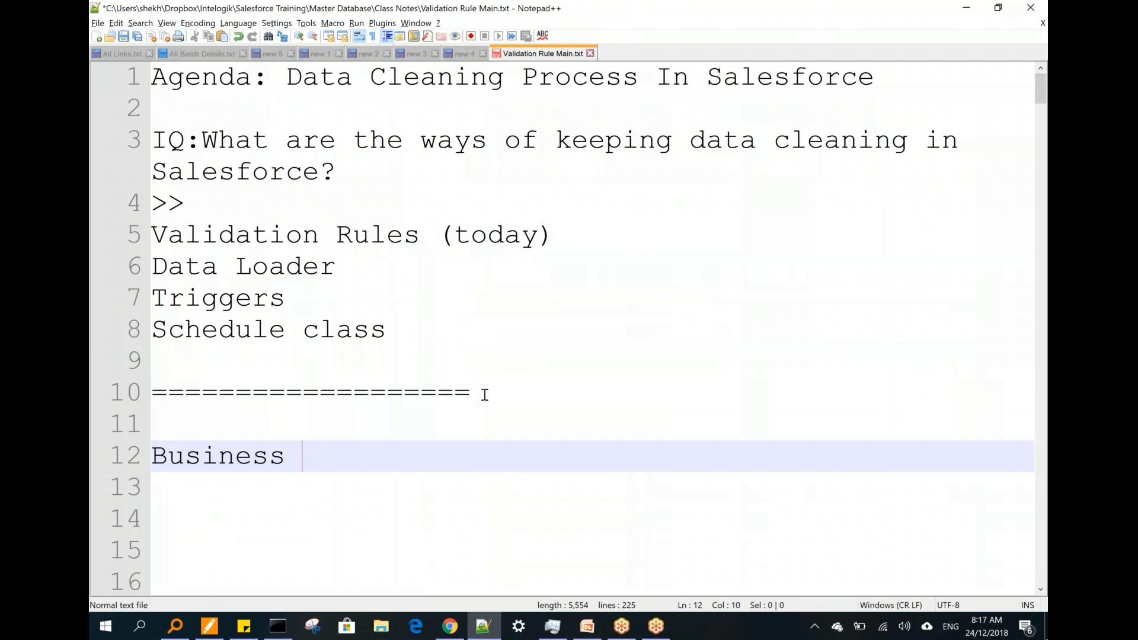
text(:)
key(Return)
key(BackSpace)
key(BackSpace)
key(BackSpace)
text(m:)
key(Return)
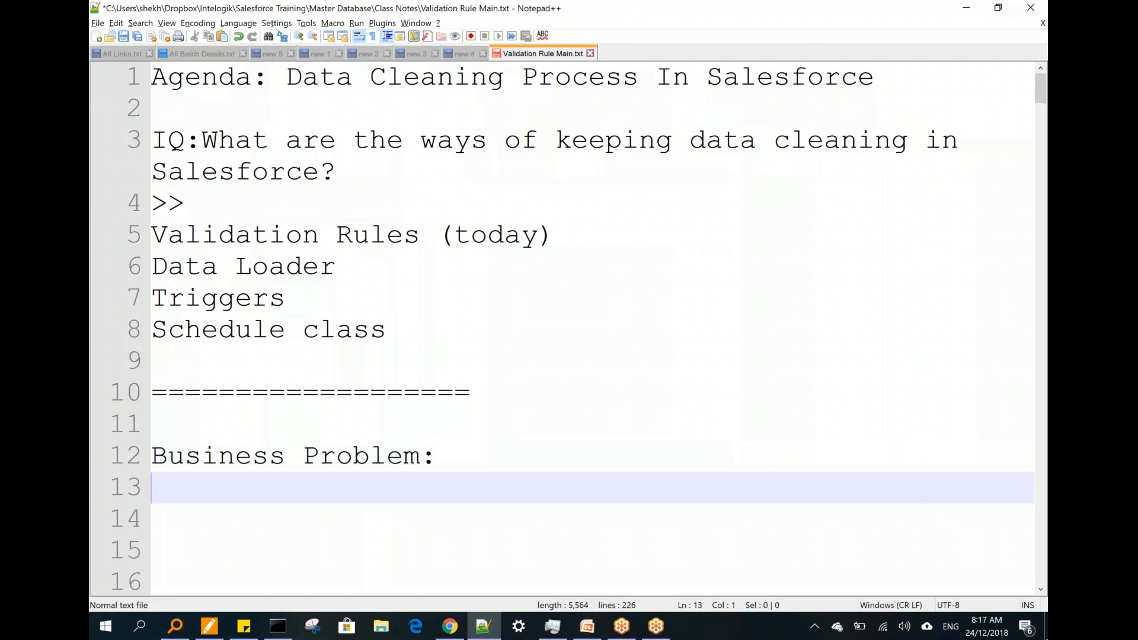
- Under the Business Problem heading, add the line "Exp = zero --->> Bad data"
key(Return)
text(Exp = zero )
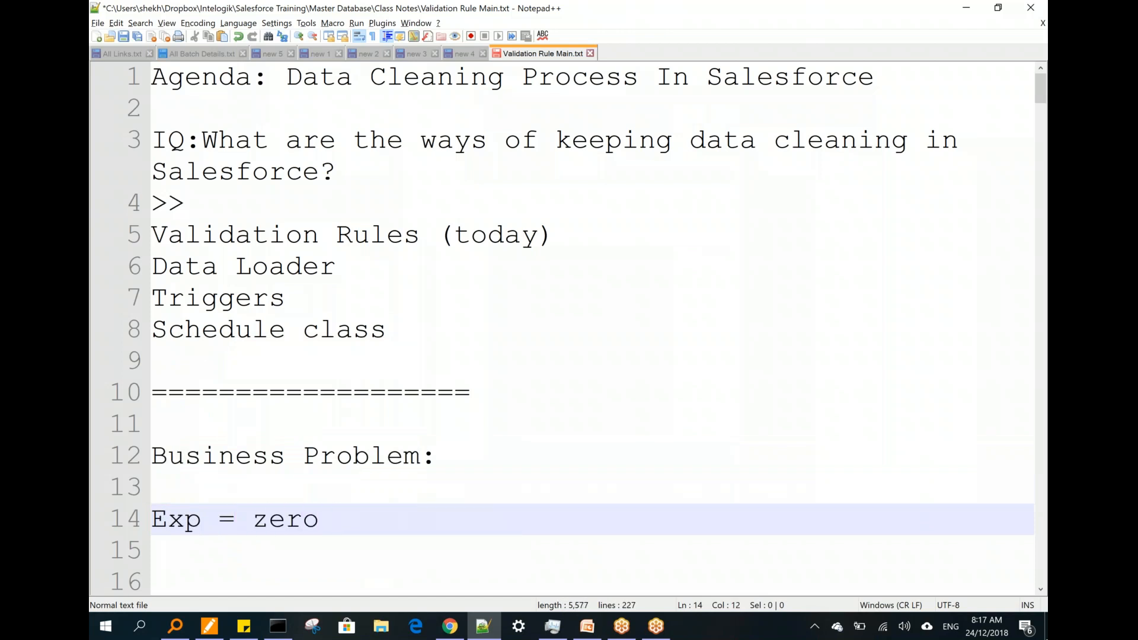
text(--->> Bad data)
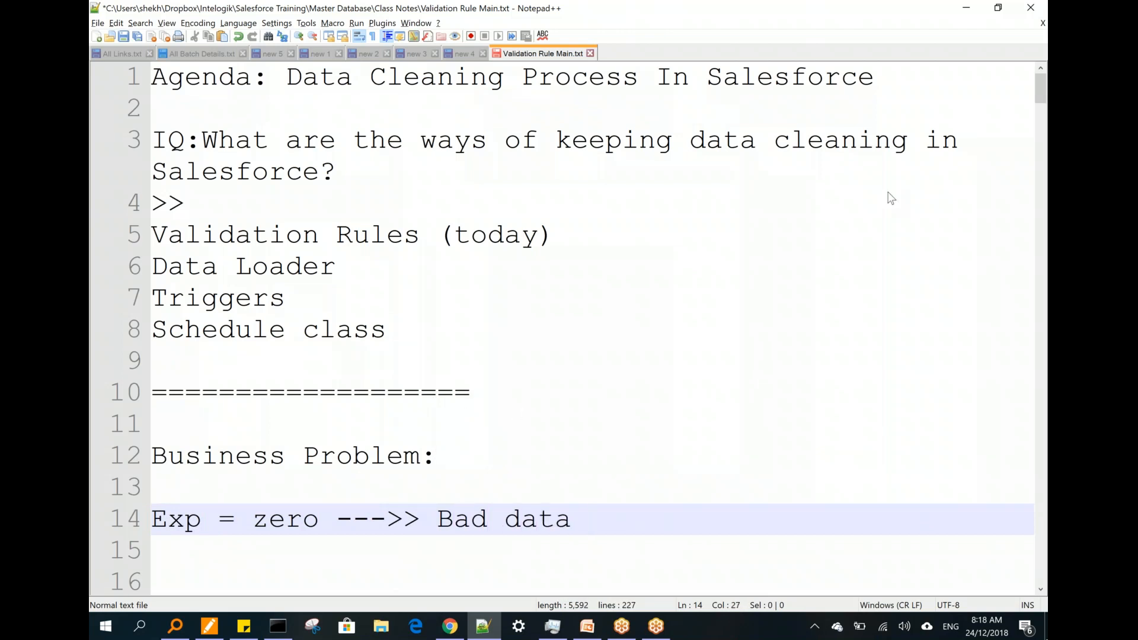
click(409, 48)
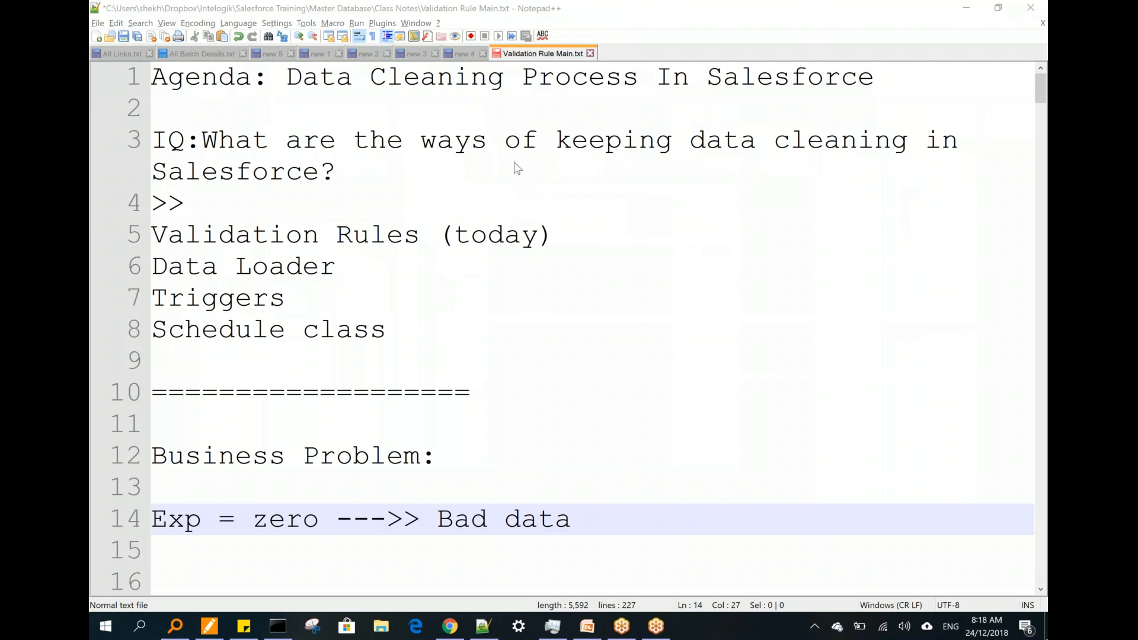
drag(478, 525, 504, 423)
click(556, 495)
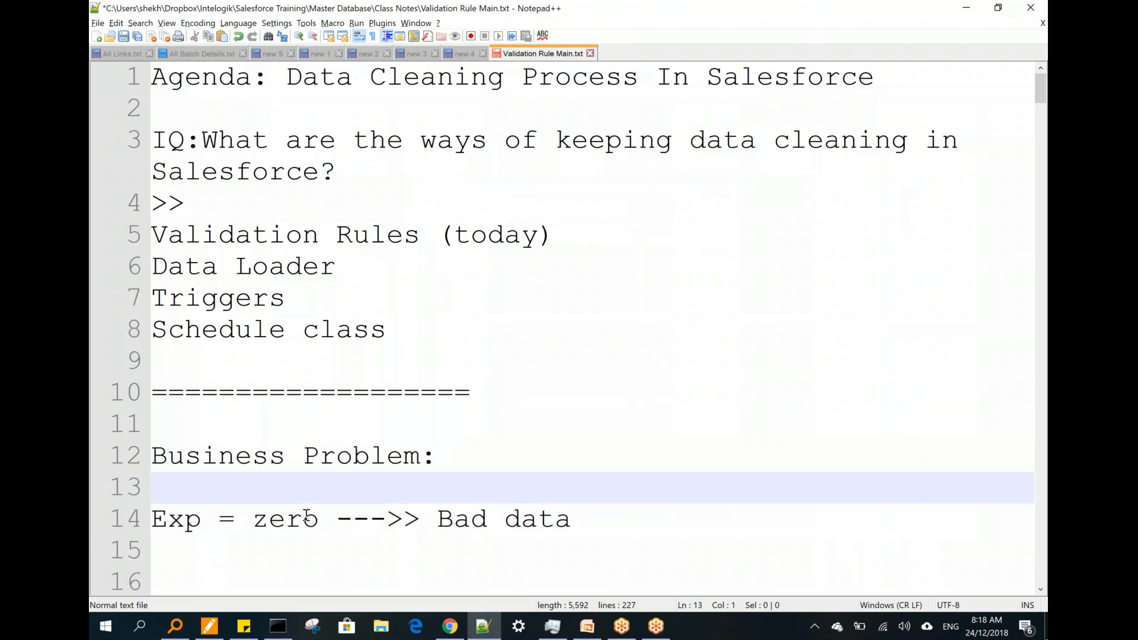
drag(256, 517, 674, 495)
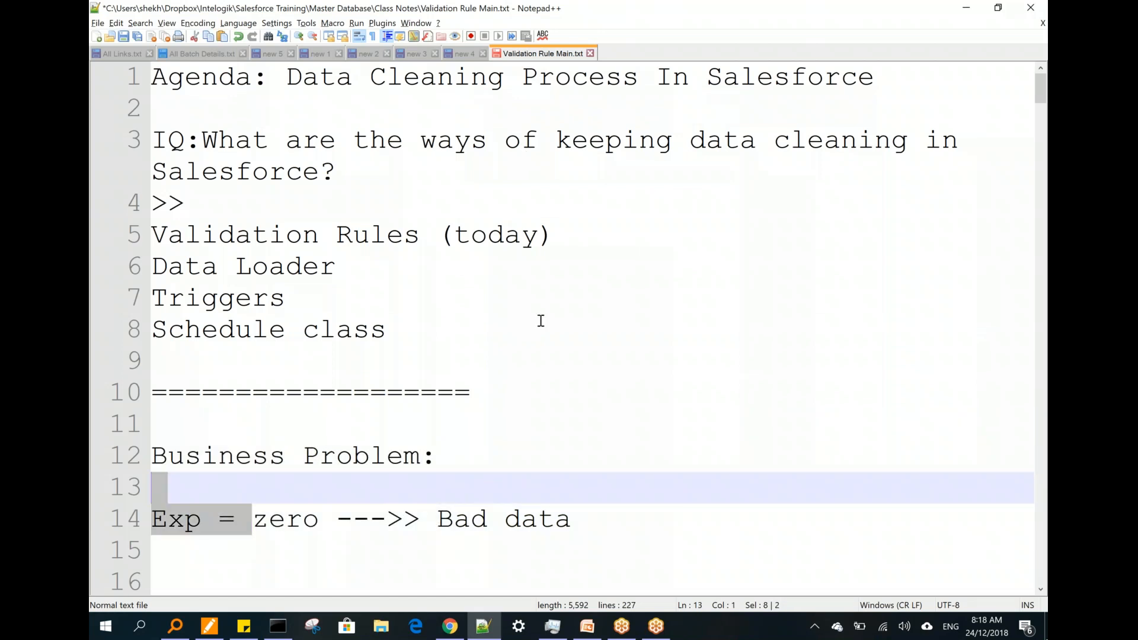
key(alt+Tab)
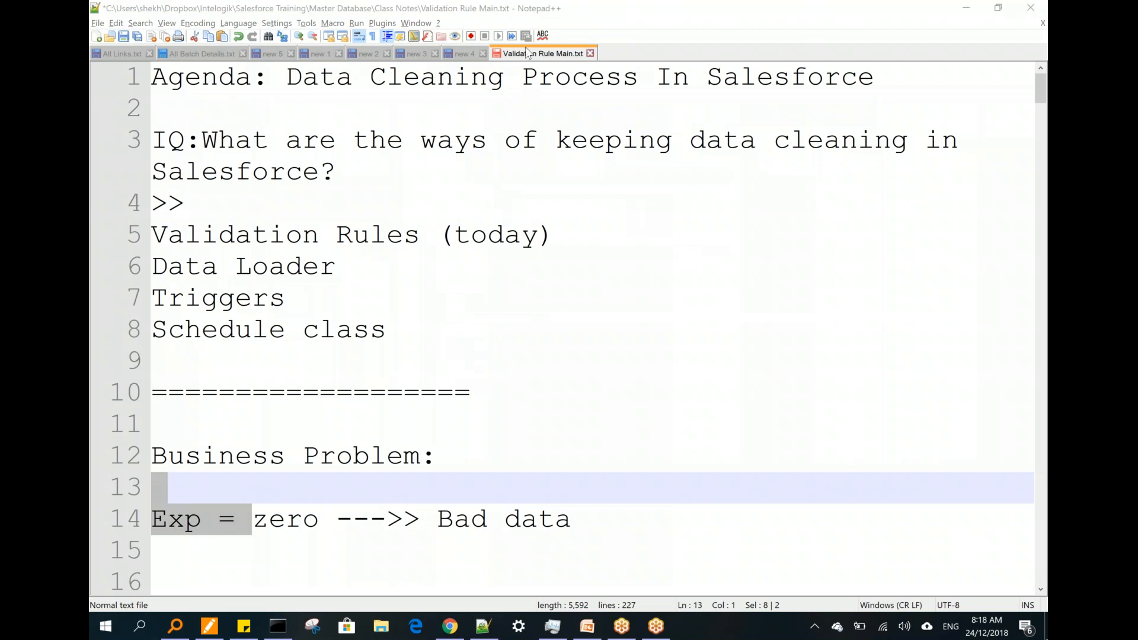
click(505, 176)
- Below the "Schedule class" line, leave blank lines and write "Avoiding bad data which is not suitable for our business process"
click(470, 340)
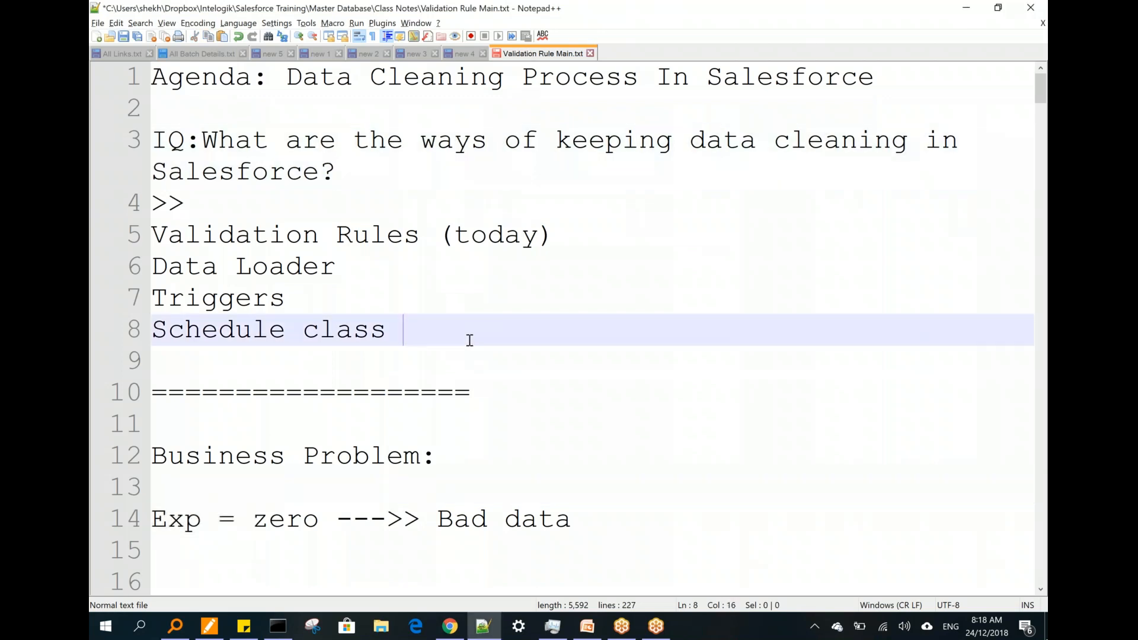
key(Return)
key(Return)
key(Return)
text(Avl)
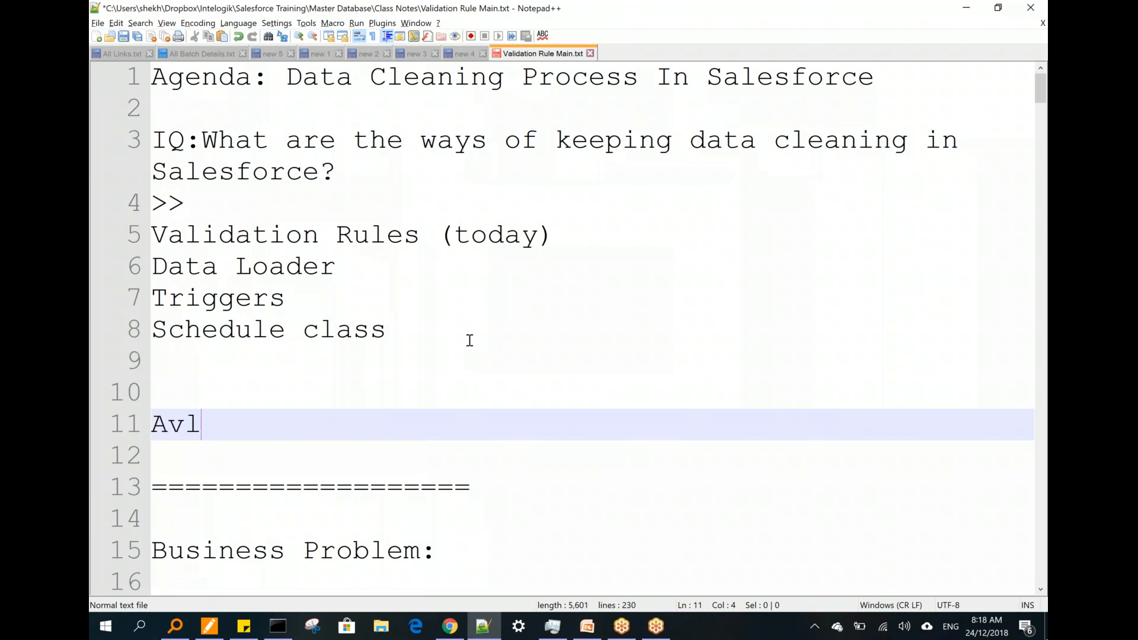
key(BackSpace)
text(oiding )
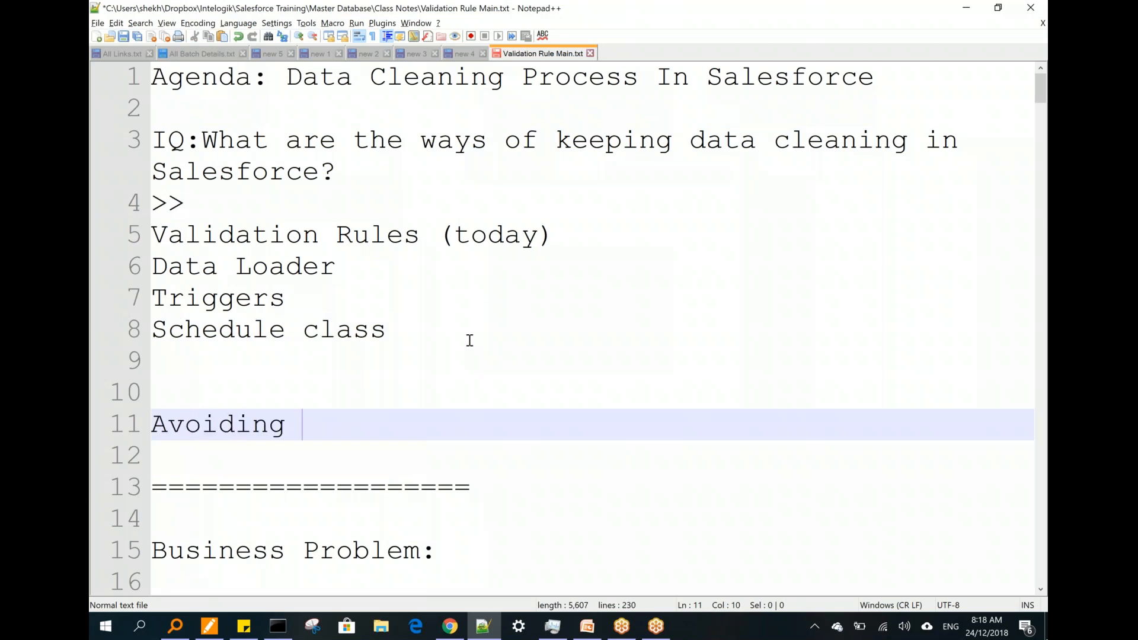
text(bad data which is not suitable for any business )
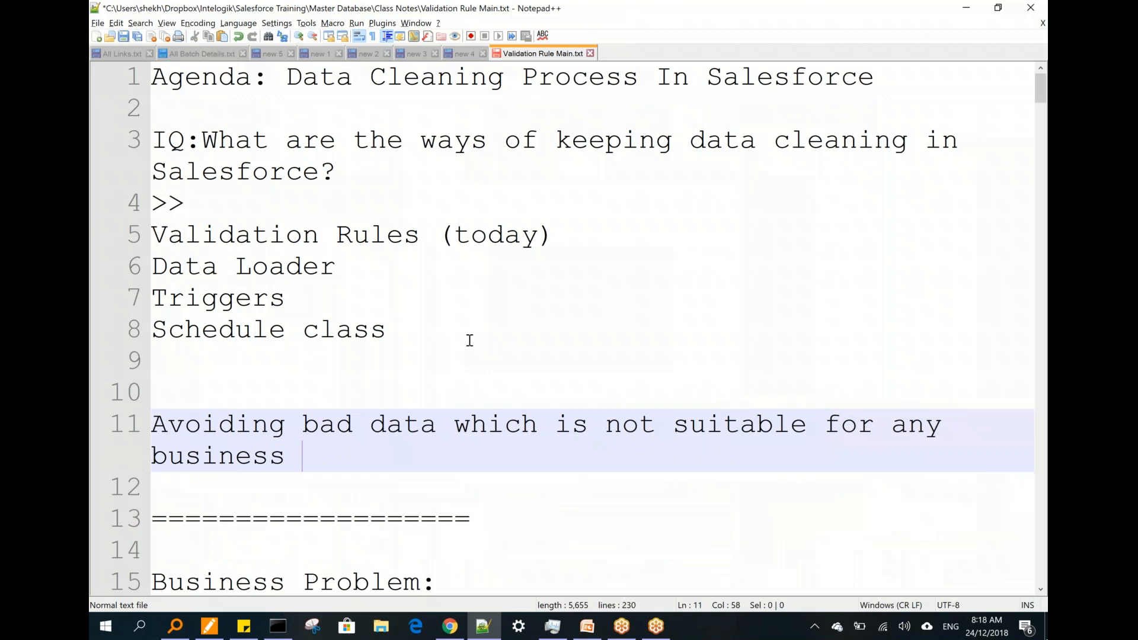
text(process)
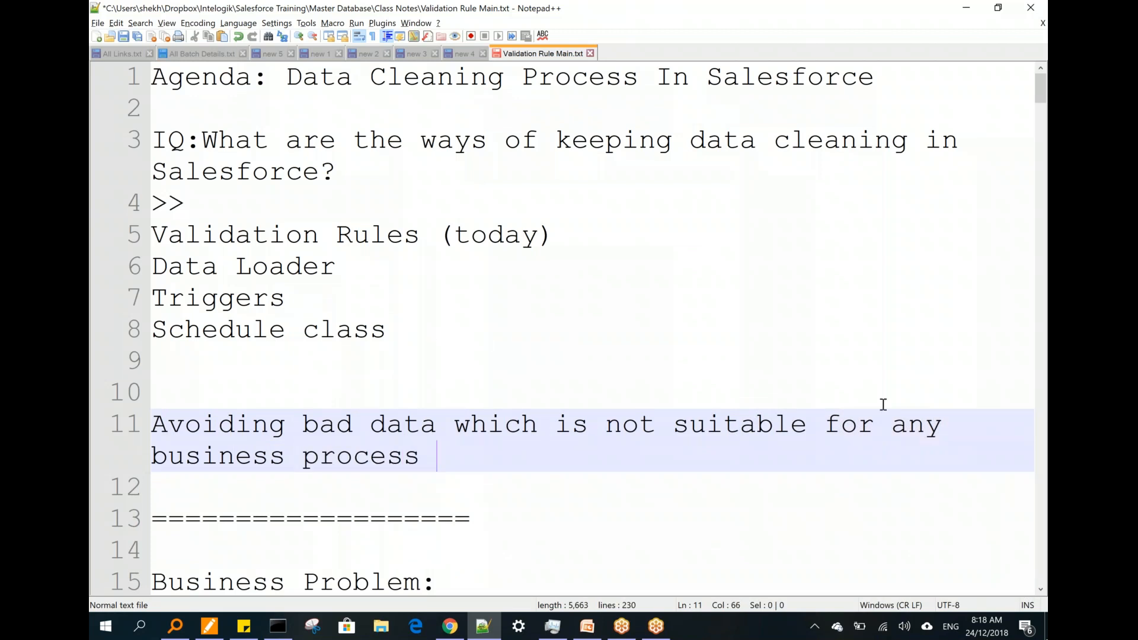
double_click(907, 421)
text(our)
- Complete the sentence with ", such mechanism is called as "Data clening process"" and save the file
click(489, 451)
key(BackSpace)
text(, su)
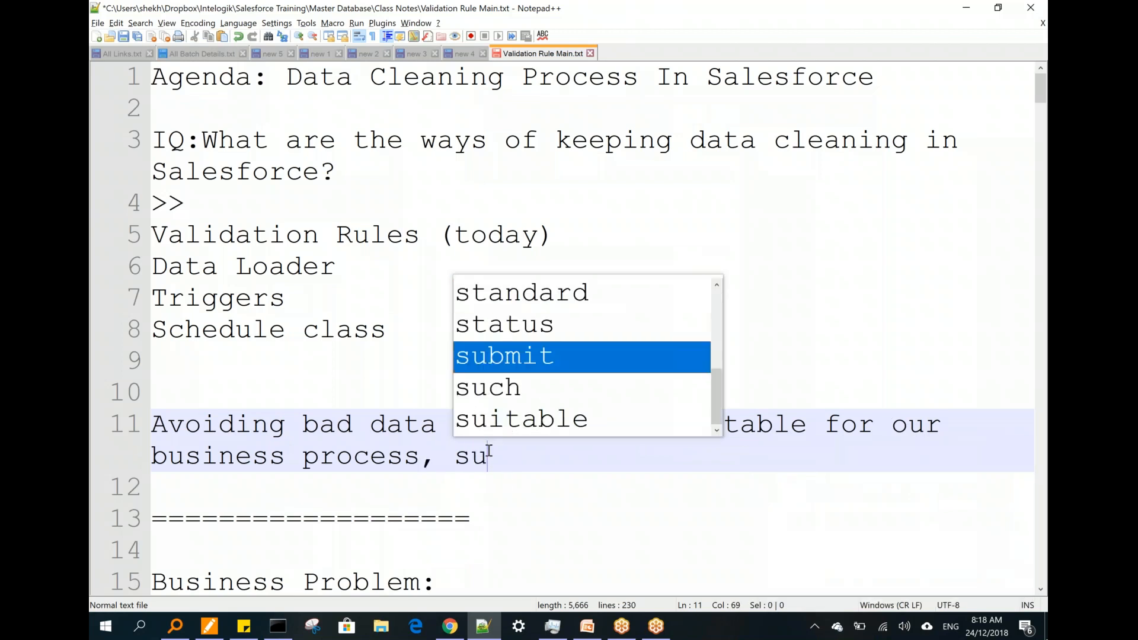
text(ch mechanism i)
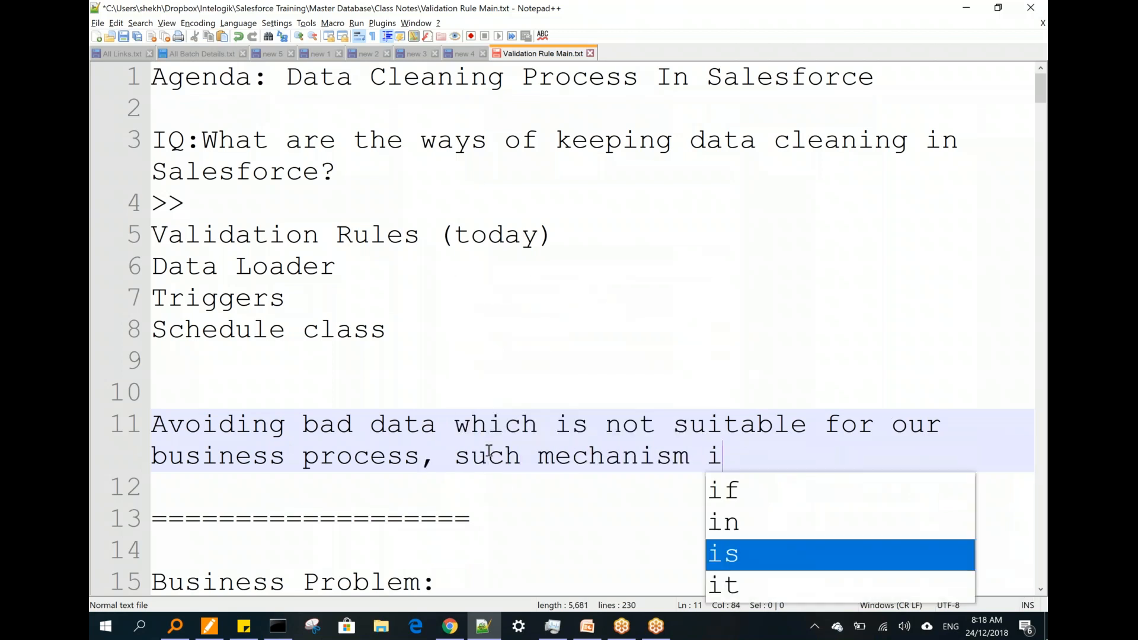
text(s called as "Da)
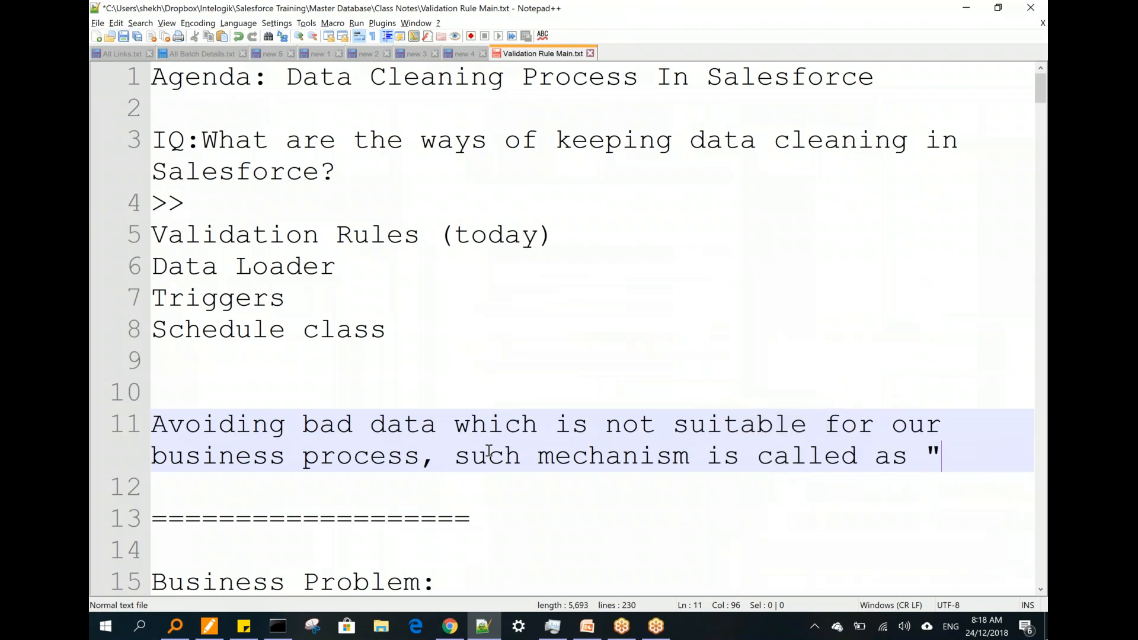
text(ta clerning)
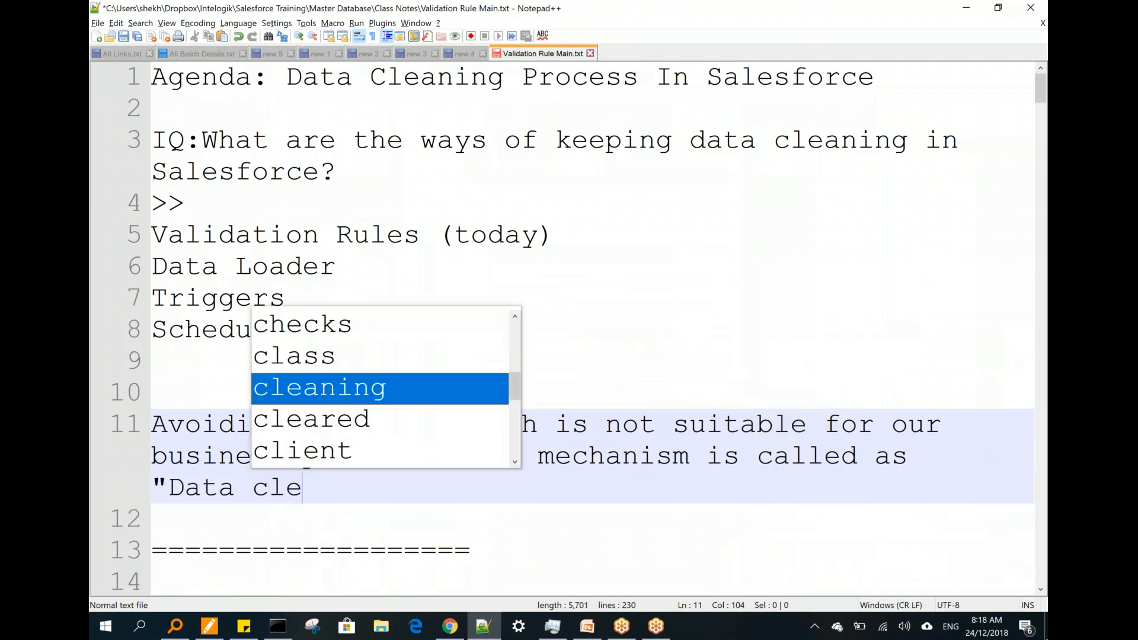
key(BackSpace)
key(BackSpace)
key(BackSpace)
key(BackSpace)
key(BackSpace)
text(ning process")
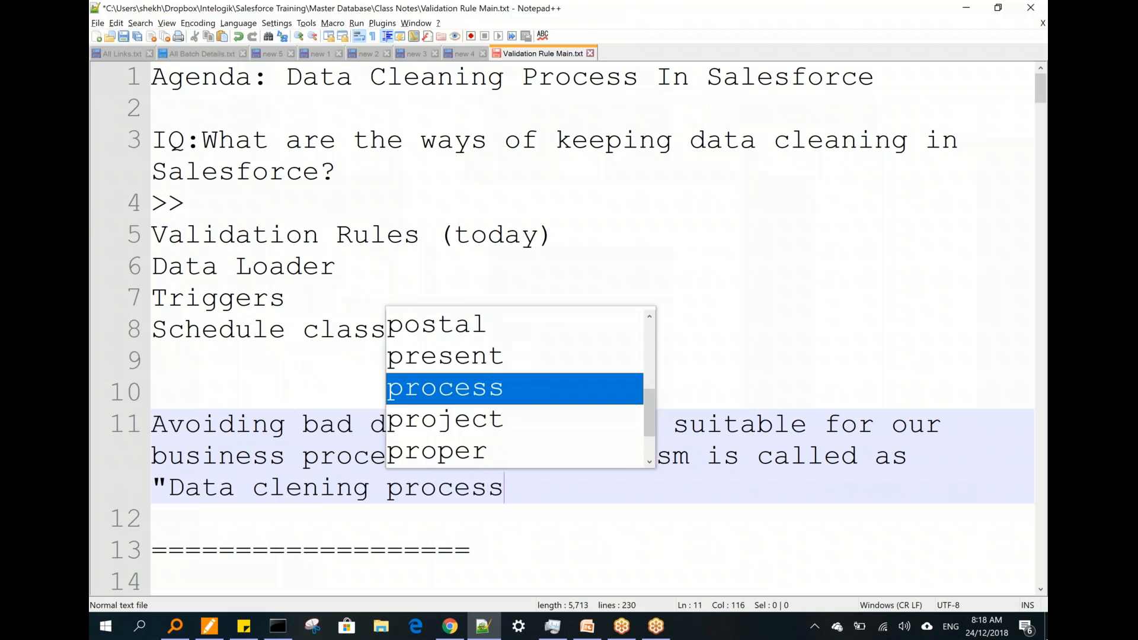
key(ctrl+s)
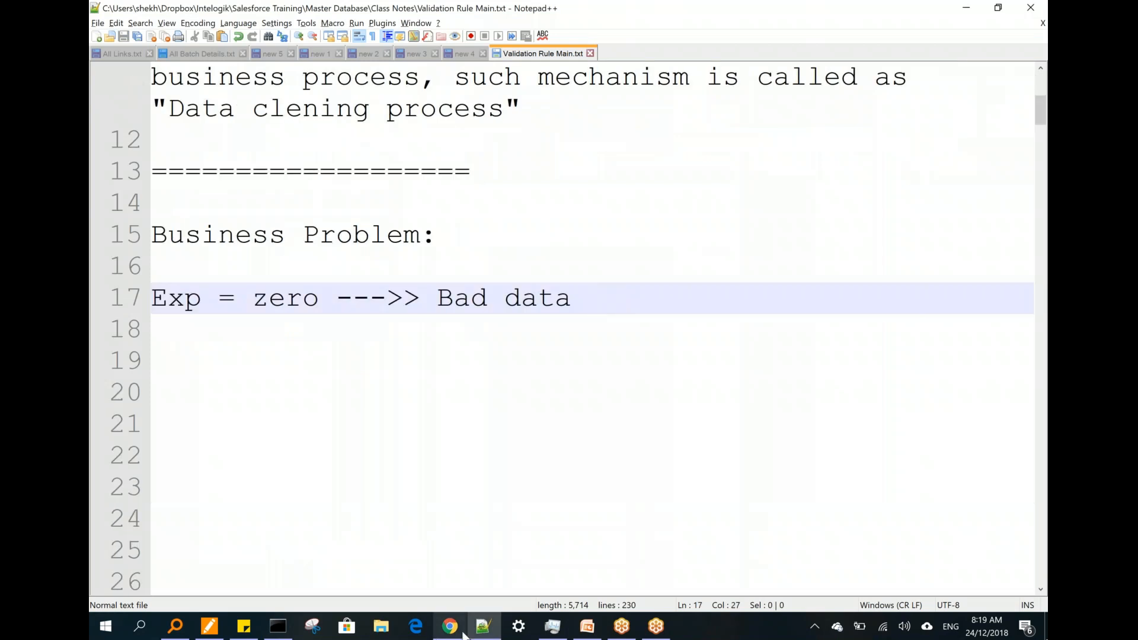
- Switch to Salesforce in Chrome and start a new custom field of type Number on the Dice.Com Job Form object
mouse_move(461, 630)
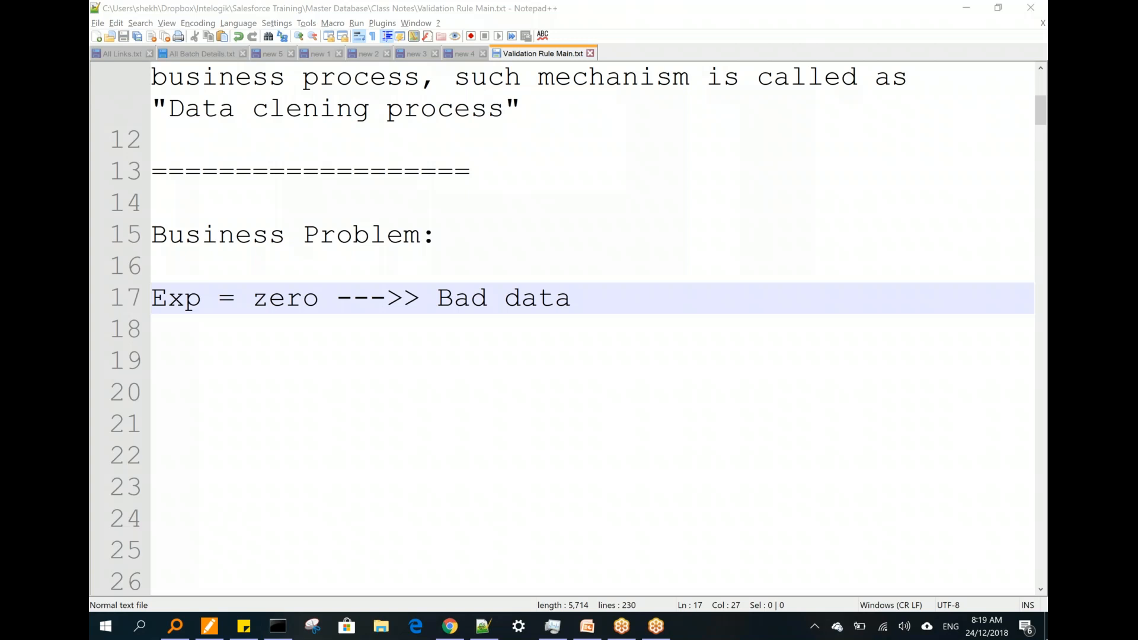
key(alt+Tab)
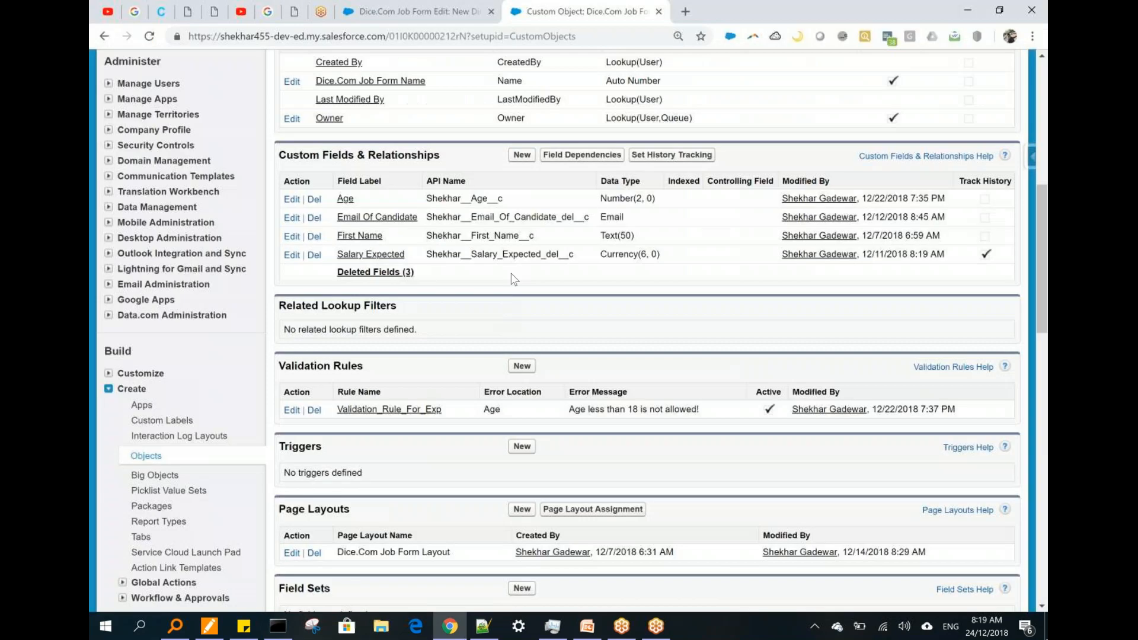
click(523, 160)
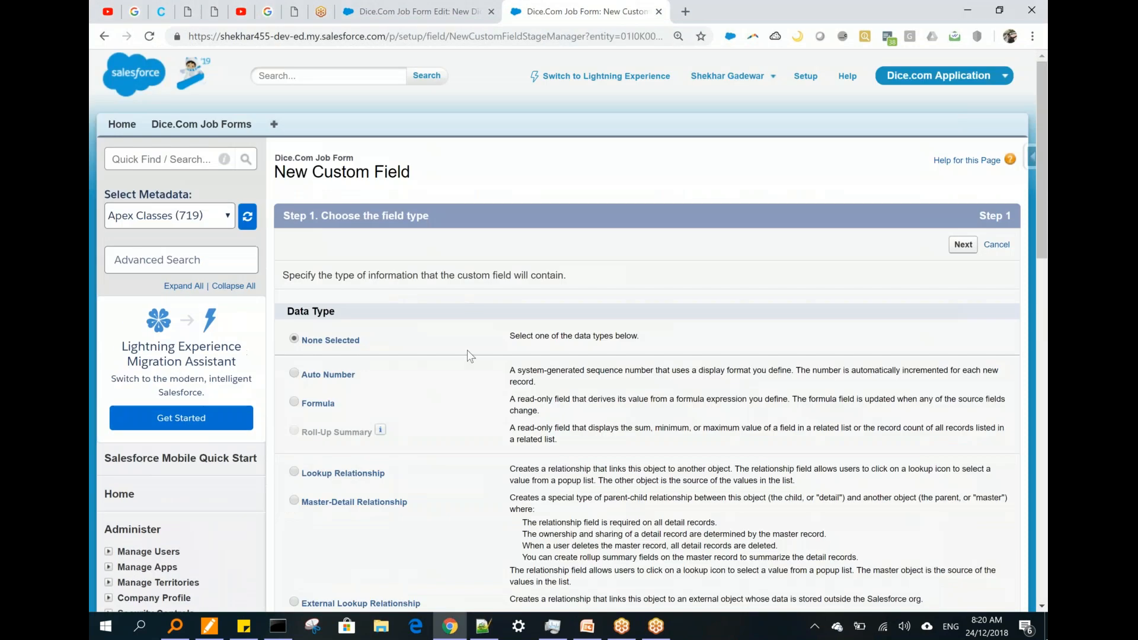
scroll(460, 368, down, 5)
scroll(462, 374, down, 3)
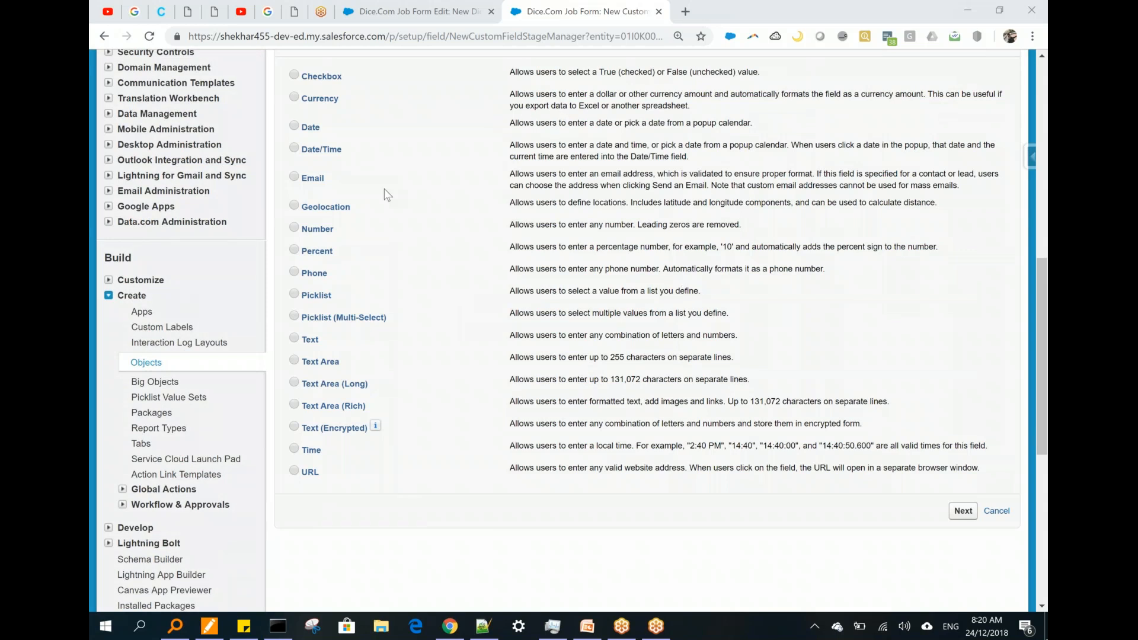
drag(335, 229, 303, 230)
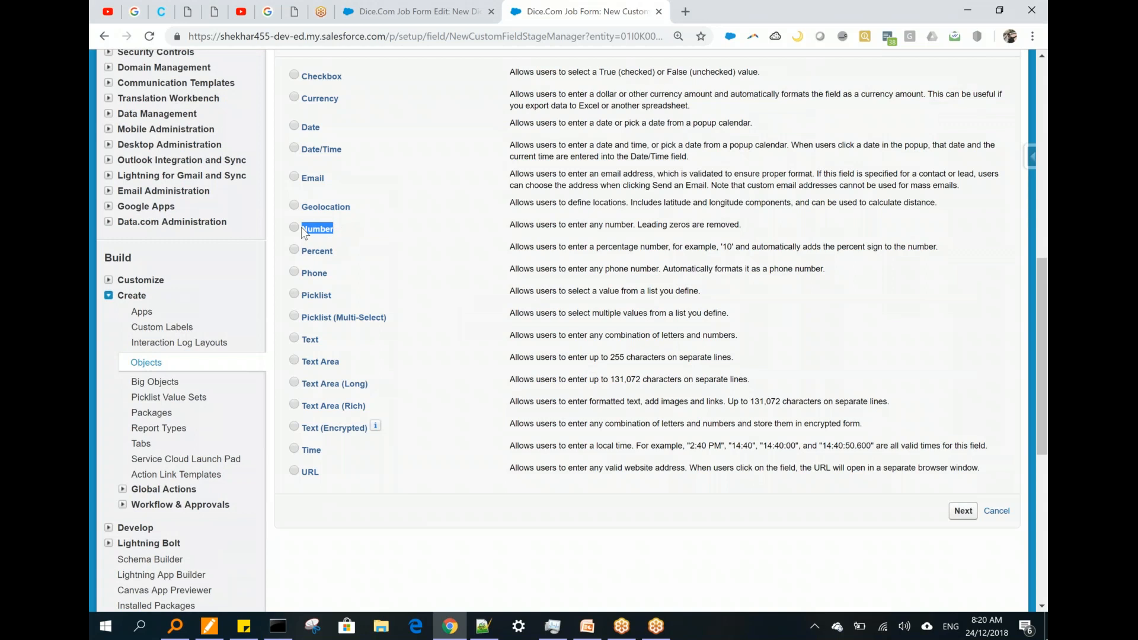
click(963, 511)
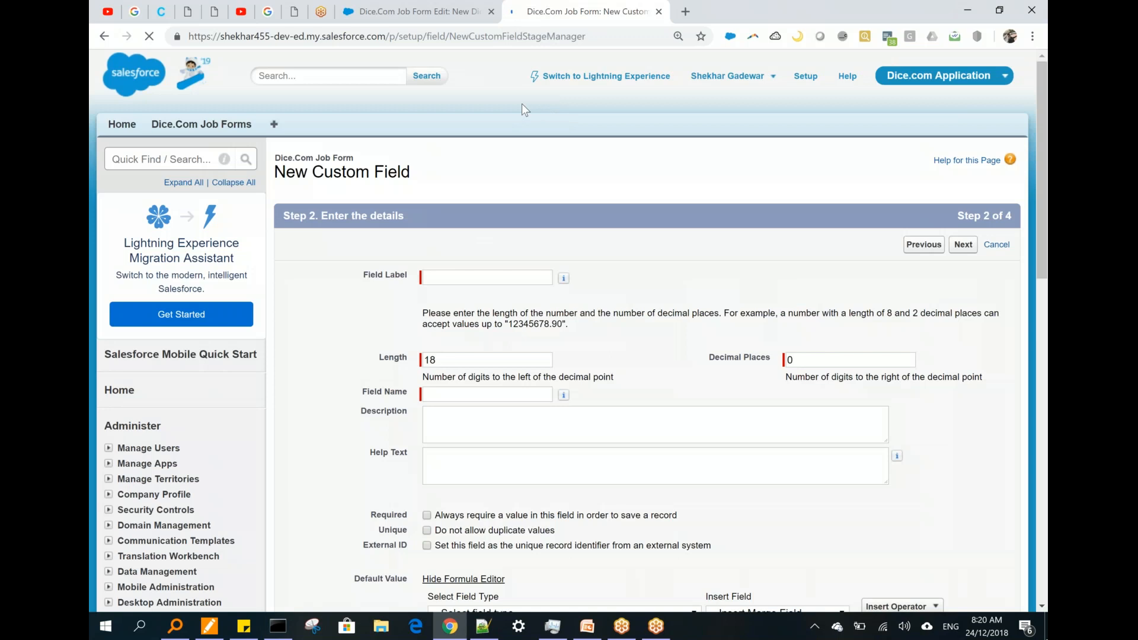
- Label the number field Experience with length 2 and 0 decimal places, and proceed to field-level security
click(473, 277)
text(Ex)
key(Down)
key(Tab)
text(2)
key(Tab)
key(Tab)
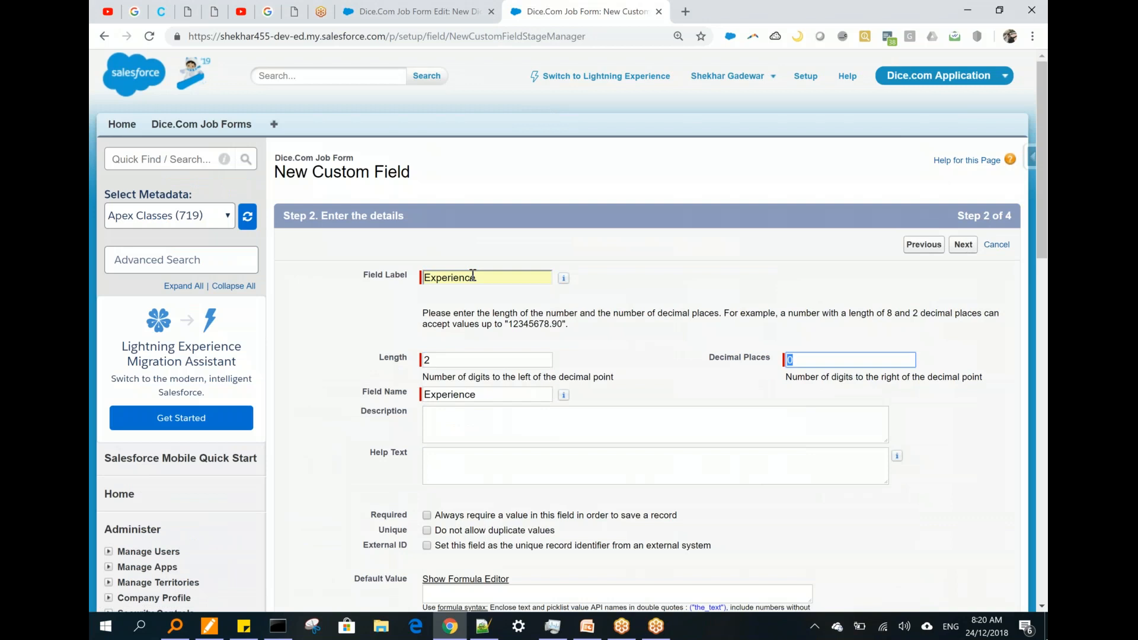
scroll(912, 295, down, 5)
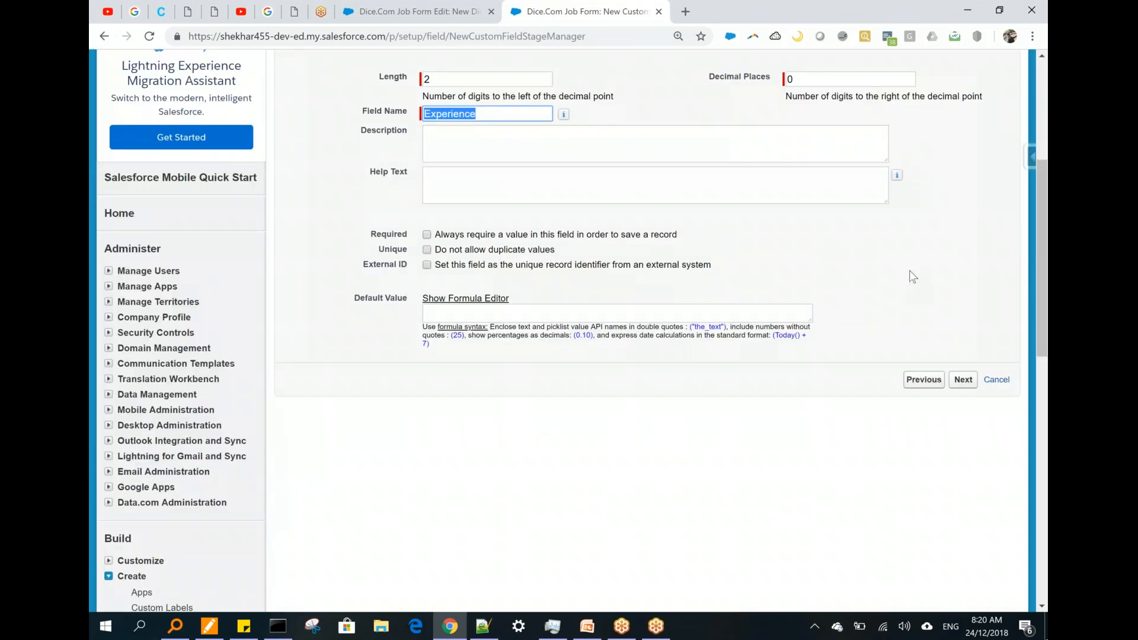
key(Return)
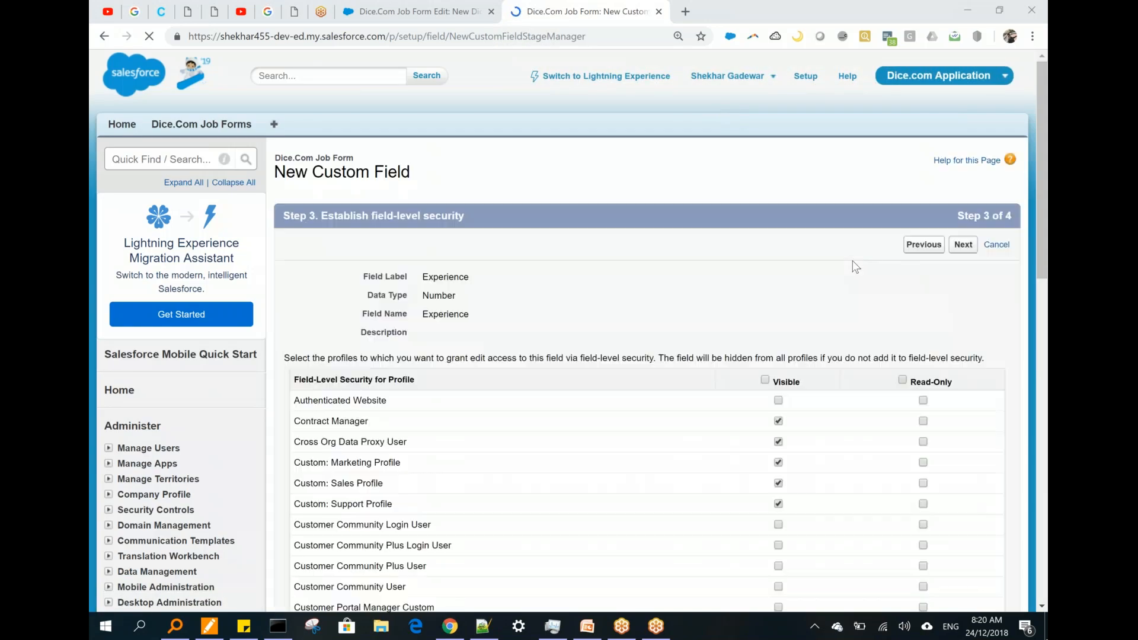
- Make the Experience field visible to all profiles, include it on the Dice.Com Job Form Layout, and save it
click(765, 379)
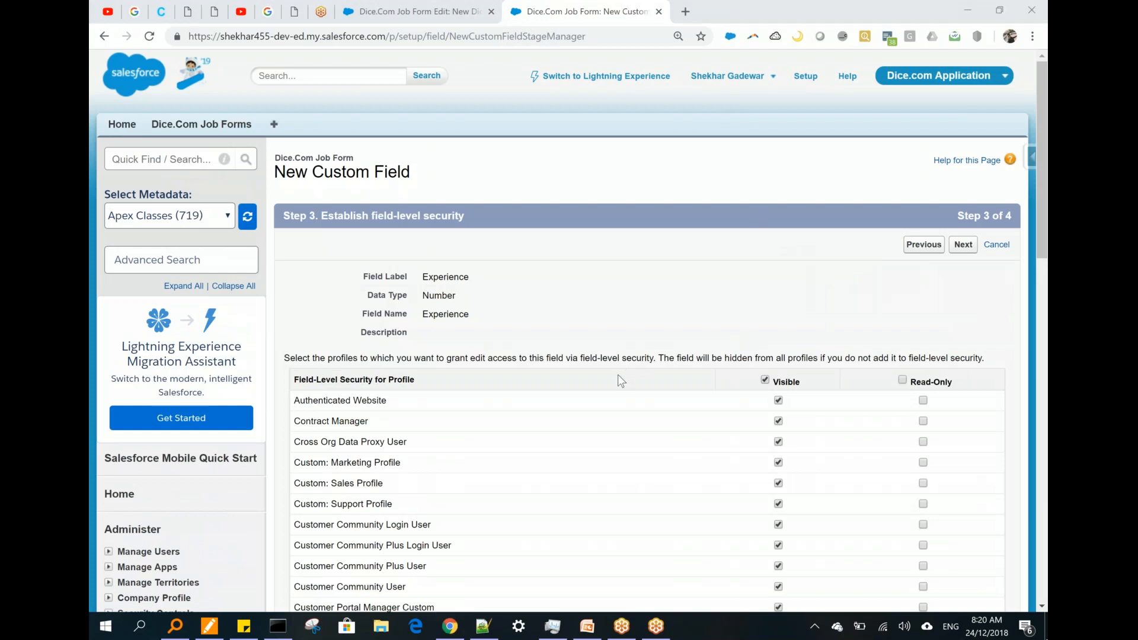
click(964, 244)
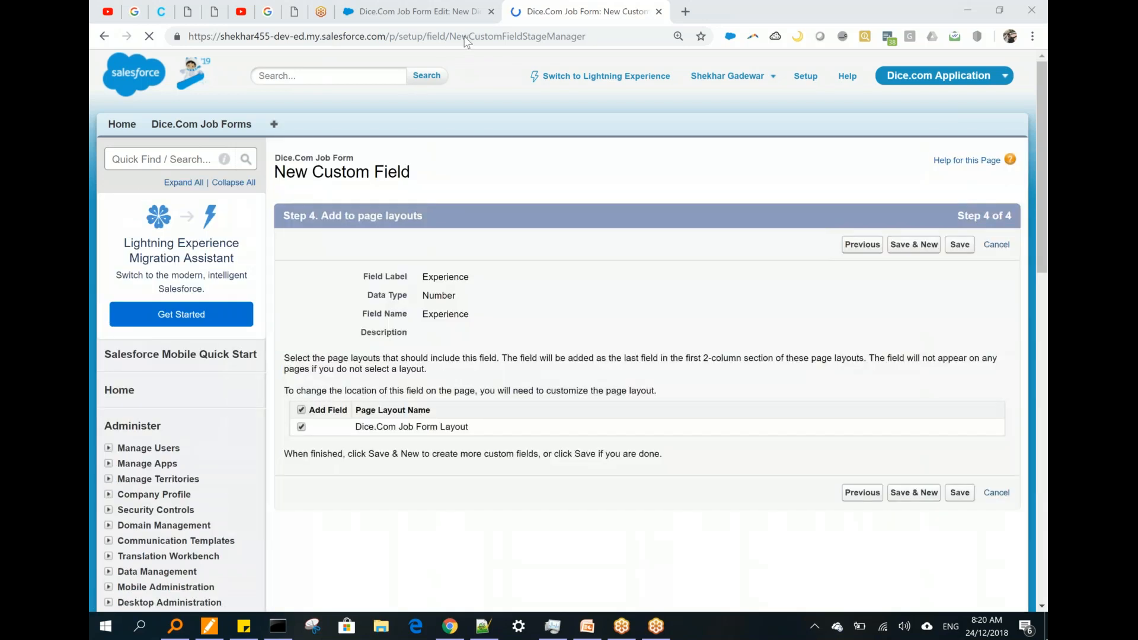
click(960, 245)
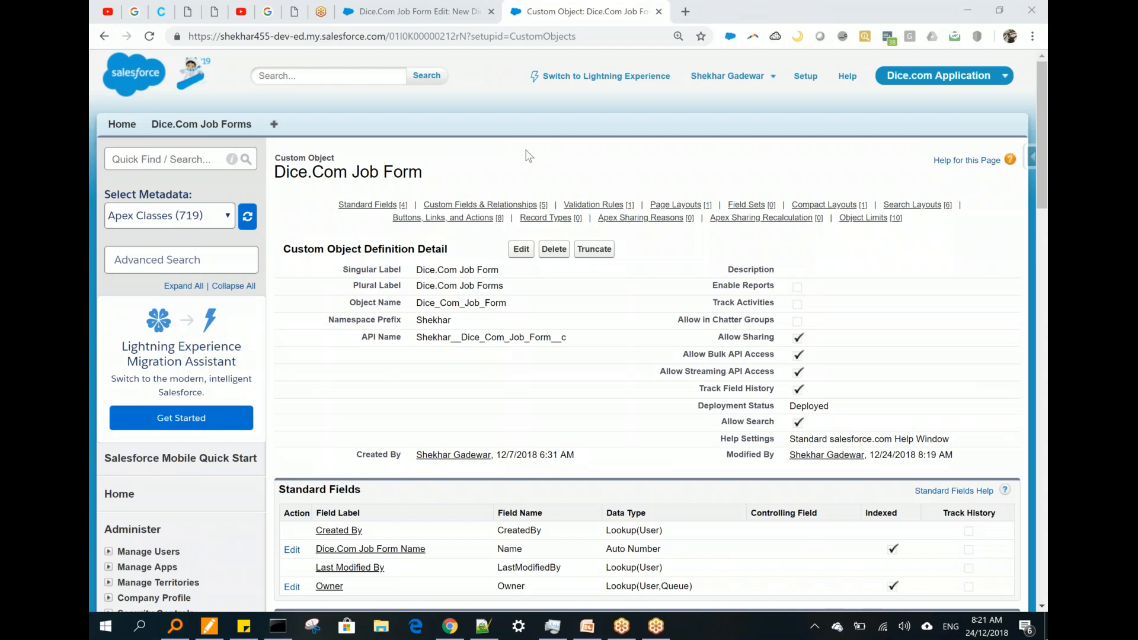
- Load the Dice.Com Job Forms home in the other browser tab, and close and reopen the custom object's tab
click(386, 11)
click(240, 132)
click(580, 6)
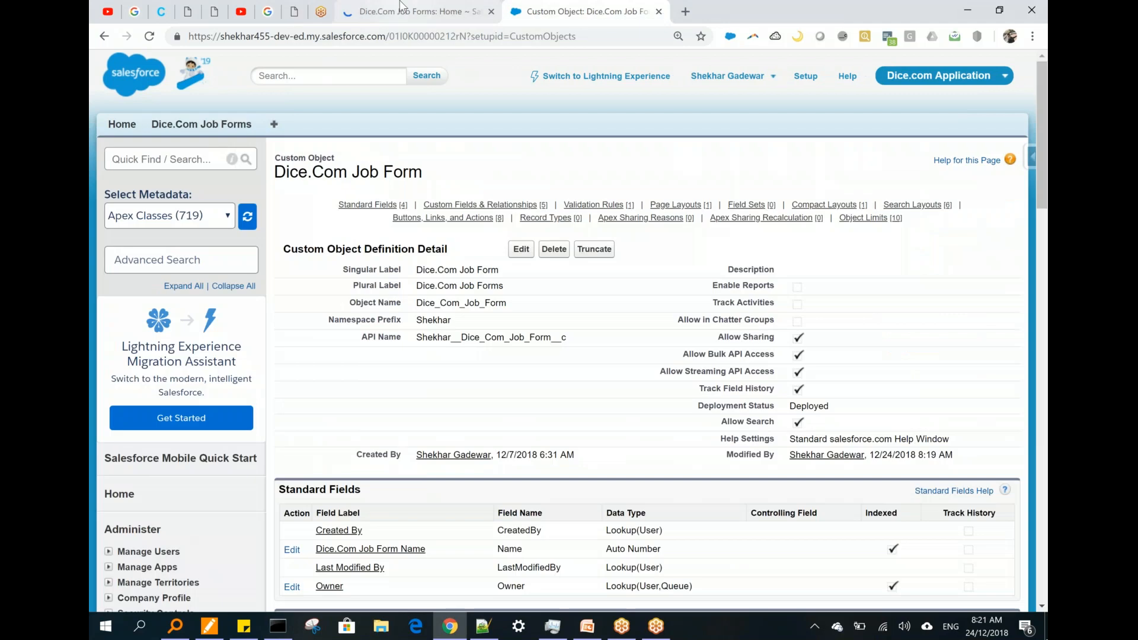
click(409, 11)
middle_click(541, 5)
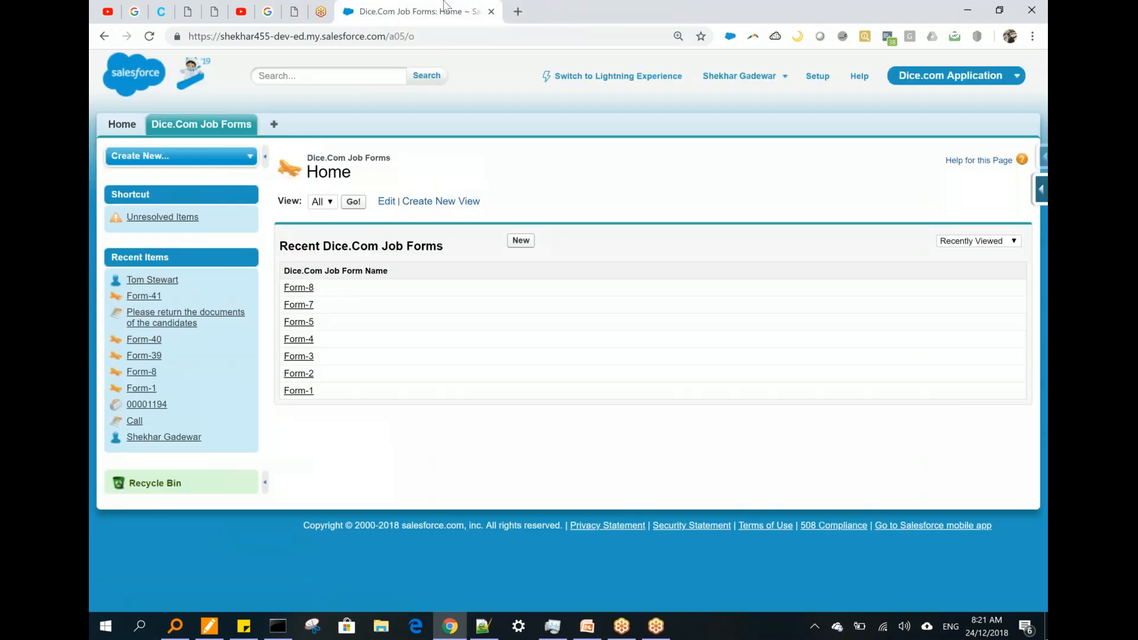
right_click(421, 5)
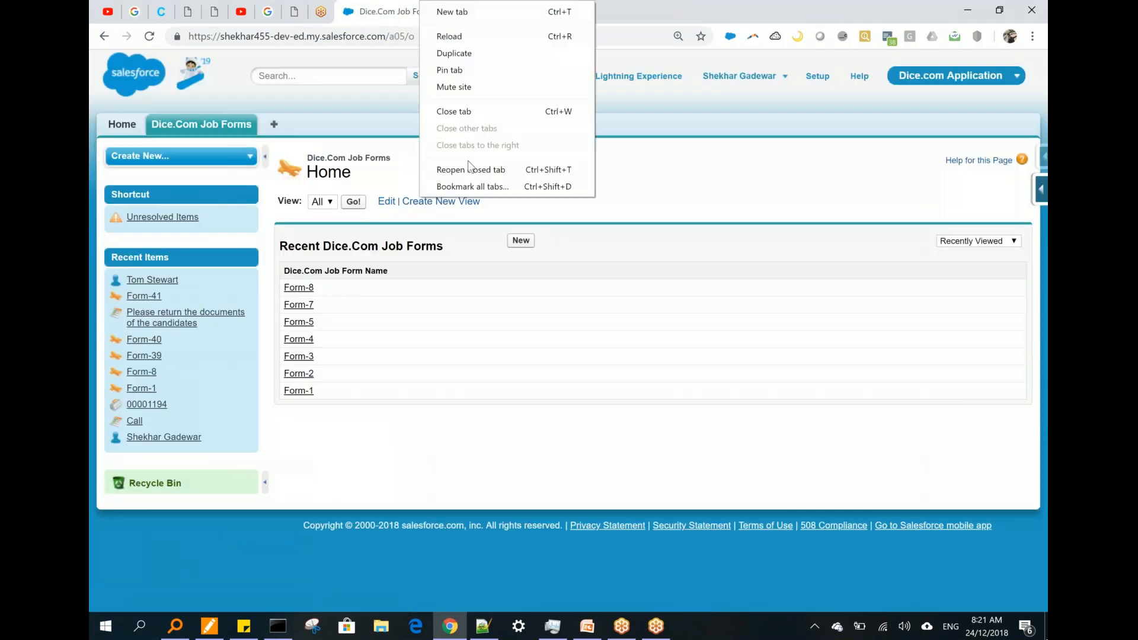
click(470, 170)
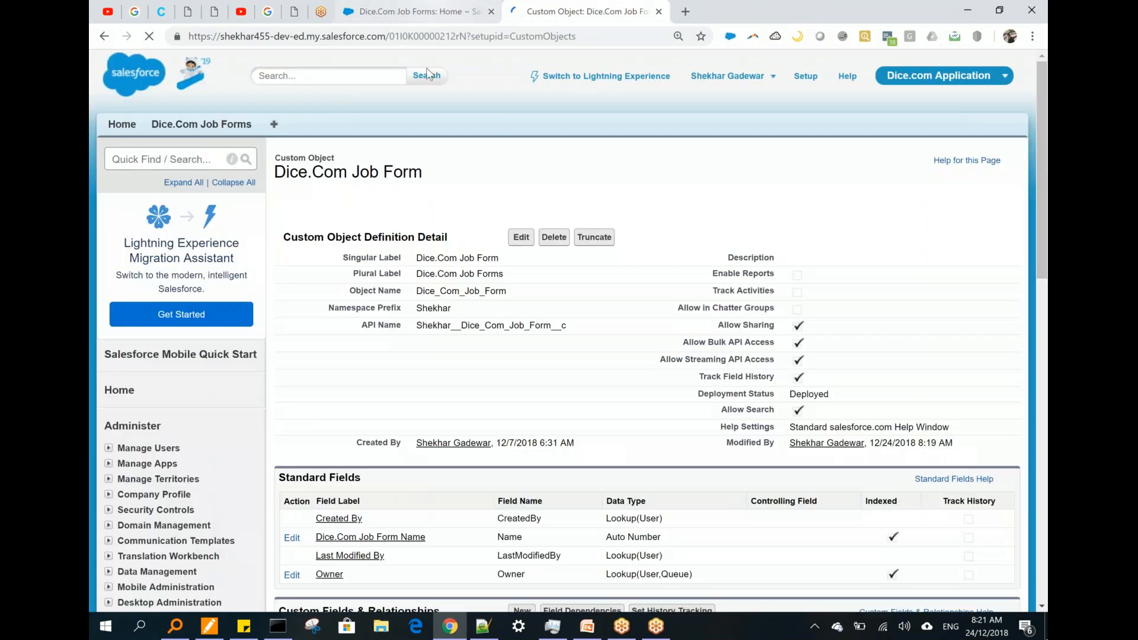
- Close both Salesforce browser tabs and restore the Dice.Com Job Form custom object page
key(ctrl+w)
key(ctrl+w)
right_click(333, 15)
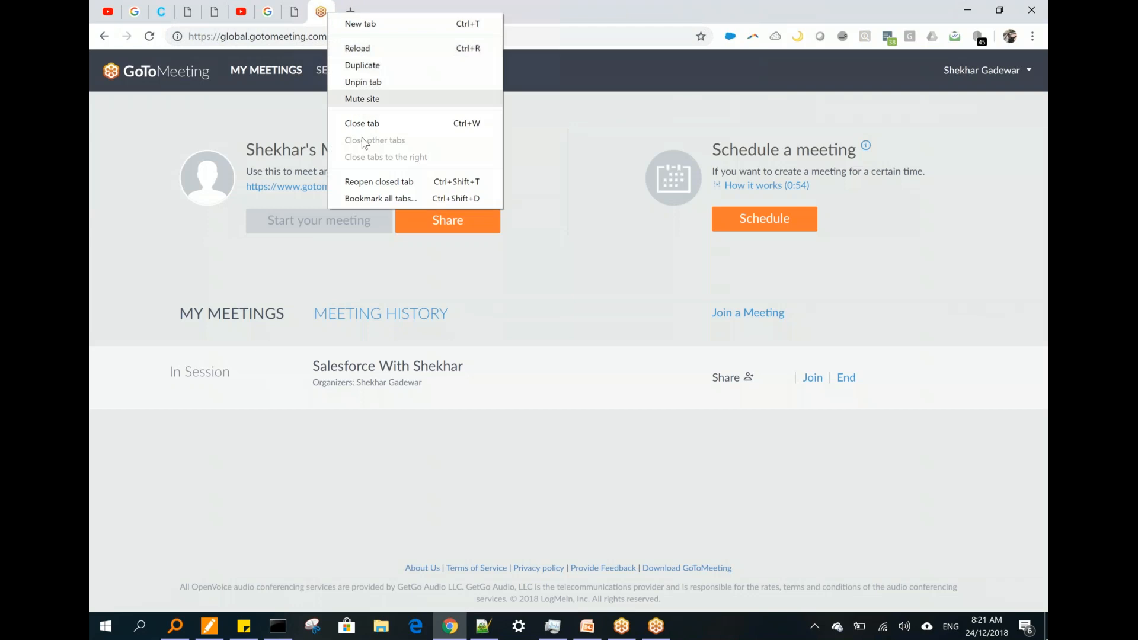
click(391, 180)
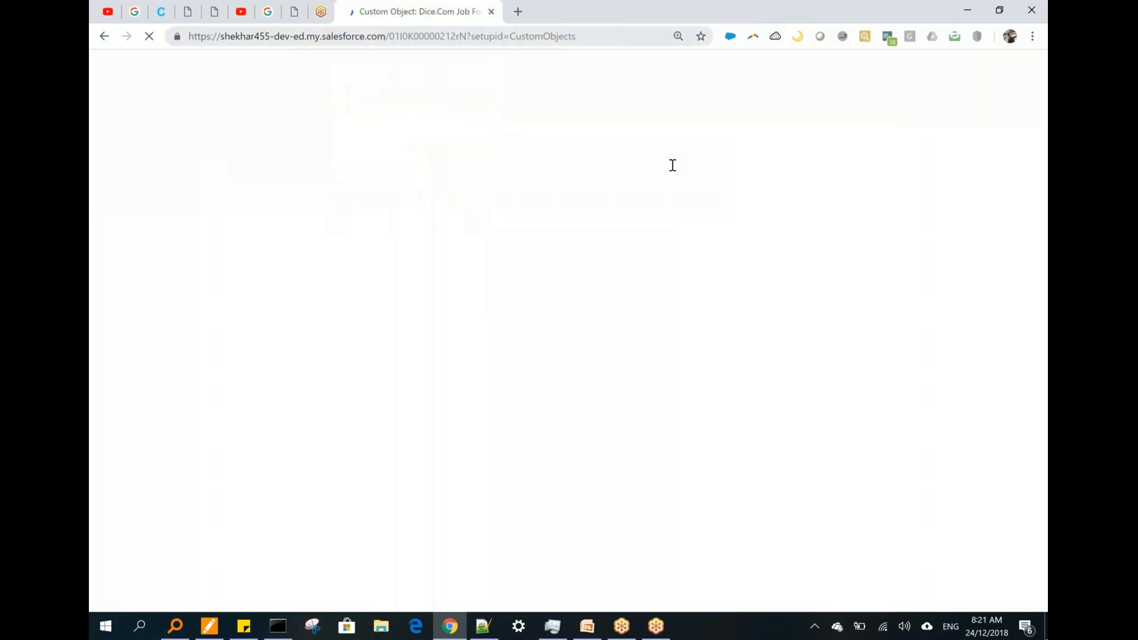
right_click(394, 3)
click(452, 172)
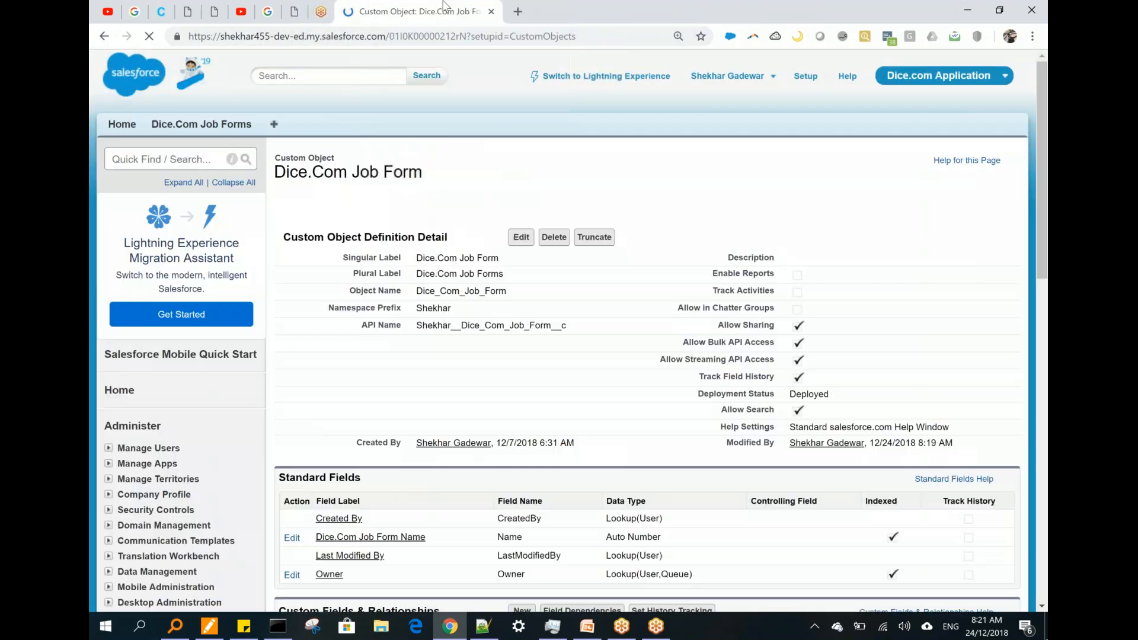
click(490, 11)
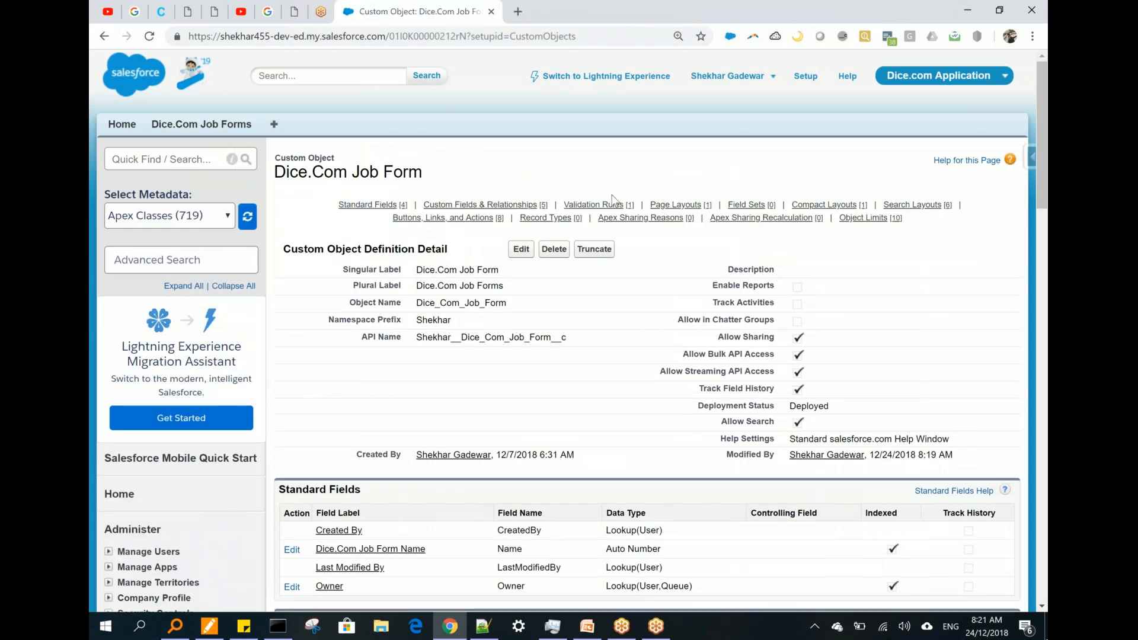
- Open a blank new Dice.Com Job Form record to check its fields, and return to the job forms list without saving
click(952, 68)
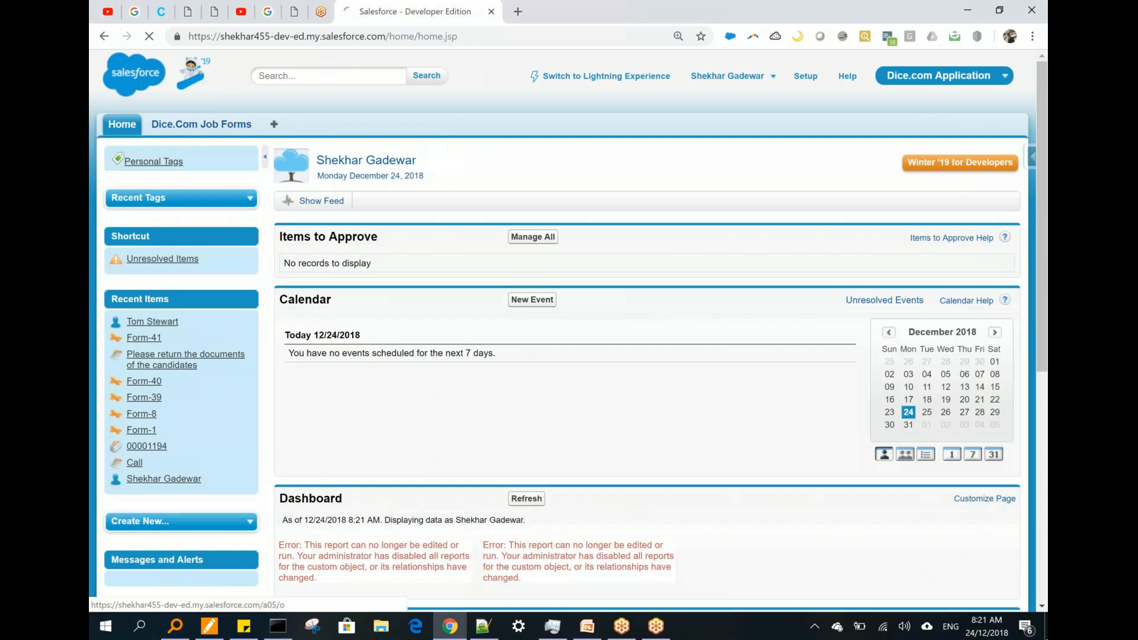
click(202, 124)
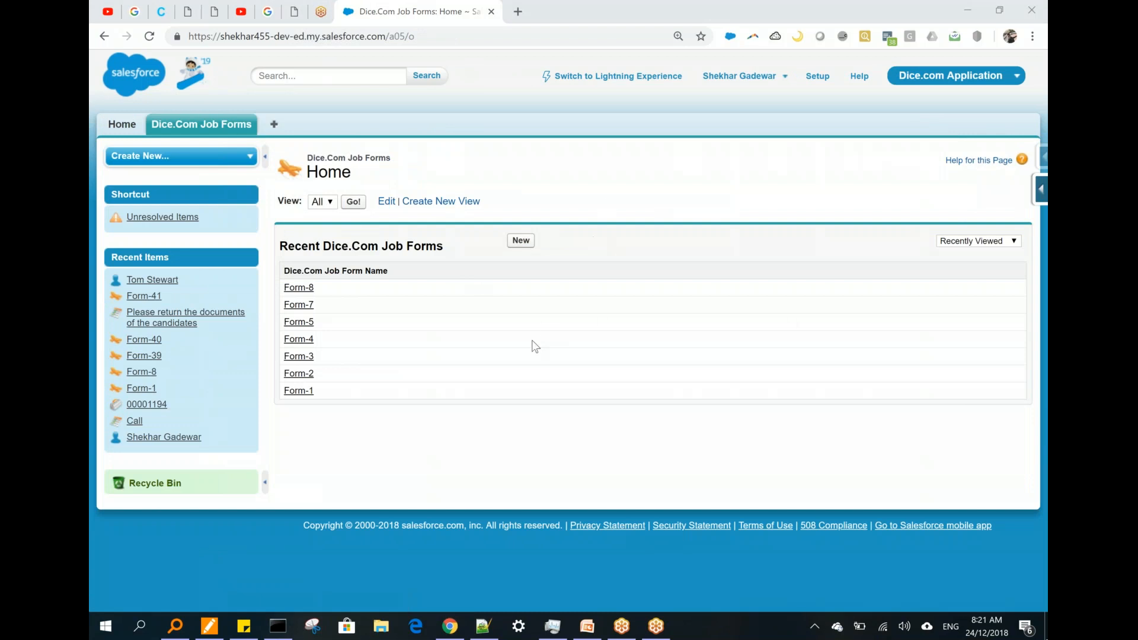
click(520, 241)
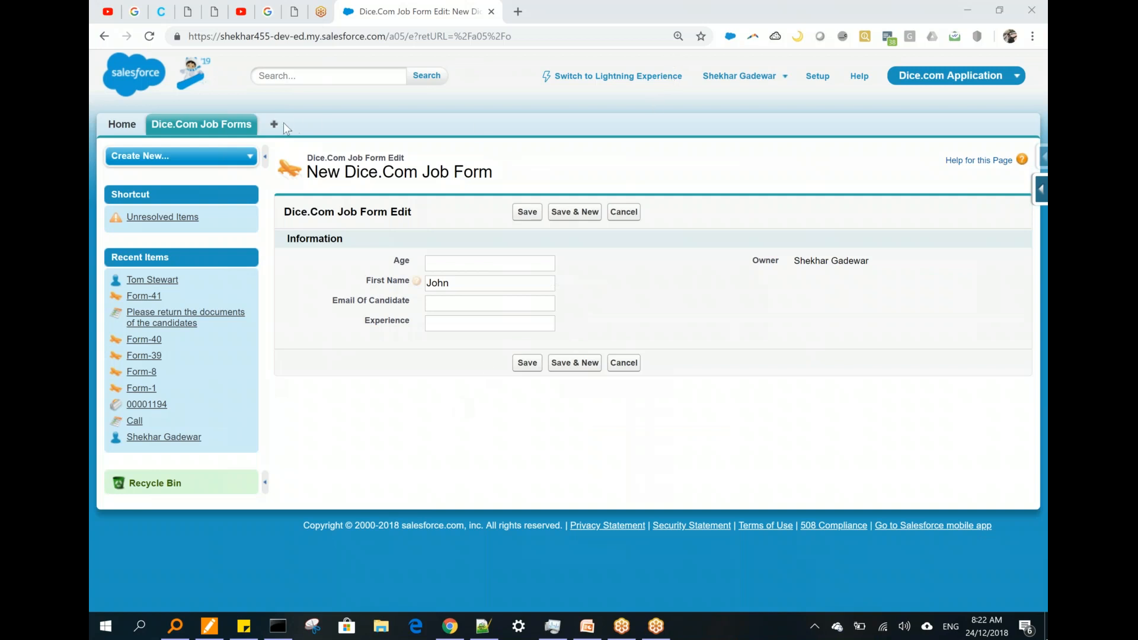
click(227, 123)
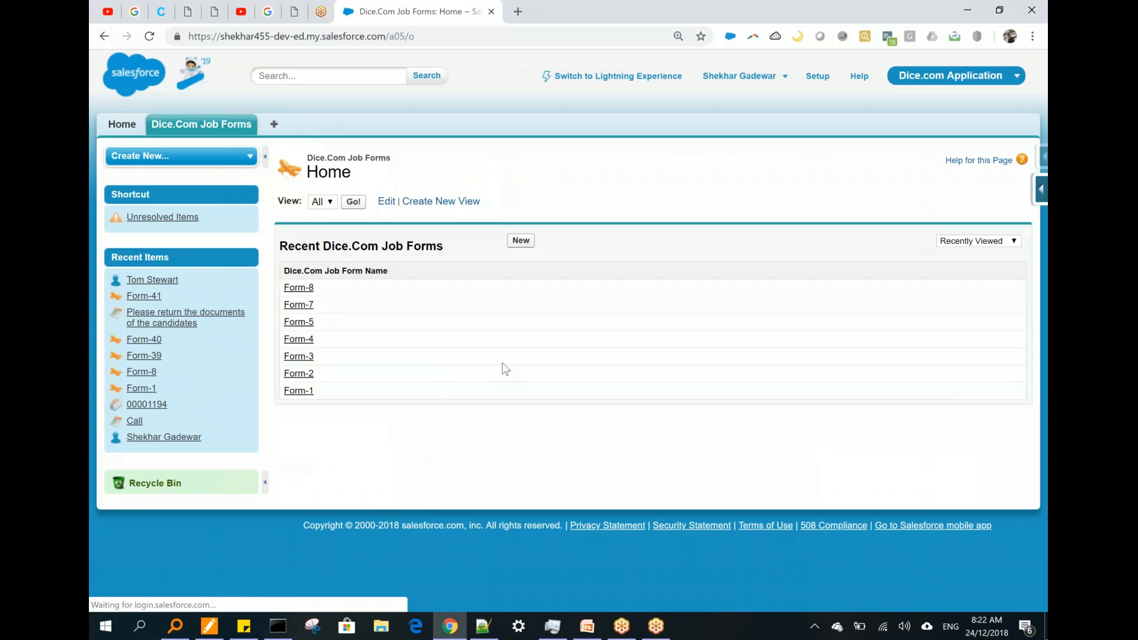
key(alt+Tab)
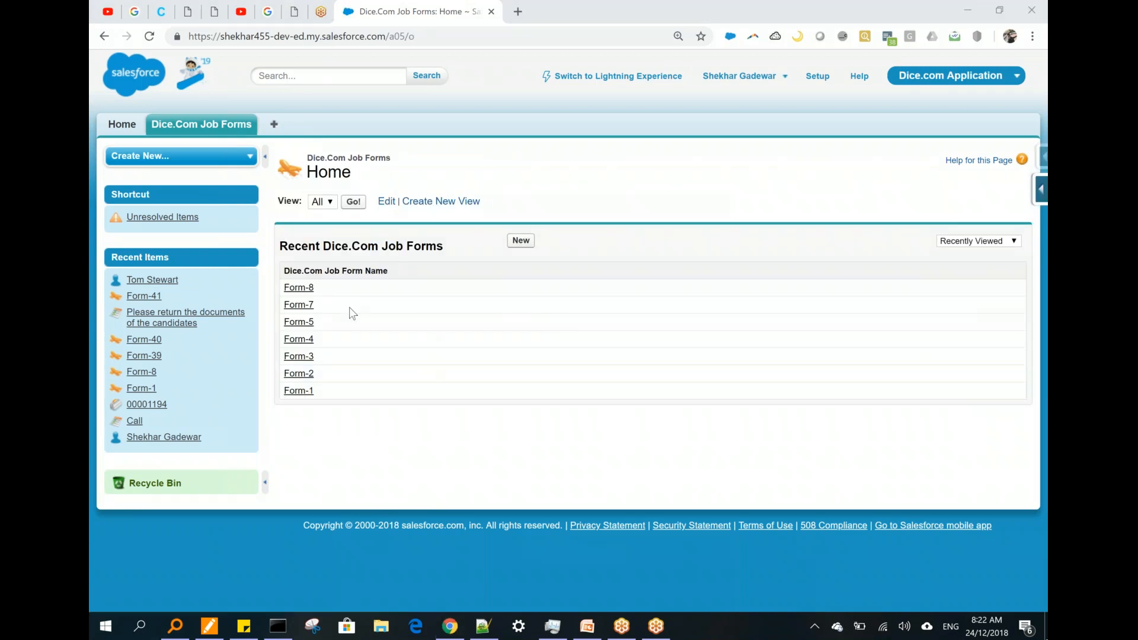
- From record Form-8, edit the page layout so First Name sits above Age in the Information section, and save the layout
click(299, 288)
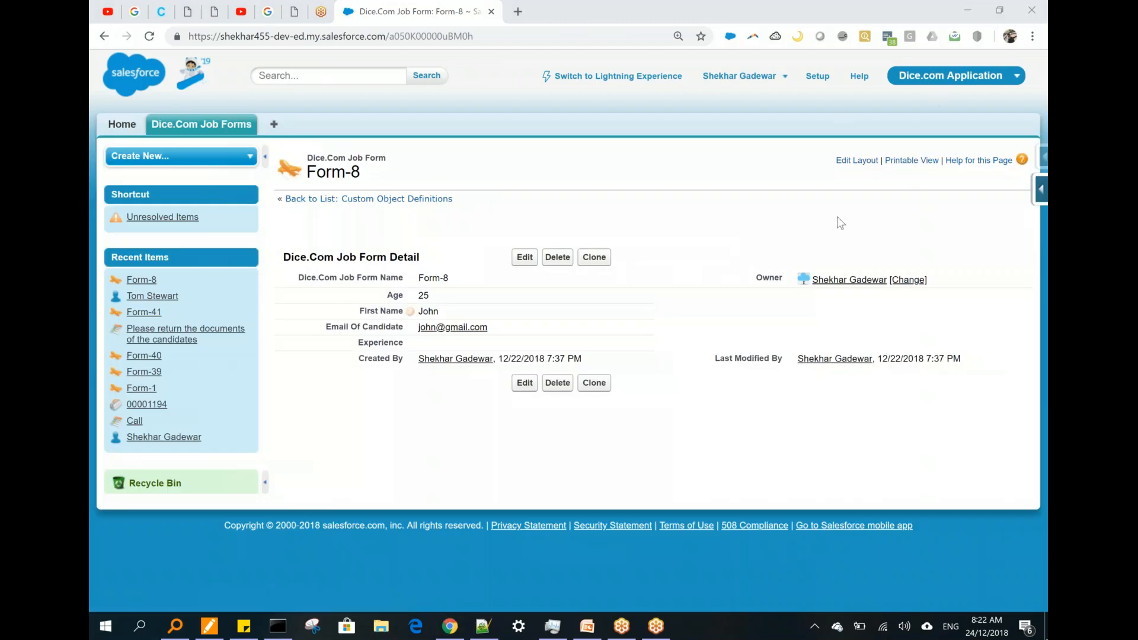
click(859, 166)
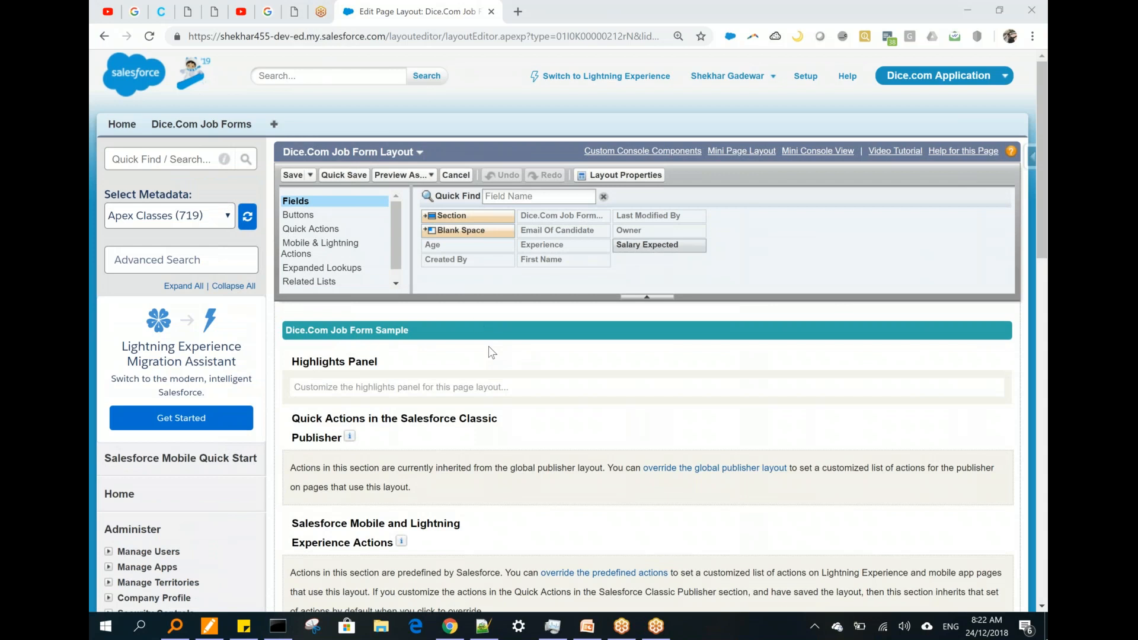
scroll(498, 415, down, 3)
scroll(497, 422, down, 3)
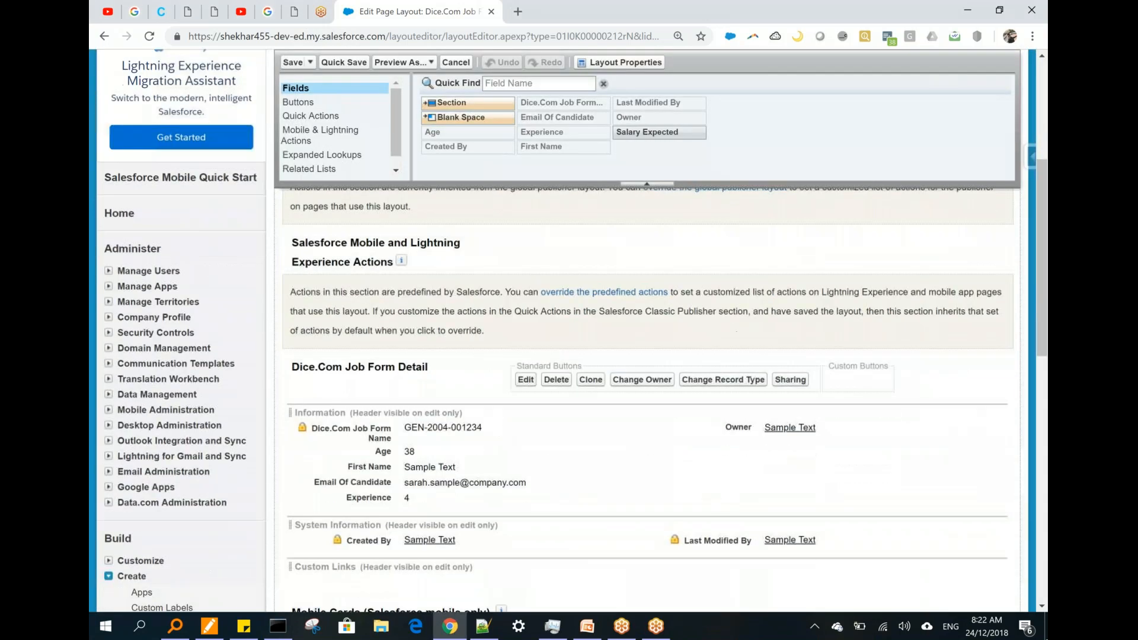
scroll(495, 428, down, 3)
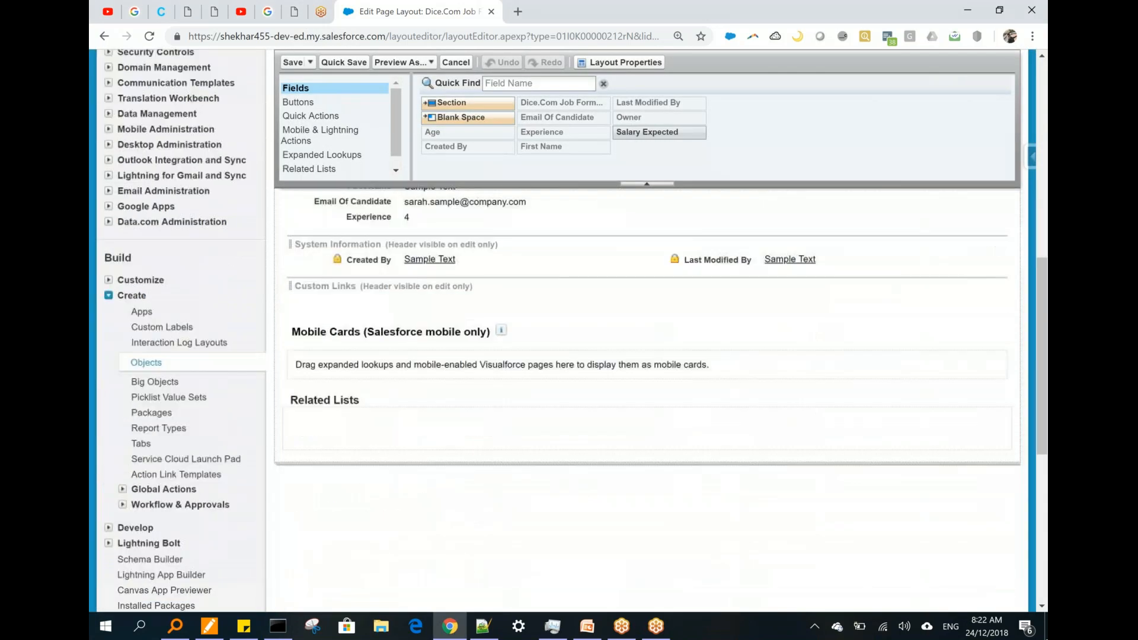
scroll(498, 427, up, 2)
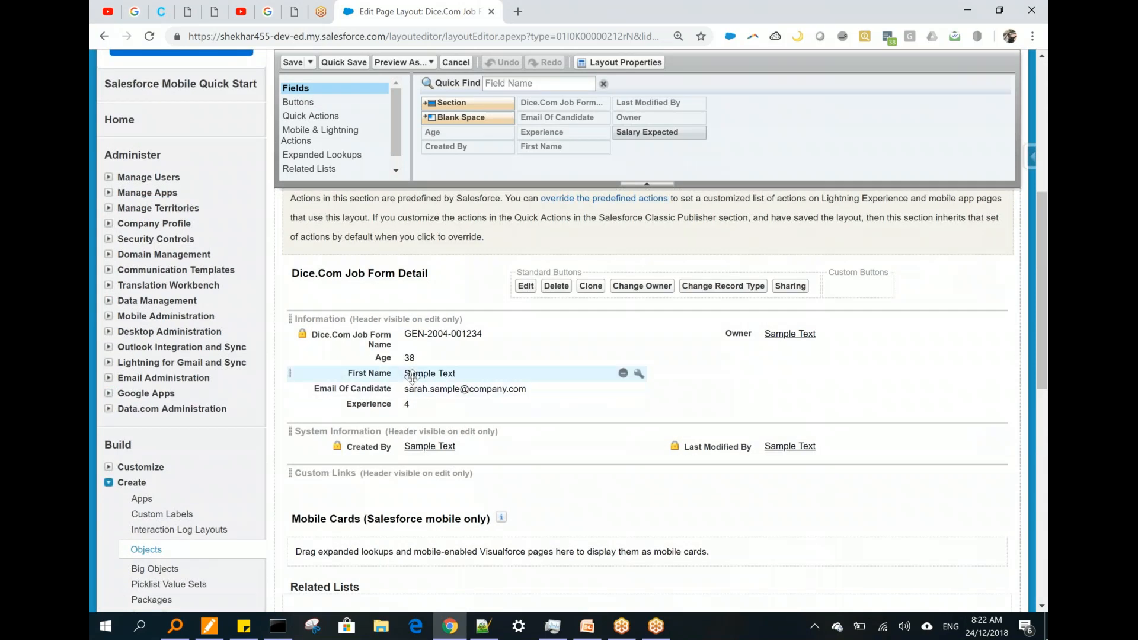
mouse_move(413, 374)
mouse_down()
mouse_move(413, 357)
mouse_move(430, 358)
mouse_move(415, 358)
mouse_up()
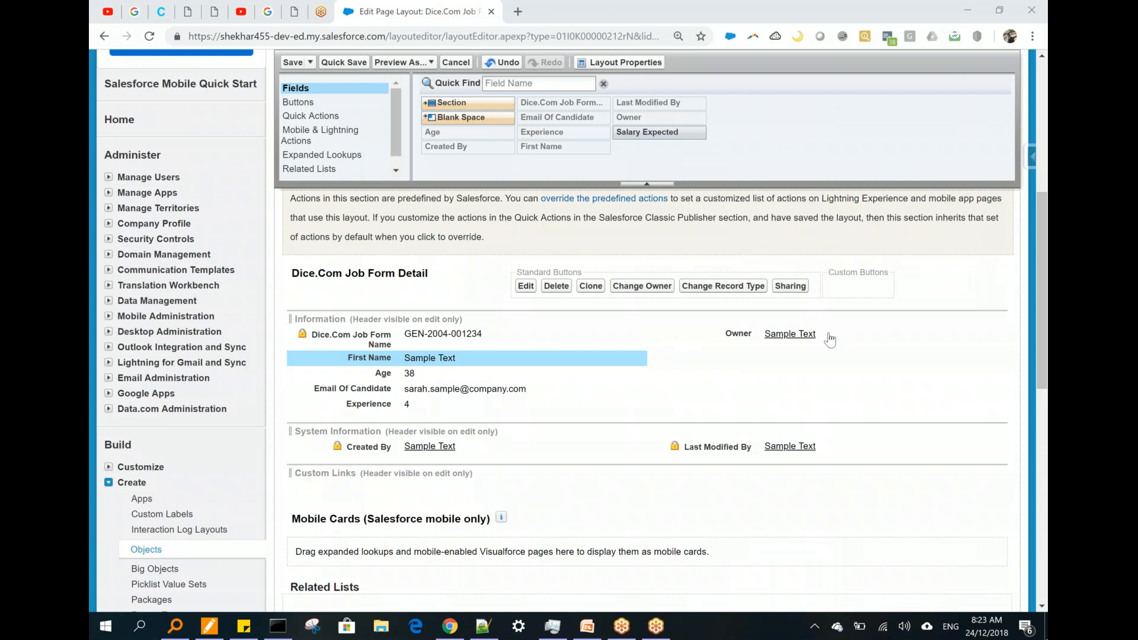
click(292, 62)
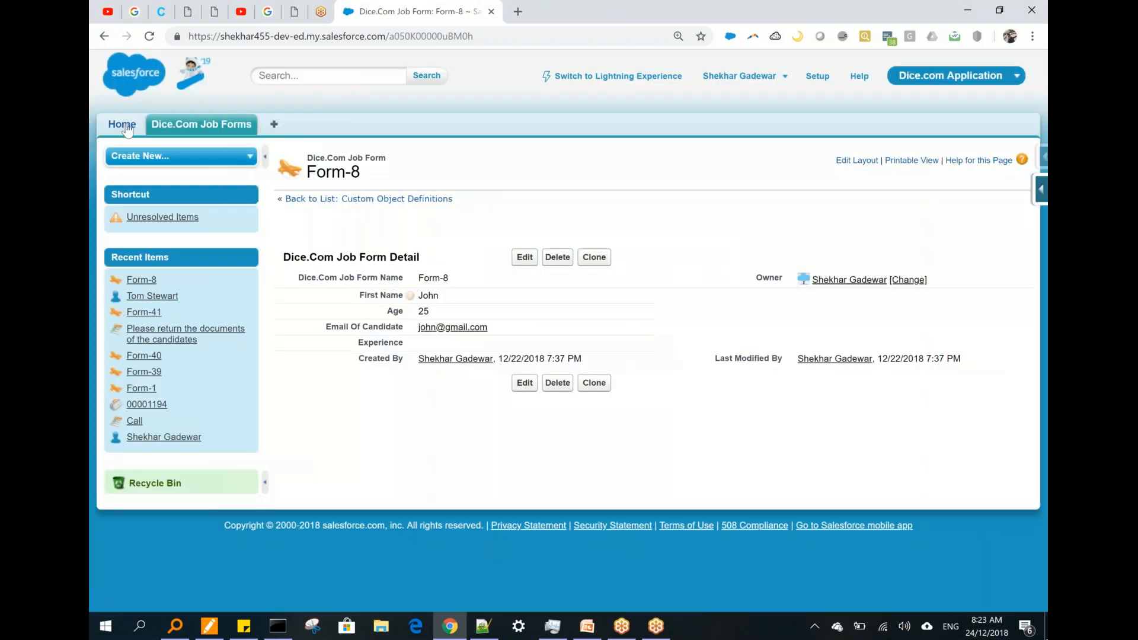
- Go to the Home page of the Dice.com application
click(126, 125)
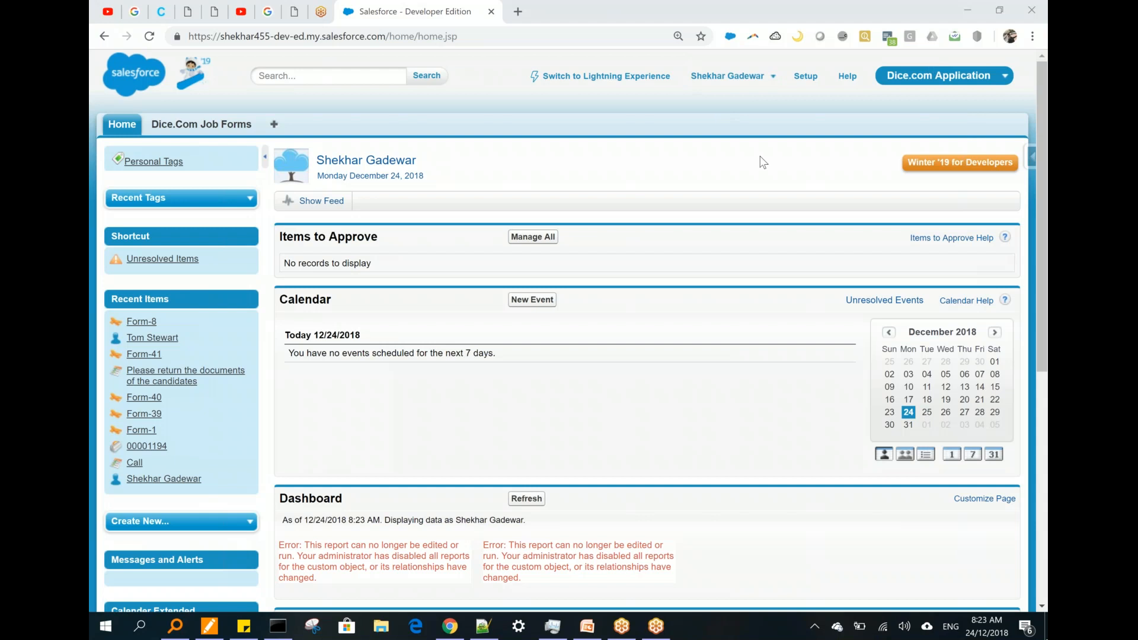
click(572, 128)
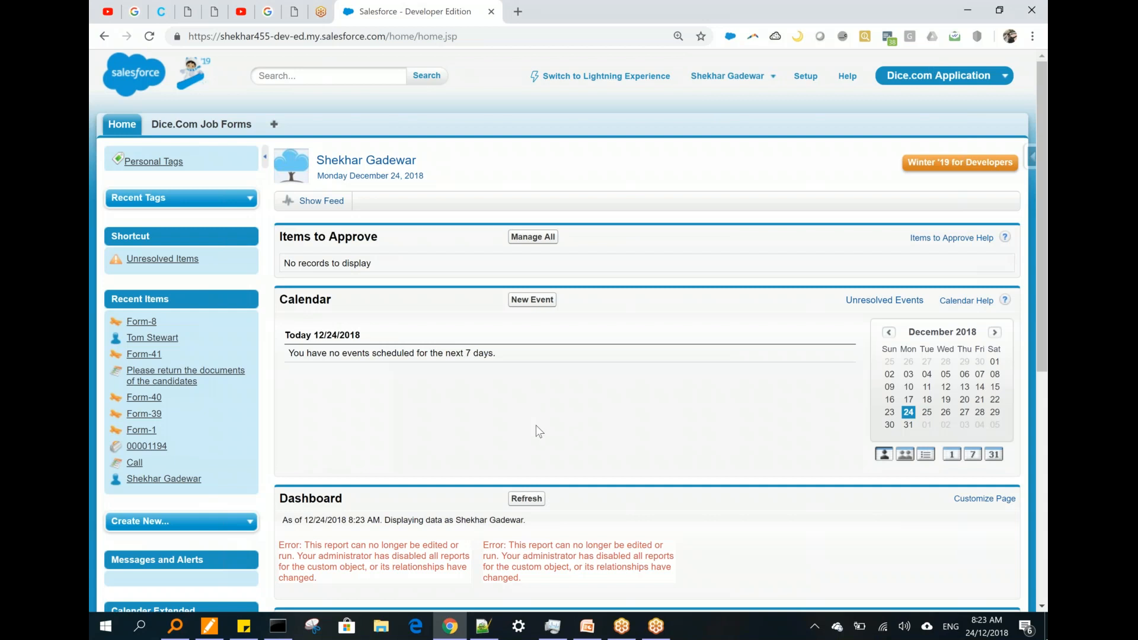
click(898, 438)
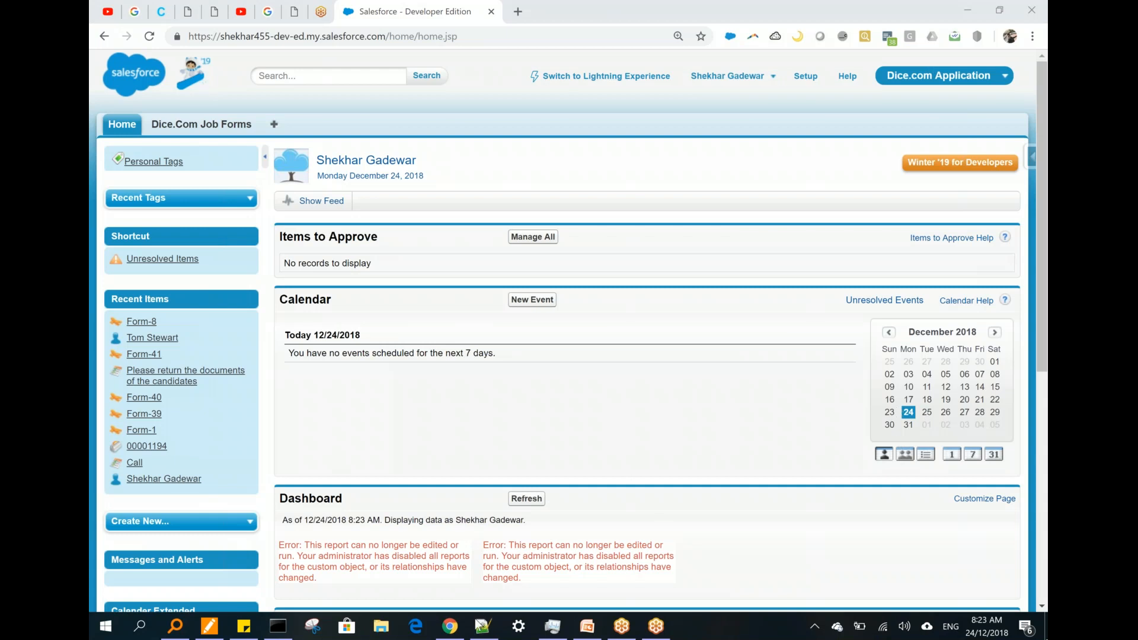
- In the Notepad++ class notes, delete five blank lines after "Exp = zero --->> Bad data" and add a separator row of equals signs two lines below
mouse_move(484, 626)
click(496, 605)
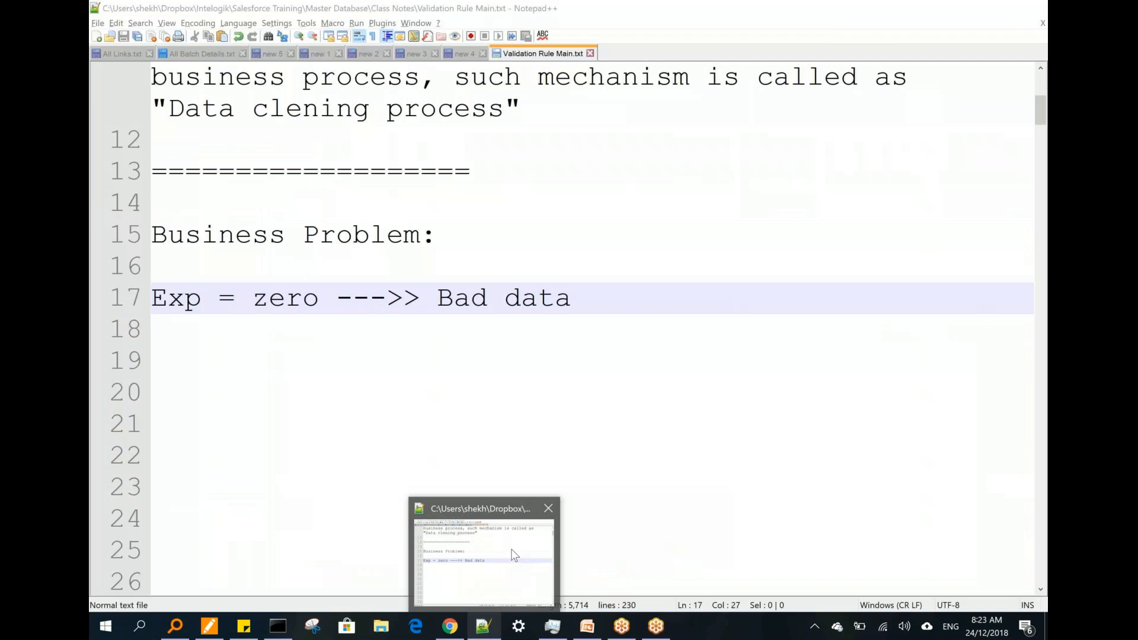
scroll(523, 444, down, 1)
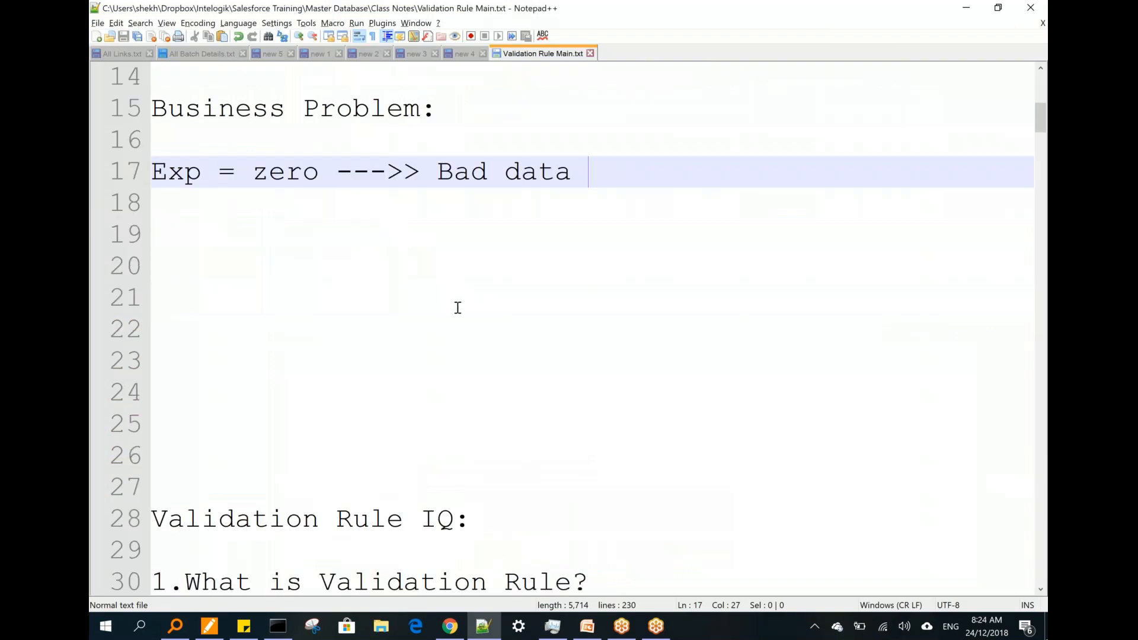
key(Delete)
key(Delete)
key(Delete)
key(Delete)
key(Delete)
key(Return)
key(Return)
text(===================)
- Duplicate the separator row of equals signs twice, directly below the Business Problem notes
scroll(524, 319, down, 1)
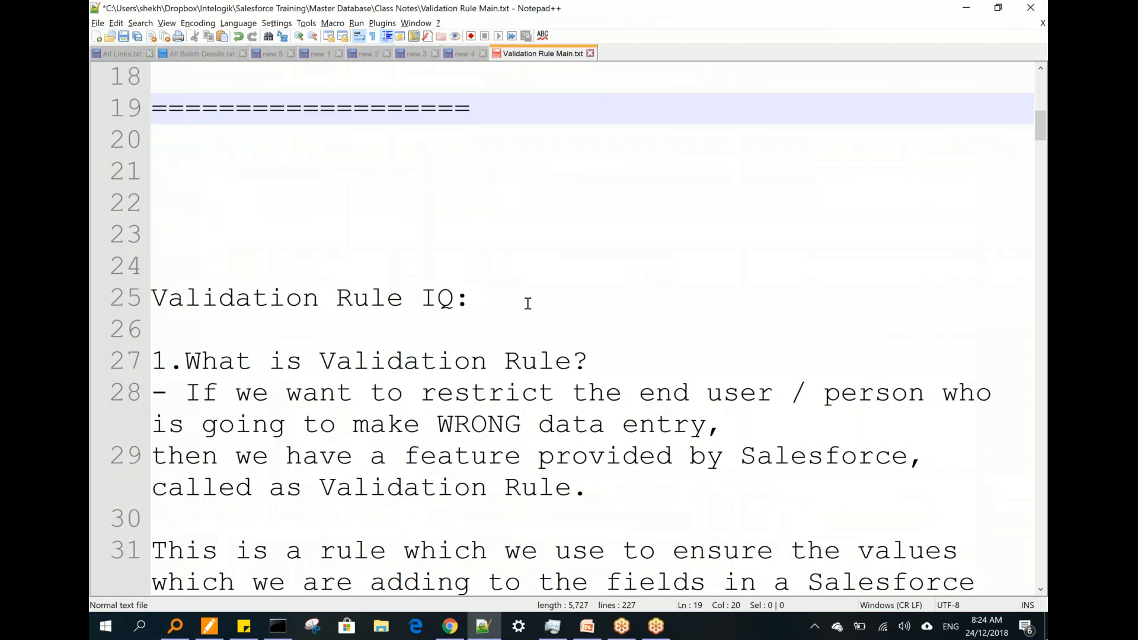
key(ctrl+d)
key(ctrl+d)
scroll(541, 291, down, 1)
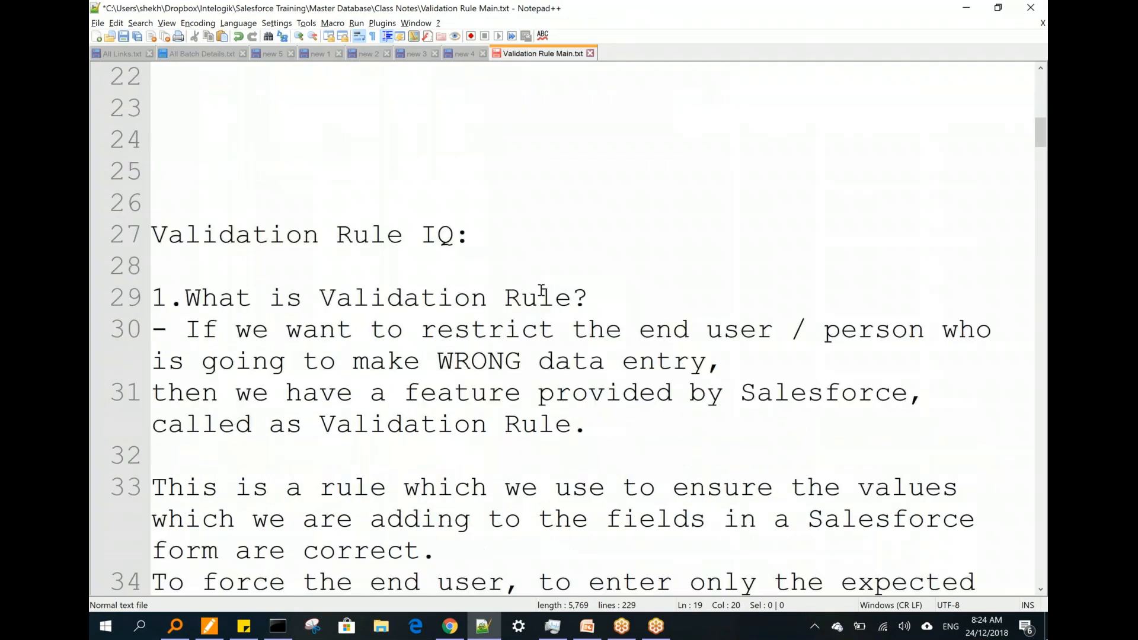
- Read the answer to "What is Validation Rule?", marking the passage about the feature provided by Salesforce
click(921, 149)
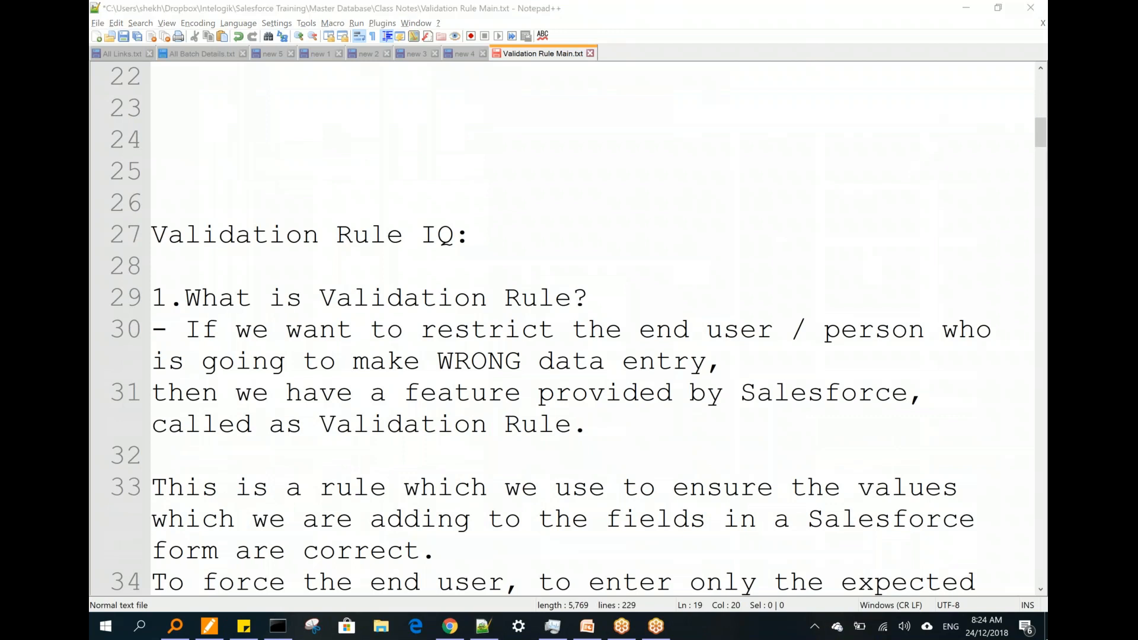
click(674, 309)
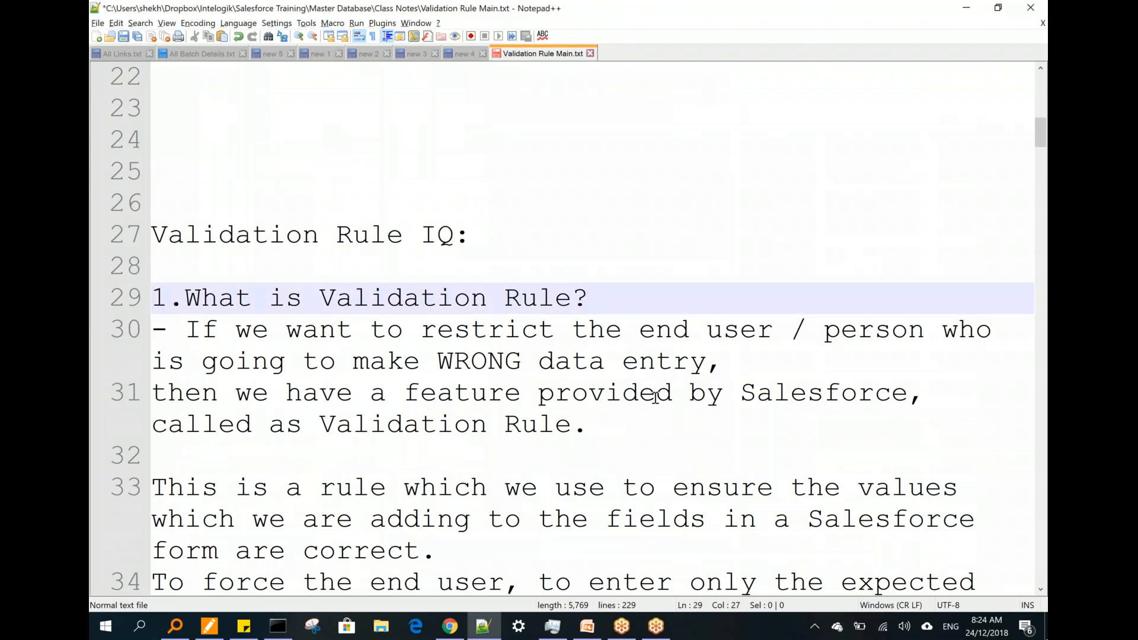
click(778, 289)
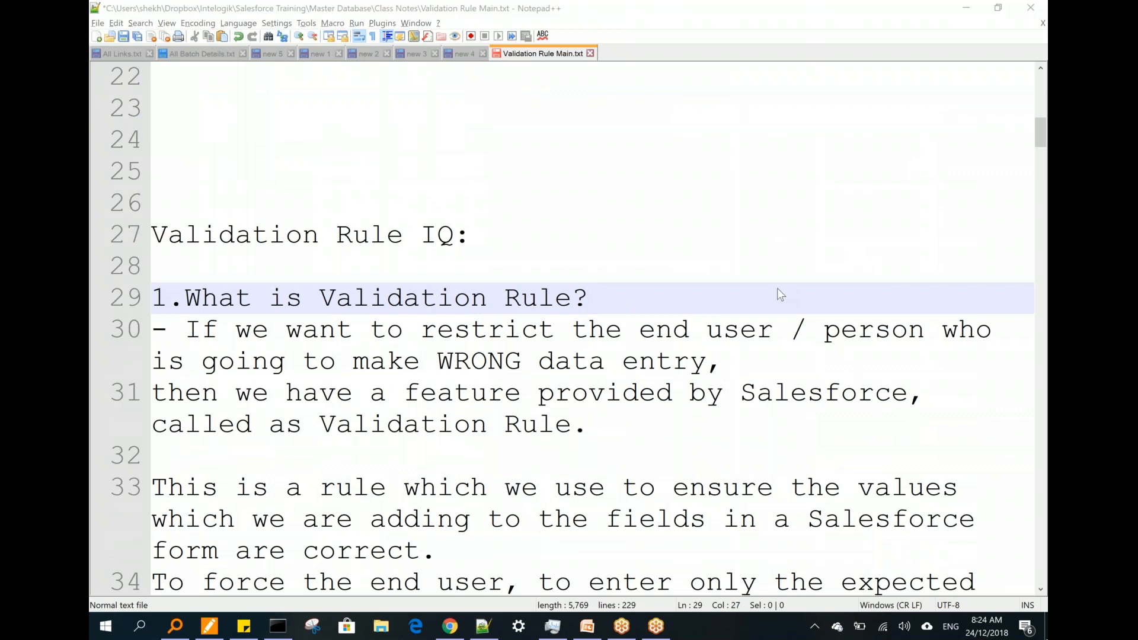
click(408, 394)
drag(405, 393, 842, 417)
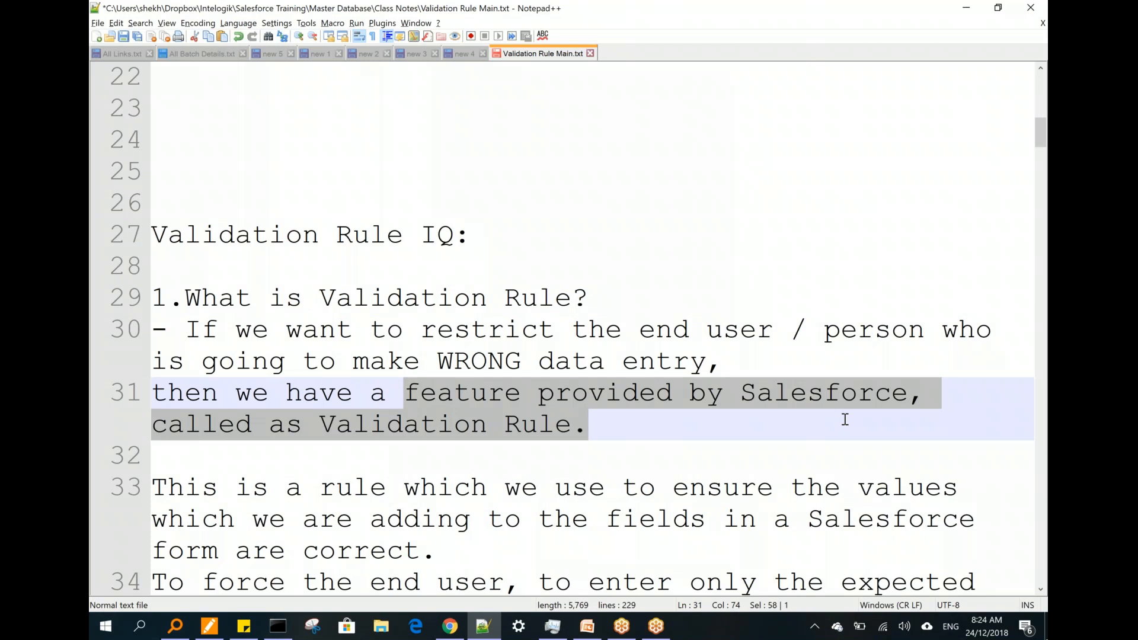
click(747, 464)
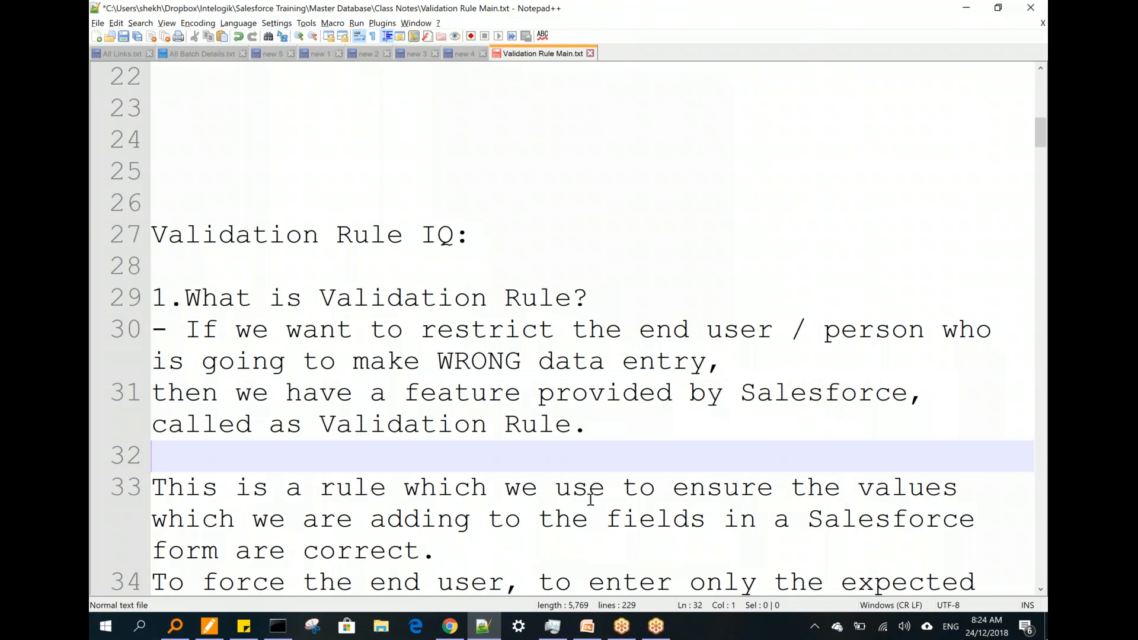
drag(491, 541, 96, 494)
click(693, 429)
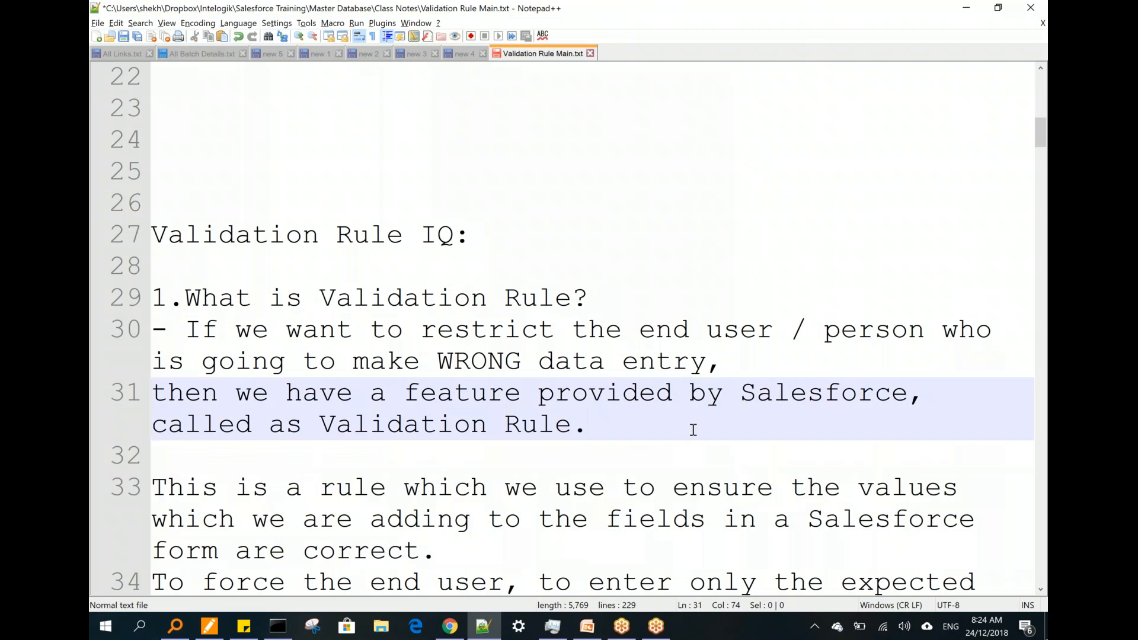
- Review the notes on forcing expected values and on how a broken validation rule affects saving the form
scroll(693, 430, down, 1)
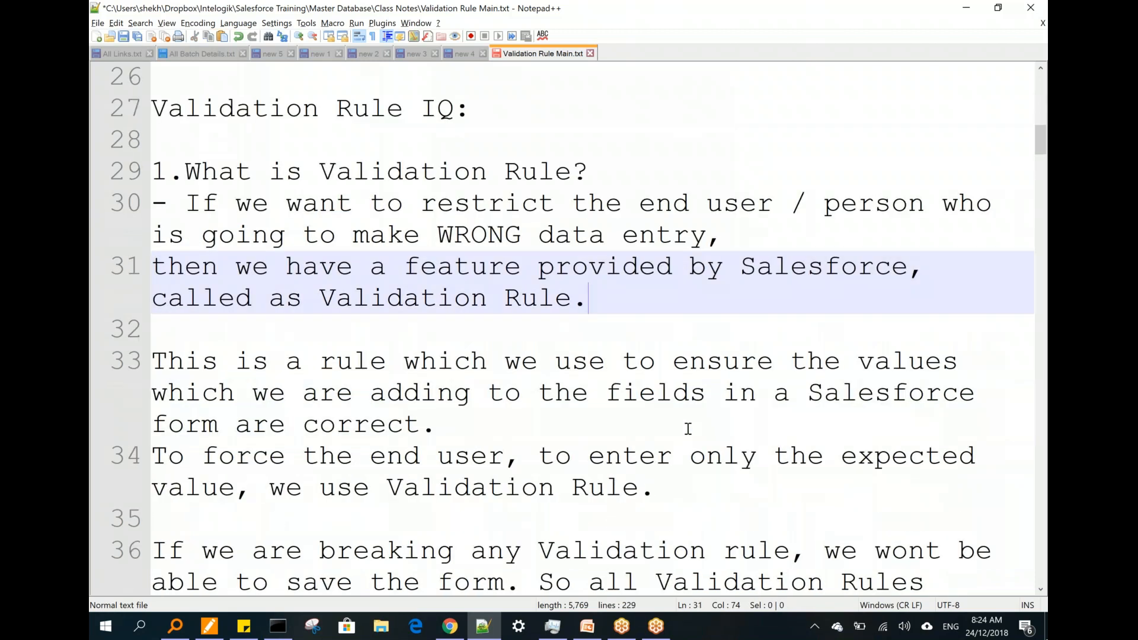
drag(538, 456, 931, 481)
click(931, 481)
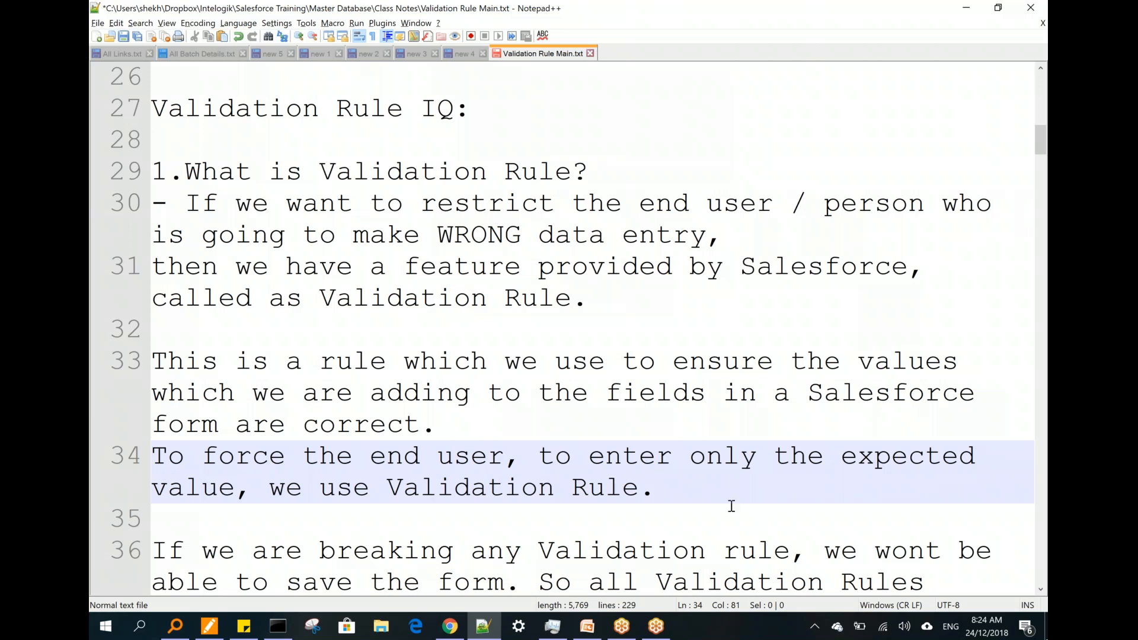
click(666, 527)
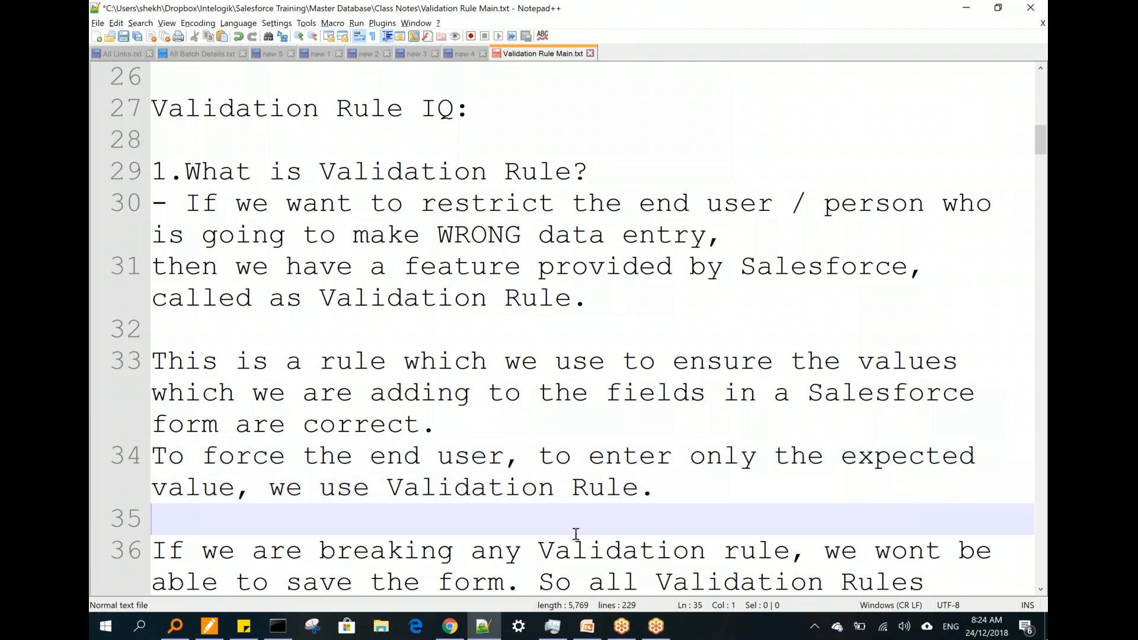
click(1040, 589)
click(1040, 590)
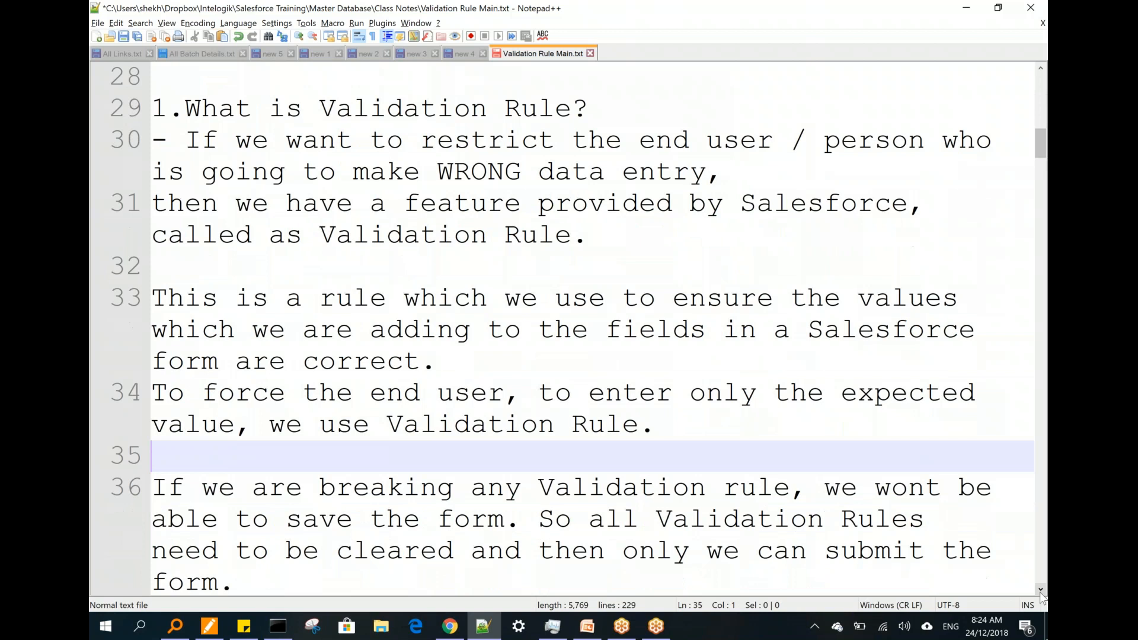
click(1040, 590)
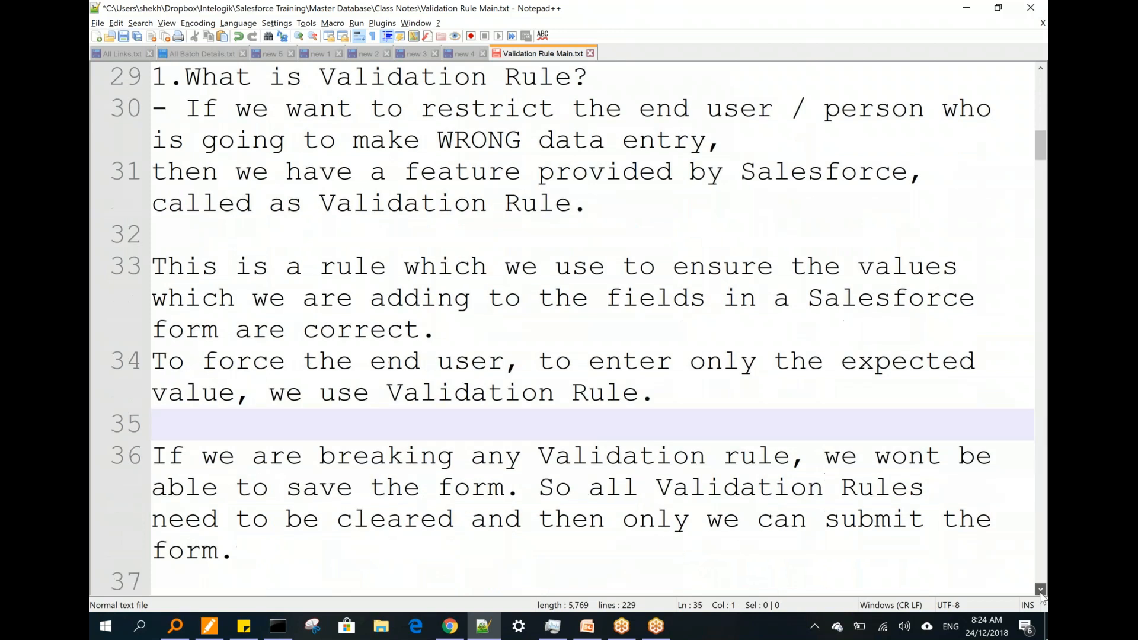
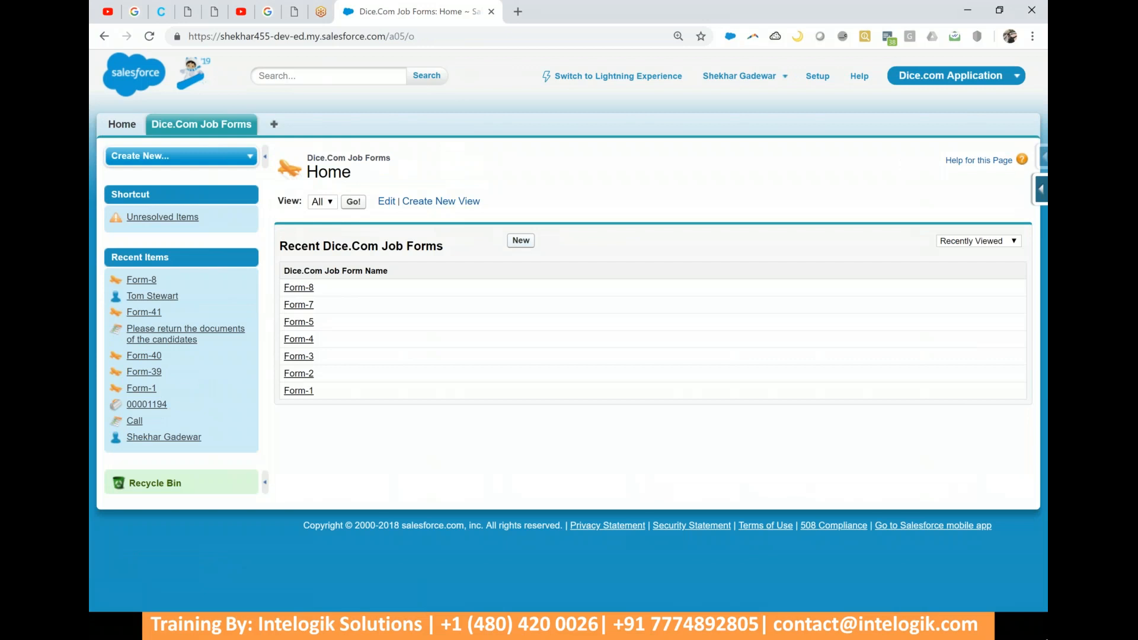
- Create a Dice.Com Job Form record in Salesforce with the default First Name and Age 30, and save it
click(522, 243)
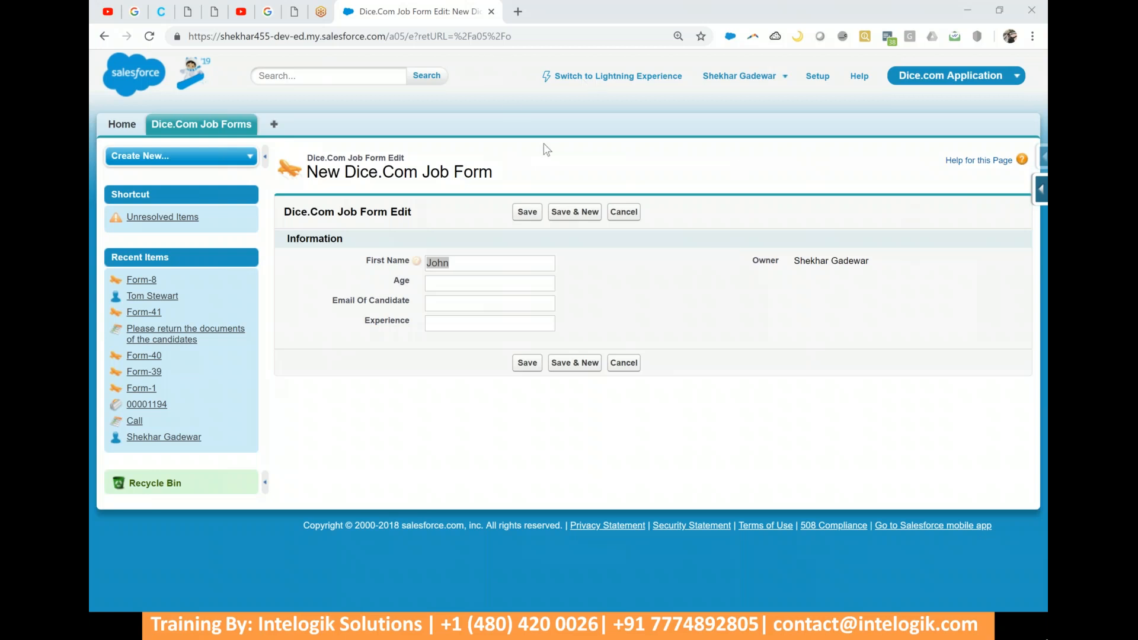
click(514, 260)
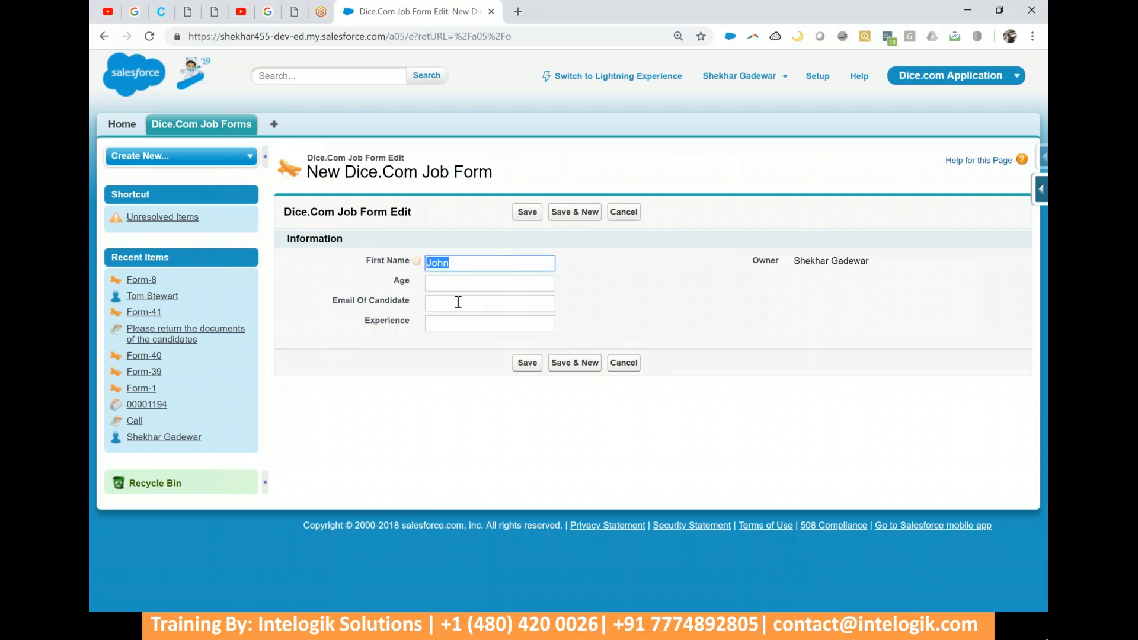
double_click(402, 281)
click(449, 286)
text(30)
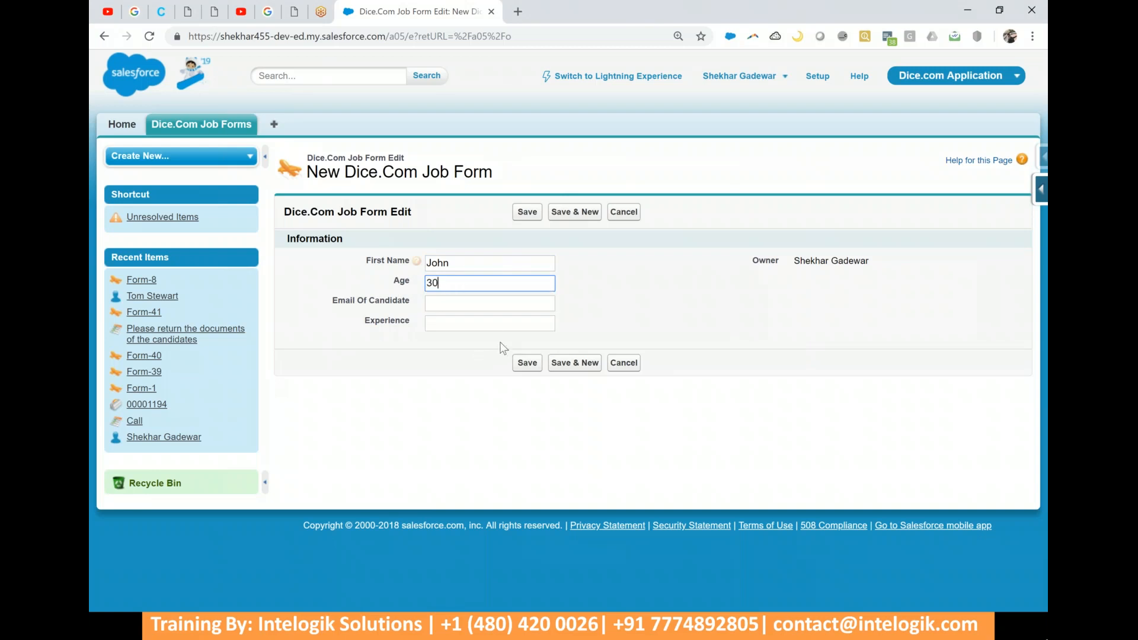
click(530, 213)
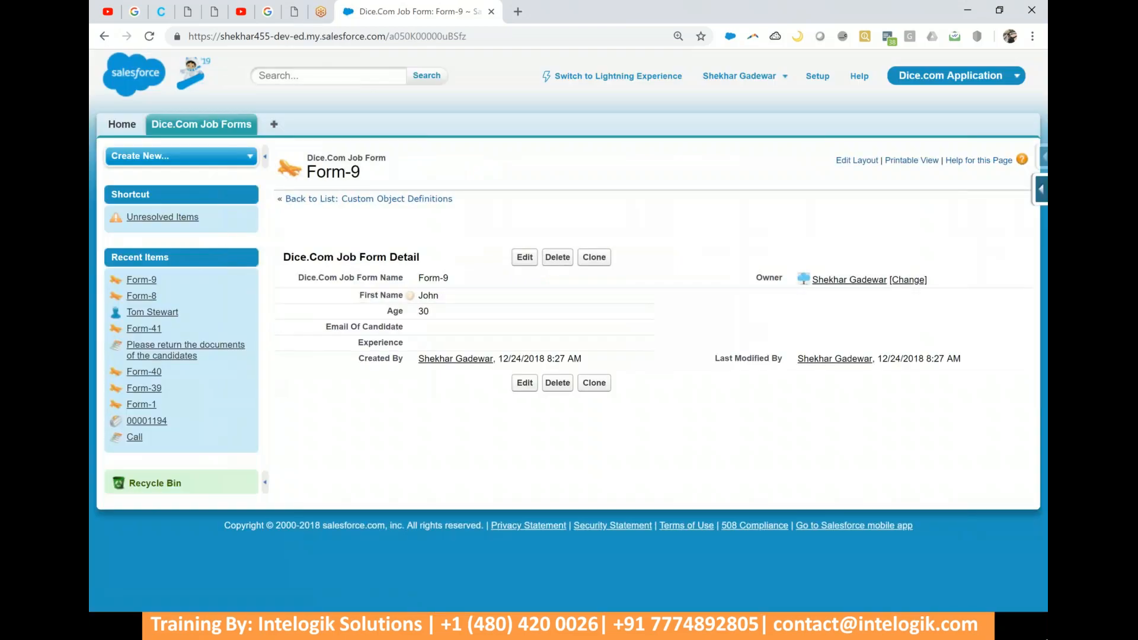
- Try to save record Form-9 with the text "Thirty" as its Age
click(524, 259)
key(Tab)
text(Thirty)
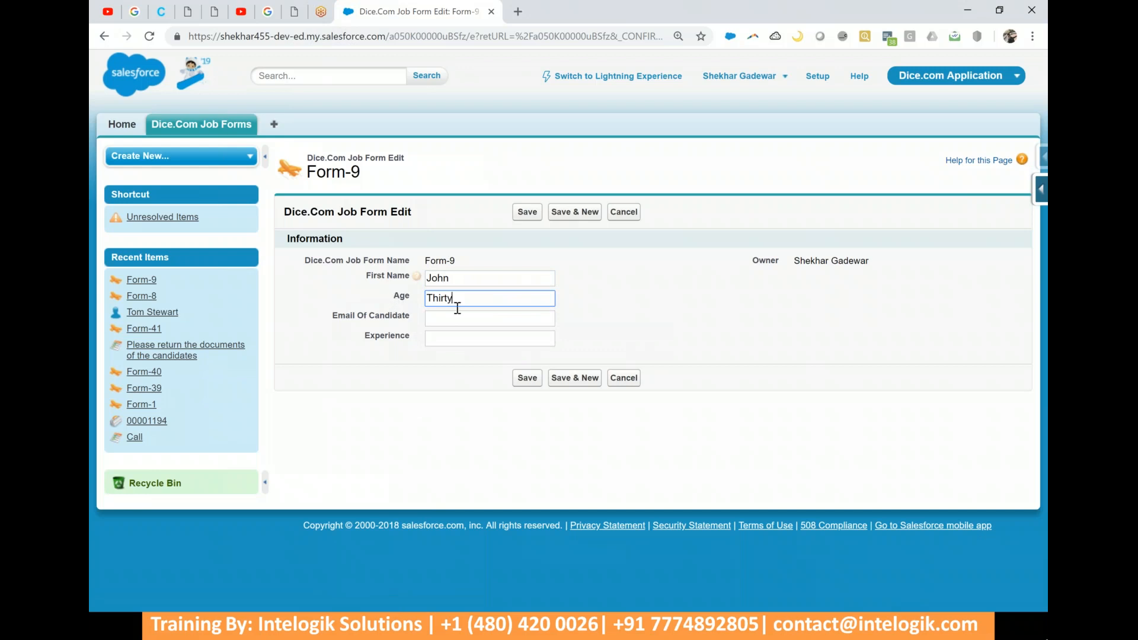
click(523, 378)
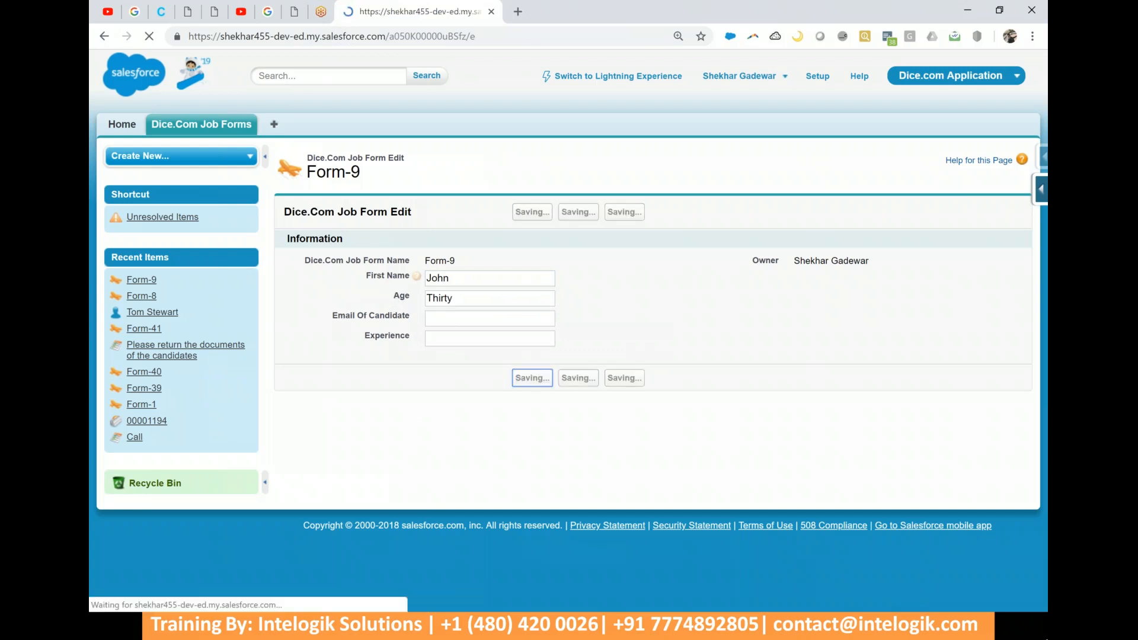
mouse_move(519, 267)
mouse_down()
mouse_move(498, 255)
mouse_move(561, 247)
mouse_move(366, 341)
mouse_up()
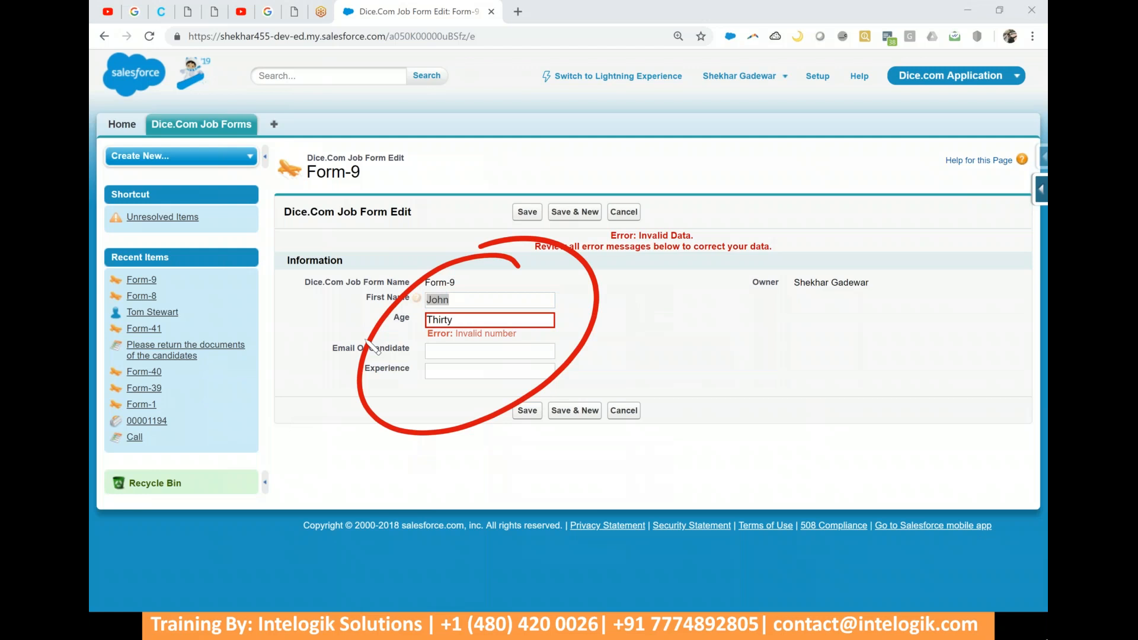
drag(667, 396, 661, 483)
drag(626, 418, 698, 449)
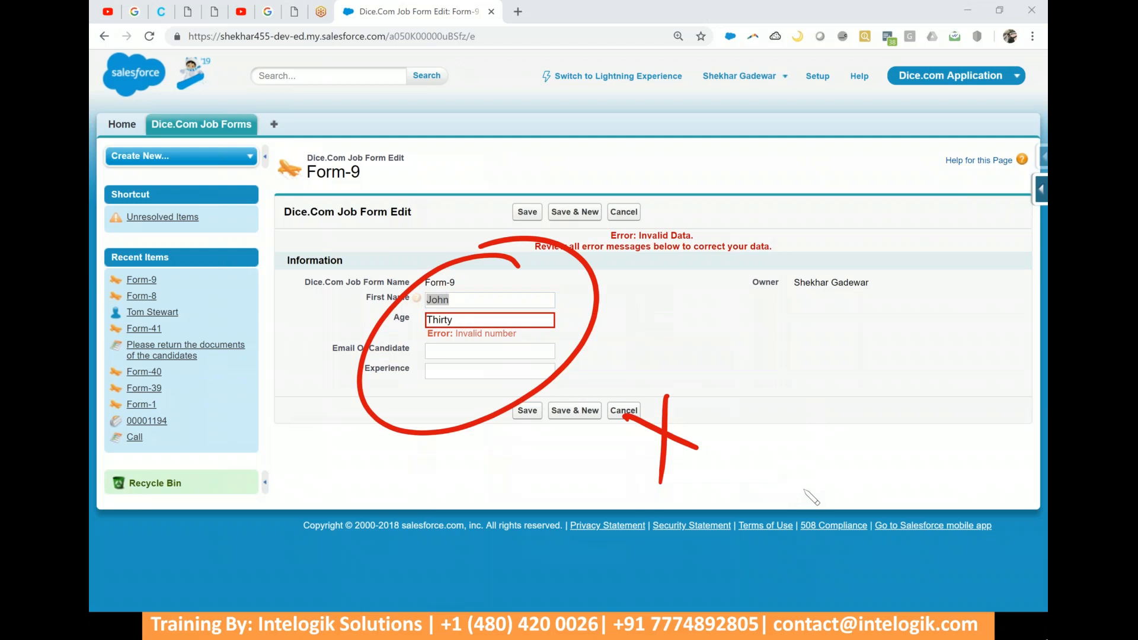
drag(792, 460, 765, 531)
mouse_move(791, 441)
mouse_down()
mouse_move(809, 466)
mouse_move(839, 383)
mouse_move(849, 409)
mouse_up()
drag(854, 409, 899, 408)
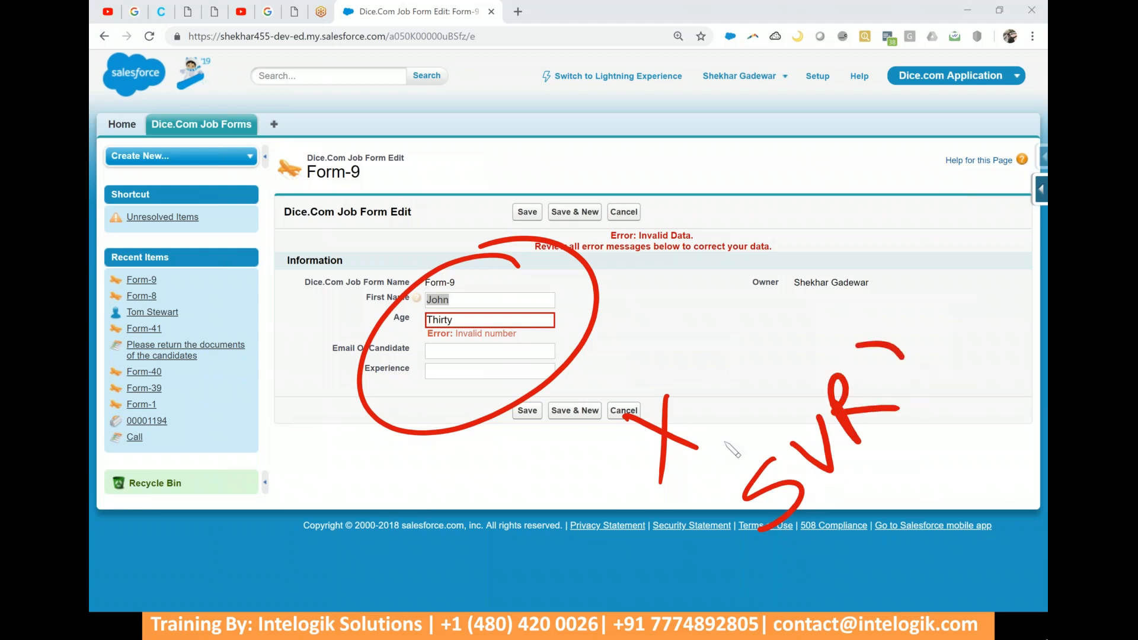
drag(902, 356, 725, 363)
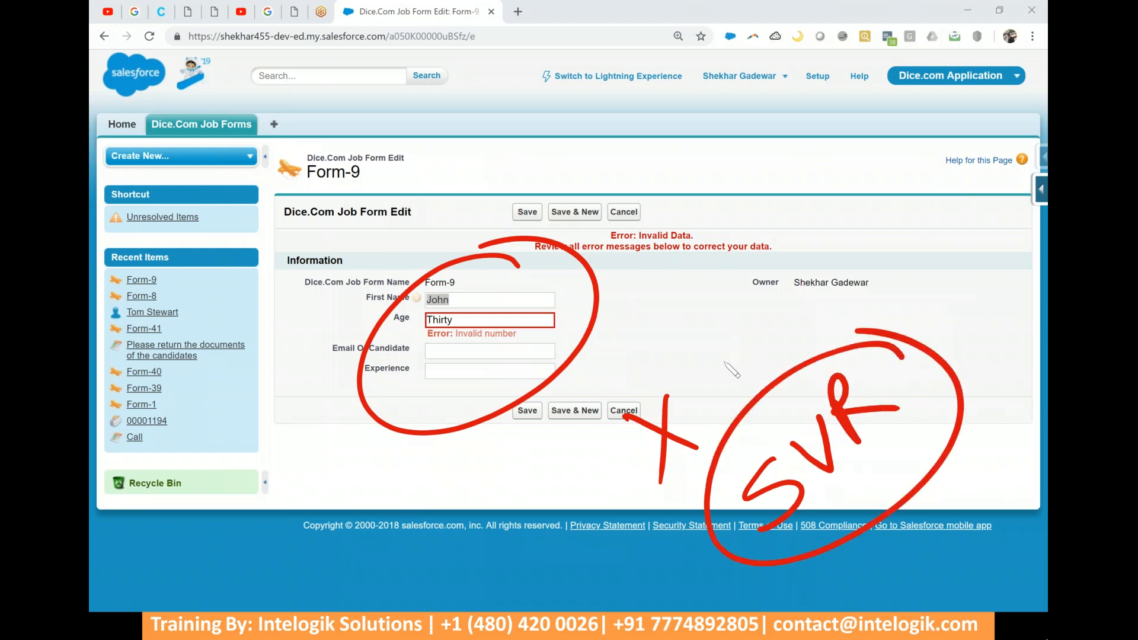
key(e)
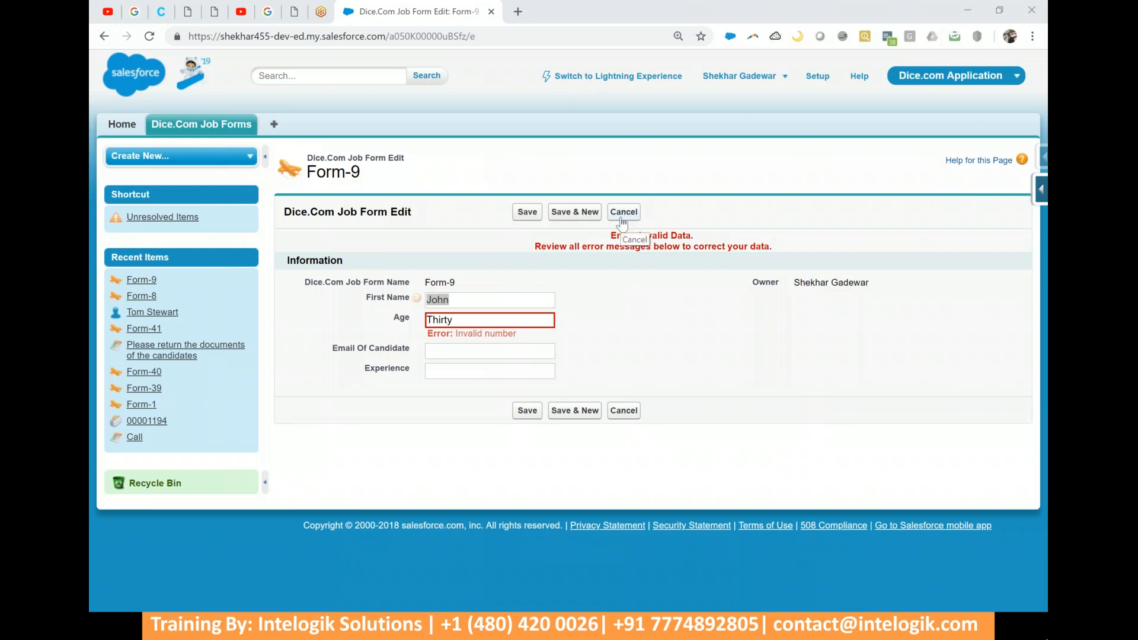
mouse_move(504, 256)
mouse_down()
mouse_move(389, 325)
mouse_move(504, 240)
mouse_move(475, 244)
mouse_up()
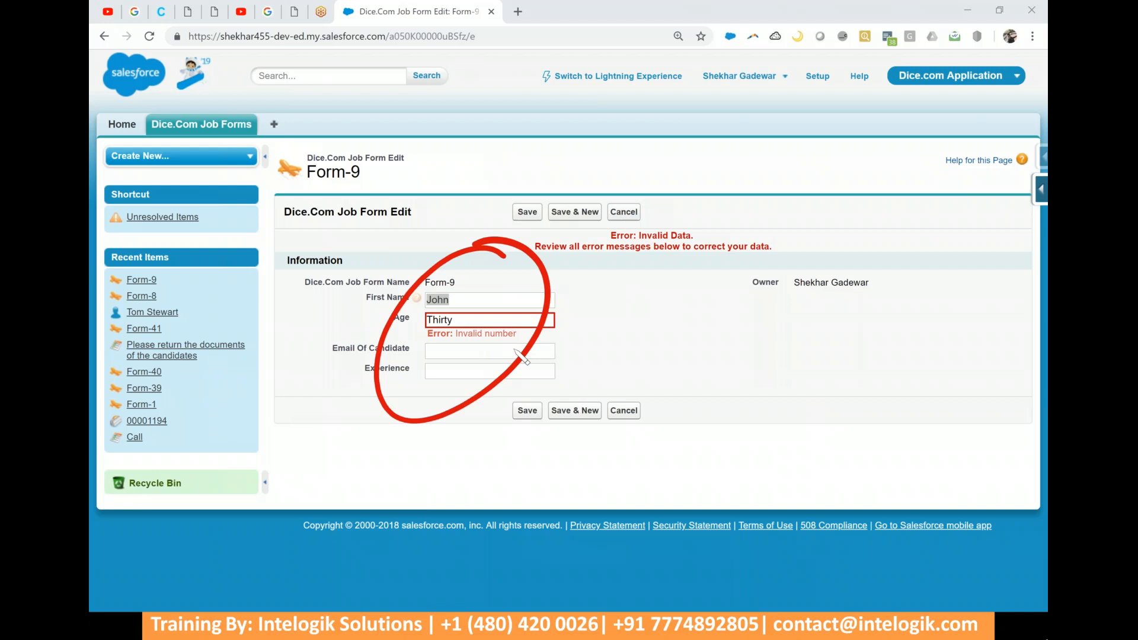
mouse_move(637, 437)
mouse_down()
mouse_move(679, 440)
mouse_move(693, 420)
mouse_up()
mouse_move(710, 369)
mouse_down()
mouse_move(729, 385)
mouse_move(721, 413)
mouse_up()
click(756, 341)
mouse_move(755, 336)
mouse_down()
mouse_move(652, 520)
mouse_move(765, 344)
mouse_up()
mouse_move(759, 515)
mouse_down()
mouse_move(777, 544)
mouse_move(907, 422)
mouse_move(894, 446)
mouse_up()
mouse_move(935, 388)
mouse_down()
mouse_move(941, 433)
mouse_move(969, 356)
mouse_up()
mouse_move(809, 551)
mouse_down()
mouse_move(792, 593)
mouse_move(824, 590)
mouse_up()
drag(842, 556, 919, 505)
drag(918, 505, 905, 531)
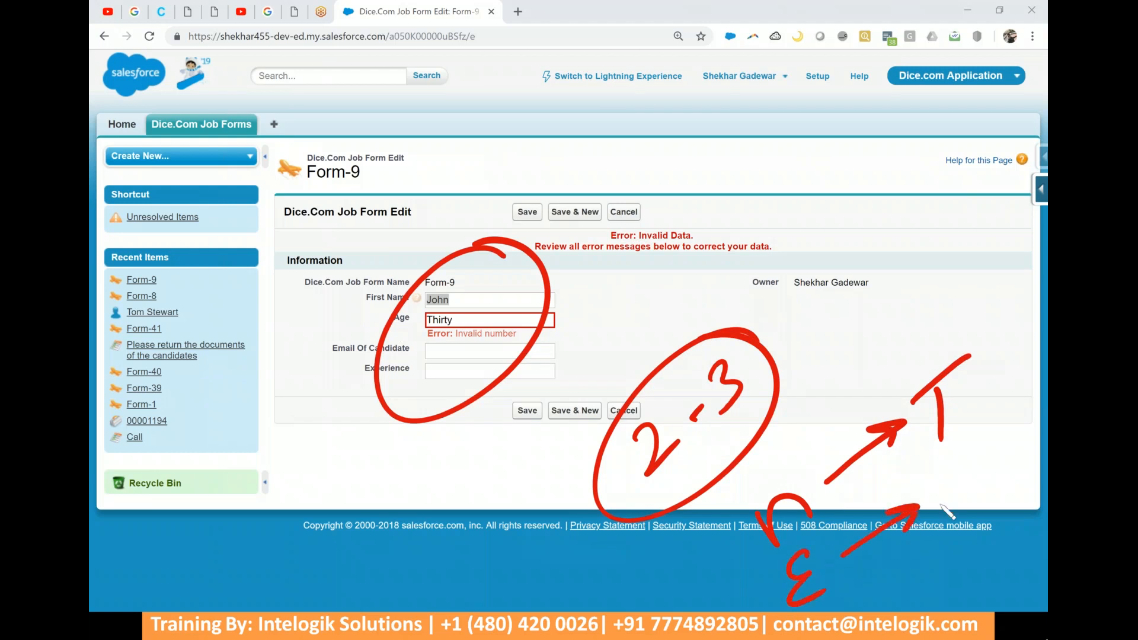
right_click(940, 505)
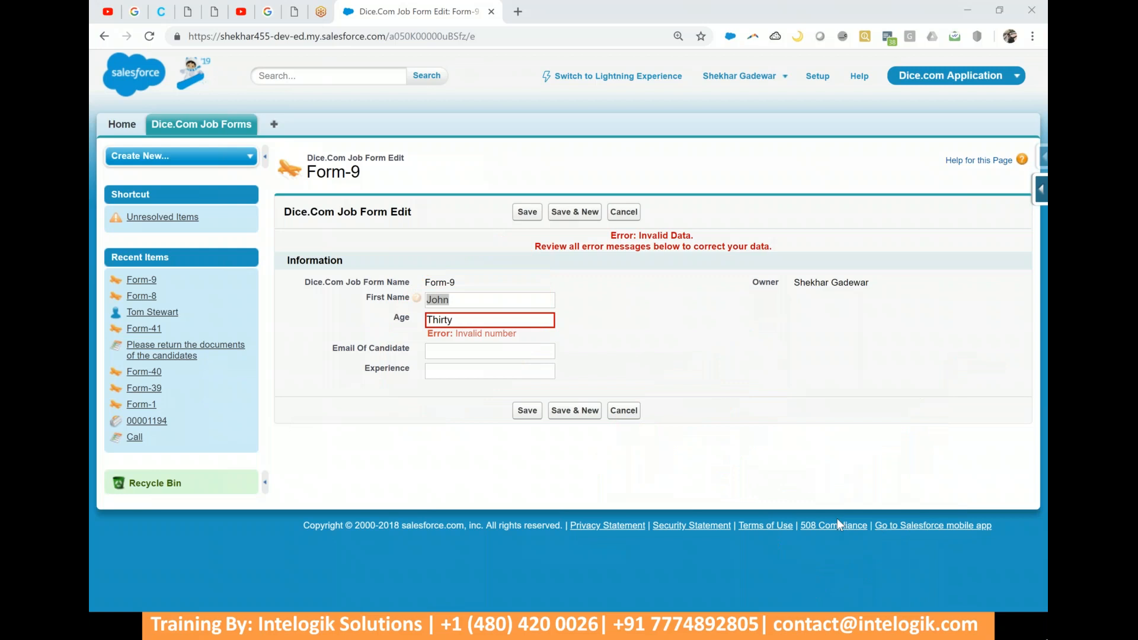
- Clear the Age on Form-9, fill in the candidate's email from the suggested entries, and save the record
click(531, 342)
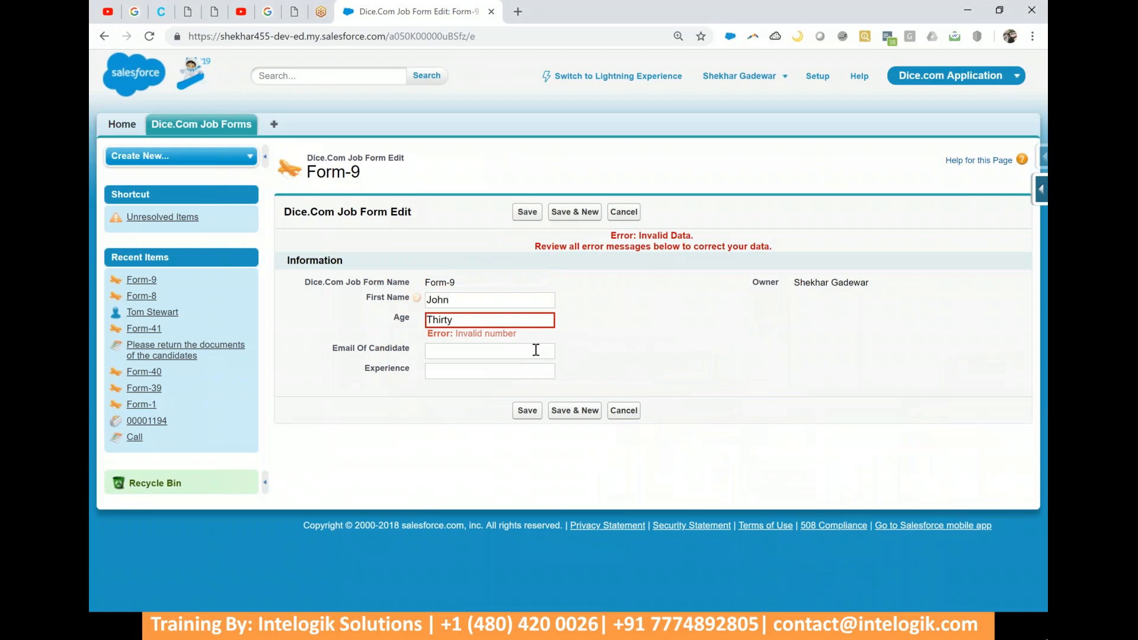
click(534, 349)
double_click(511, 320)
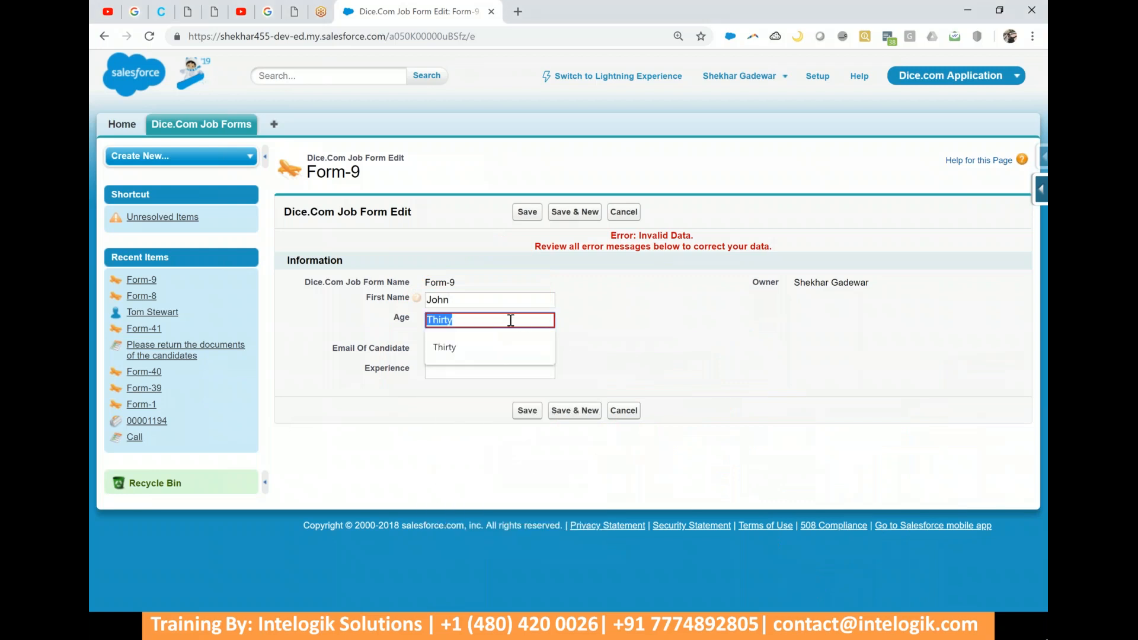
click(456, 399)
click(473, 358)
key(Down)
key(Down)
key(Tab)
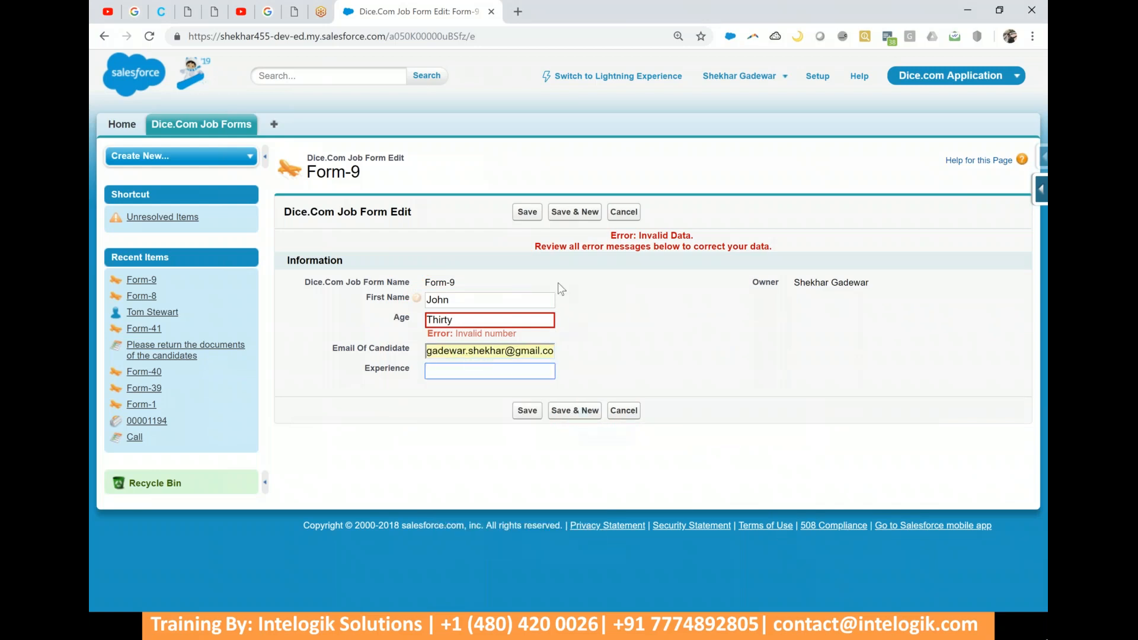
click(526, 212)
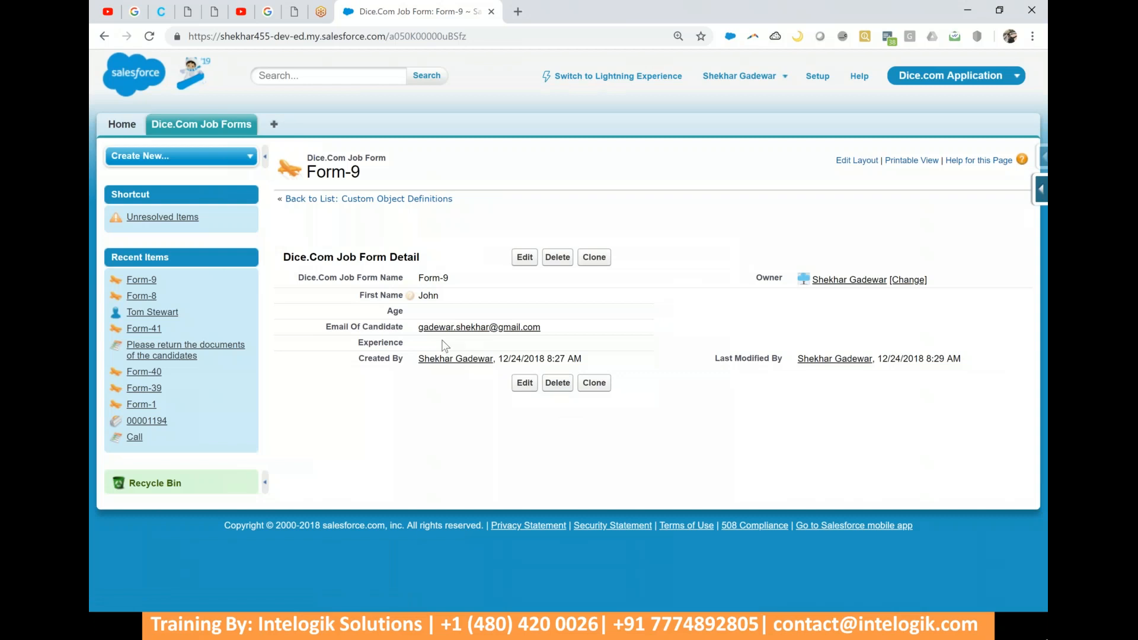
- Edit Form-9, remove the domain after the @ sign in Email Of Candidate, and try to save the record
click(526, 258)
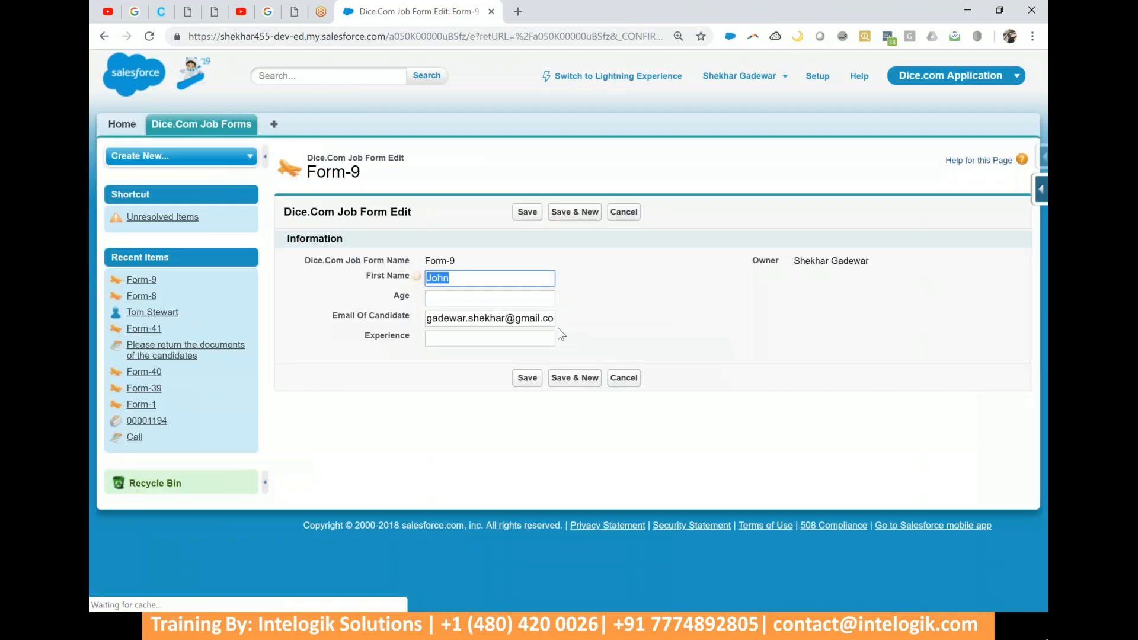
drag(522, 319, 596, 334)
key(BackSpace)
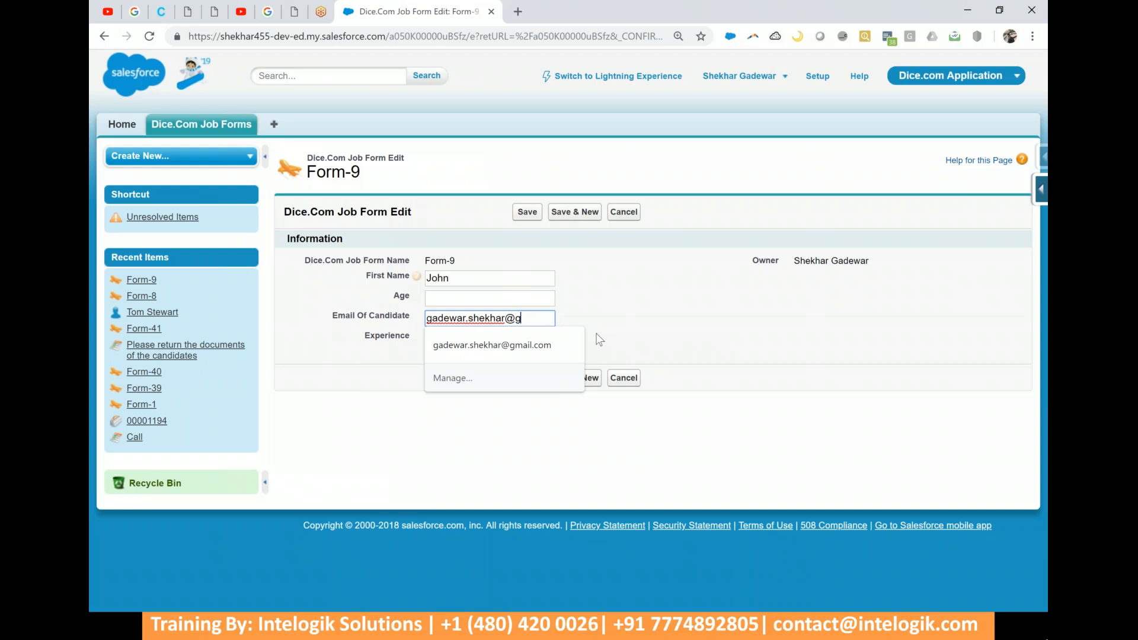
key(BackSpace)
click(556, 434)
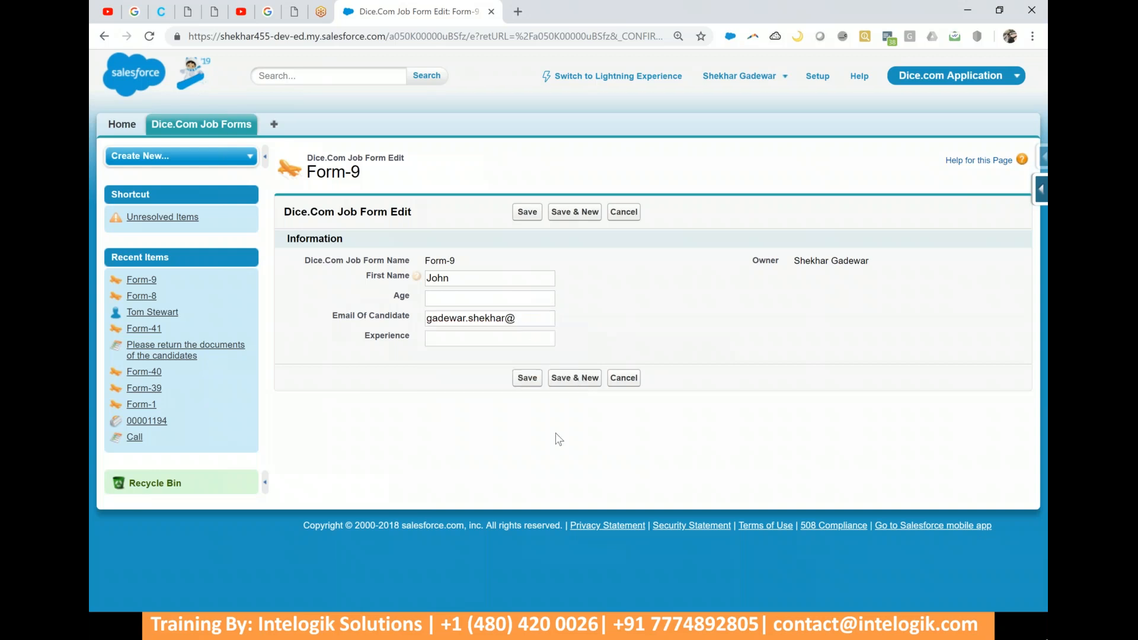
click(527, 212)
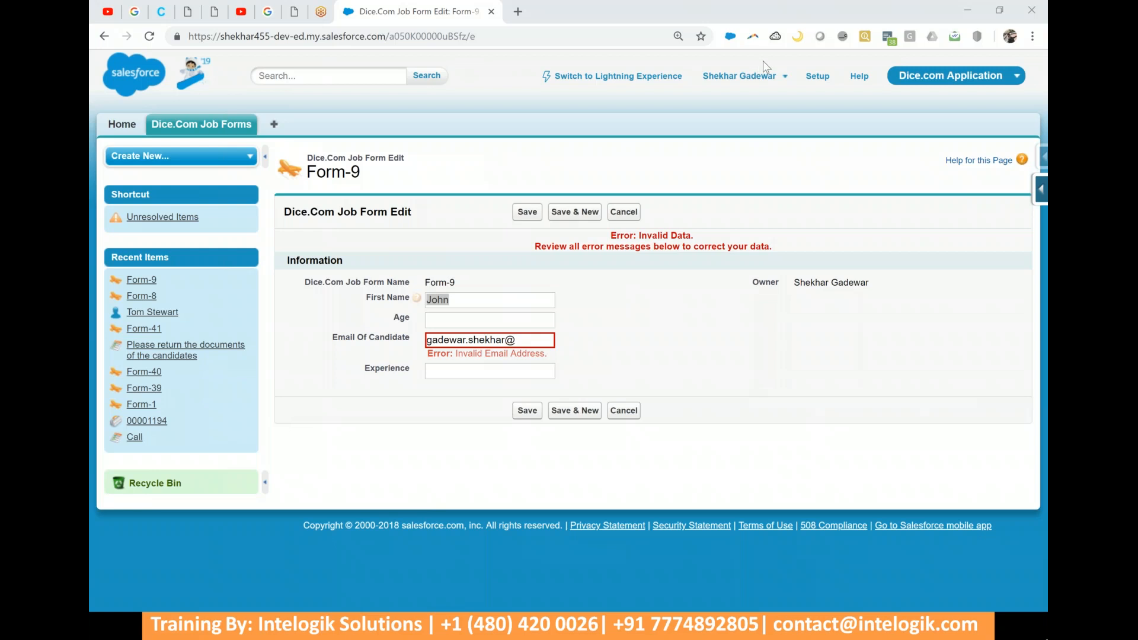
- Clear the invalid address from Email Of Candidate on Form-9
triple_click(536, 339)
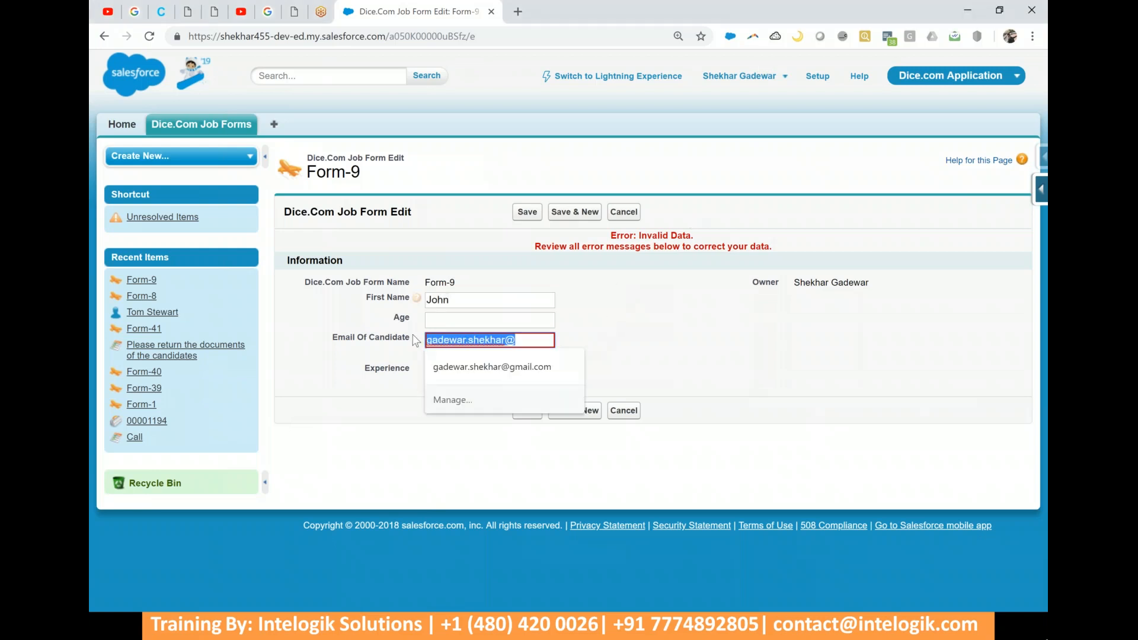
key(BackSpace)
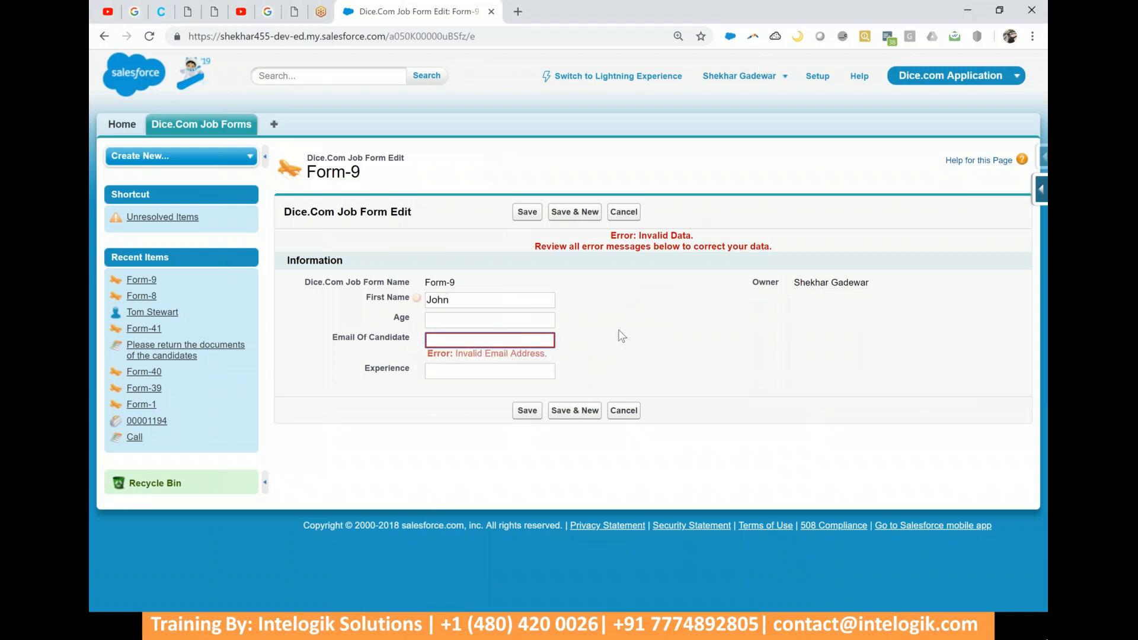
click(655, 355)
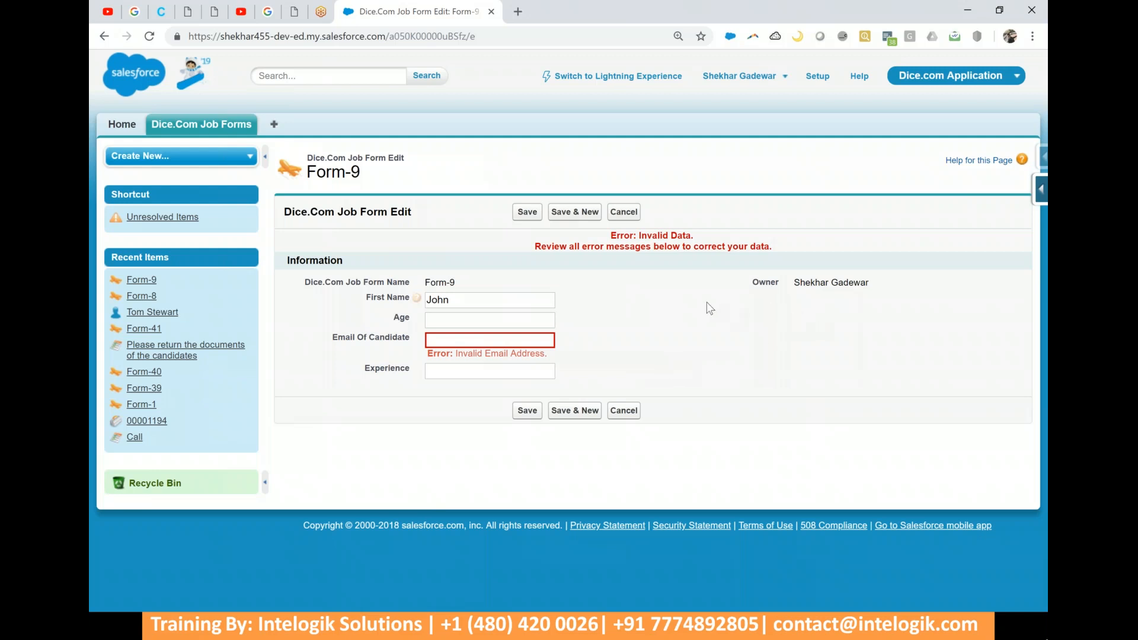
drag(877, 207, 712, 153)
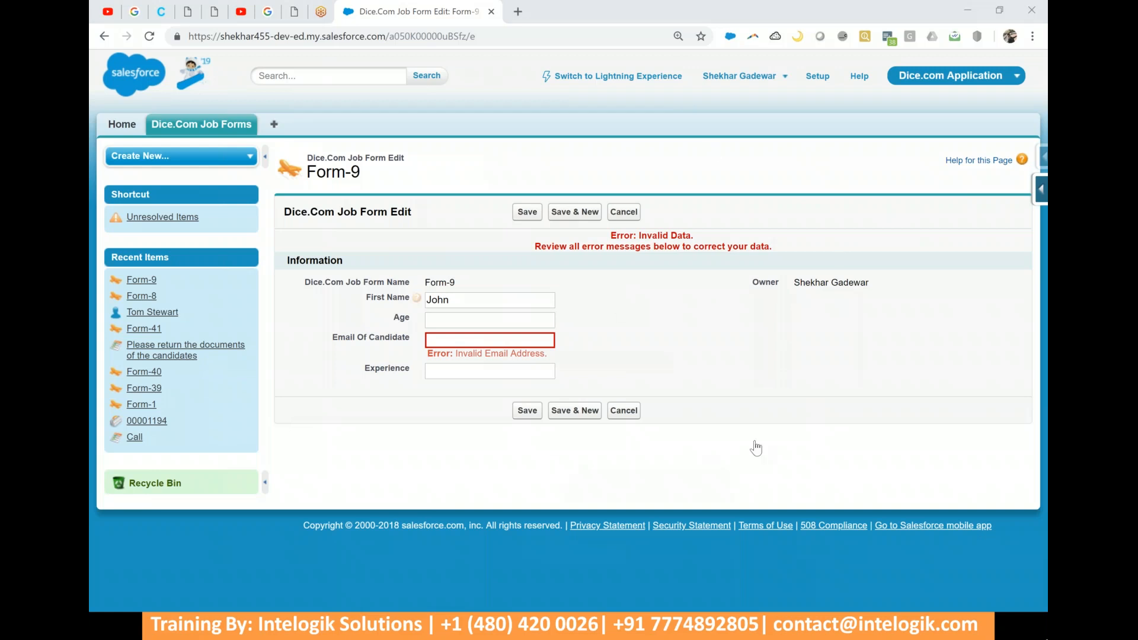
click(455, 425)
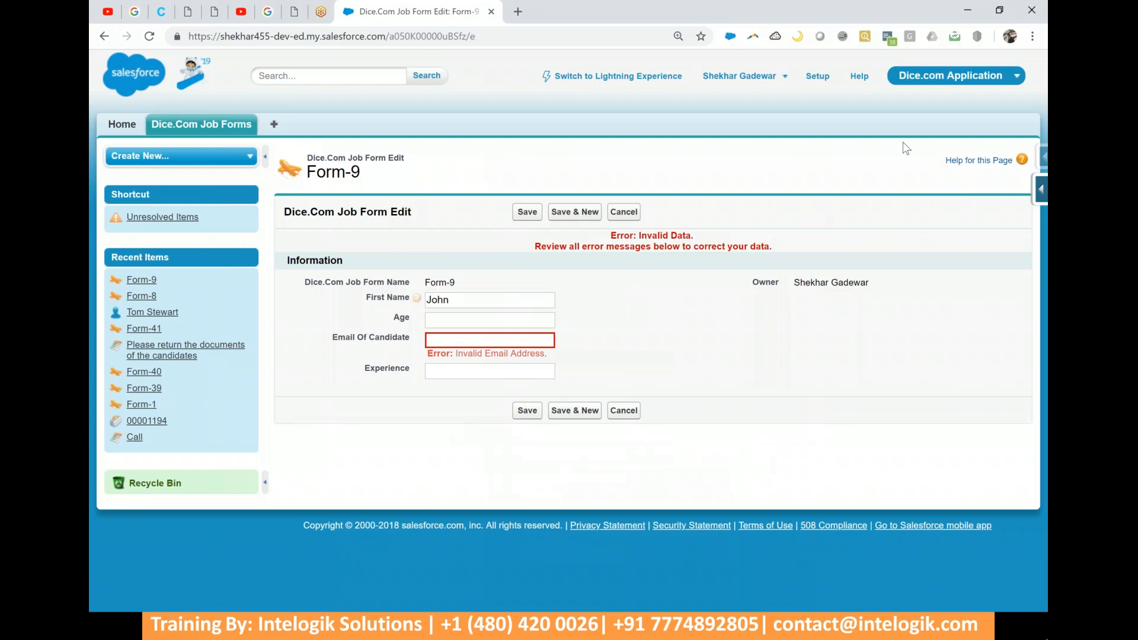
click(899, 159)
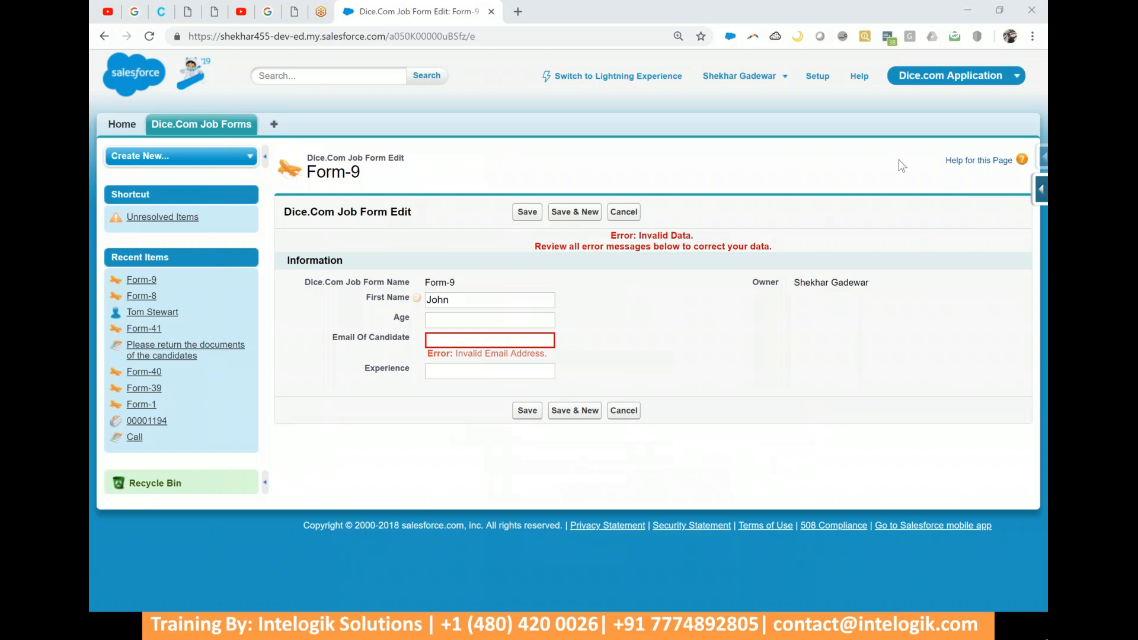
- Switch to the Notepad++ class notes and highlight the line about Developer / Admin having no option to change standard validation rules
key(alt+Tab)
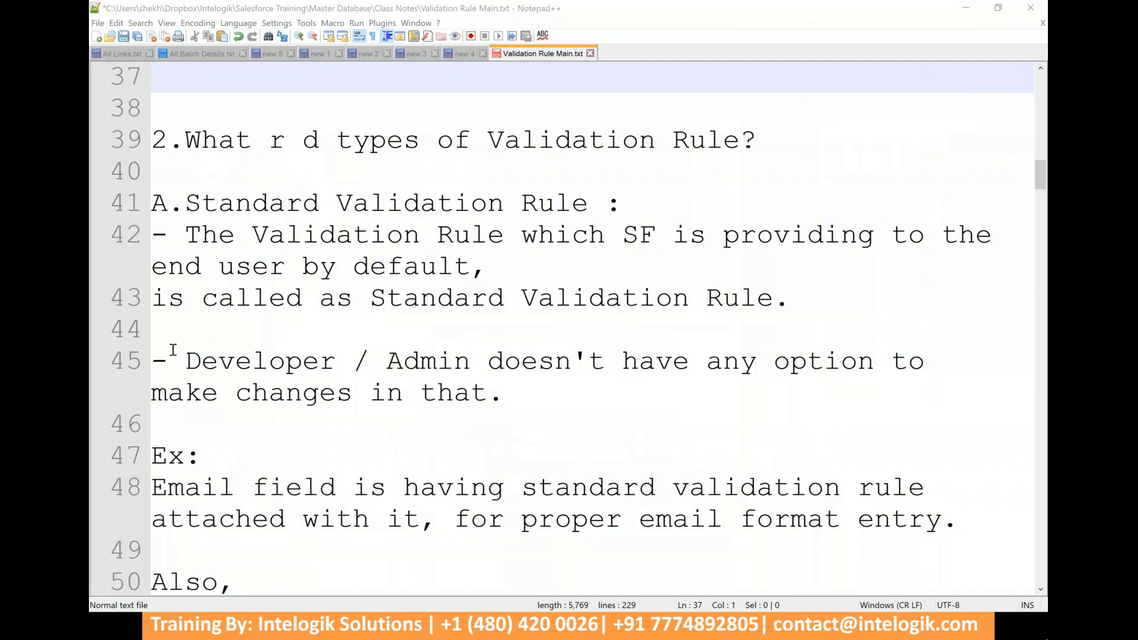
drag(188, 355, 503, 396)
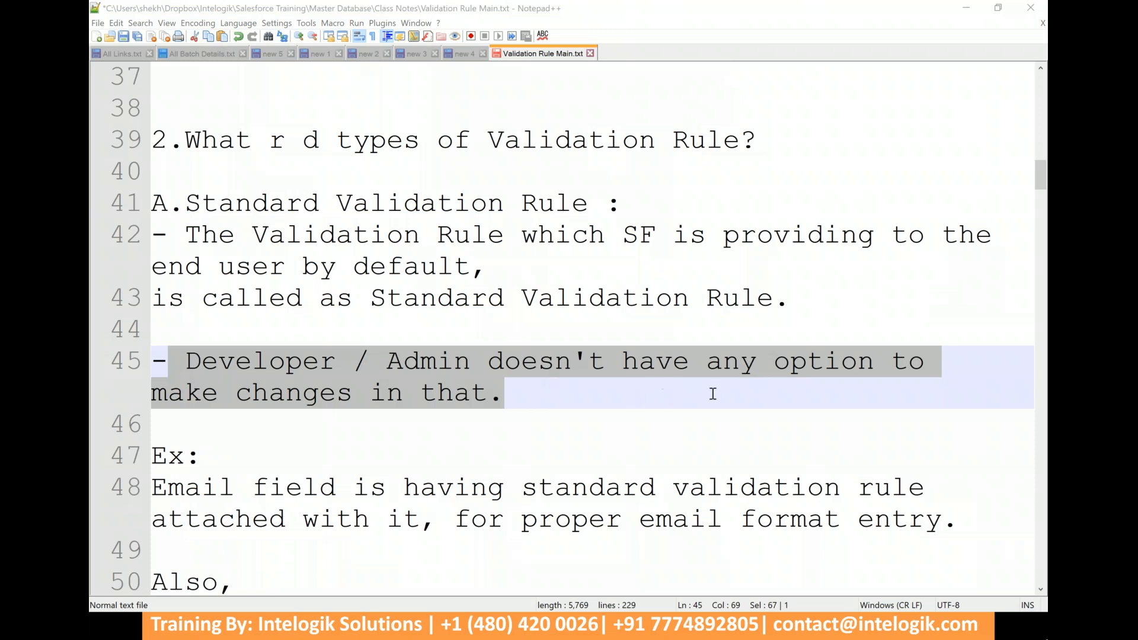
click(537, 396)
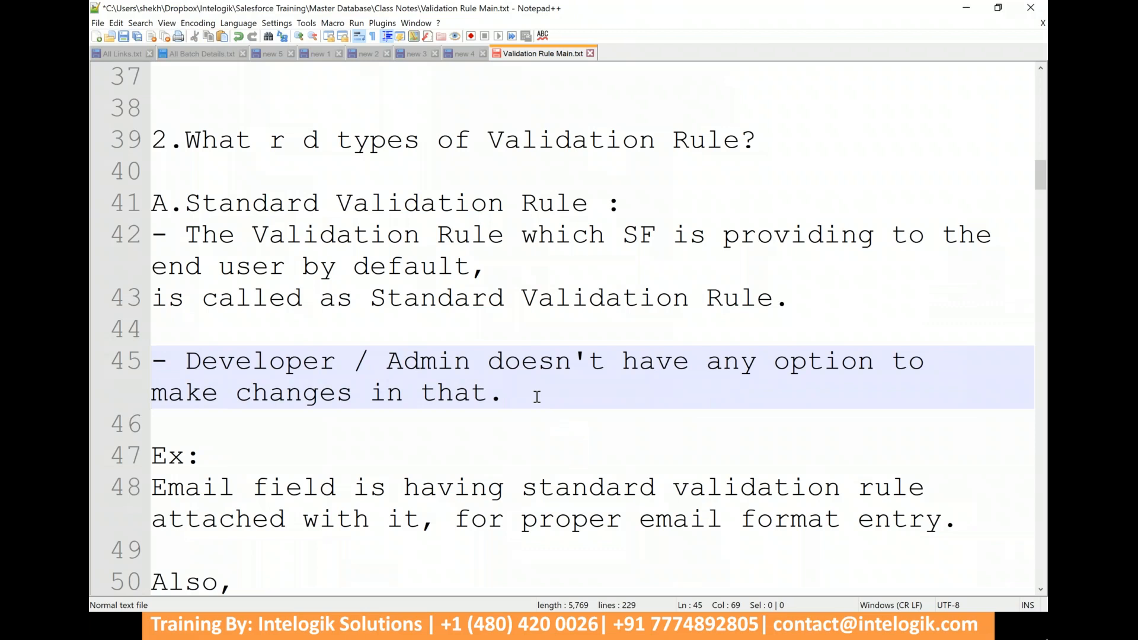
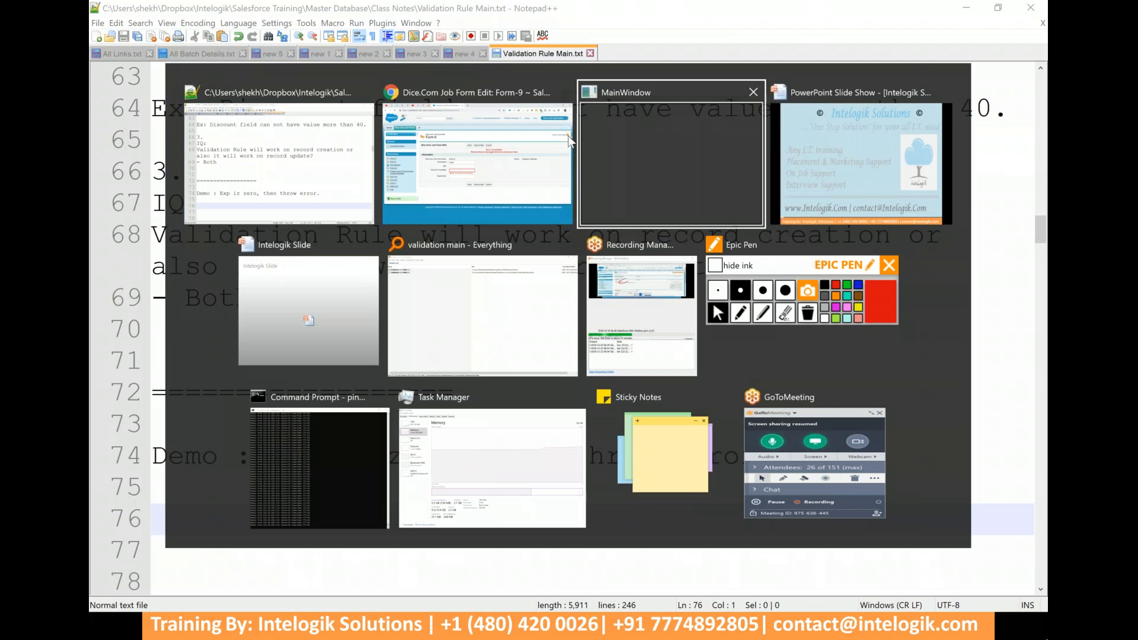
- Return to Salesforce, open the Dice.Com Job Form object's field definitions, and review its custom fields and validation rules
key(alt+Tab)
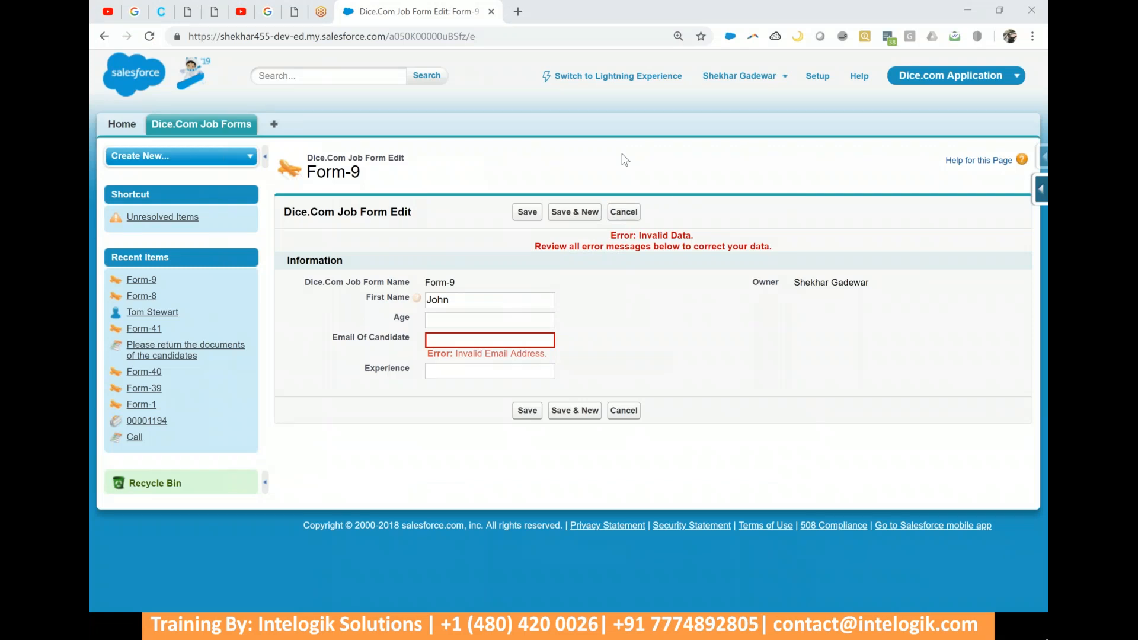
click(1043, 189)
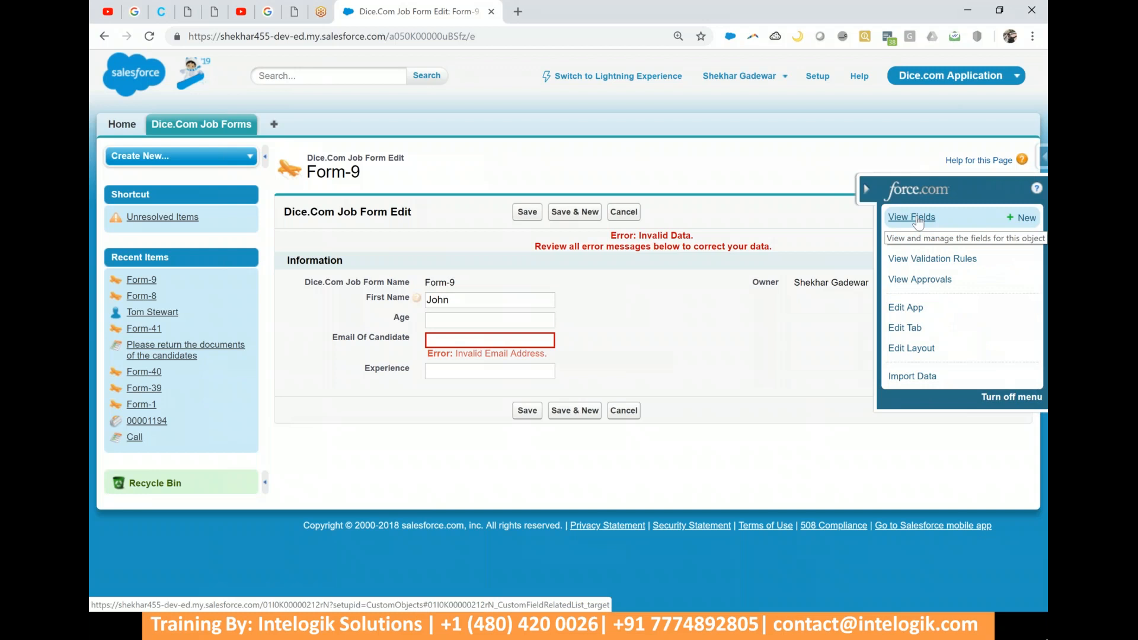
click(918, 220)
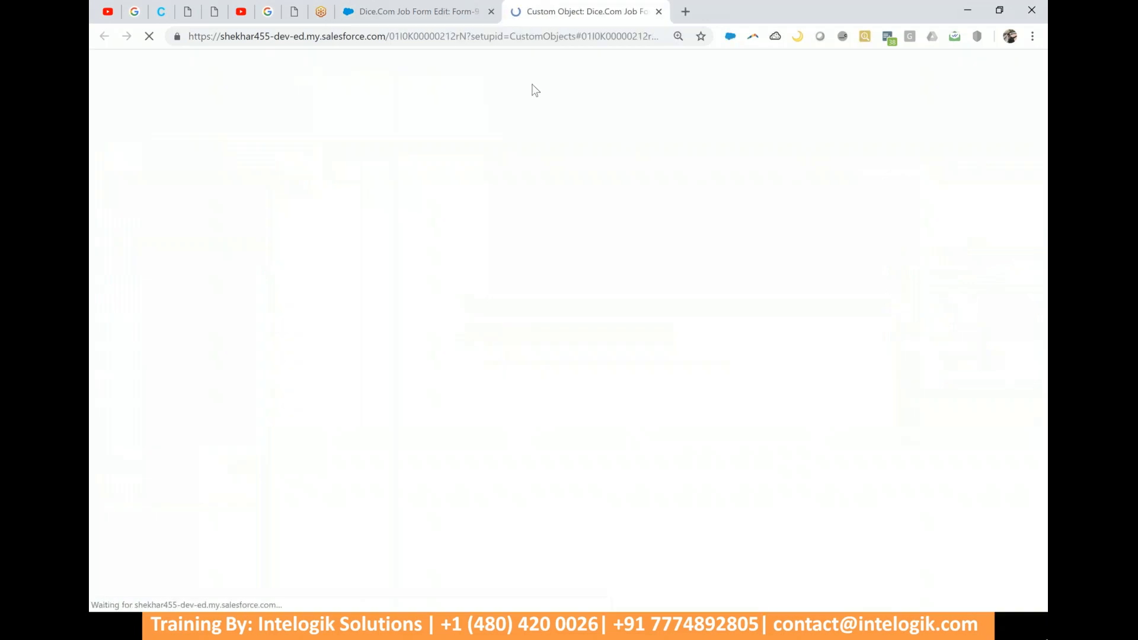
scroll(632, 183, up, 6)
scroll(514, 172, up, 2)
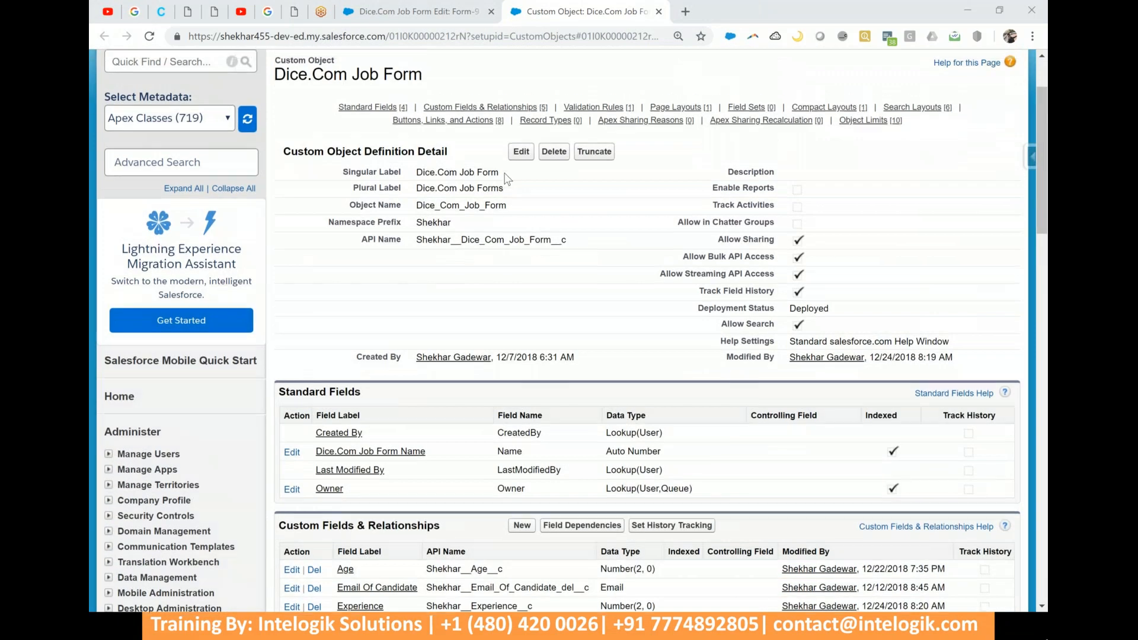
scroll(519, 149, down, 3)
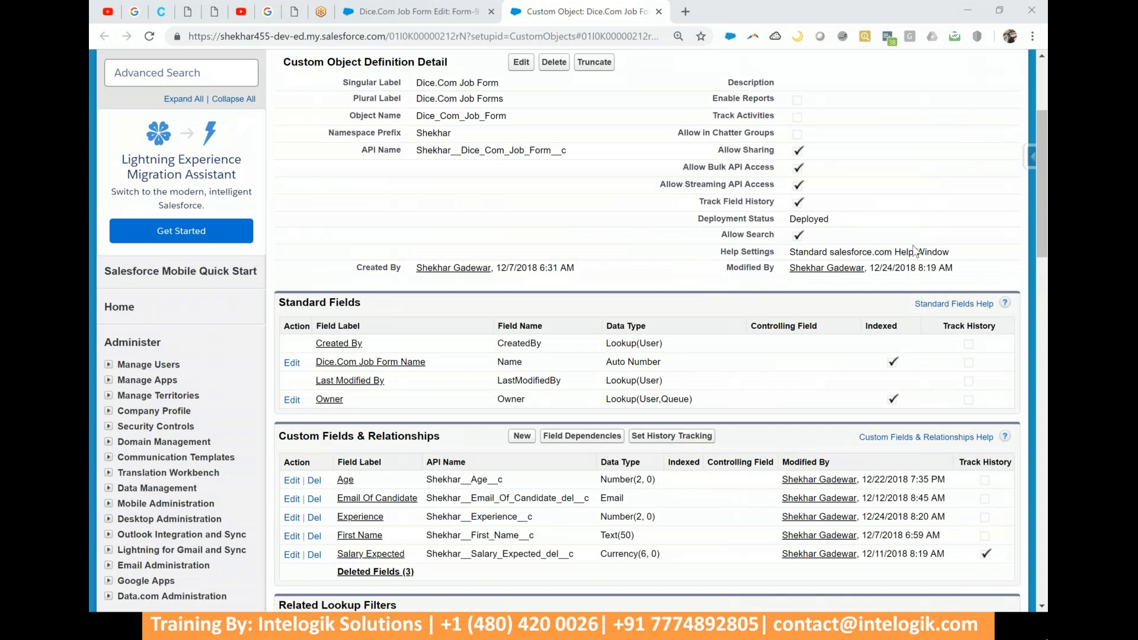
scroll(652, 296, down, 3)
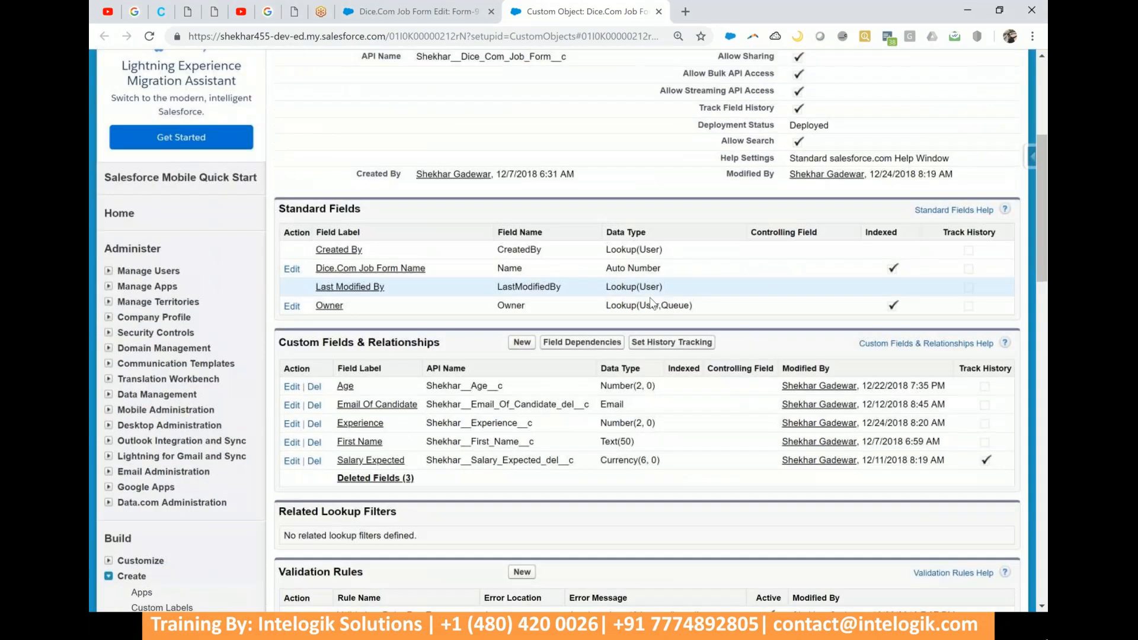
scroll(652, 304, up, 6)
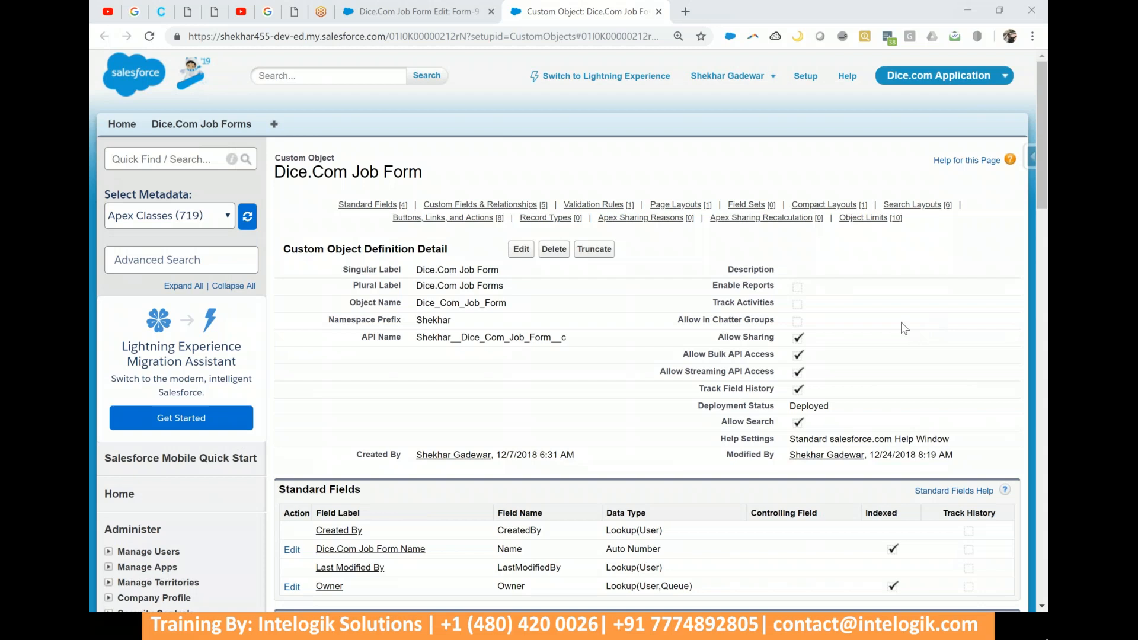
scroll(679, 202, down, 5)
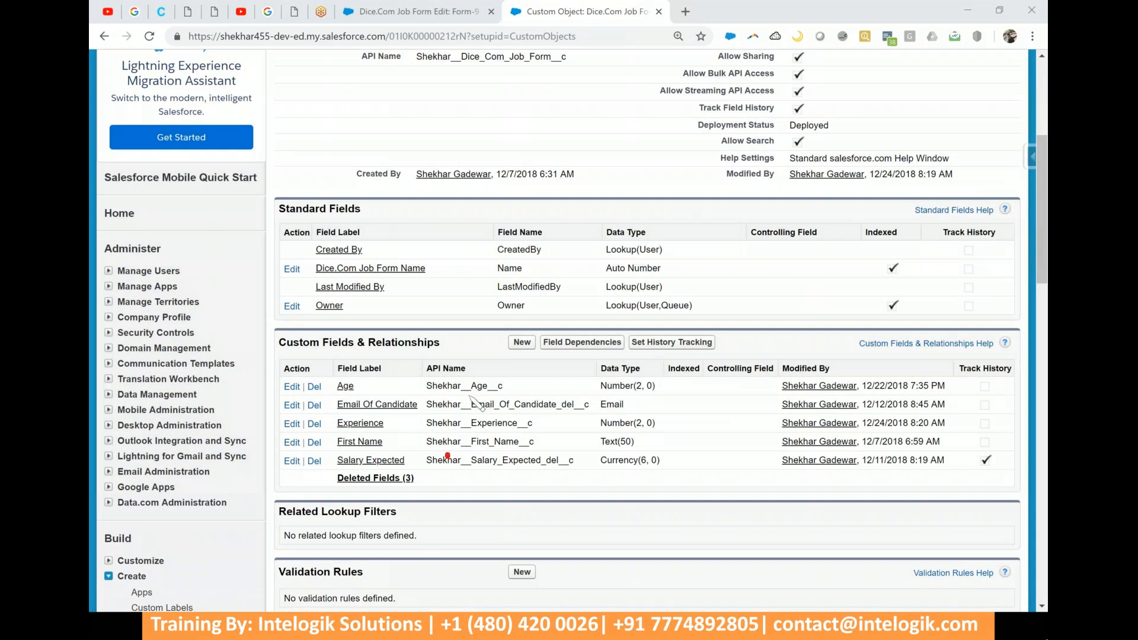
- Circle the Validation Rules section with the on-screen pen, write "CVR" beside it, and erase the ink
drag(446, 457, 488, 349)
scroll(495, 358, down, 2)
drag(392, 437, 280, 581)
drag(421, 538, 362, 428)
drag(536, 425, 563, 454)
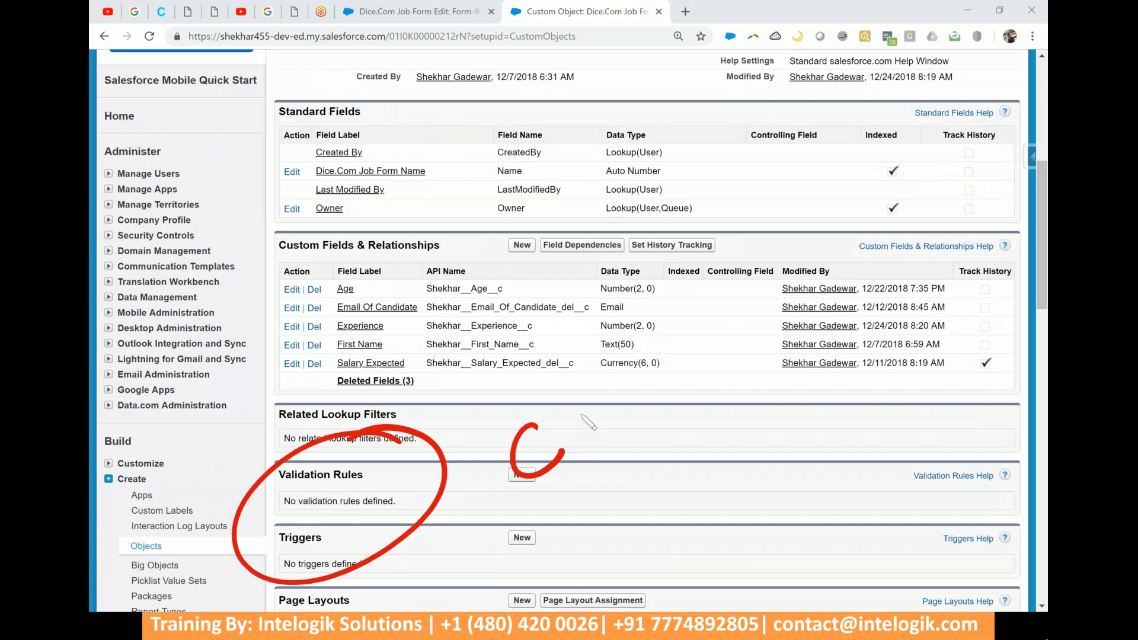
mouse_move(560, 407)
mouse_down()
mouse_move(575, 420)
mouse_move(585, 386)
mouse_up()
mouse_move(598, 377)
mouse_down()
mouse_move(625, 417)
mouse_move(681, 390)
mouse_up()
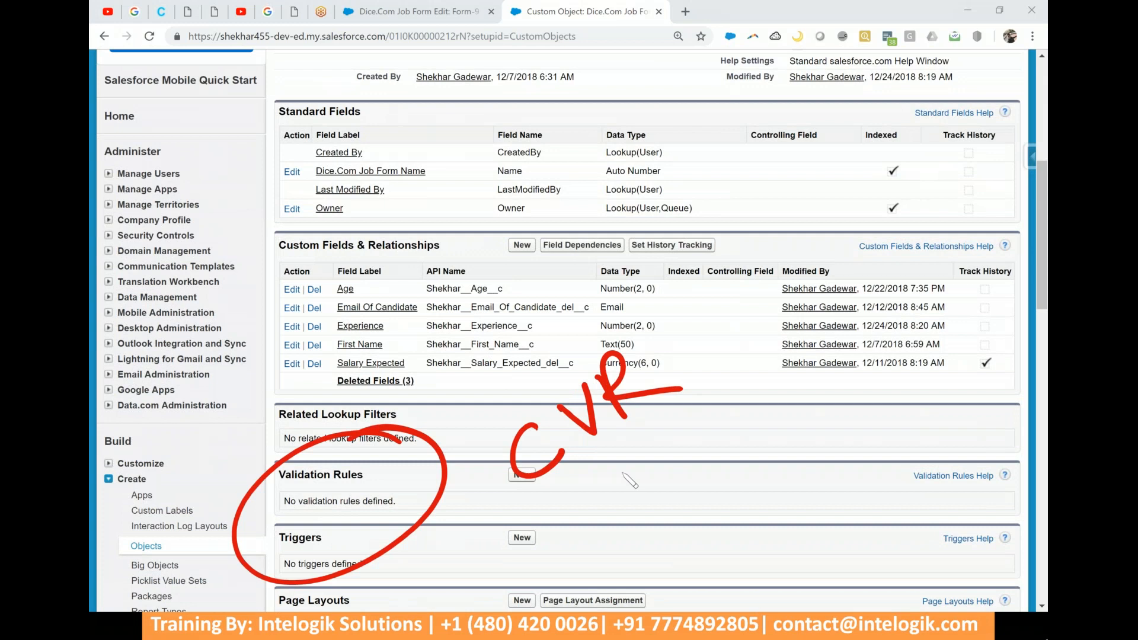
key(Escape)
mouse_move(550, 458)
mouse_down()
mouse_move(530, 446)
mouse_move(485, 475)
mouse_up()
key(Escape)
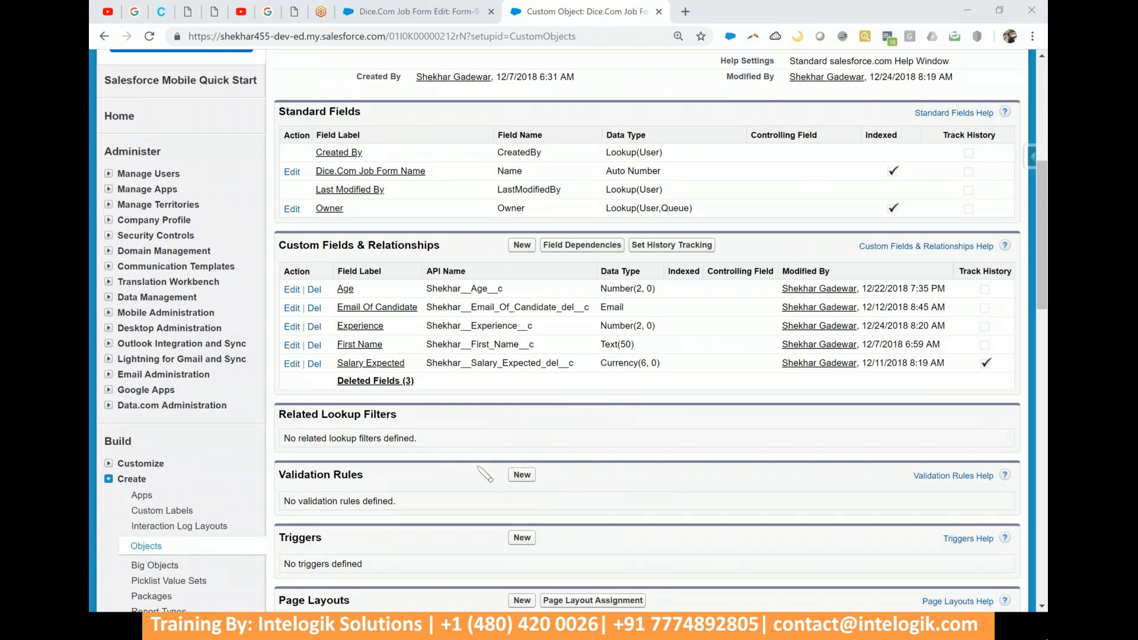
- Start a new validation rule on the Dice.Com Job Form object and name it Validation_Rule_For_Exp
click(521, 475)
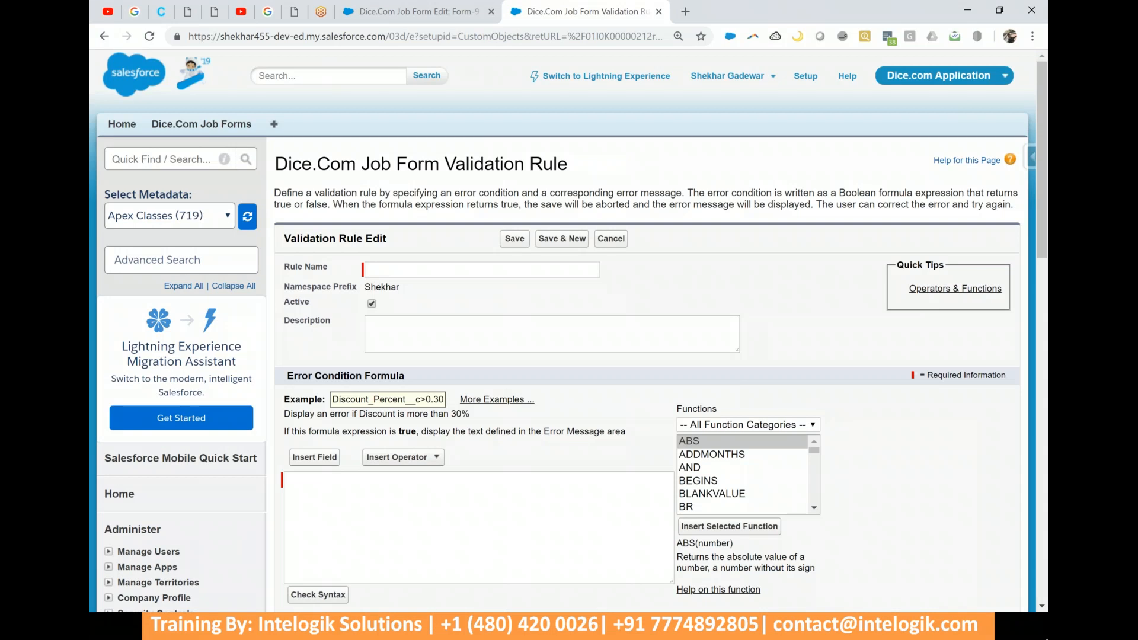
mouse_move(652, 212)
mouse_down()
mouse_move(450, 197)
mouse_move(573, 185)
mouse_move(471, 200)
mouse_up()
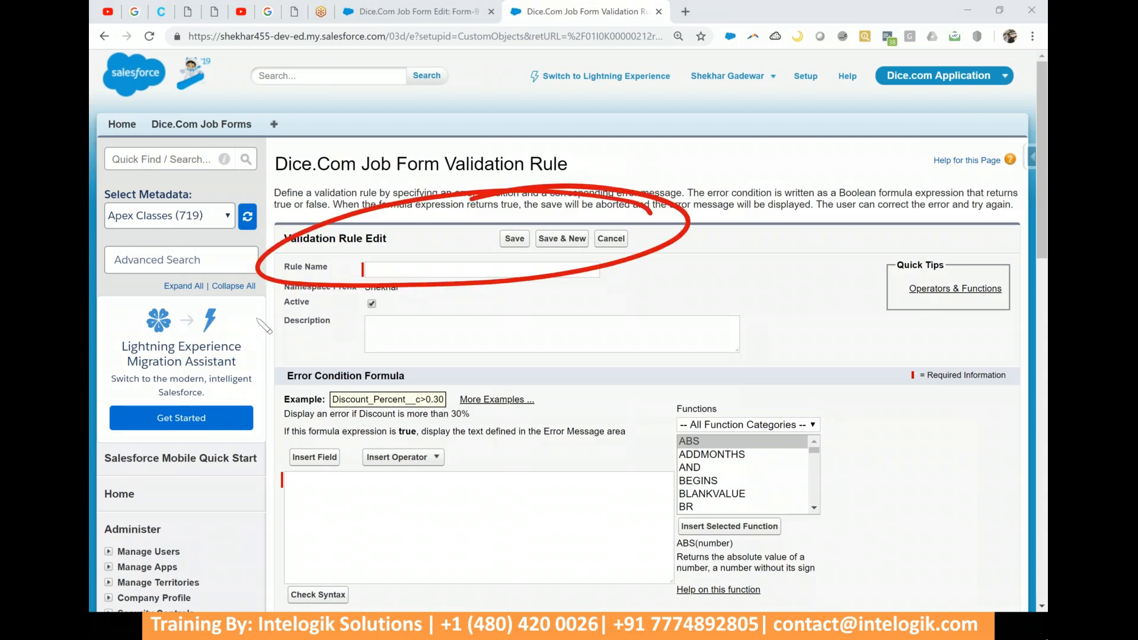
right_click(257, 319)
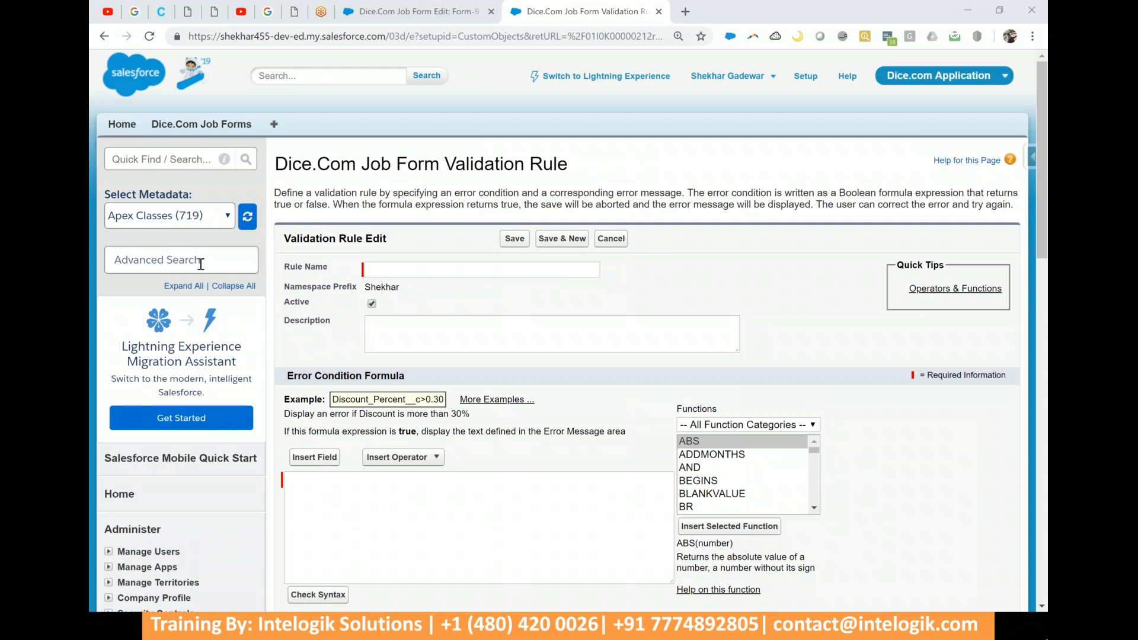
click(373, 268)
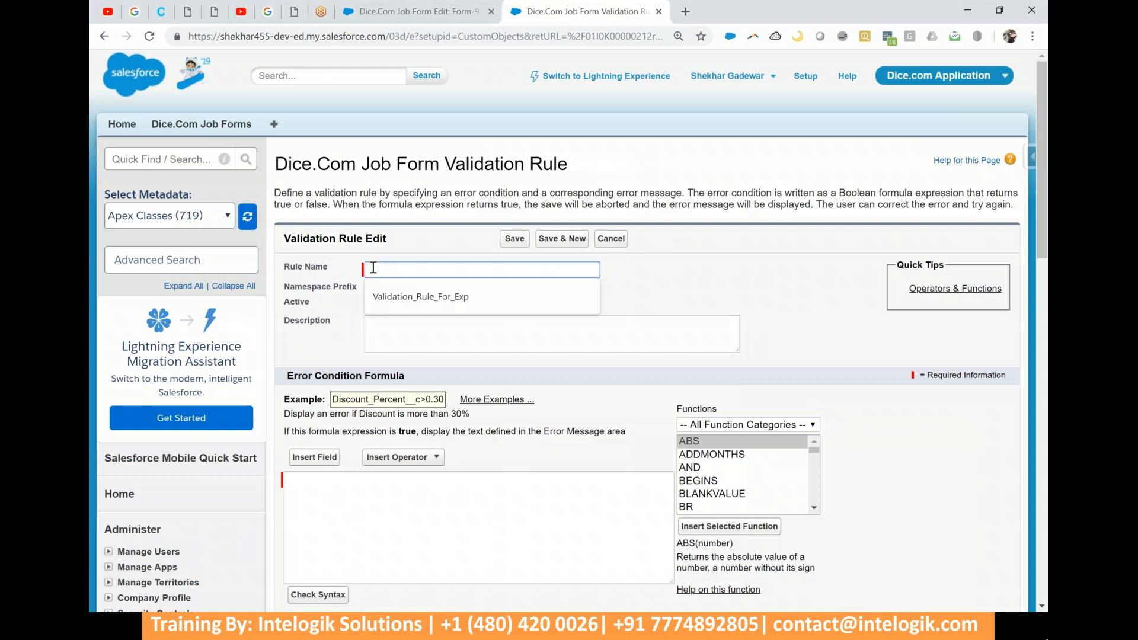
text(Validati)
key(Down)
key(Return)
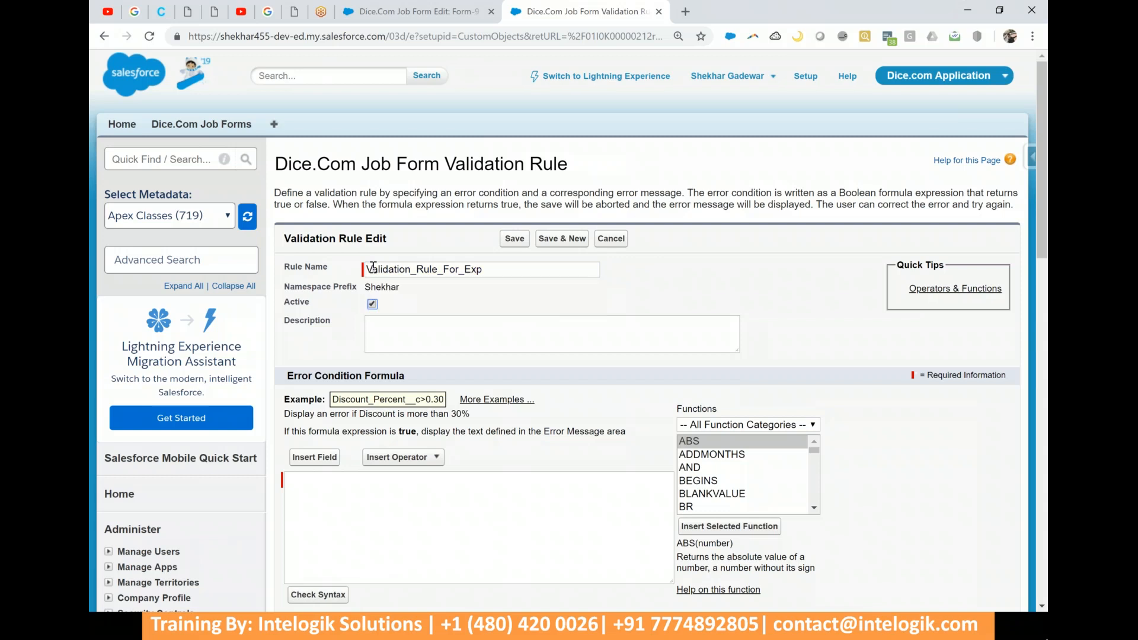
- Circle the rule's Active setting with the on-screen pen, draw a cross over the formula area, and erase the ink
key(ctrl+shift+d)
mouse_move(407, 280)
mouse_down()
mouse_move(285, 322)
mouse_move(372, 268)
mouse_up()
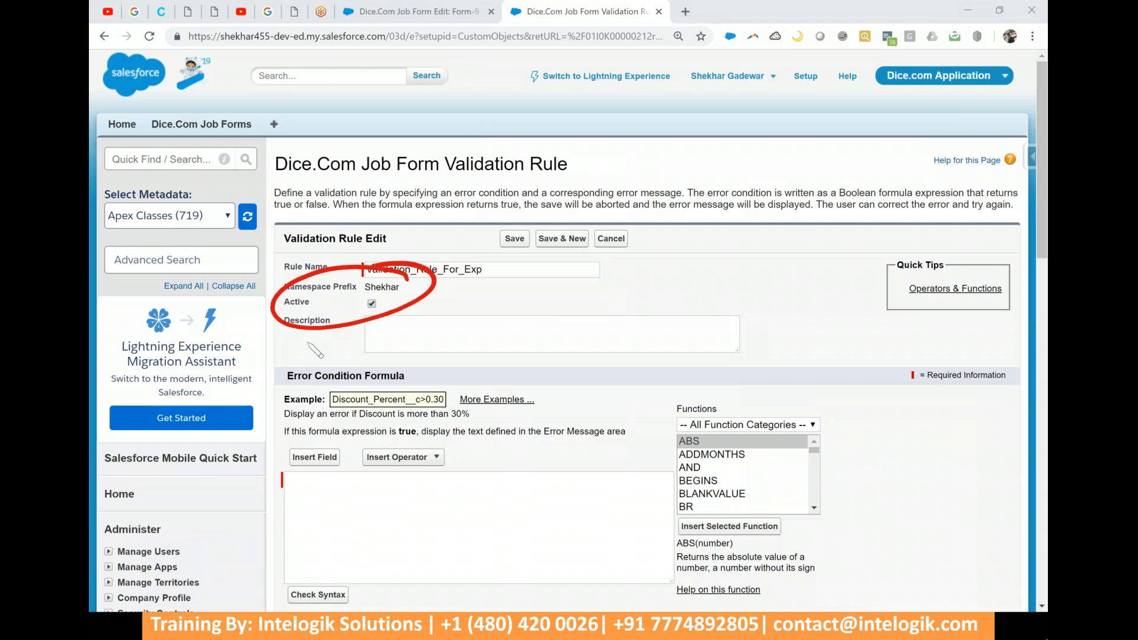
drag(601, 364, 582, 459)
drag(554, 387, 688, 468)
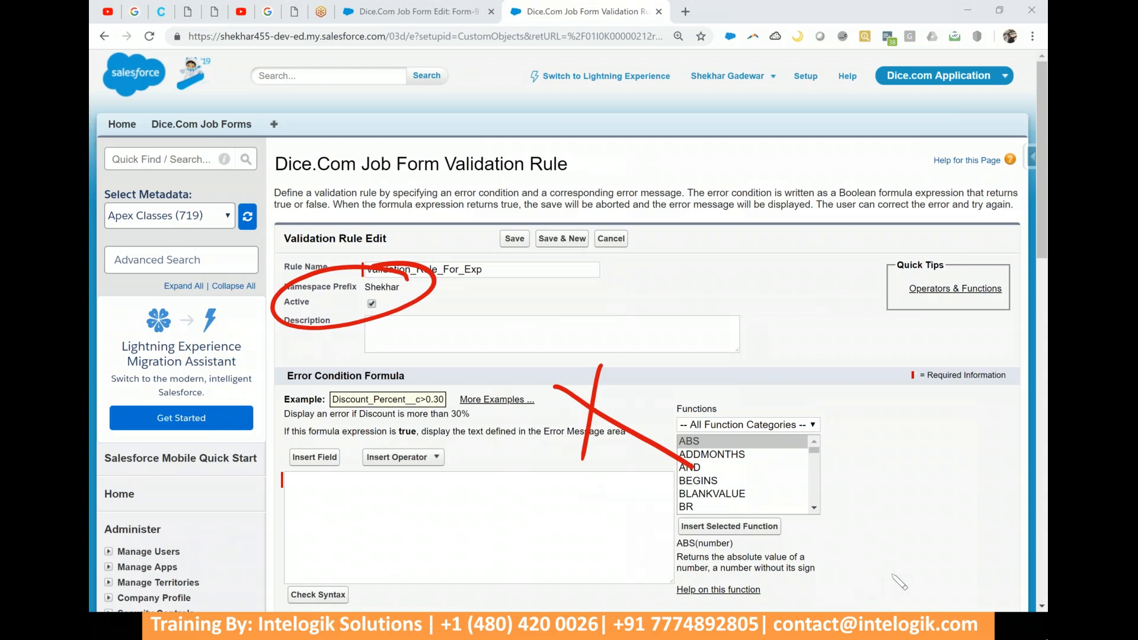
key(Escape)
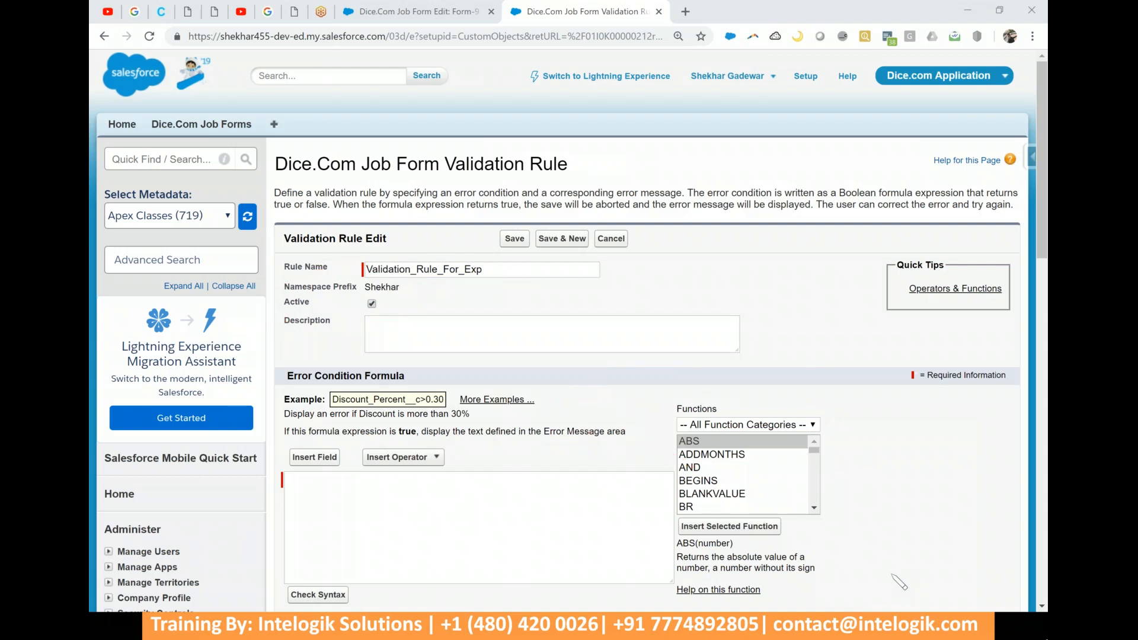
- Set the validation rule's description to "VR for zero exp"
click(635, 329)
text(When e)
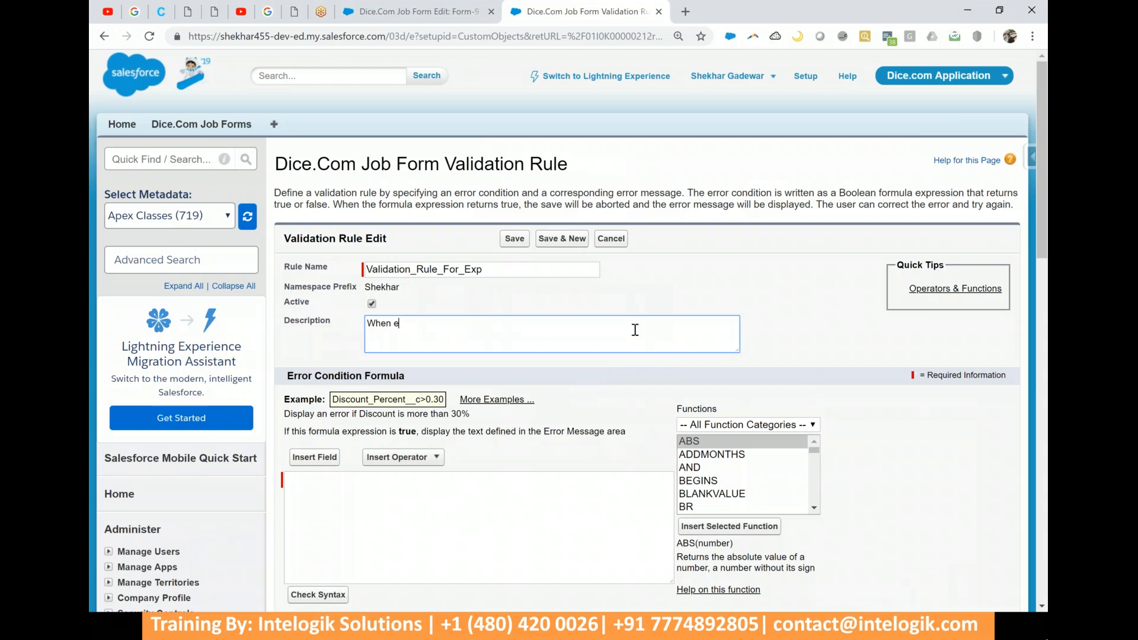
text(x)
key(ctrl+a)
text(VD)
key(BackSpace)
text(R for zero exp)
scroll(593, 335, down, 3)
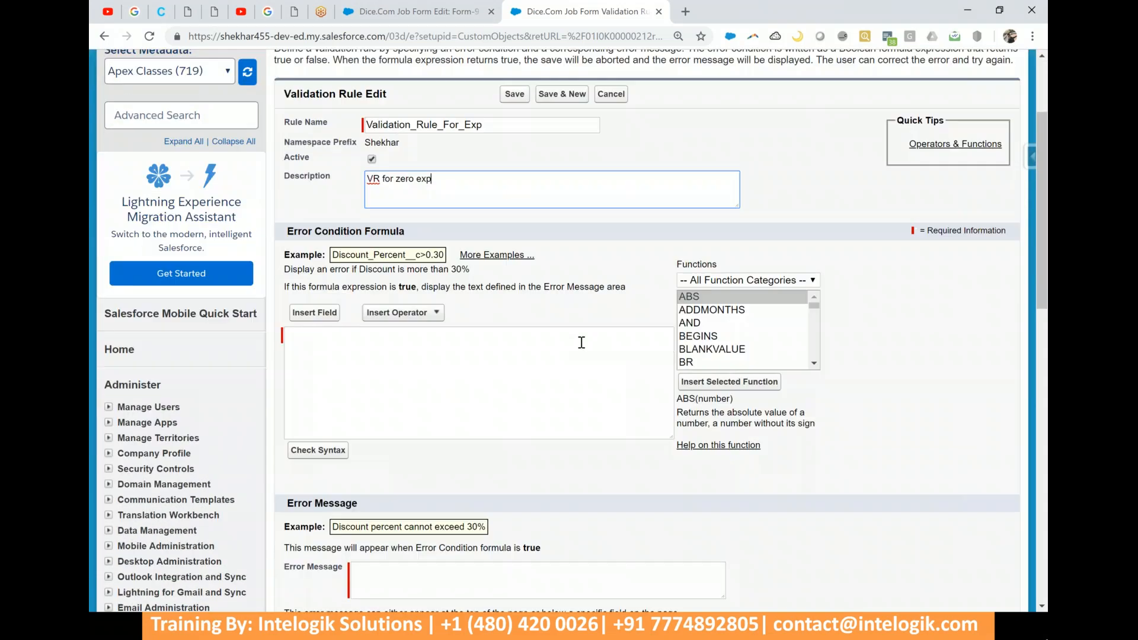
- Circle the error condition formula area with the on-screen pen, write "B.L." inside, draw an arrow to the description, and erase the ink
mouse_move(636, 215)
mouse_down()
mouse_move(510, 207)
mouse_move(638, 363)
mouse_move(578, 208)
mouse_up()
drag(399, 320, 422, 371)
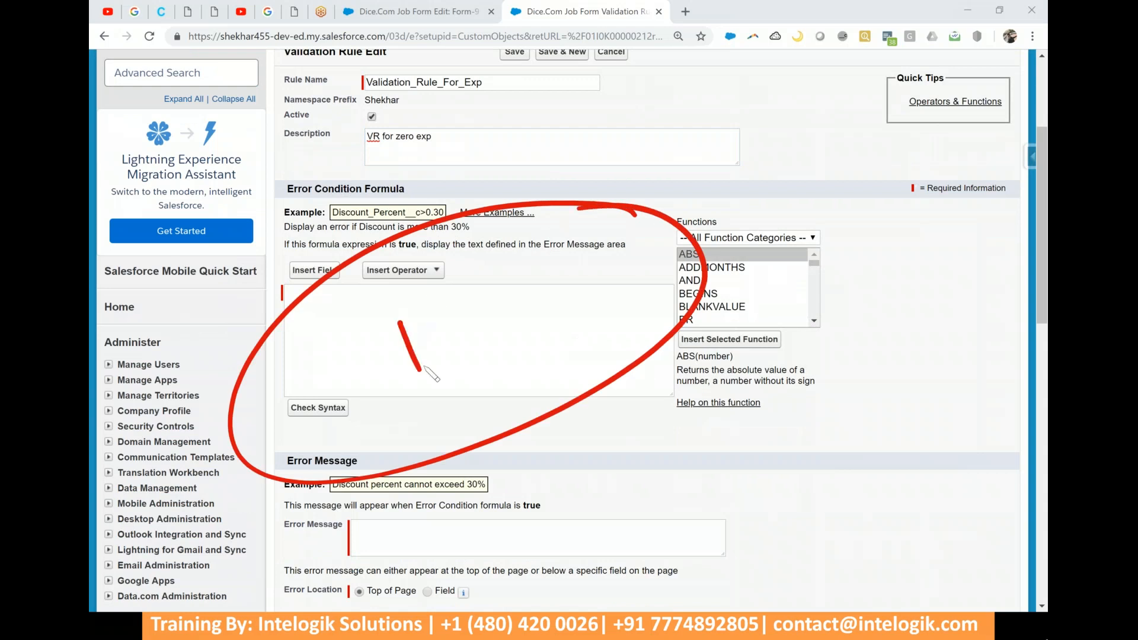
drag(395, 318, 422, 370)
click(463, 325)
mouse_move(479, 274)
mouse_down()
mouse_move(486, 286)
mouse_move(531, 297)
mouse_up()
click(545, 276)
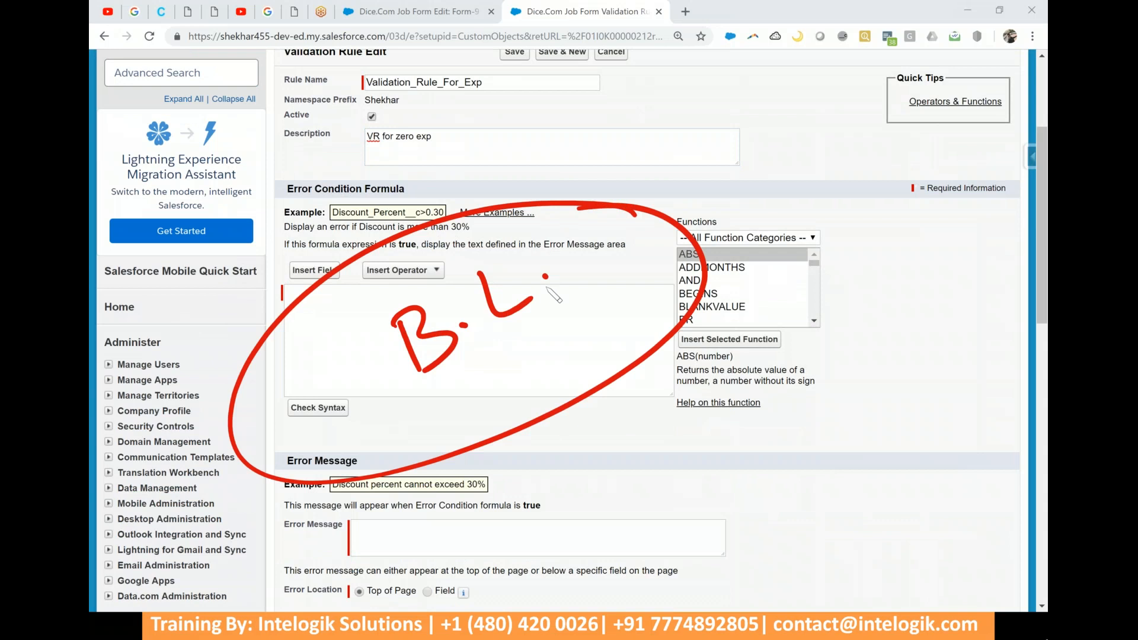
mouse_move(552, 292)
mouse_down()
mouse_move(592, 278)
mouse_move(483, 56)
mouse_move(320, 148)
mouse_up()
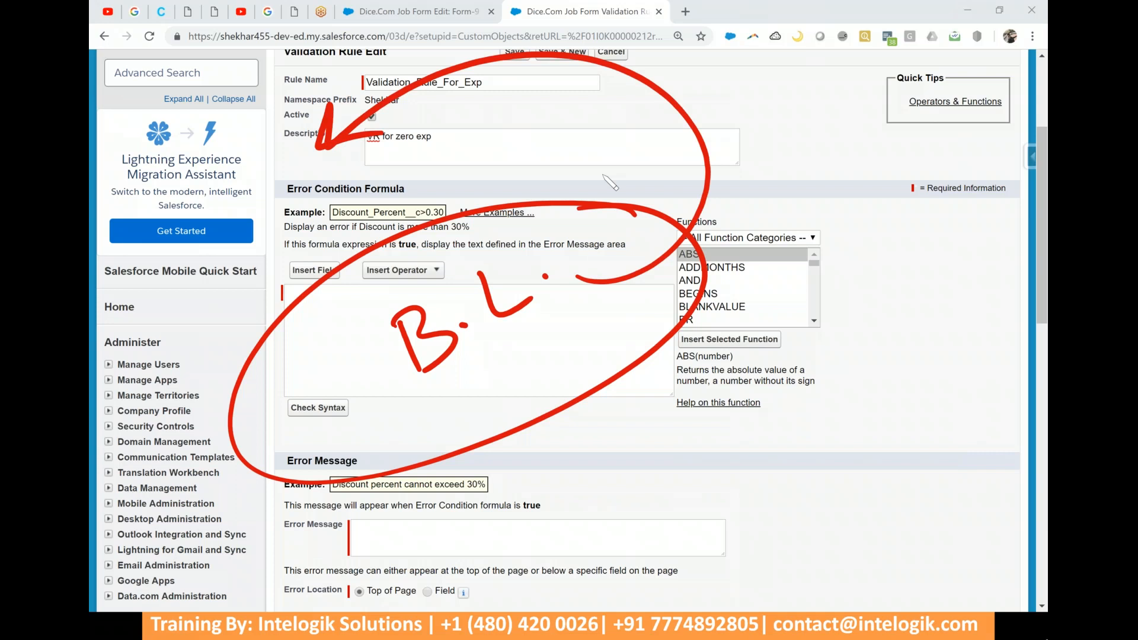
key(Escape)
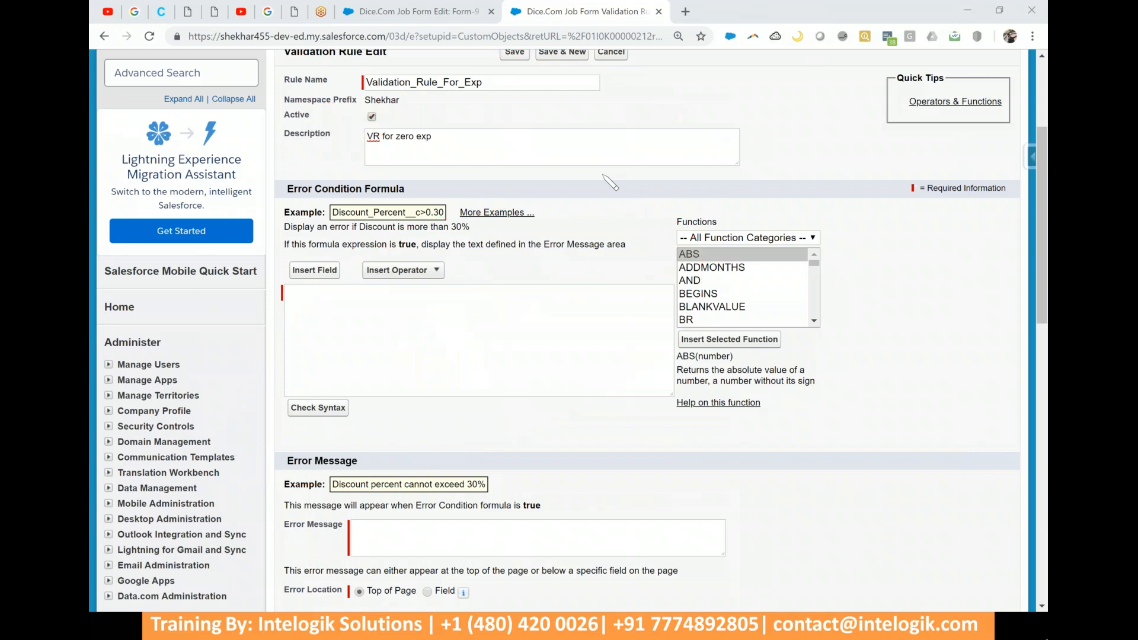
- Sketch a stick figure over the formula area with the on-screen pen and label it "you"
click(422, 329)
drag(345, 288, 341, 286)
drag(340, 357, 348, 418)
drag(366, 344, 420, 370)
drag(350, 374, 413, 391)
drag(379, 351, 400, 416)
drag(393, 471, 426, 474)
drag(414, 445, 452, 513)
drag(465, 418, 460, 421)
mouse_move(482, 398)
mouse_down()
mouse_move(513, 376)
mouse_move(537, 410)
mouse_up()
- Sketch a second stick figure above the functions list and label it "SF"
mouse_move(714, 84)
mouse_down()
mouse_move(692, 87)
mouse_move(737, 117)
mouse_up()
drag(695, 169, 700, 228)
drag(717, 151, 776, 182)
drag(699, 178, 768, 212)
mouse_move(738, 155)
mouse_down()
mouse_move(735, 246)
mouse_move(784, 313)
mouse_up()
mouse_move(841, 209)
mouse_down()
mouse_move(841, 292)
mouse_move(849, 224)
mouse_up()
- Draw a cloud shape between the two stick figures with arrows leading into and out of it, and erase the ink
mouse_move(388, 292)
mouse_down()
mouse_move(469, 237)
mouse_move(486, 201)
mouse_move(532, 253)
mouse_up()
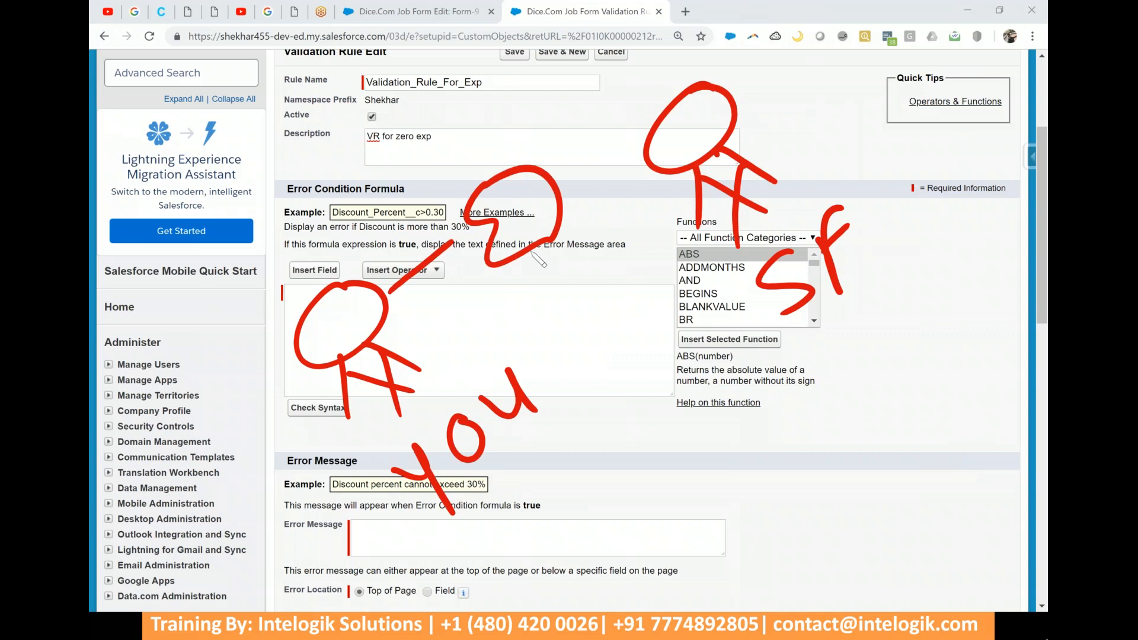
drag(439, 236, 454, 270)
drag(521, 193, 514, 342)
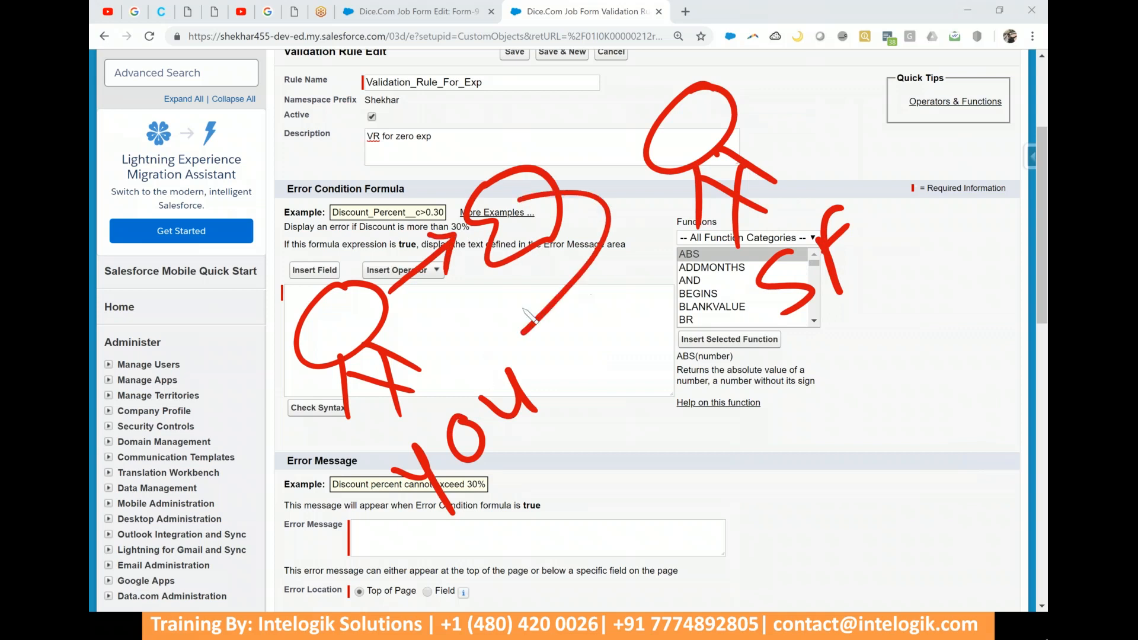
drag(511, 299, 543, 343)
key(Escape)
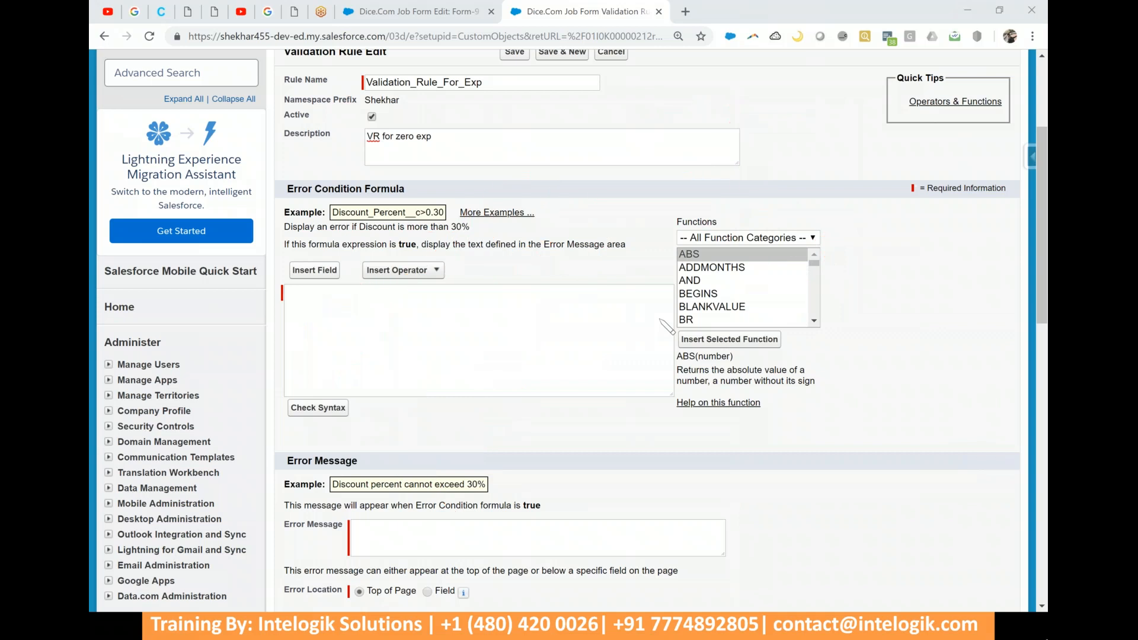
- Enter "When experience is equal to zero, then throw error on the screen and avoid such data." as the error condition formula
click(482, 314)
text(W)
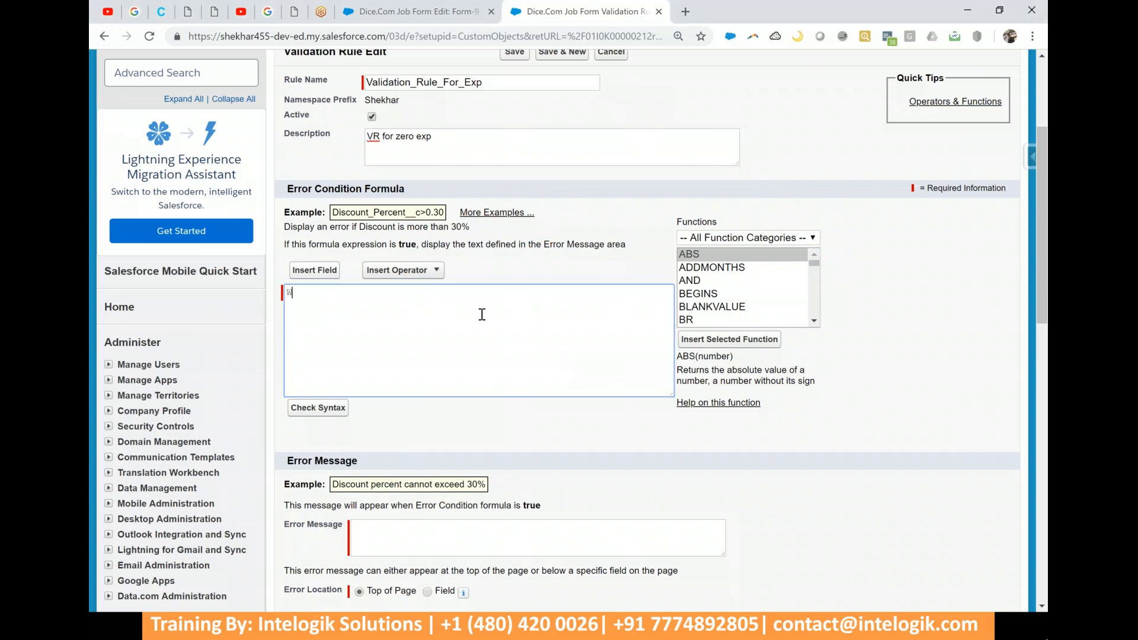
text(hen e)
text(xperience is equal to zero, thn)
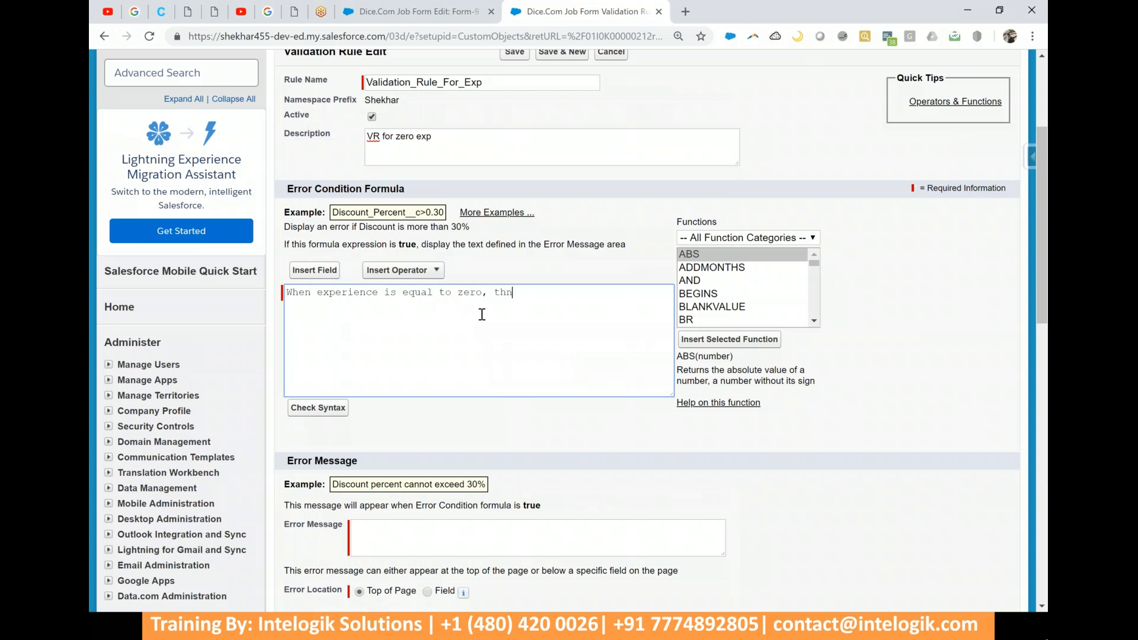
key(BackSpace)
text(en throw error on the screen and )
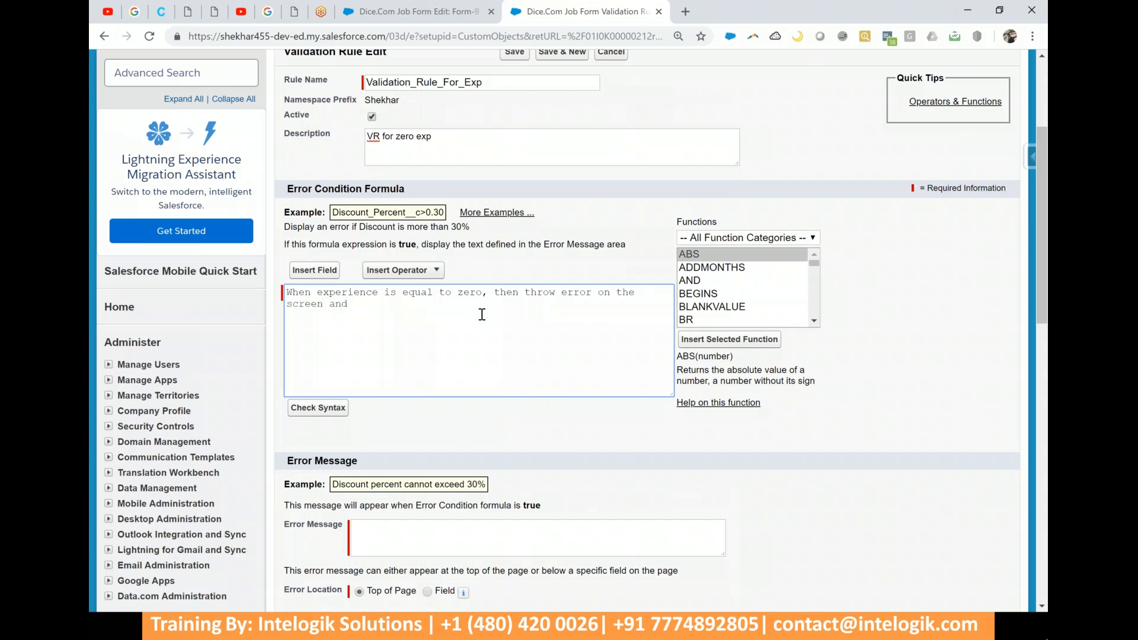
text(avoid such data.)
click(724, 13)
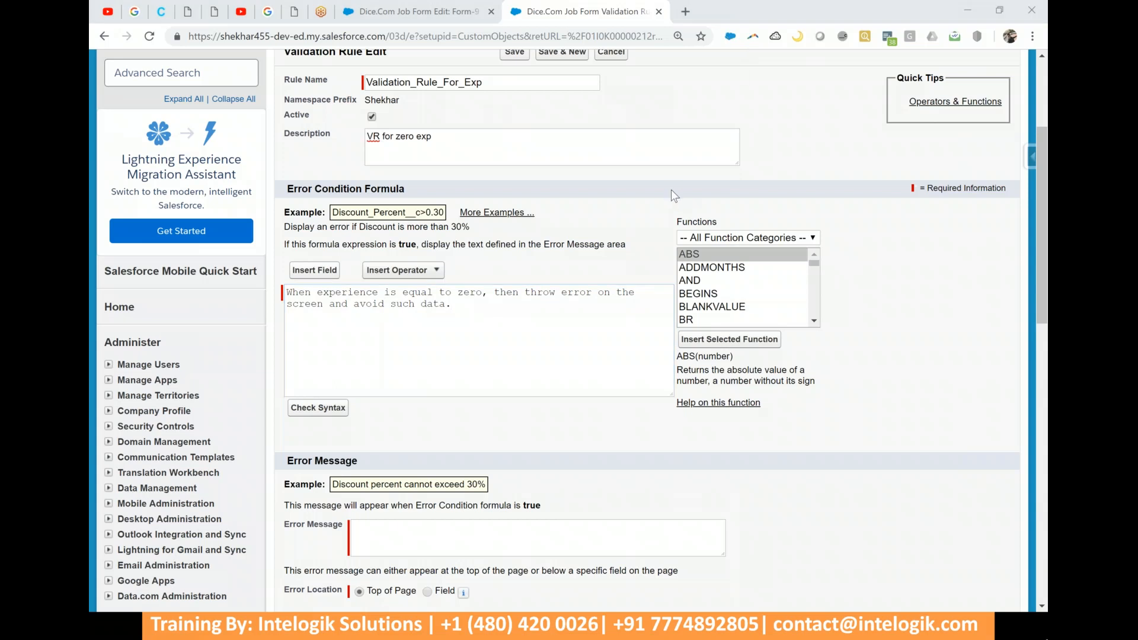
- Circle and tick the formula area with the on-screen pen, write a circled "50%" with an arrow to the text, and erase the ink
mouse_move(601, 220)
mouse_down()
mouse_move(560, 211)
mouse_move(697, 276)
mouse_move(515, 189)
mouse_up()
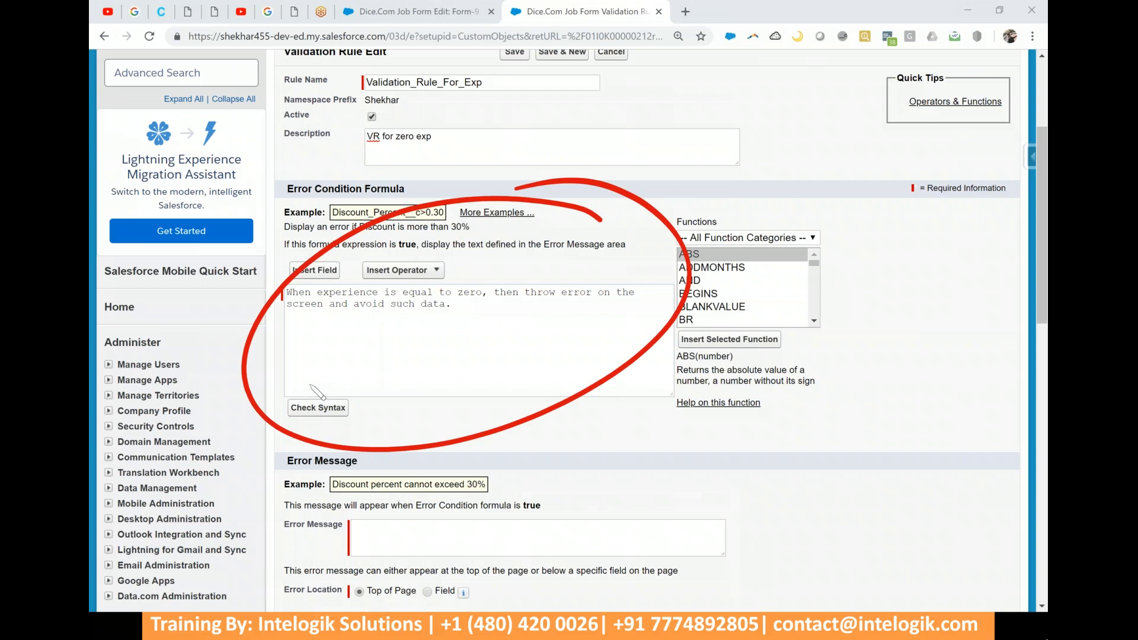
drag(400, 384, 491, 313)
mouse_move(629, 442)
mouse_down()
mouse_move(621, 470)
mouse_move(634, 489)
mouse_up()
drag(627, 442, 699, 403)
drag(698, 405, 692, 396)
drag(771, 326, 765, 447)
click(747, 378)
click(790, 373)
mouse_move(834, 305)
mouse_down()
mouse_move(844, 436)
mouse_move(787, 305)
mouse_up()
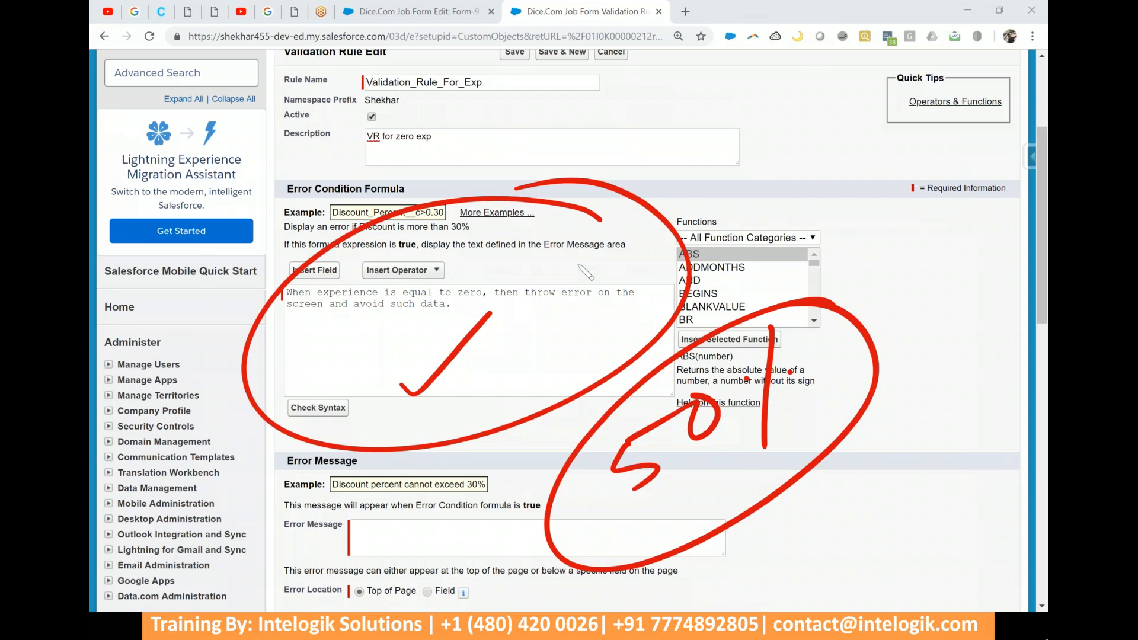
mouse_move(824, 347)
mouse_down()
mouse_move(830, 338)
mouse_move(549, 270)
mouse_up()
mouse_move(528, 222)
mouse_down()
mouse_move(537, 274)
mouse_move(590, 256)
mouse_up()
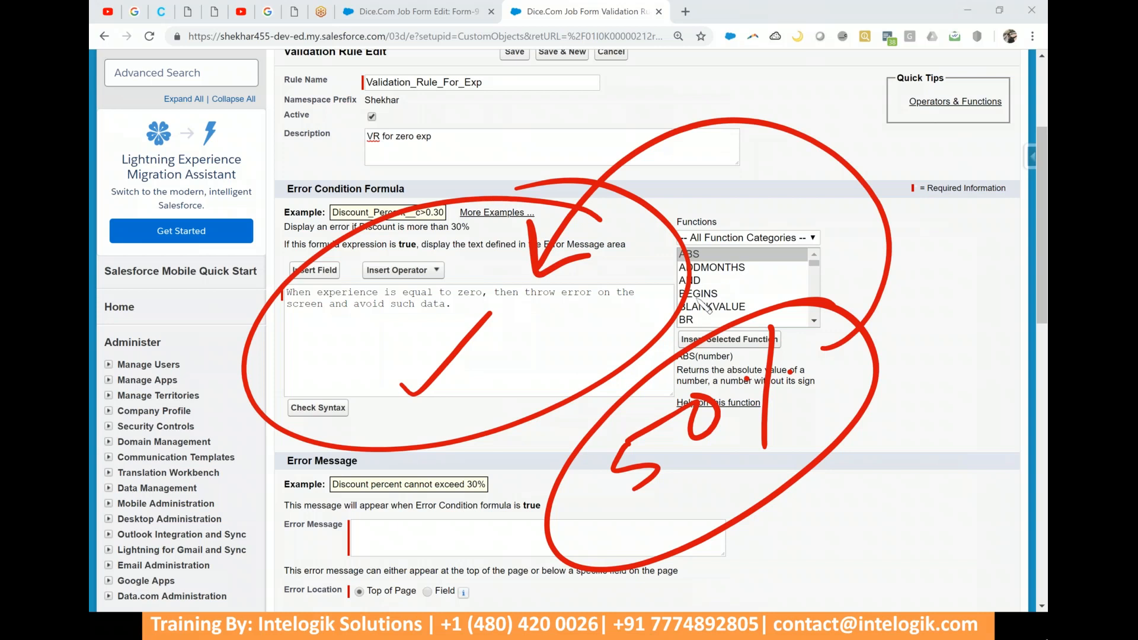
key(Escape)
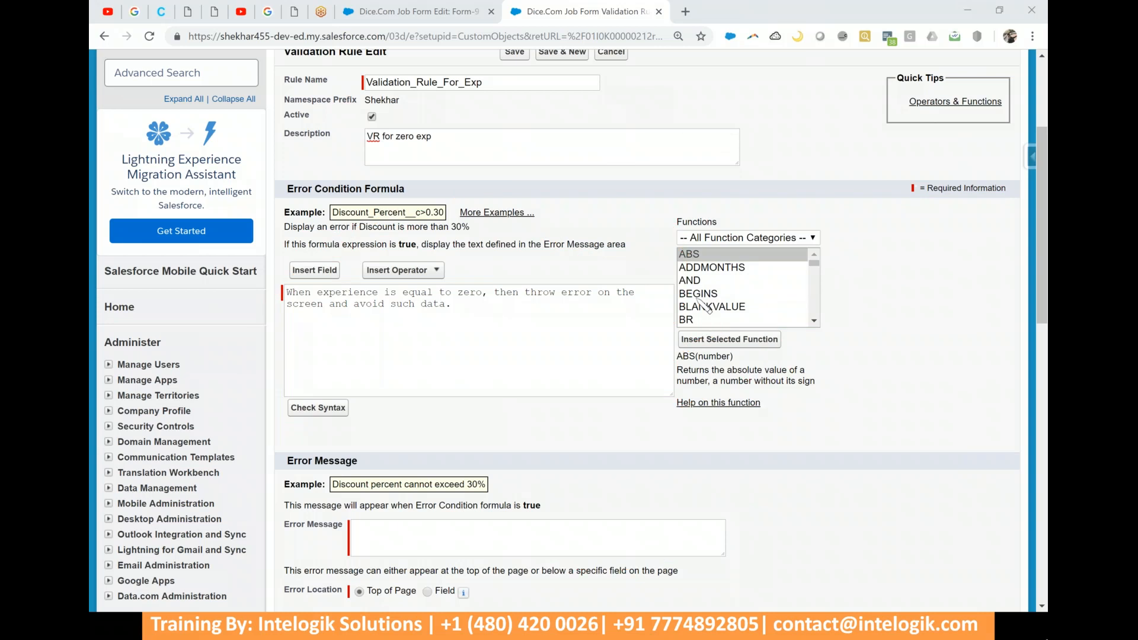
- Circle the whole formula area, mark the sentence with a circle and a branching bracket, and erase the ink
mouse_move(625, 230)
mouse_down()
mouse_move(564, 211)
mouse_move(533, 427)
mouse_move(578, 176)
mouse_up()
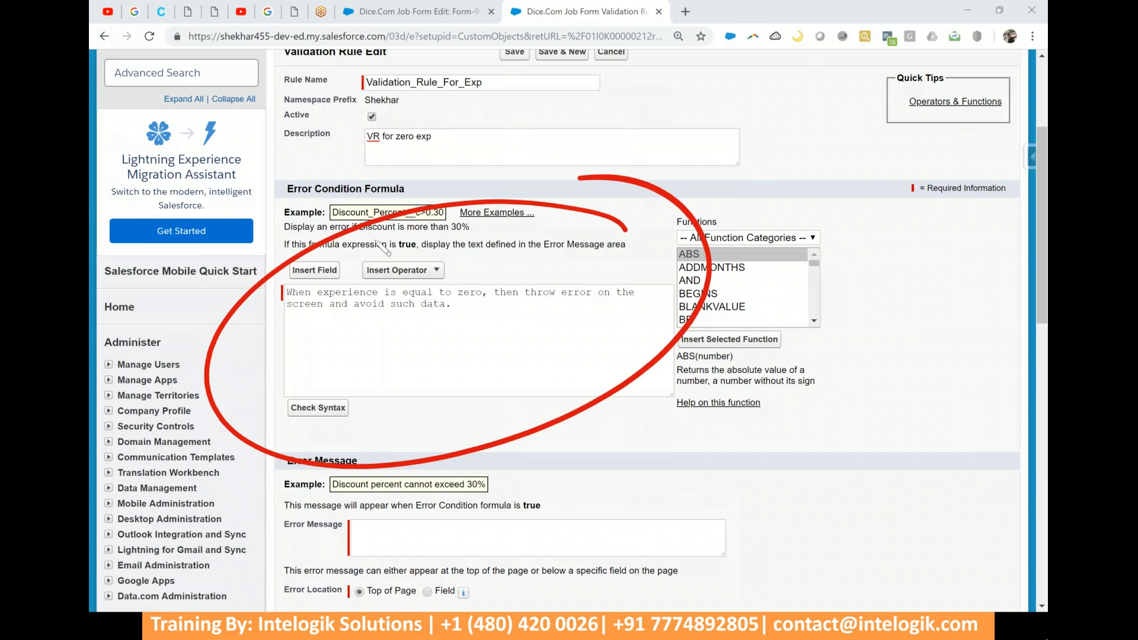
key(Escape)
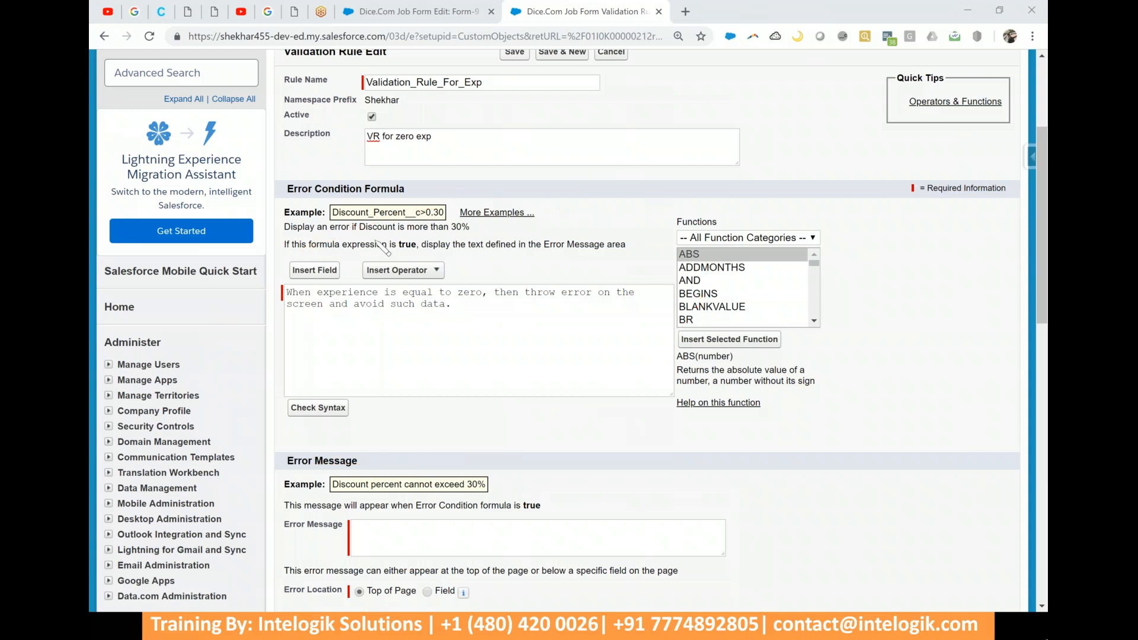
mouse_move(571, 256)
mouse_down()
mouse_move(483, 317)
mouse_move(497, 336)
mouse_move(581, 324)
mouse_move(602, 347)
mouse_up()
mouse_move(468, 297)
mouse_down()
mouse_move(270, 322)
mouse_move(437, 380)
mouse_move(436, 296)
mouse_up()
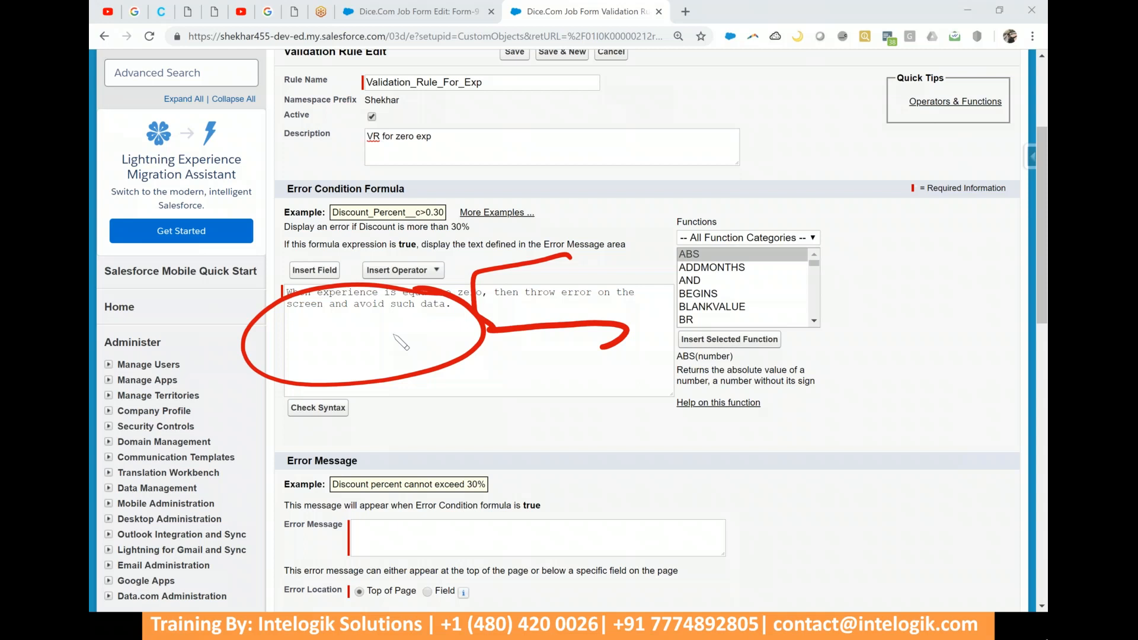
drag(498, 301, 636, 294)
right_click(683, 329)
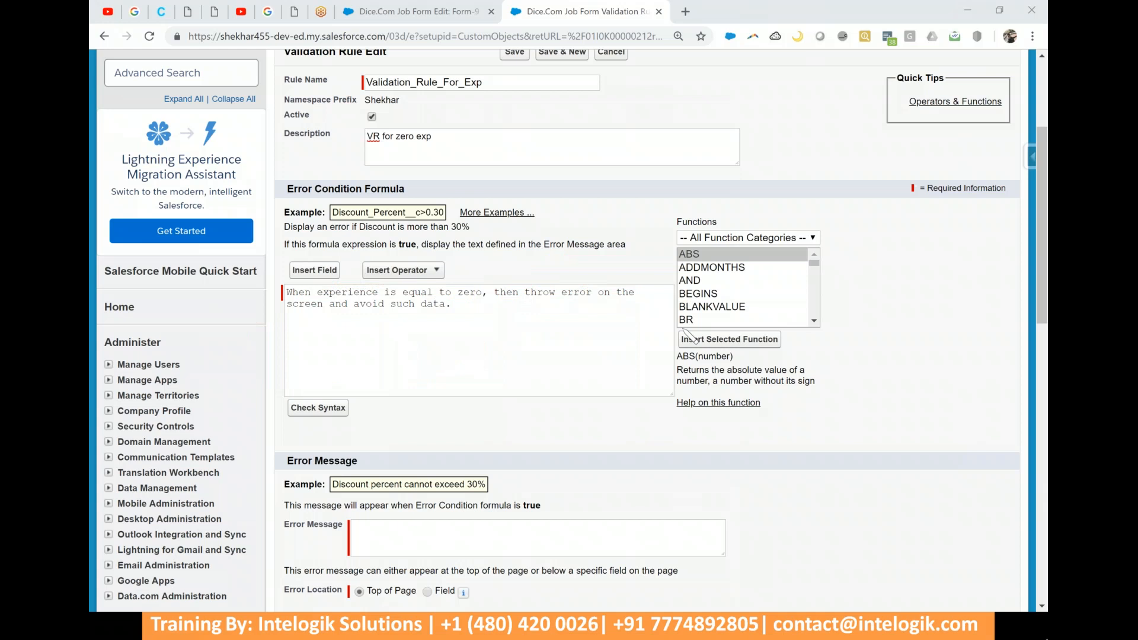
- Circle the Error Condition Formula heading, draw a curved arrow into the formula area, and erase the ink
mouse_move(415, 178)
mouse_down()
mouse_move(323, 143)
mouse_move(246, 236)
mouse_up()
mouse_move(542, 235)
mouse_down()
mouse_move(759, 332)
mouse_move(525, 326)
mouse_move(530, 391)
mouse_move(578, 353)
mouse_up()
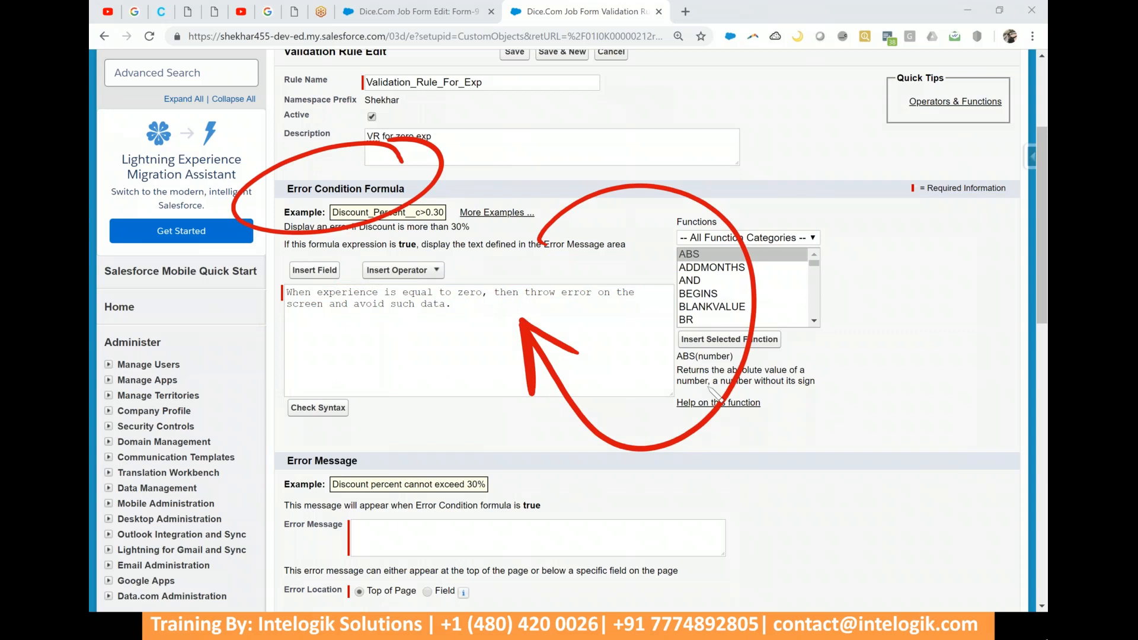
key(Escape)
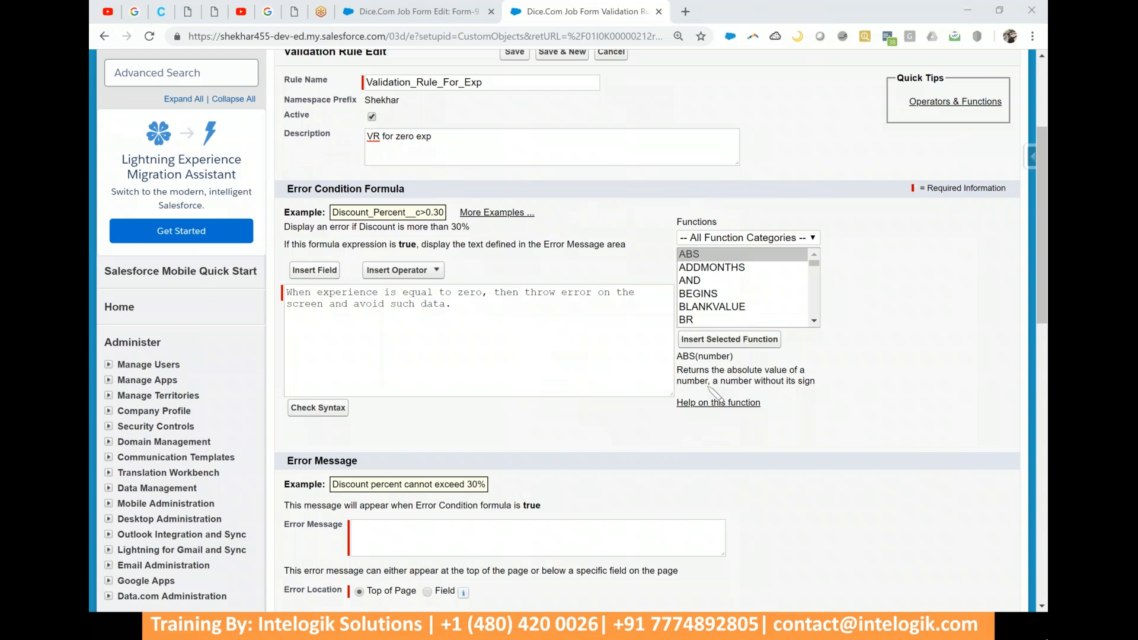
- Trim the error condition formula to "When experience is equal to zero"
click(484, 293)
shift+click(513, 352)
key(BackSpace)
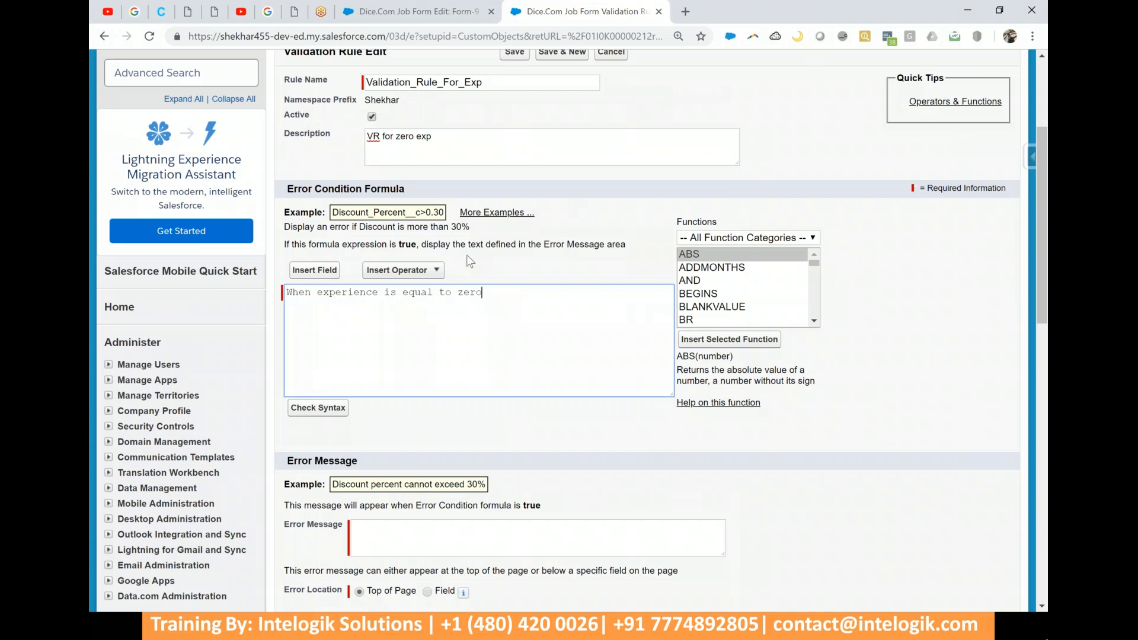
- Circle the Error Condition Formula heading, write "condn" with arrows pointing to the formula text, and erase the ink
mouse_move(331, 156)
mouse_down()
mouse_move(396, 158)
mouse_move(596, 310)
mouse_move(649, 317)
mouse_up()
drag(668, 426, 671, 473)
drag(731, 396, 787, 371)
drag(811, 332, 821, 355)
drag(853, 259, 874, 242)
mouse_move(578, 474)
mouse_down()
mouse_move(279, 332)
mouse_move(286, 309)
mouse_up()
drag(250, 363, 308, 337)
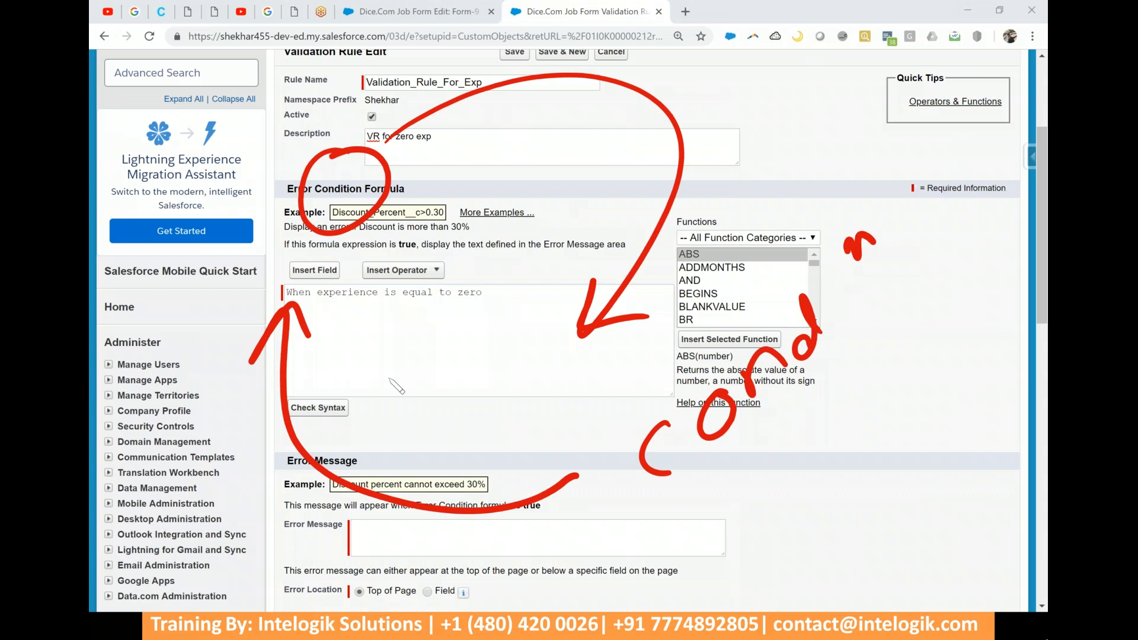
right_click(389, 379)
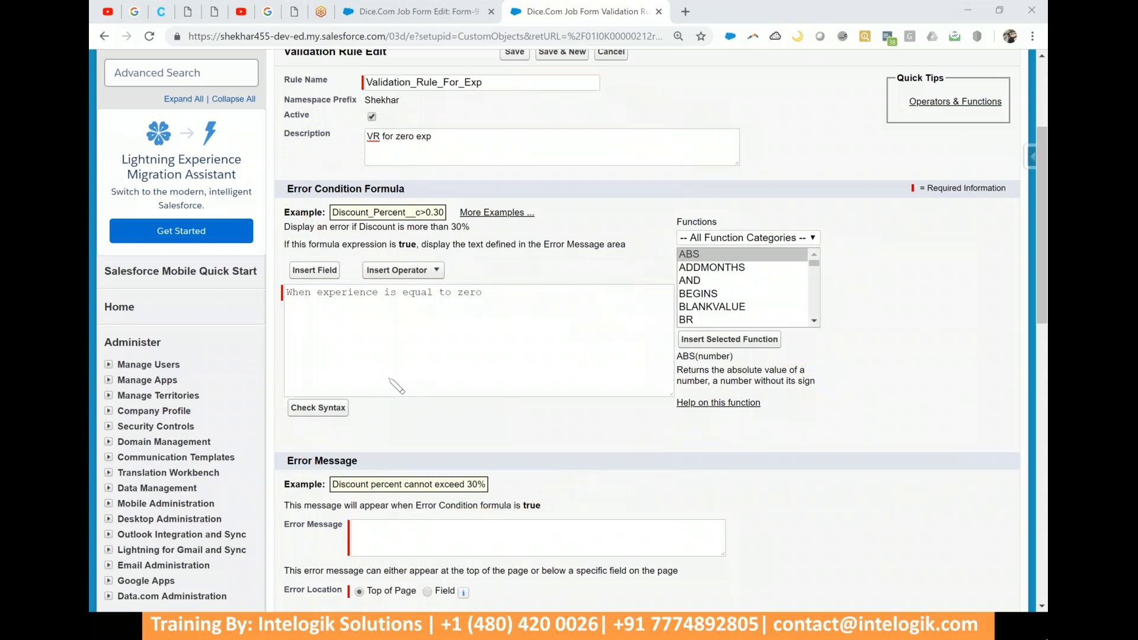
- Remove the word "When" so the formula text reads "experience is equal to zero"
double_click(300, 291)
key(BackSpace)
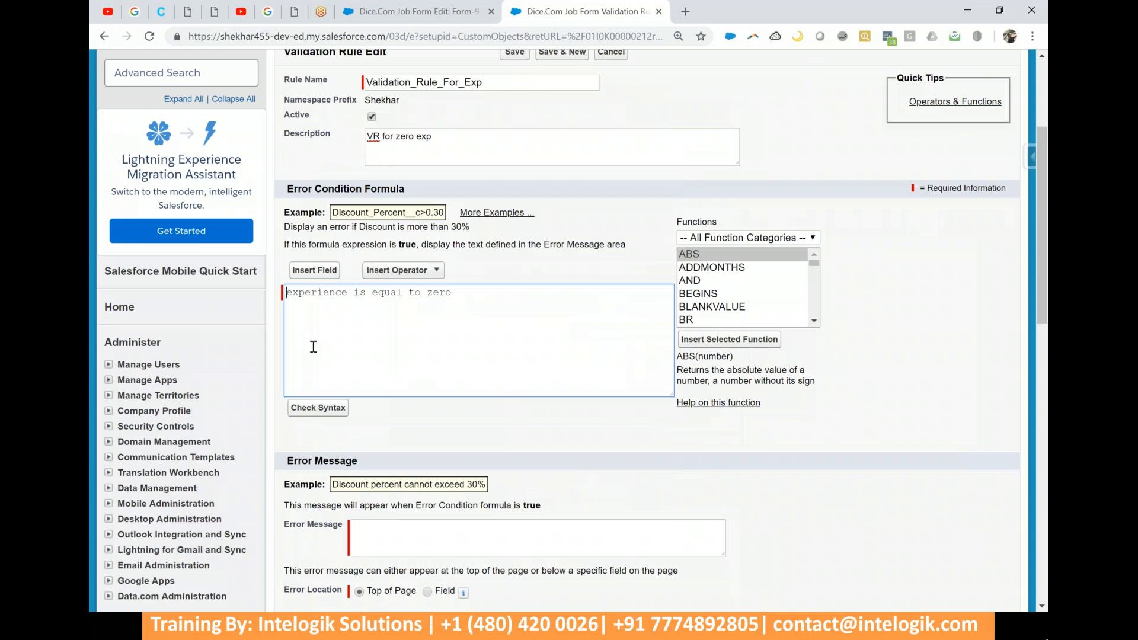
click(527, 300)
- Circle the word "experience" in the formula, sketch a circled mark and a question mark beside it, and erase the ink
mouse_move(332, 269)
mouse_down()
mouse_move(271, 281)
mouse_move(303, 266)
mouse_up()
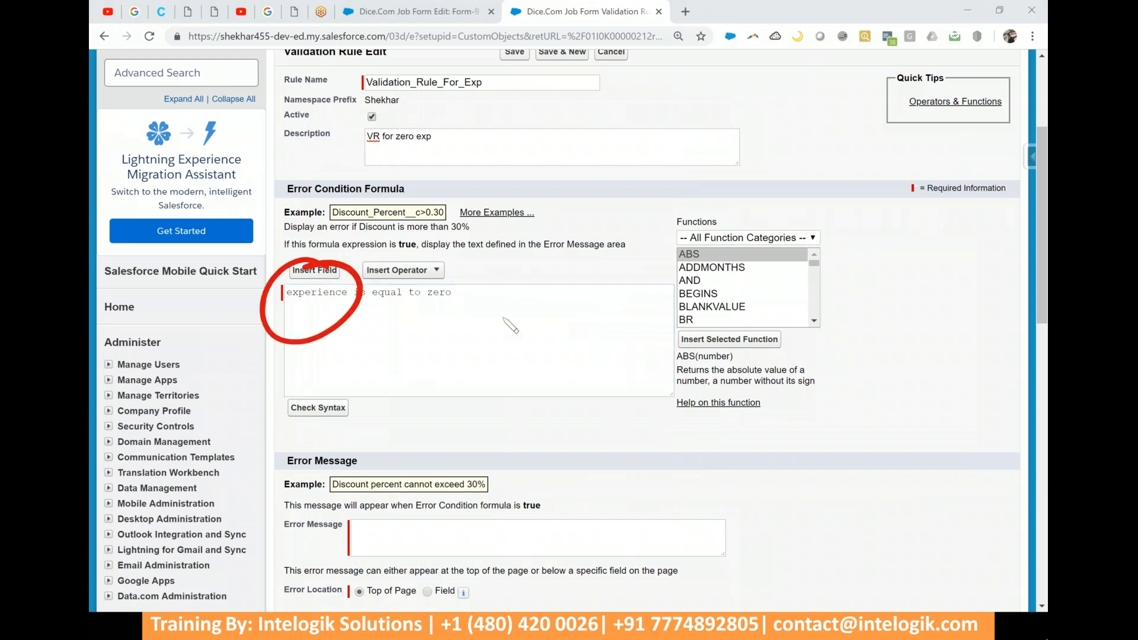
drag(604, 293, 515, 437)
mouse_move(603, 403)
mouse_down()
mouse_move(587, 304)
mouse_move(565, 383)
mouse_up()
click(558, 351)
click(586, 323)
mouse_move(664, 239)
mouse_down()
mouse_move(621, 222)
mouse_move(681, 288)
mouse_up()
click(702, 329)
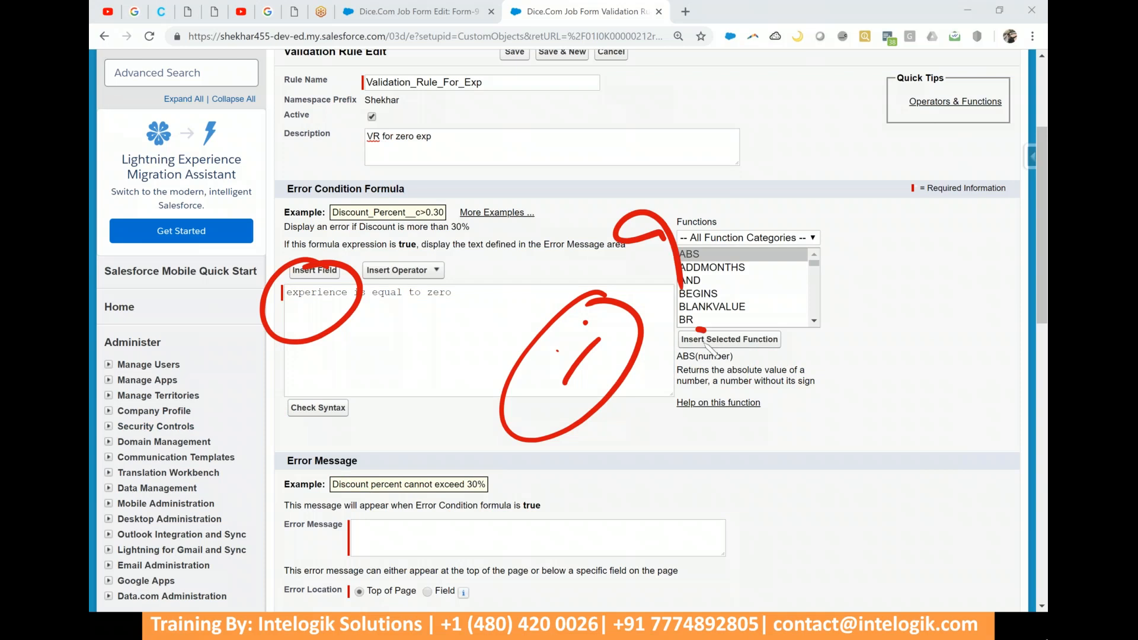
key(Escape)
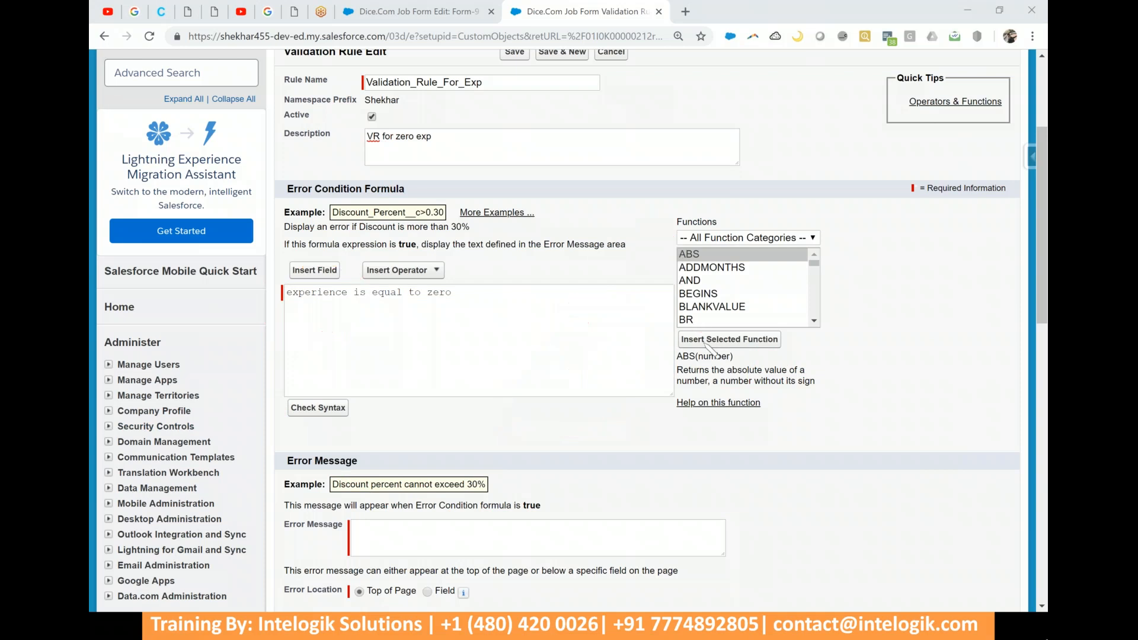
- Open the Dice.Com Job Form object's fields from the Form-9 record and examine its custom fields
click(459, 7)
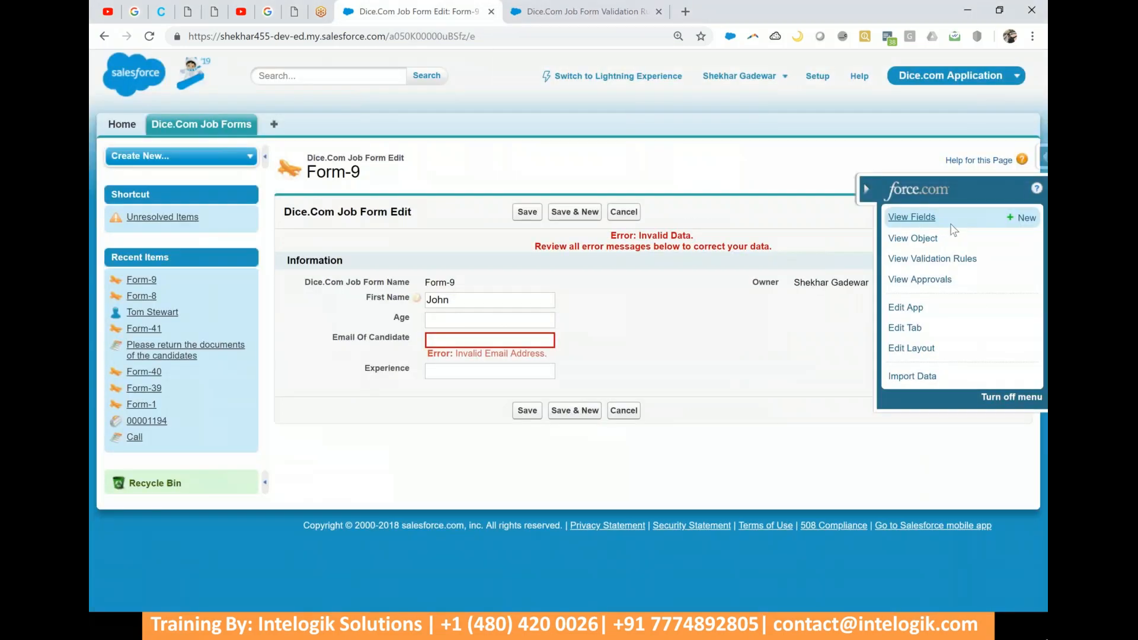
click(911, 217)
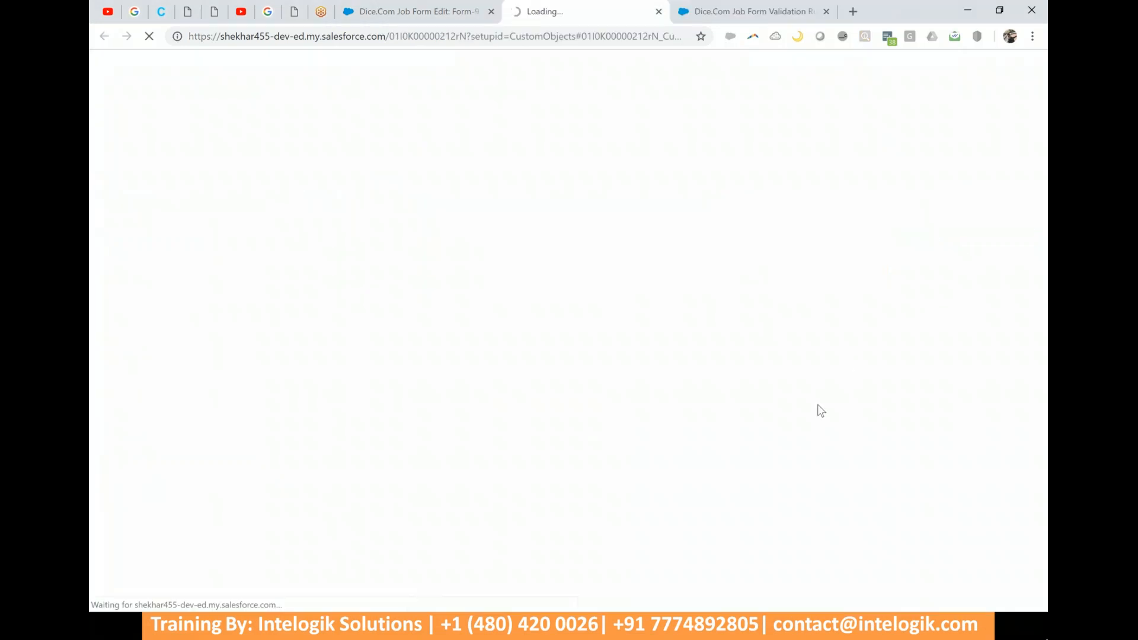
scroll(639, 282, down, 8)
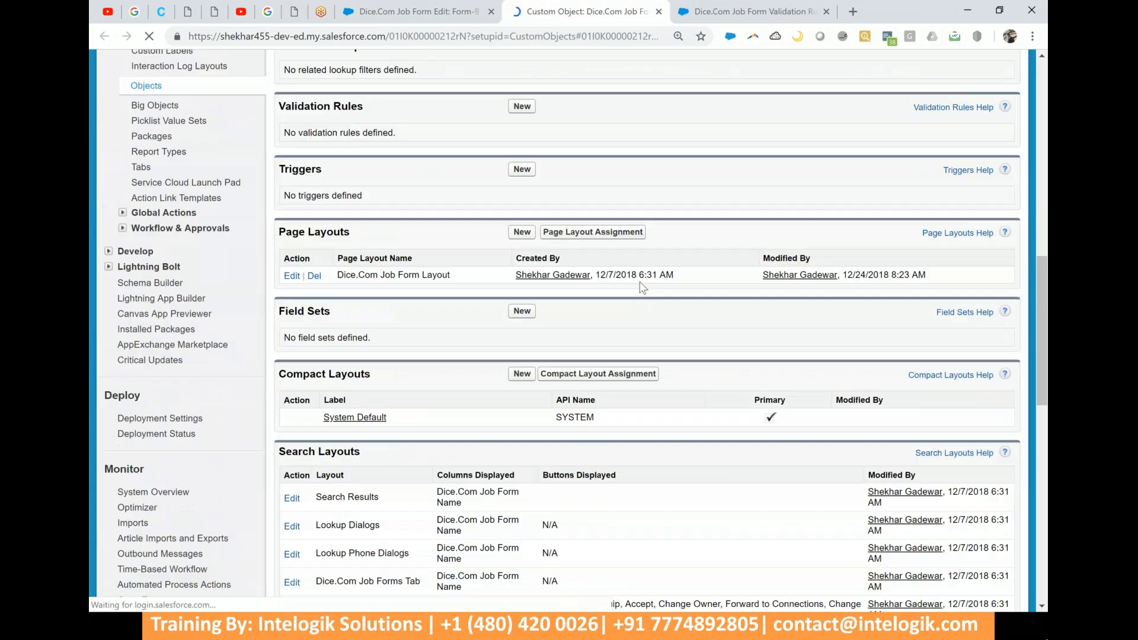
scroll(639, 282, up, 3)
scroll(639, 282, down, 1)
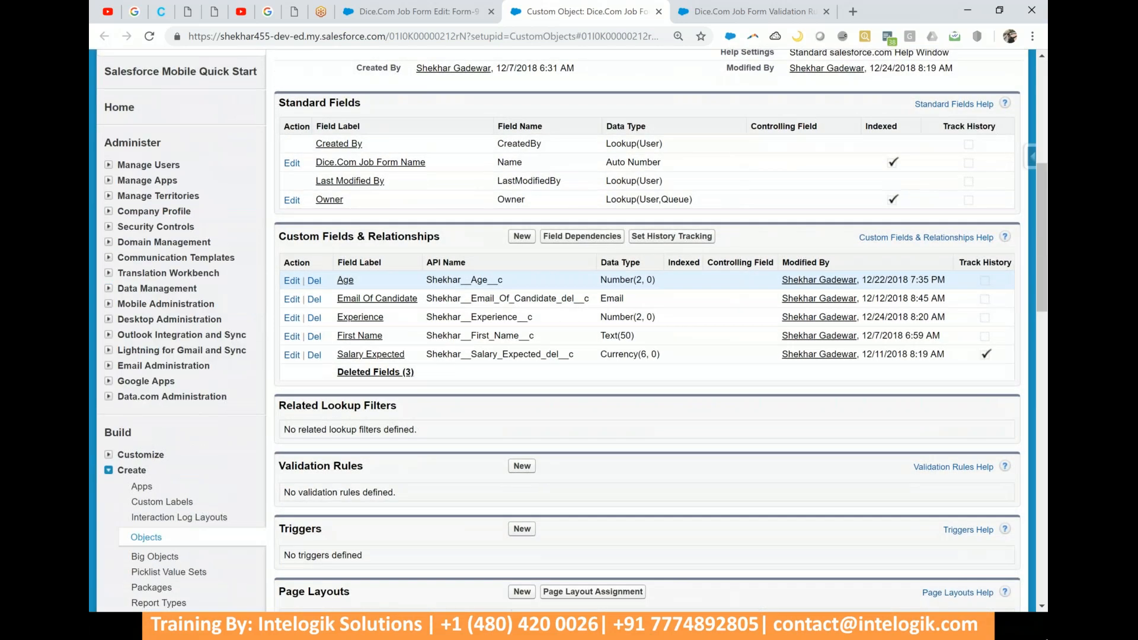
- Circle the Experience field with the on-screen pen, draw an arrow to Custom Fields & Relationships, and draw a cross beside the field list
mouse_move(385, 301)
mouse_down()
mouse_move(345, 301)
mouse_move(397, 309)
mouse_move(365, 294)
mouse_up()
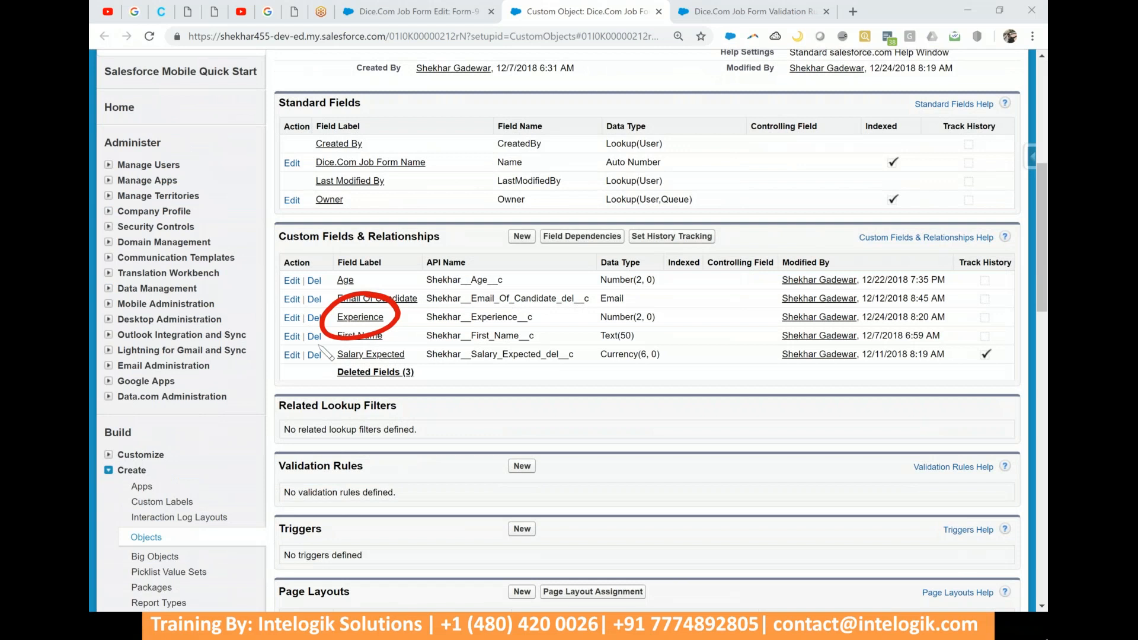
mouse_move(498, 151)
mouse_down()
mouse_move(457, 46)
mouse_move(311, 200)
mouse_move(342, 236)
mouse_up()
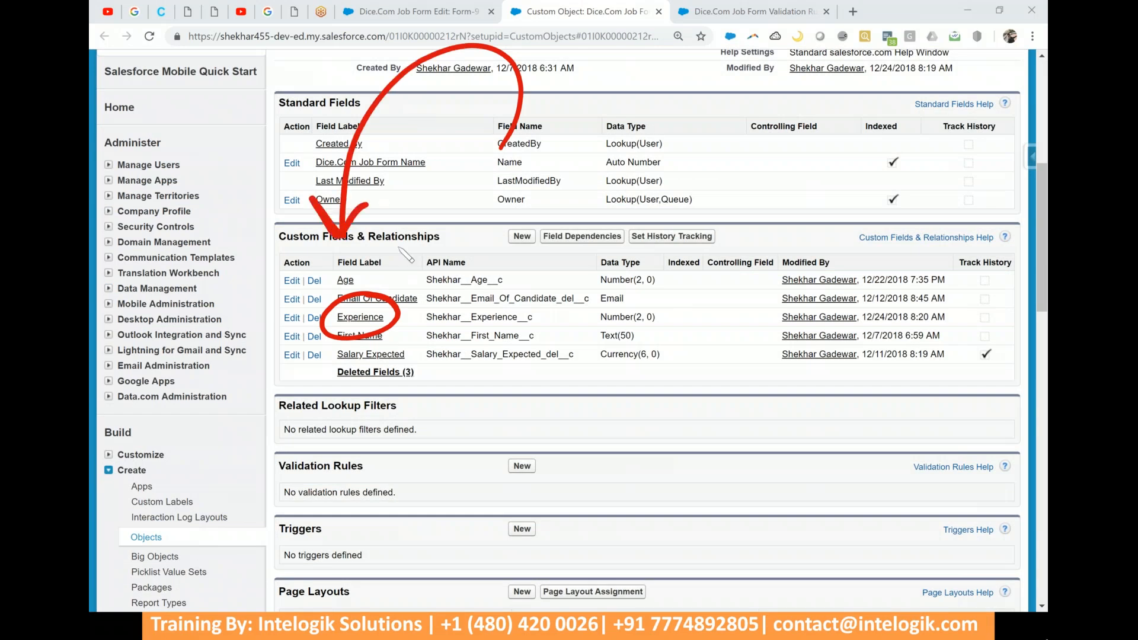
drag(248, 310, 250, 390)
drag(216, 319, 299, 368)
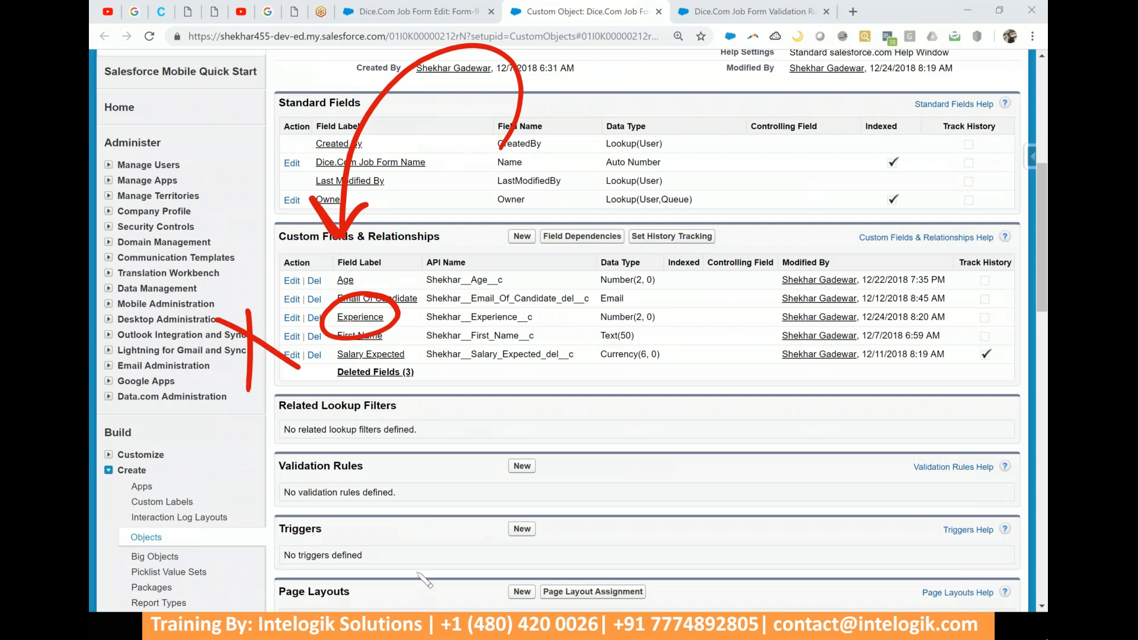
- With the pen, point an arrow at the API names, circle Experience's label and API name, add check marks, and erase the ink
drag(385, 528, 509, 368)
drag(503, 426, 534, 406)
mouse_move(558, 433)
mouse_down()
mouse_move(578, 448)
mouse_move(649, 367)
mouse_up()
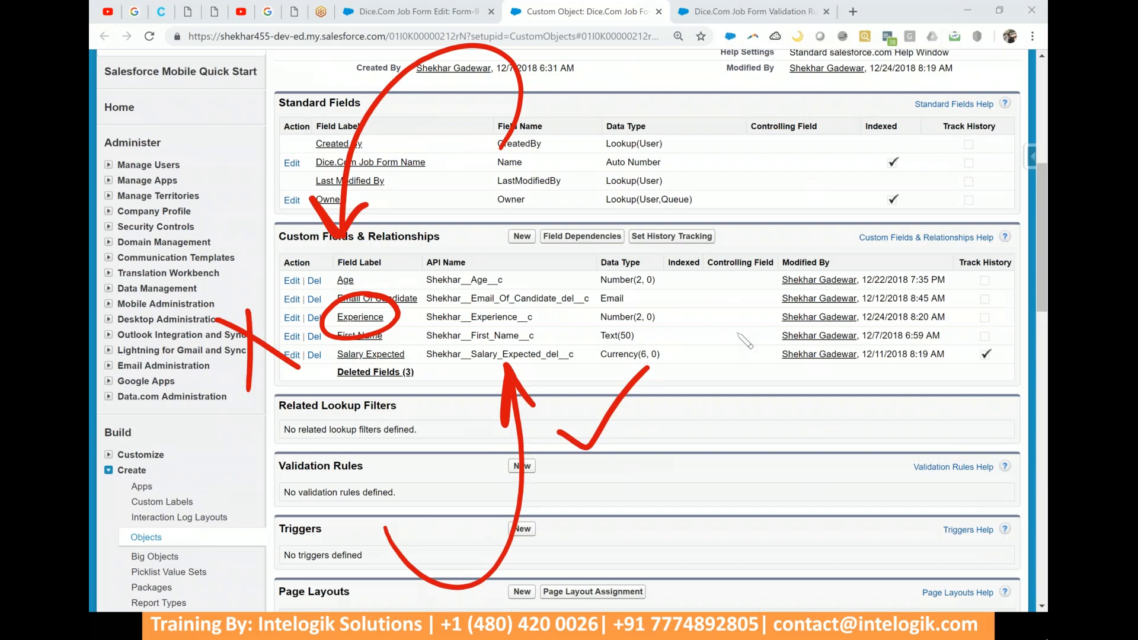
mouse_move(362, 285)
mouse_down()
mouse_move(304, 316)
mouse_move(390, 287)
mouse_move(340, 283)
mouse_up()
mouse_move(546, 305)
mouse_down()
mouse_move(412, 314)
mouse_move(525, 296)
mouse_up()
drag(586, 313, 709, 215)
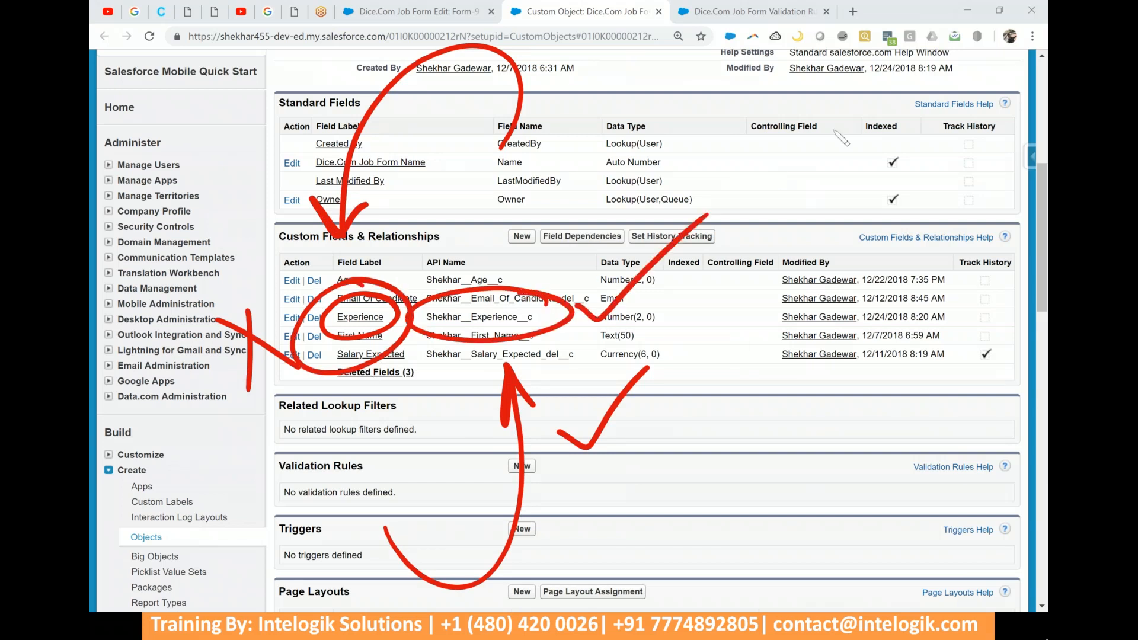
right_click(834, 131)
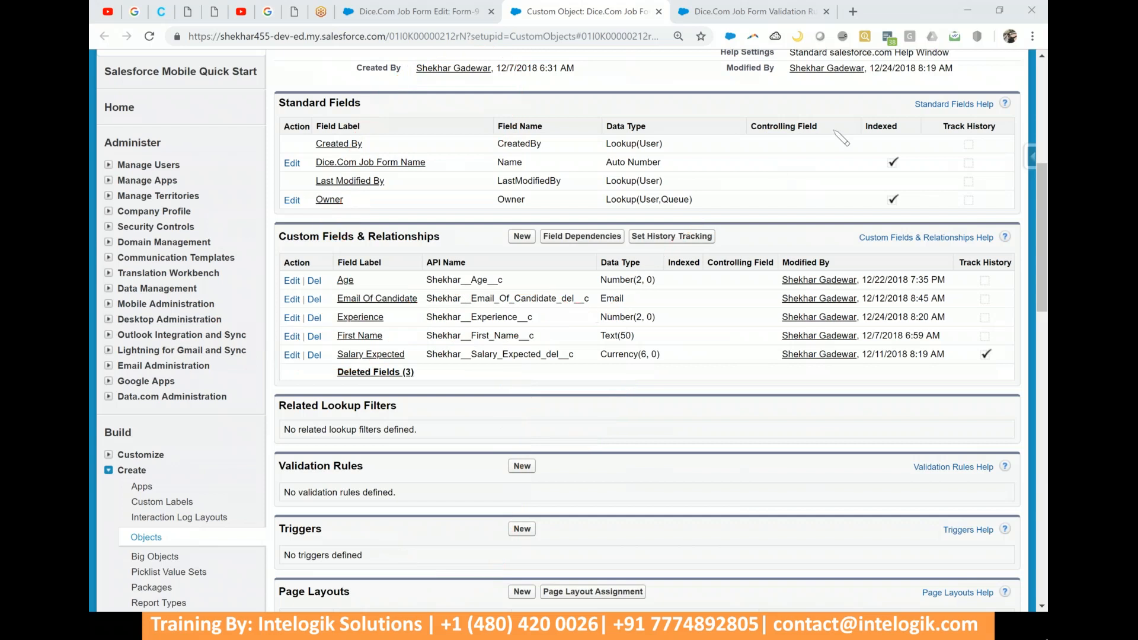
- Circle the API Name column with the pen, draw an arrow to the field labels, and write an underlined "cust" above
mouse_move(524, 243)
mouse_down()
mouse_move(592, 279)
mouse_move(468, 215)
mouse_up()
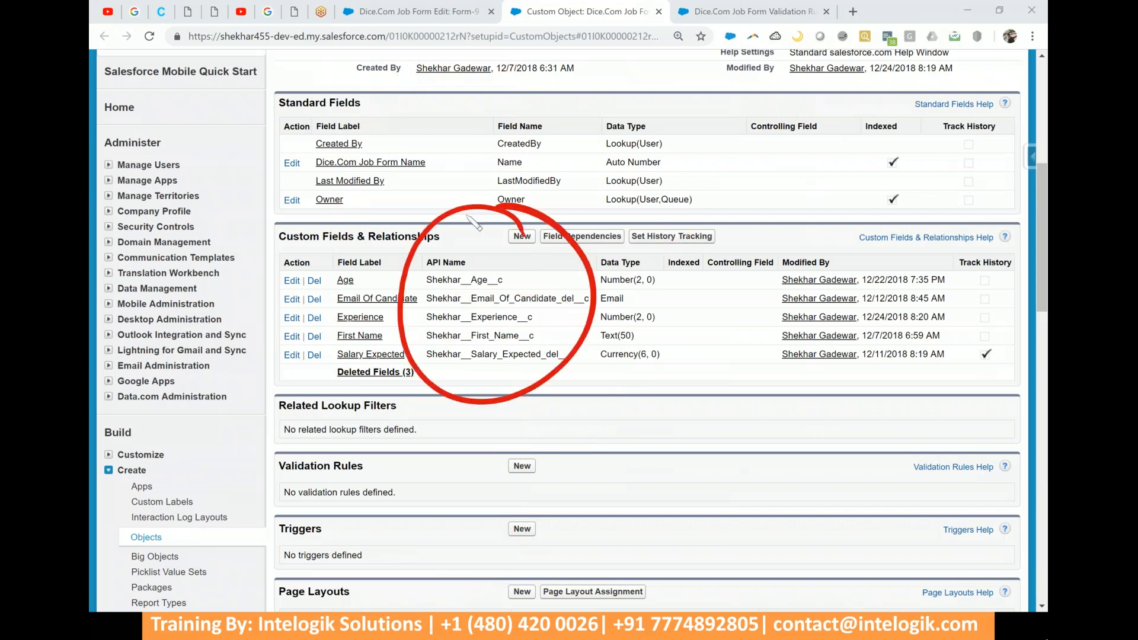
drag(427, 98, 331, 248)
drag(309, 208, 332, 251)
drag(367, 207, 335, 247)
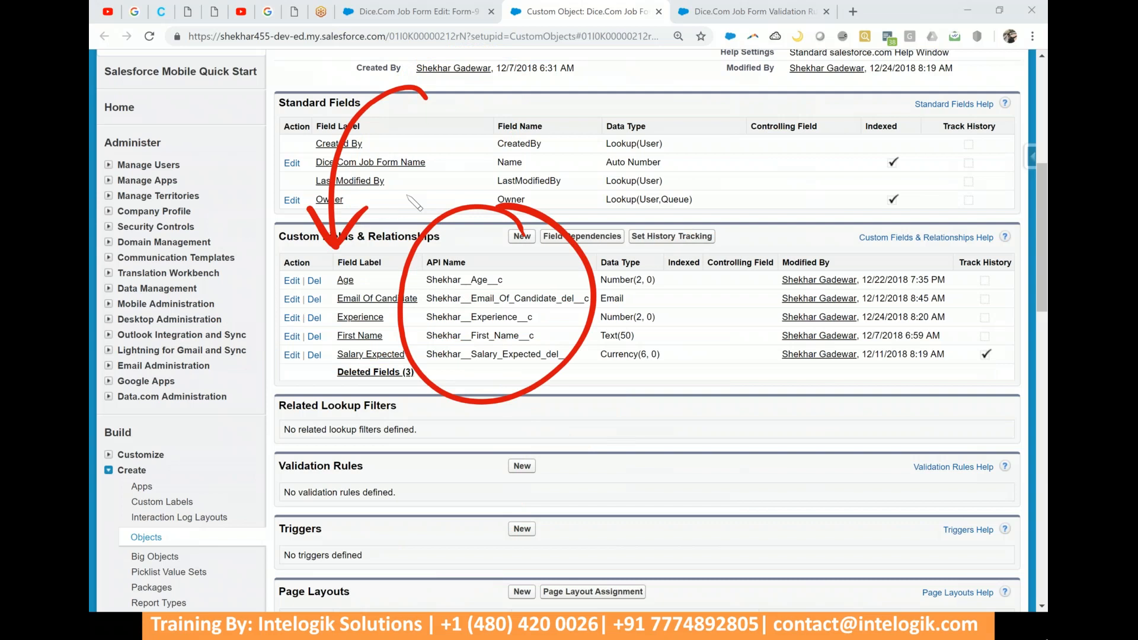
drag(495, 89, 470, 122)
mouse_move(511, 77)
mouse_down()
mouse_move(560, 40)
mouse_move(555, 74)
mouse_up()
mouse_move(557, 40)
mouse_down()
mouse_move(586, 26)
mouse_move(468, 169)
mouse_move(637, 63)
mouse_up()
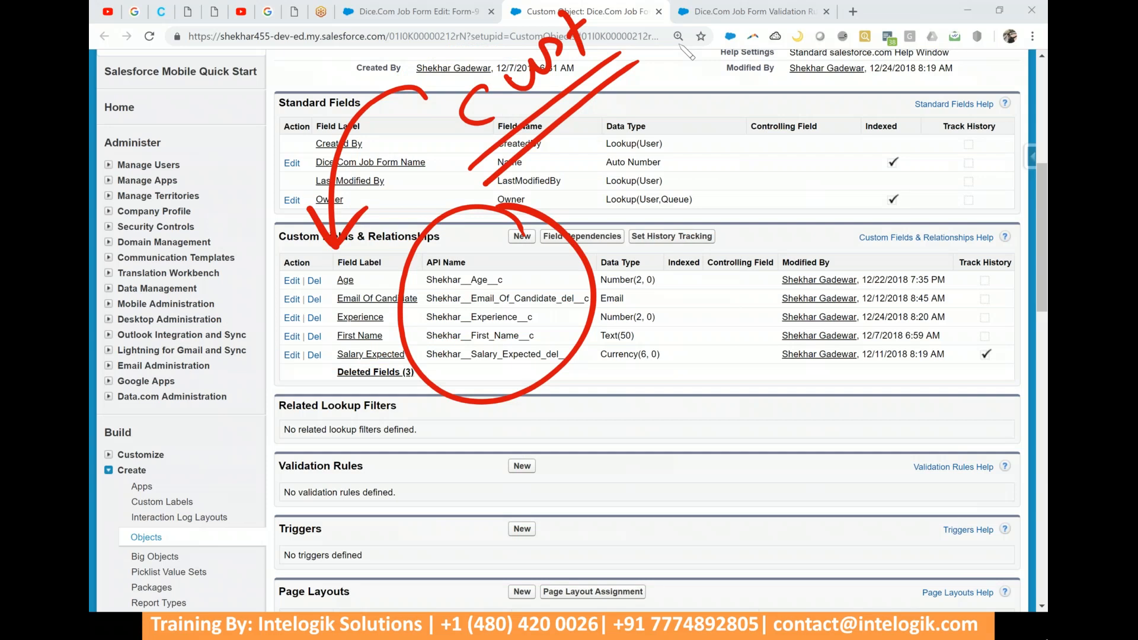
- Draw an arrow from the API names to an underlined handwritten note about internal use, and erase all ink
mouse_move(521, 318)
mouse_down()
mouse_move(528, 337)
mouse_move(738, 349)
mouse_move(727, 376)
mouse_up()
drag(796, 323, 803, 348)
mouse_move(791, 293)
mouse_down()
mouse_move(790, 305)
mouse_move(847, 306)
mouse_move(895, 332)
mouse_move(898, 273)
mouse_move(1022, 214)
mouse_up()
drag(817, 396, 1014, 271)
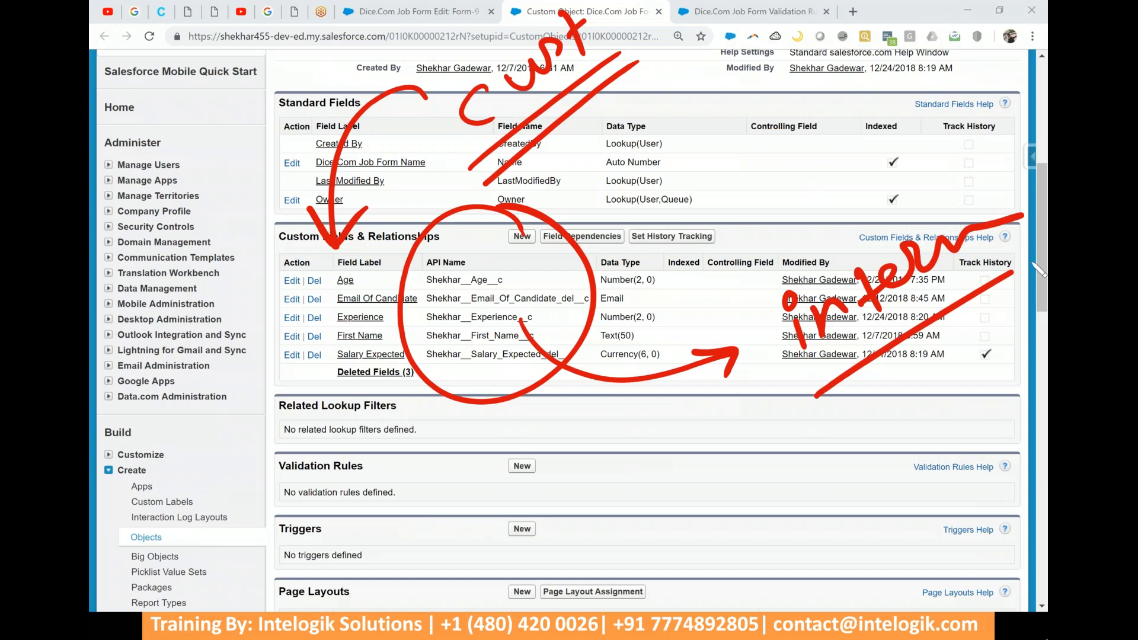
right_click(1032, 263)
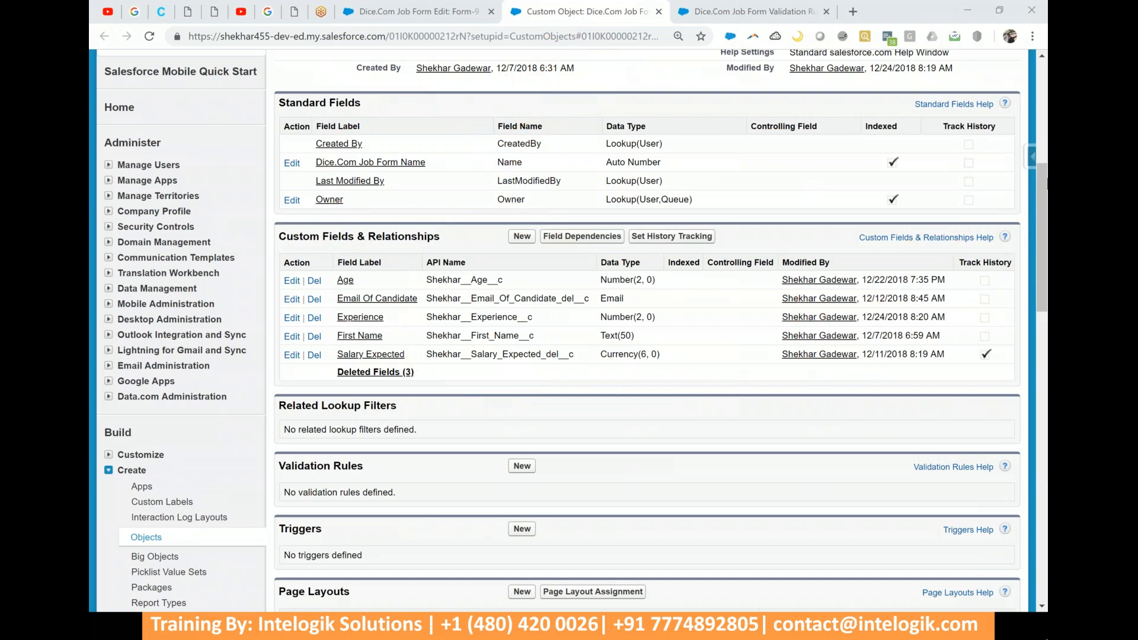
- Replace "experience" in the error condition formula with the Experience field's API name, and strip its namespace prefix to leave "Experience__c is equal to zero"
drag(536, 317, 439, 314)
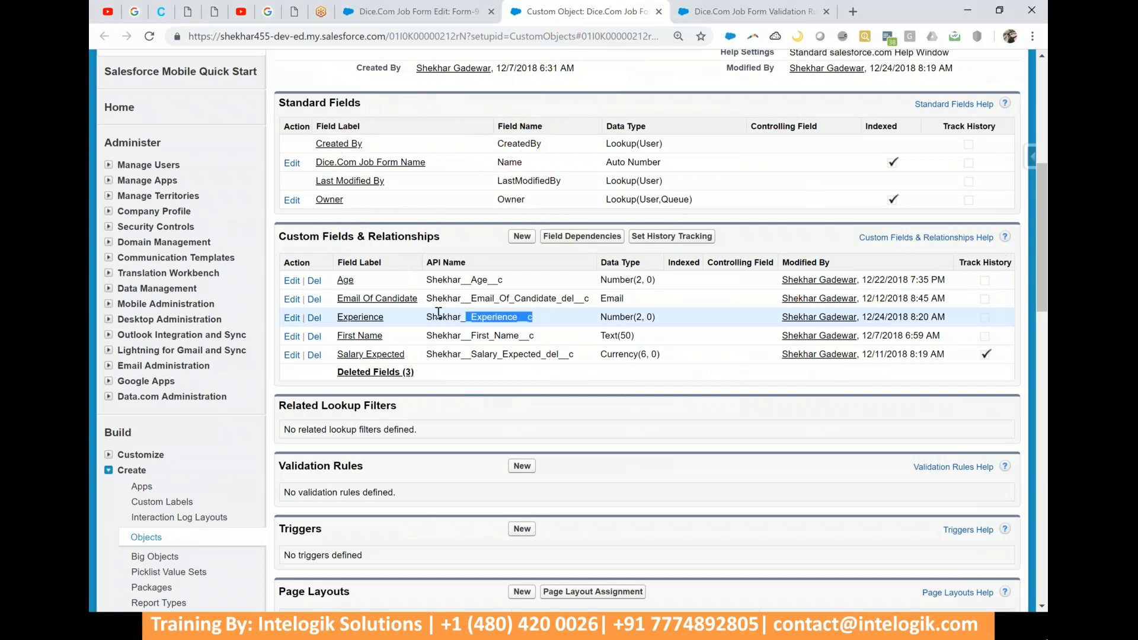
click(415, 11)
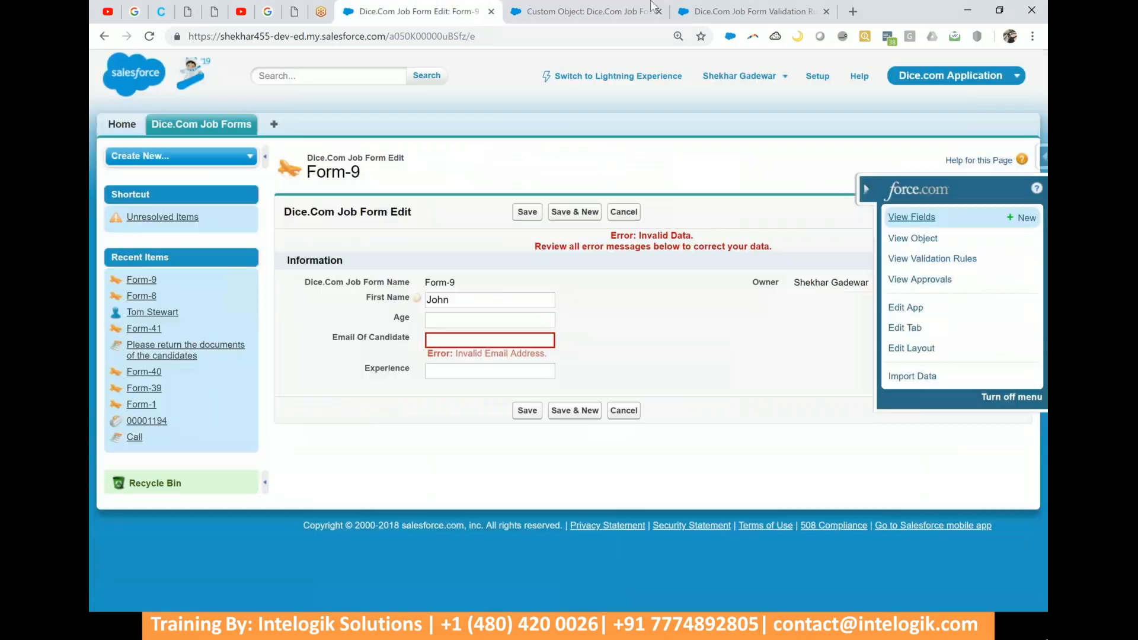
click(711, 11)
key(BackSpace)
text(ce__c is equal to zero)
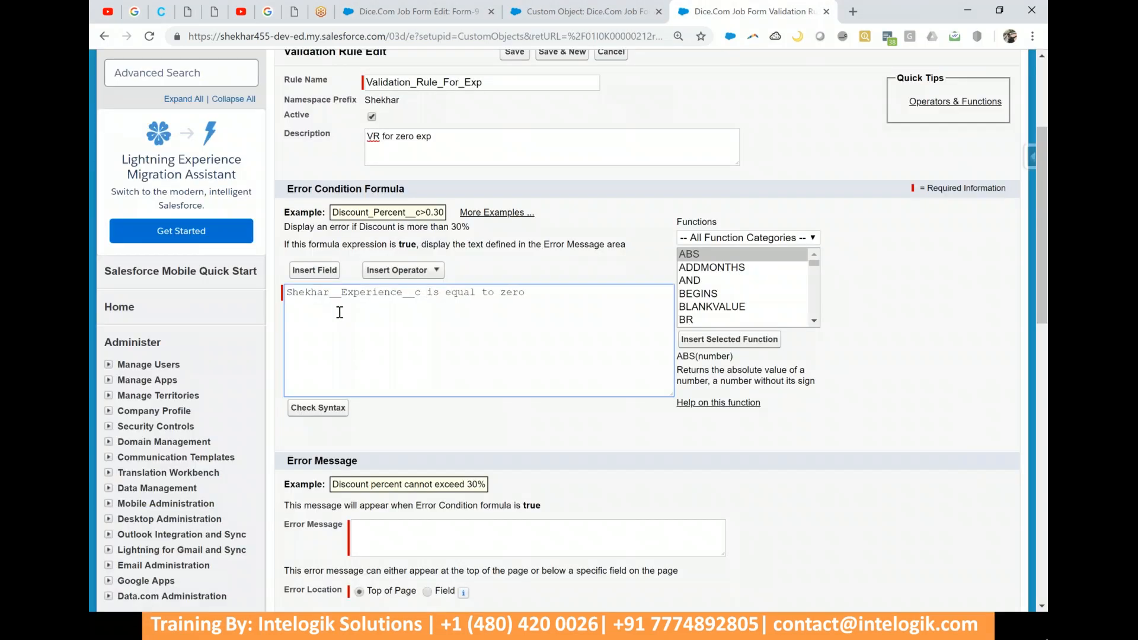
drag(341, 292, 274, 300)
key(BackSpace)
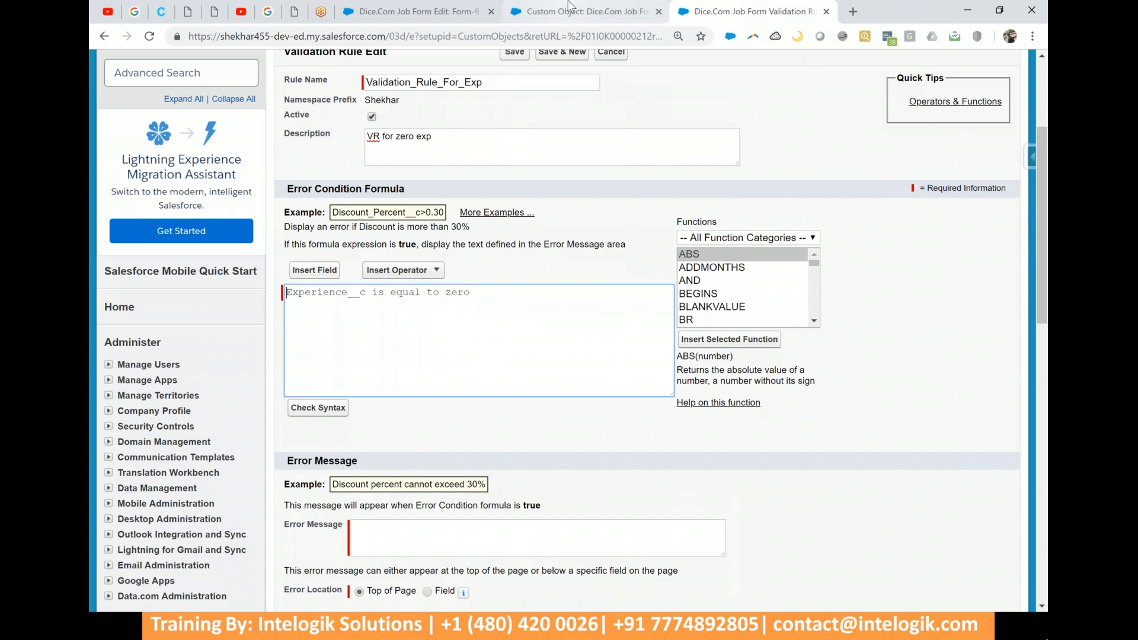
- Examine the namespace prefix in the API names of the object's custom fields, and return to the validation rule
click(587, 11)
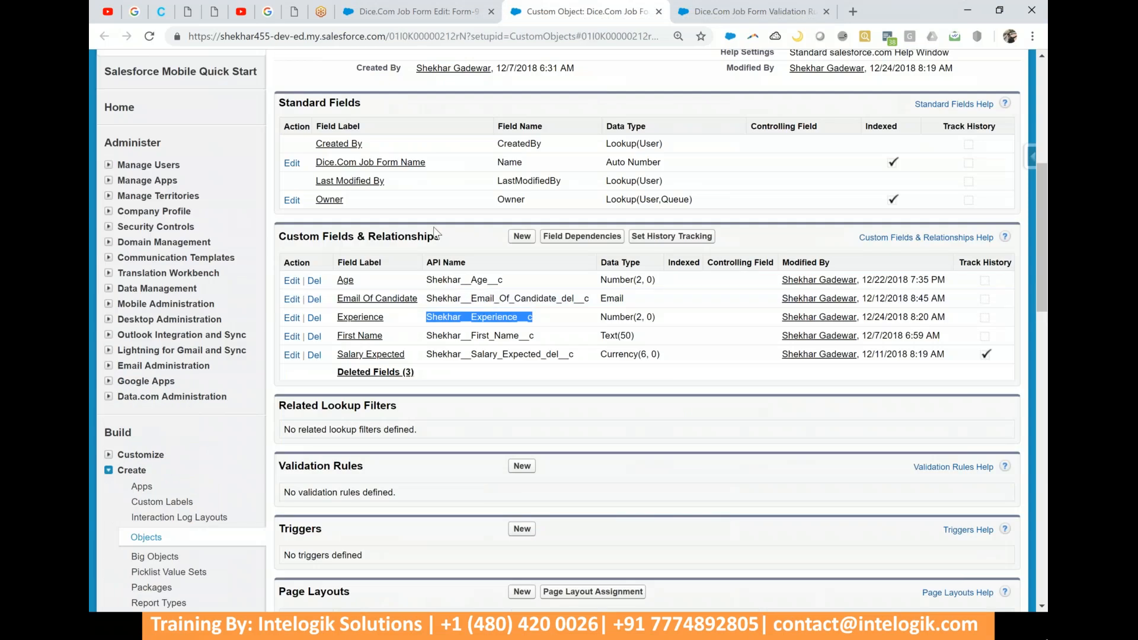
scroll(420, 209, up, 5)
drag(416, 231, 464, 236)
scroll(464, 236, down, 5)
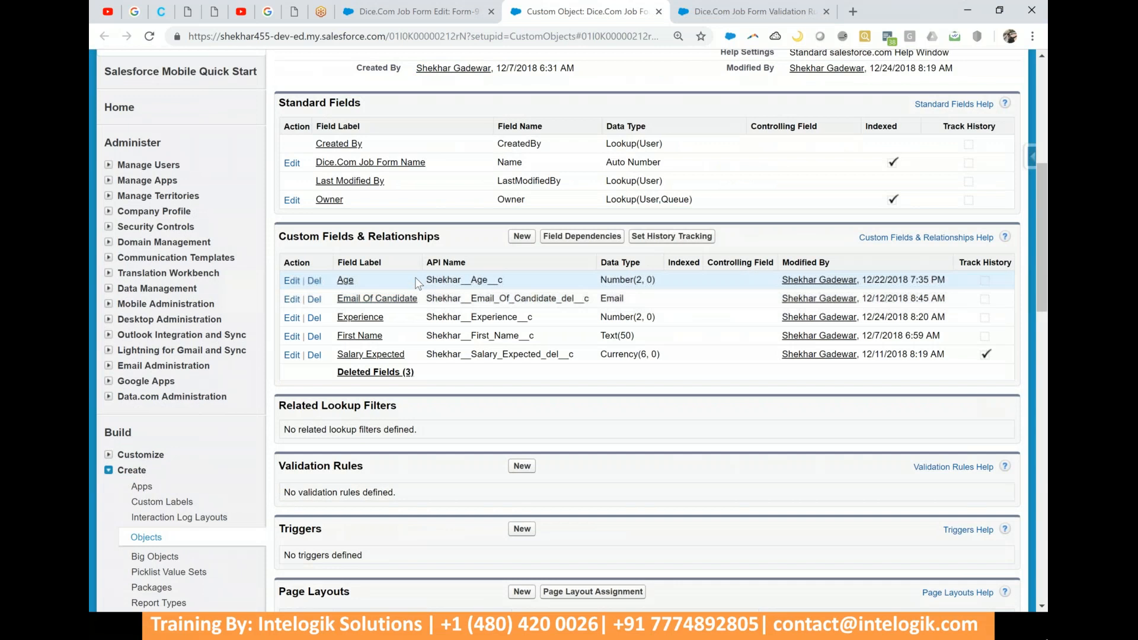
drag(426, 280, 469, 280)
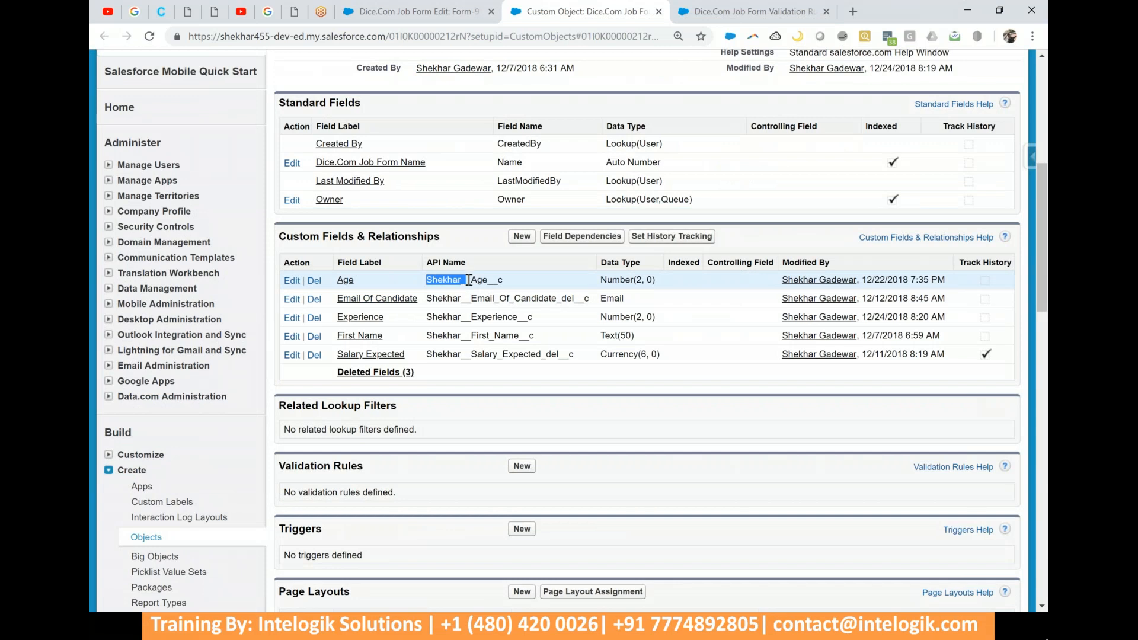
click(473, 8)
click(705, 11)
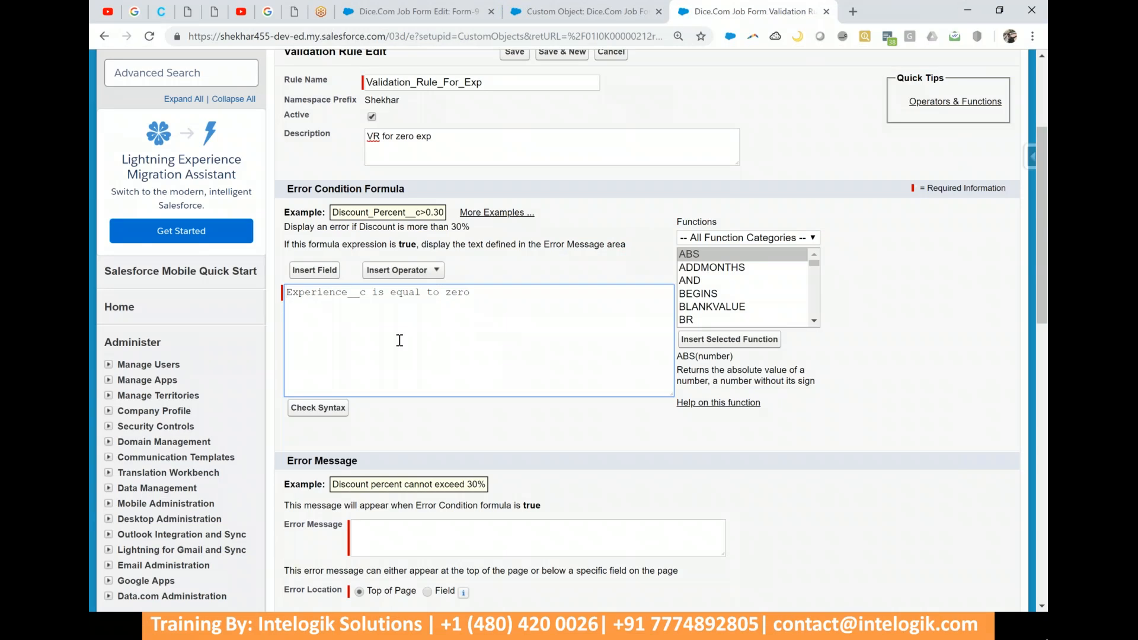
- Remove "Experience__c" from the formula, circle the Insert Field option with the on-screen pen, and erase the circle
drag(366, 293, 276, 294)
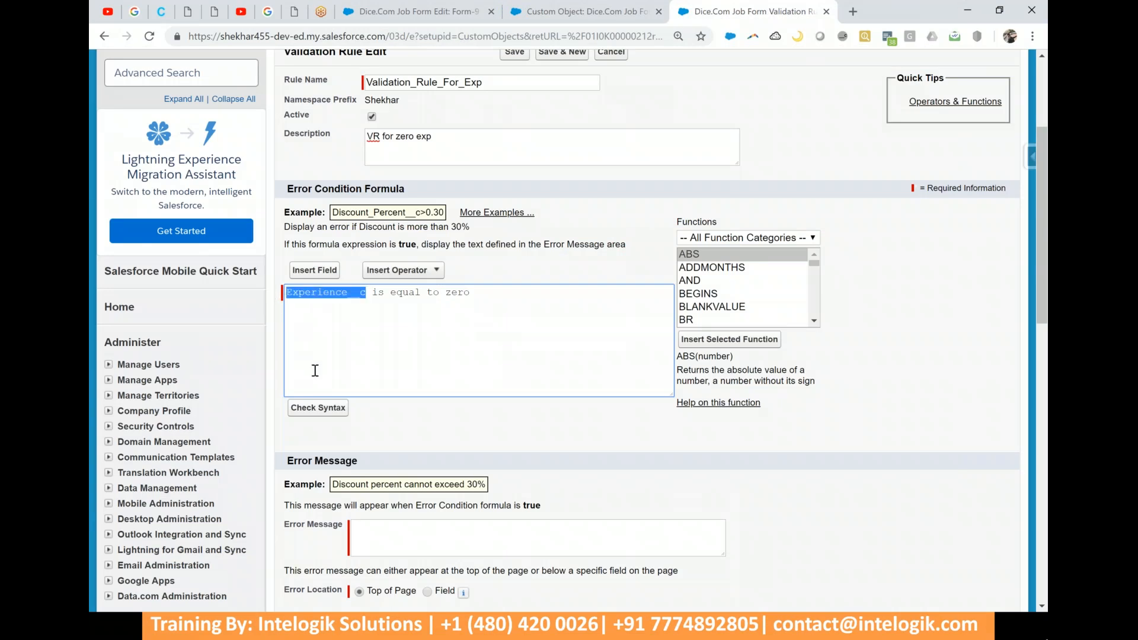
key(BackSpace)
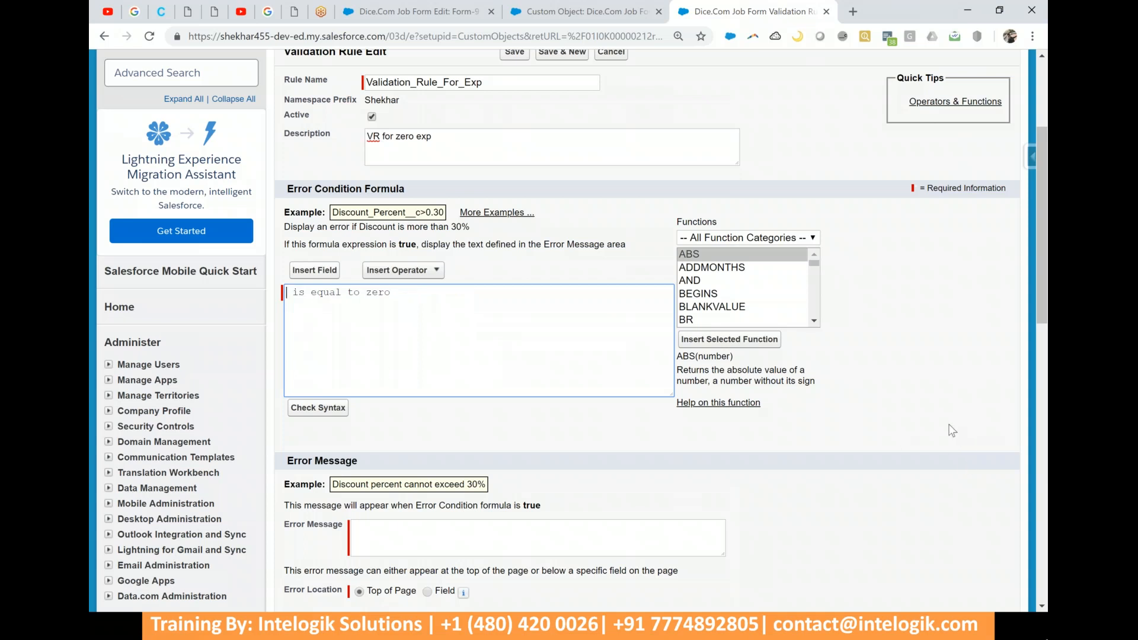
key(alt+Tab)
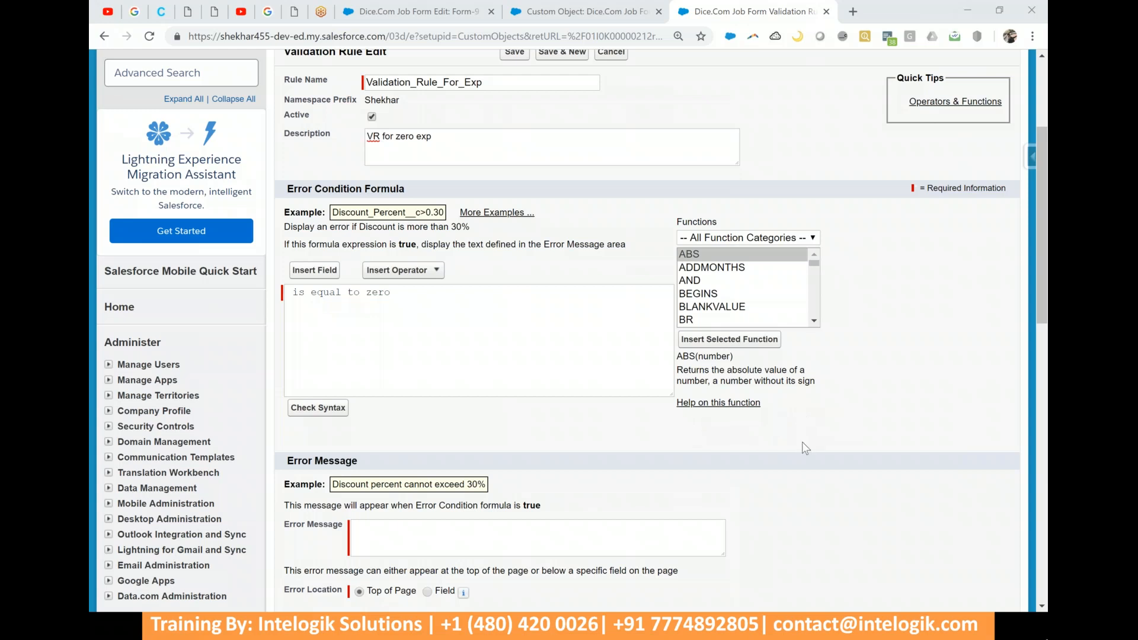
mouse_move(331, 235)
mouse_down()
mouse_move(365, 248)
mouse_move(249, 264)
mouse_up()
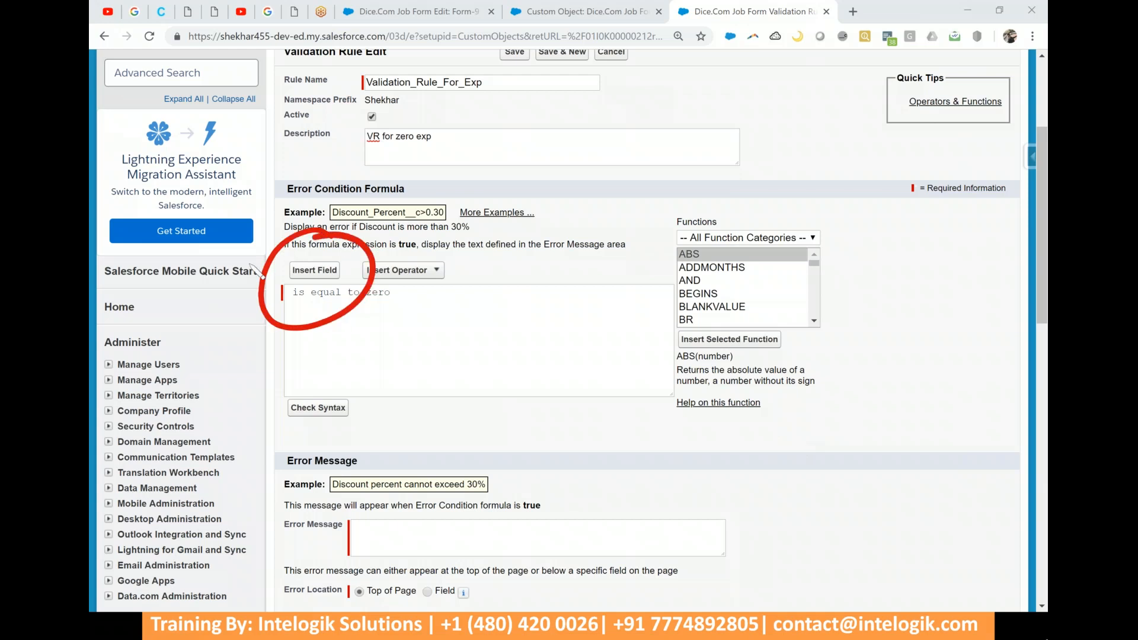
right_click(250, 264)
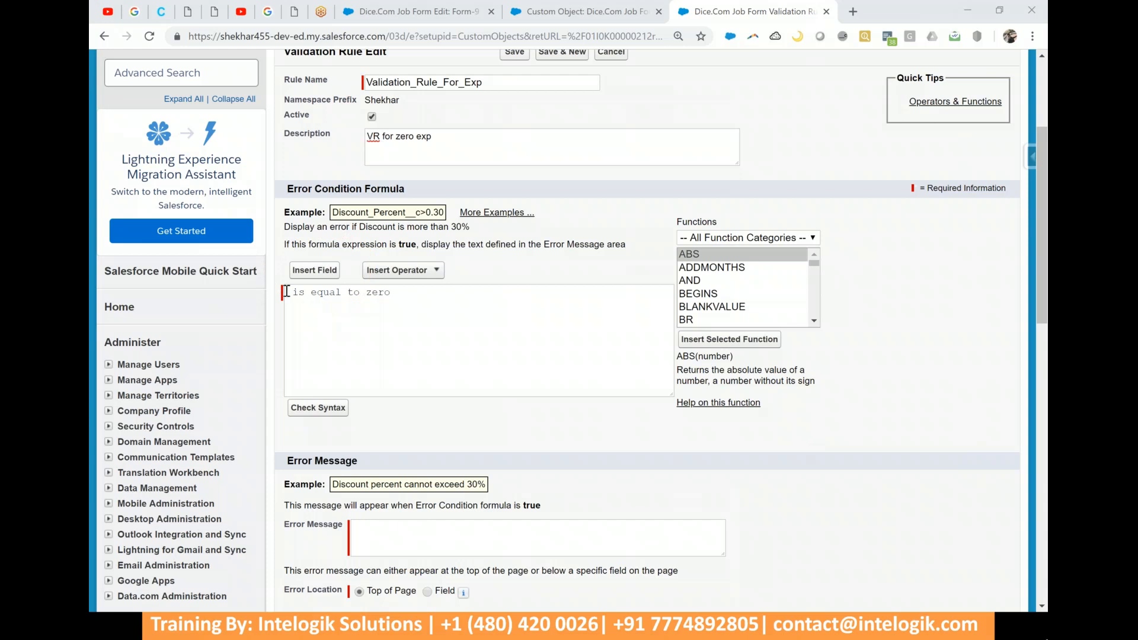
- Insert the Experience field of Dice.Com Job Form at the start of the formula, before "is equal to zero", and highlight it
click(301, 336)
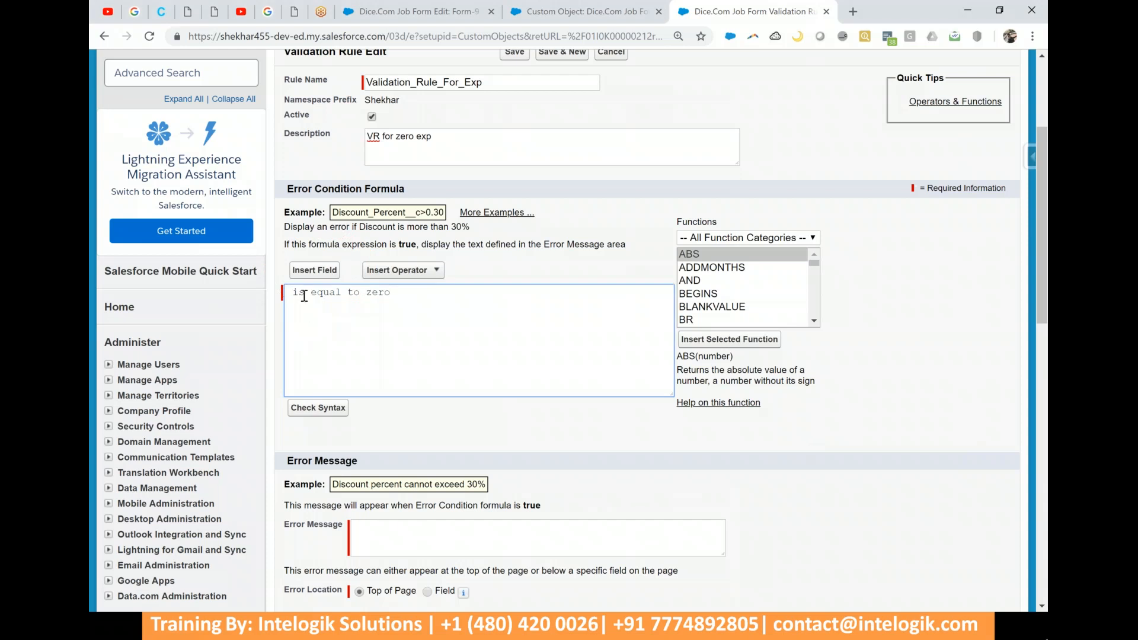
click(322, 273)
click(326, 275)
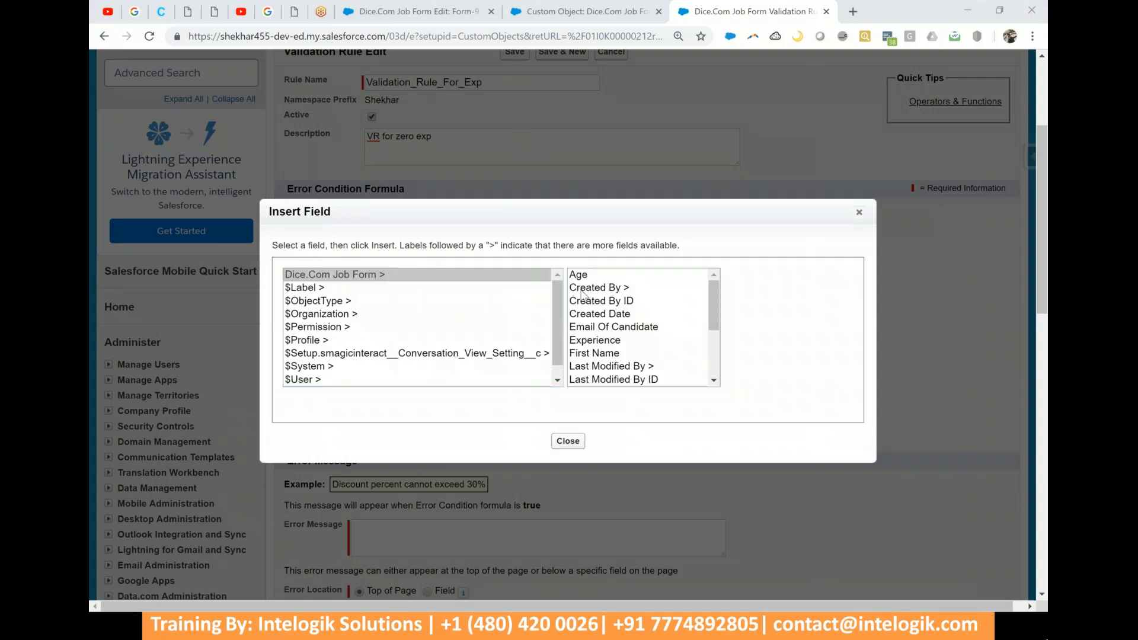
drag(713, 295, 714, 316)
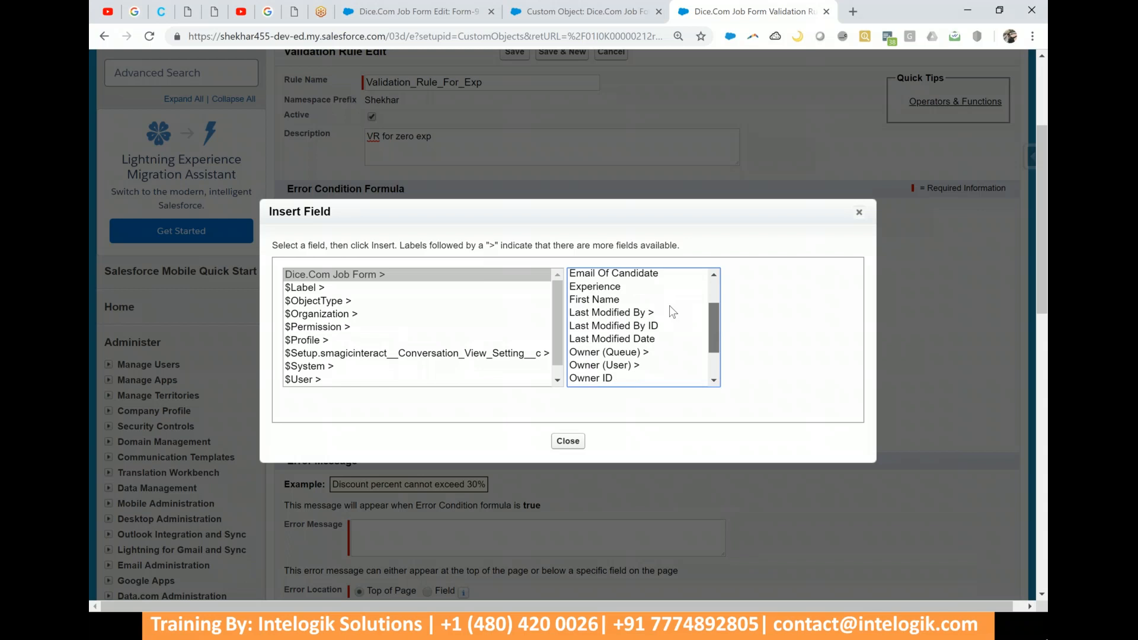
click(628, 288)
click(777, 358)
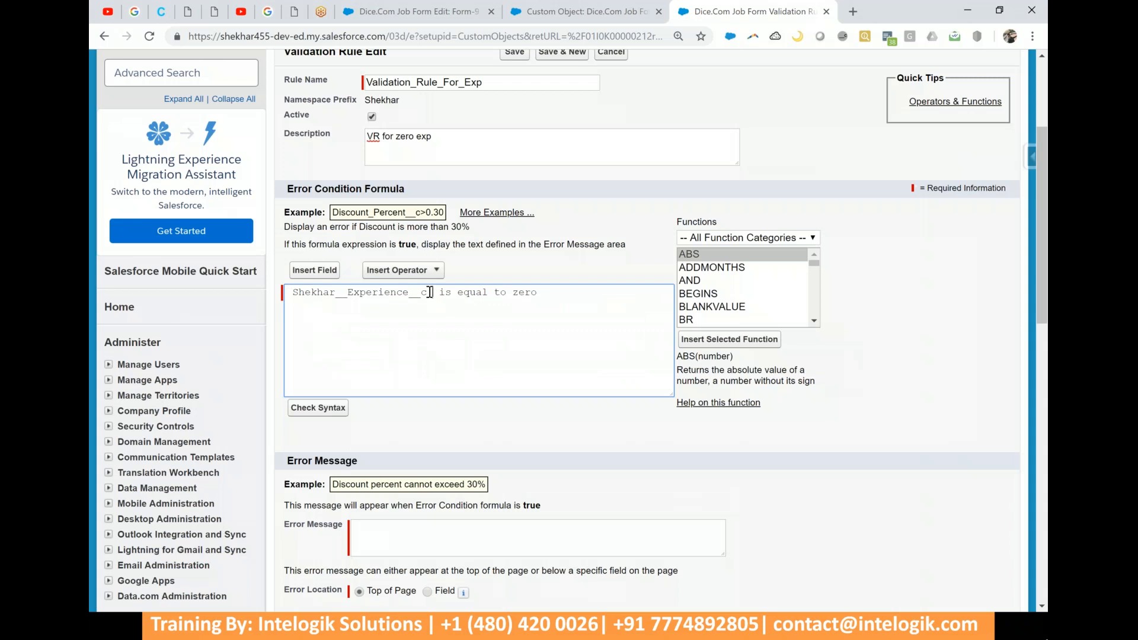
drag(427, 292, 292, 292)
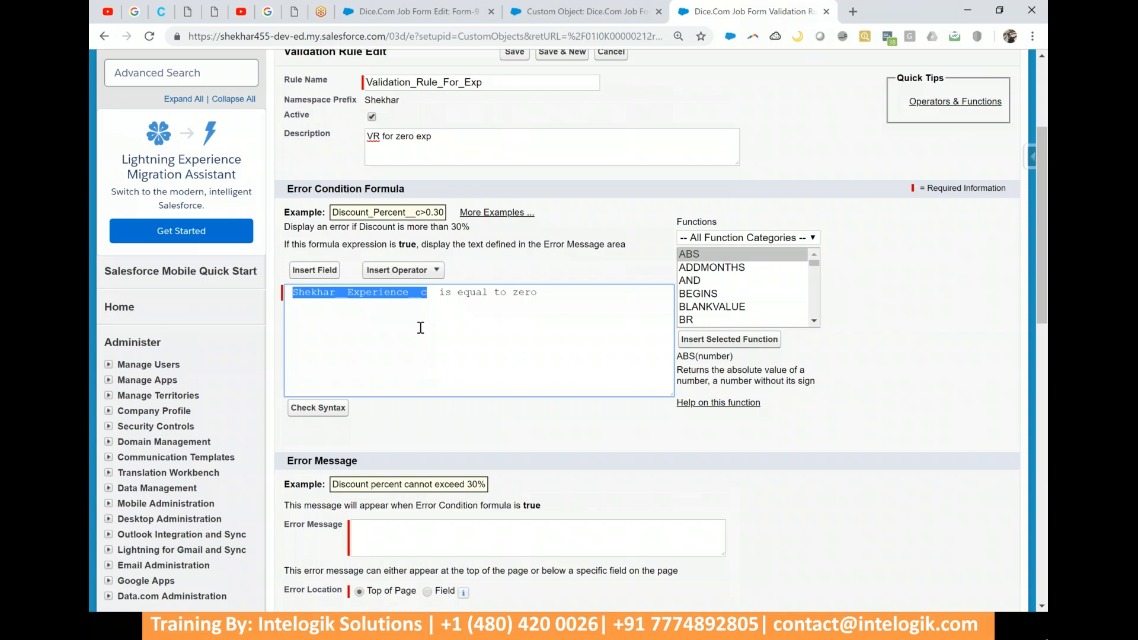
- Replace the words "is equal to" in the formula with the = Equal operator
drag(439, 294, 507, 306)
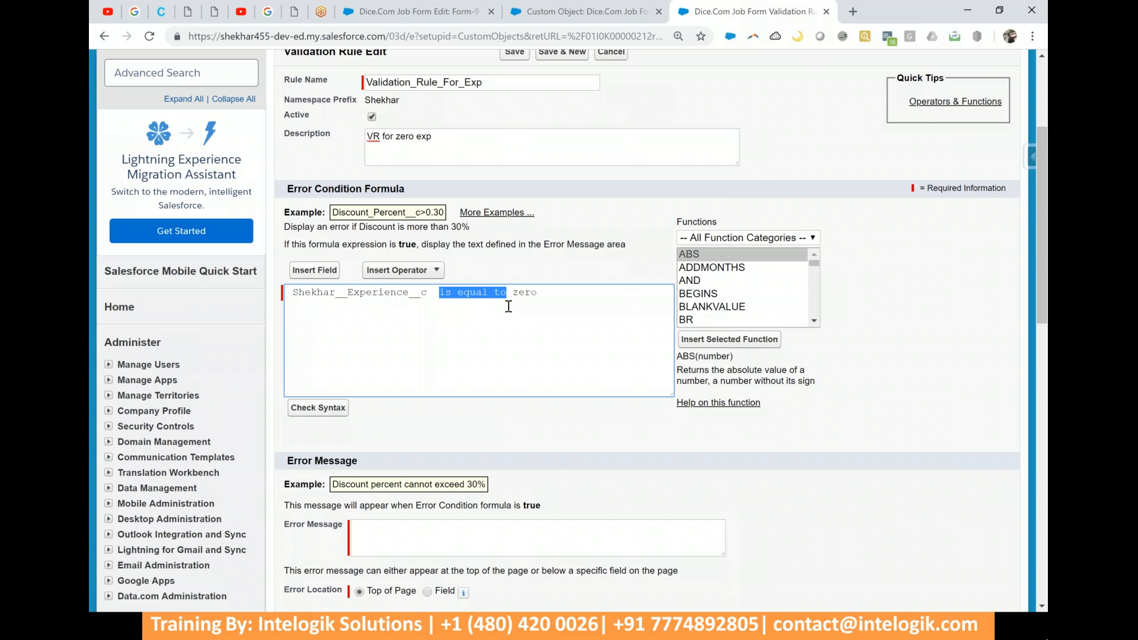
click(401, 274)
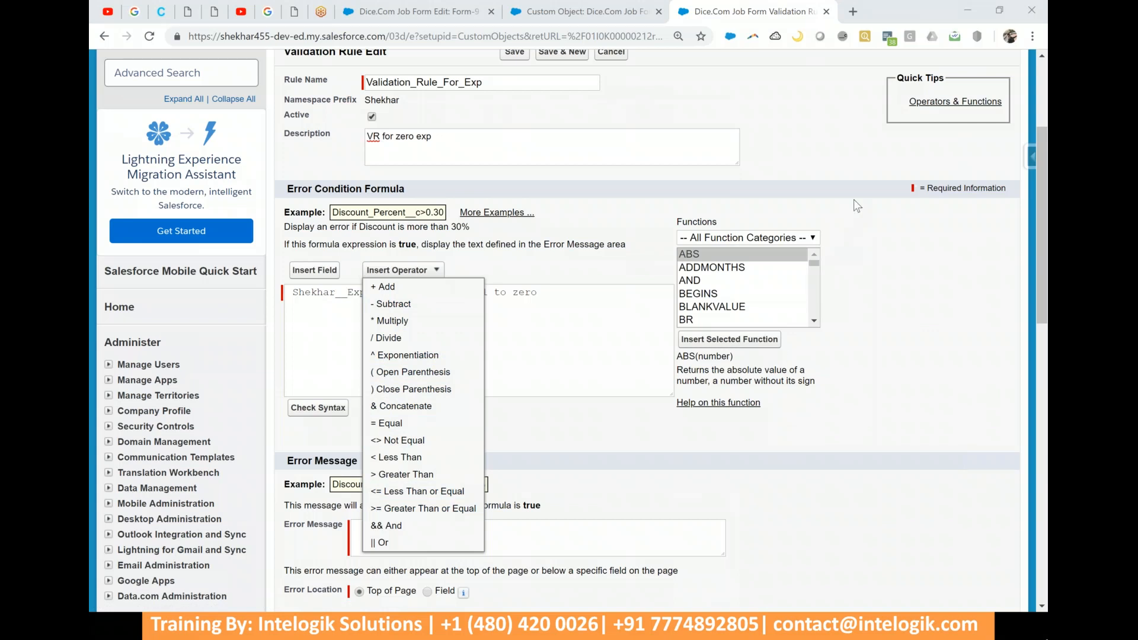
drag(506, 318, 396, 421)
click(396, 422)
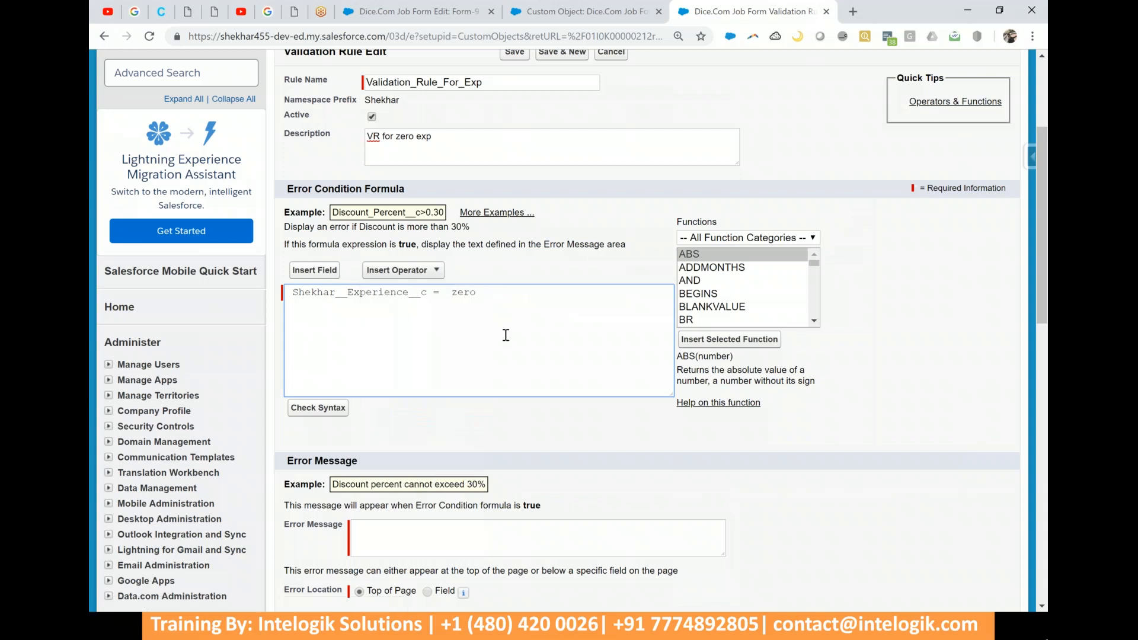
- Replace the word "zero" in the formula with the number 0
double_click(463, 293)
key(BackSpace)
text(0)
click(553, 432)
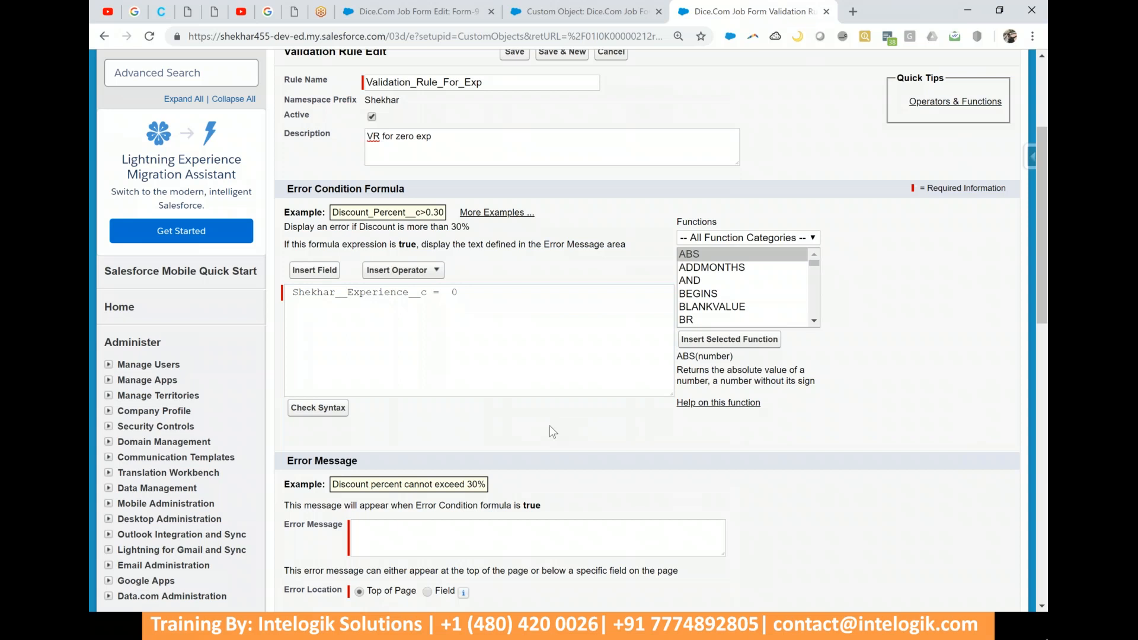
- Circle the syntax check option with the pen, erase the circle, and check the error condition formula's syntax
mouse_move(348, 369)
mouse_down()
mouse_move(279, 411)
mouse_move(323, 371)
mouse_move(309, 376)
mouse_up()
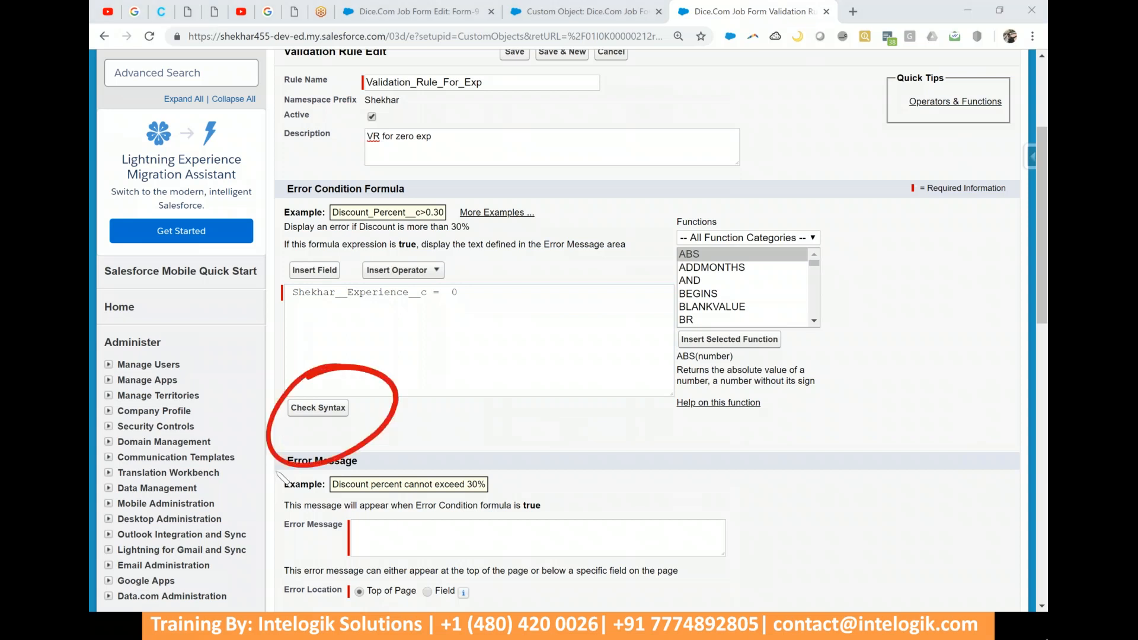
key(Escape)
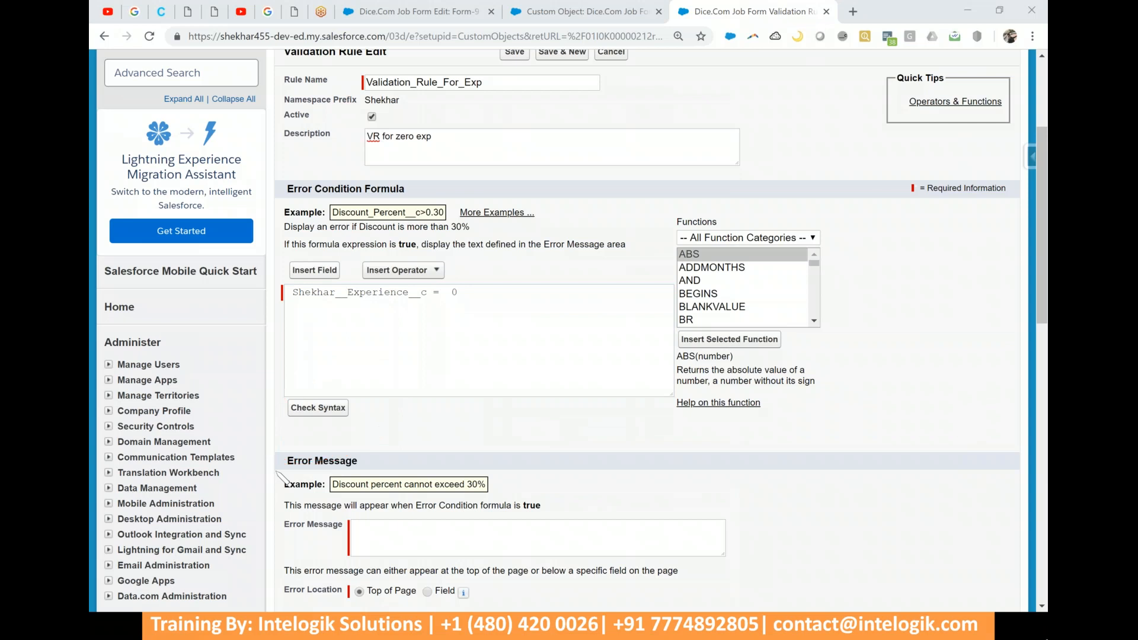
click(317, 407)
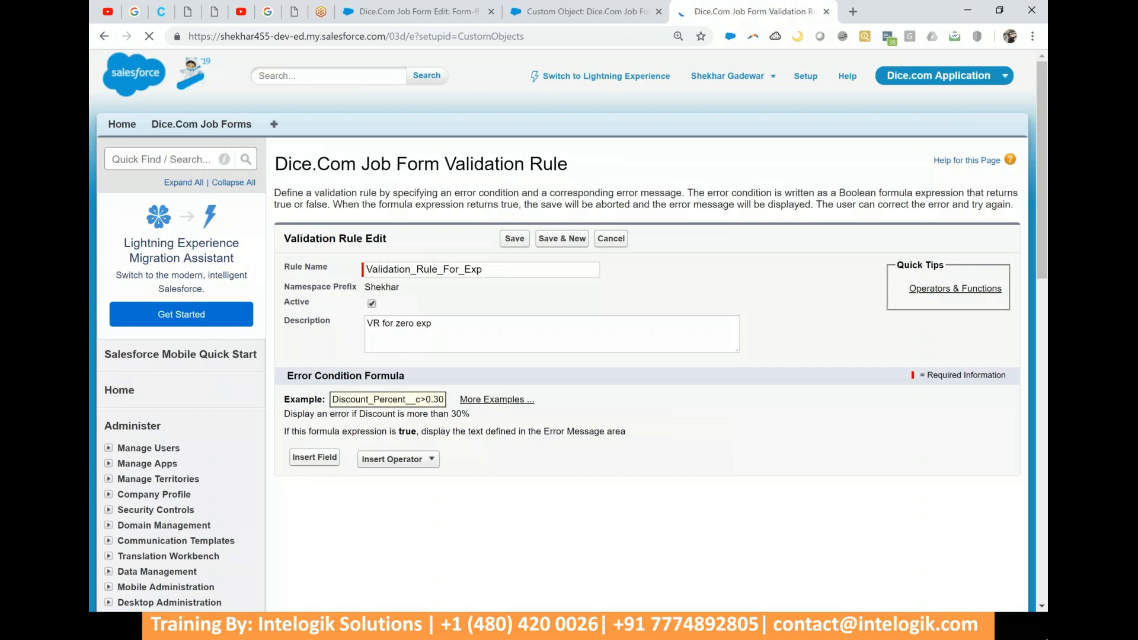
scroll(276, 471, down, 6)
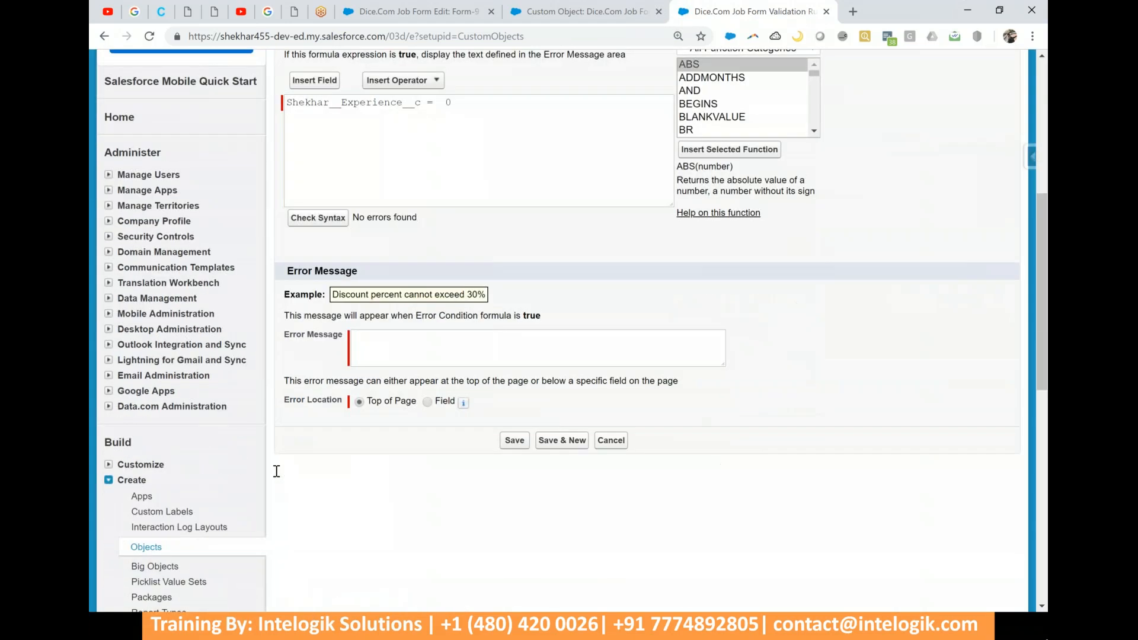
- Circle the syntax check result with the on-screen pen and draw a check mark beside it
mouse_move(424, 184)
mouse_down()
mouse_move(320, 243)
mouse_move(426, 178)
mouse_up()
drag(491, 191, 541, 170)
drag(658, 69, 716, 37)
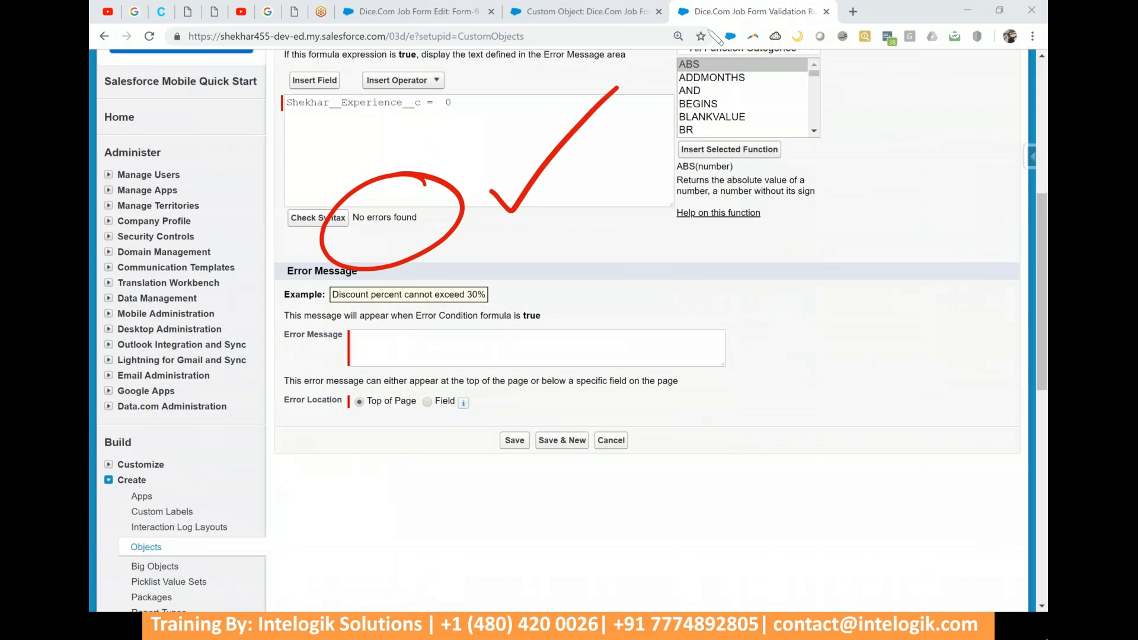
- Erase the earlier pen marks, circle the Error Message section, draw a small circle beneath it, and clear the drawing
key(Escape)
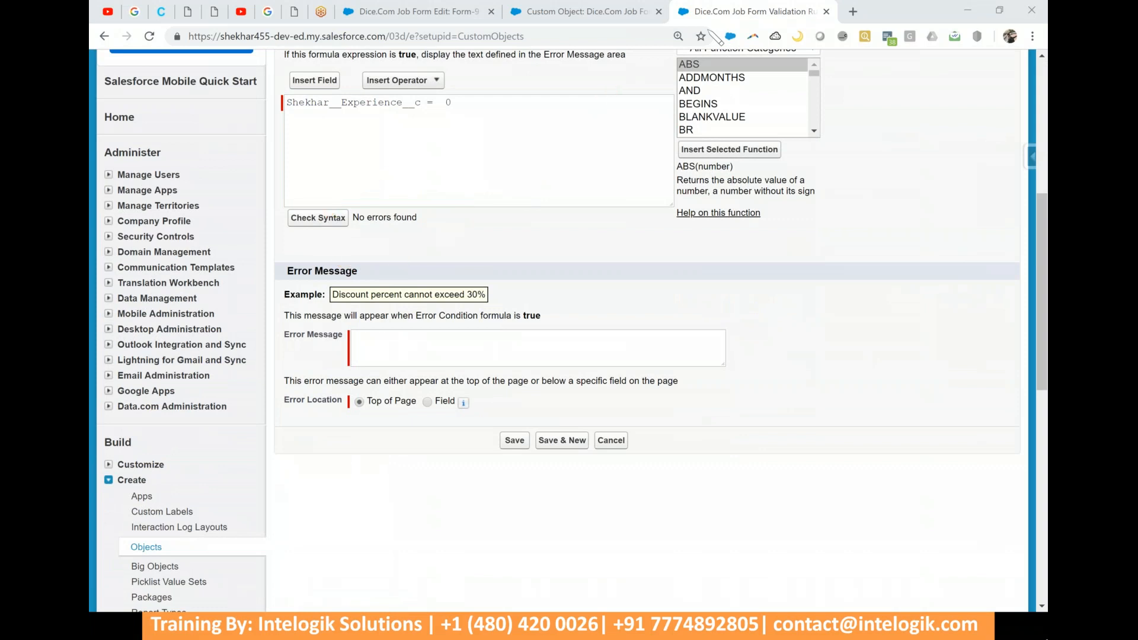
mouse_move(654, 259)
mouse_down()
mouse_move(335, 533)
mouse_move(599, 245)
mouse_move(654, 268)
mouse_up()
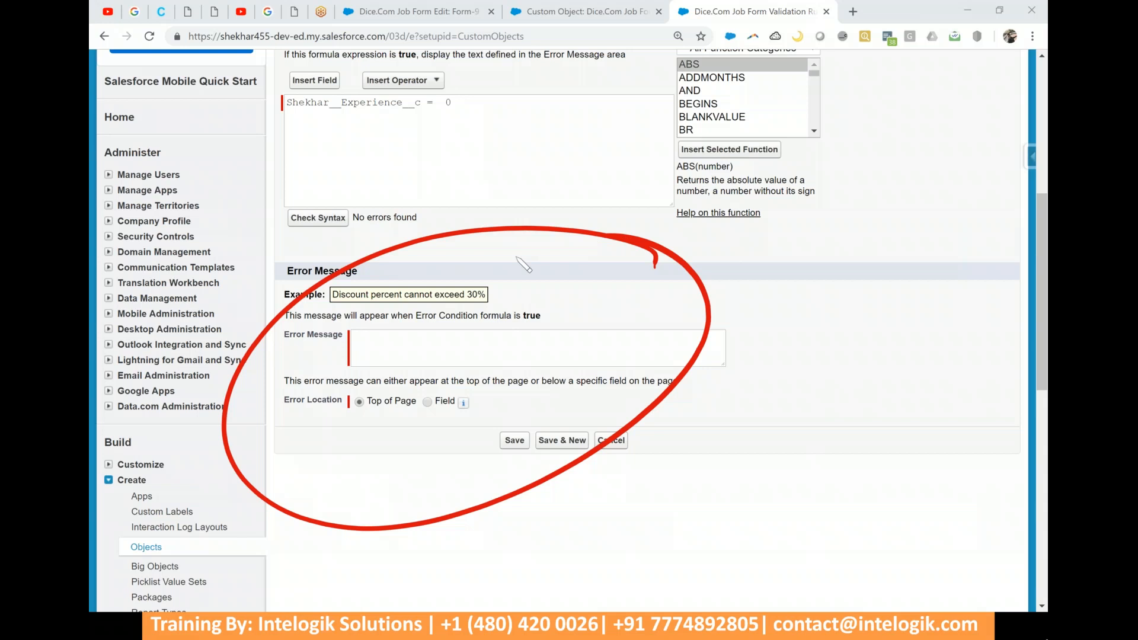
mouse_move(702, 470)
mouse_down()
mouse_move(708, 536)
mouse_move(700, 471)
mouse_up()
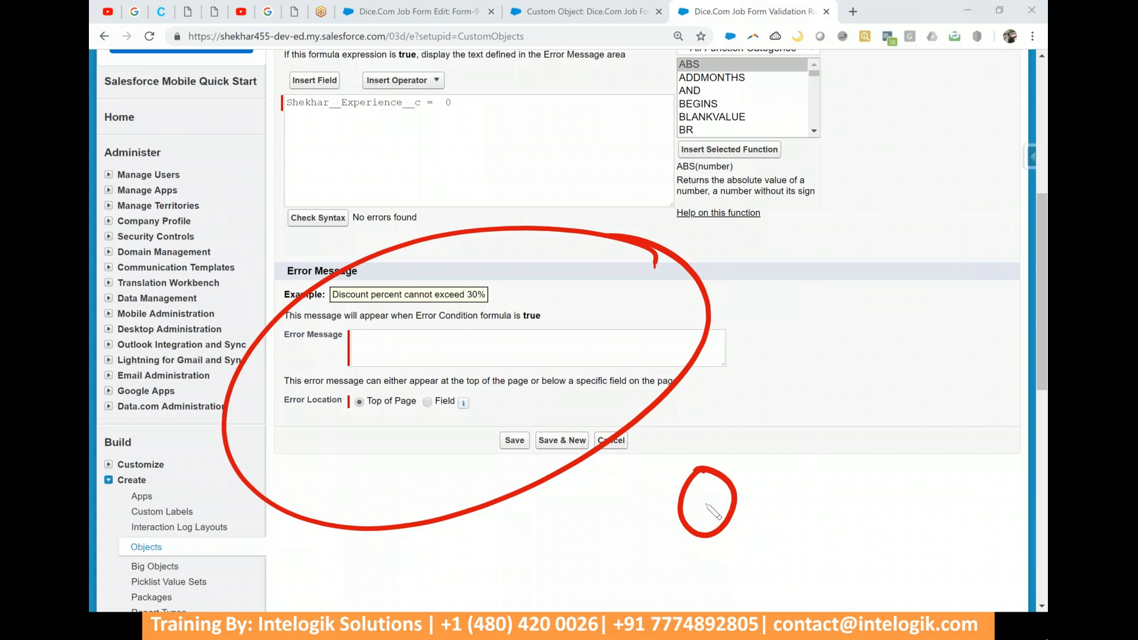
right_click(705, 503)
- Enter "Sorry! We can not place candidates with zero experience." as the validation rule's error message
click(594, 342)
text(rry)
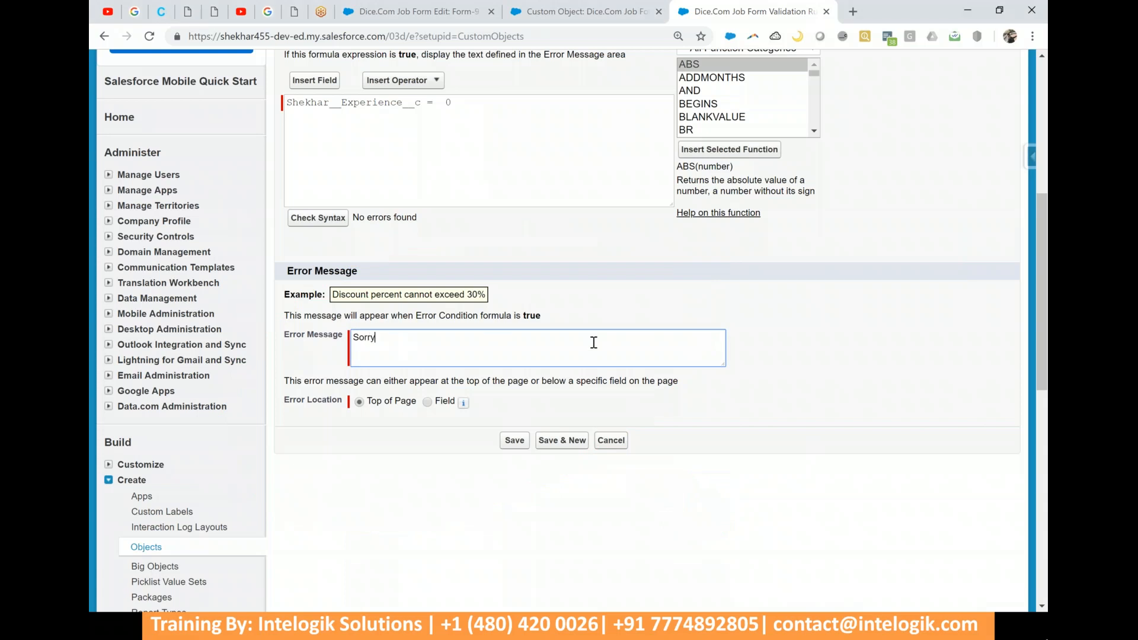
text(! )
text(We can not pla)
text(ced)
key(BackSpace)
text(w)
key(BackSpace)
text(candidates)
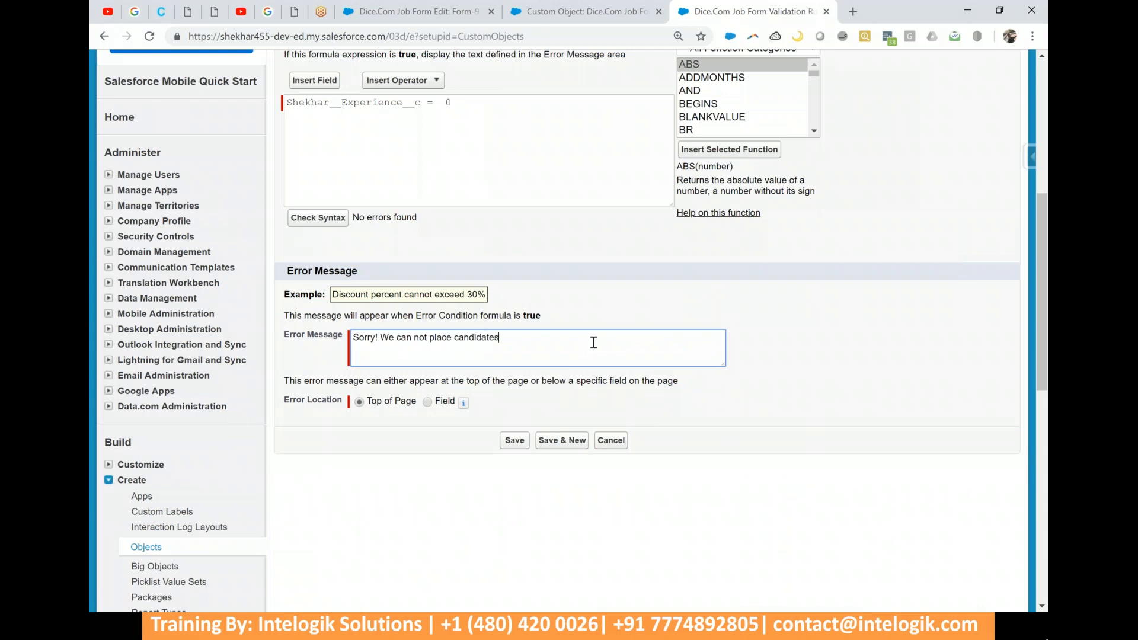
text( with zero exp)
text(eie)
text(rience)
text(.)
- Close the custom object's browser tab and switch to the Form-9 edit page
drag(366, 402, 458, 403)
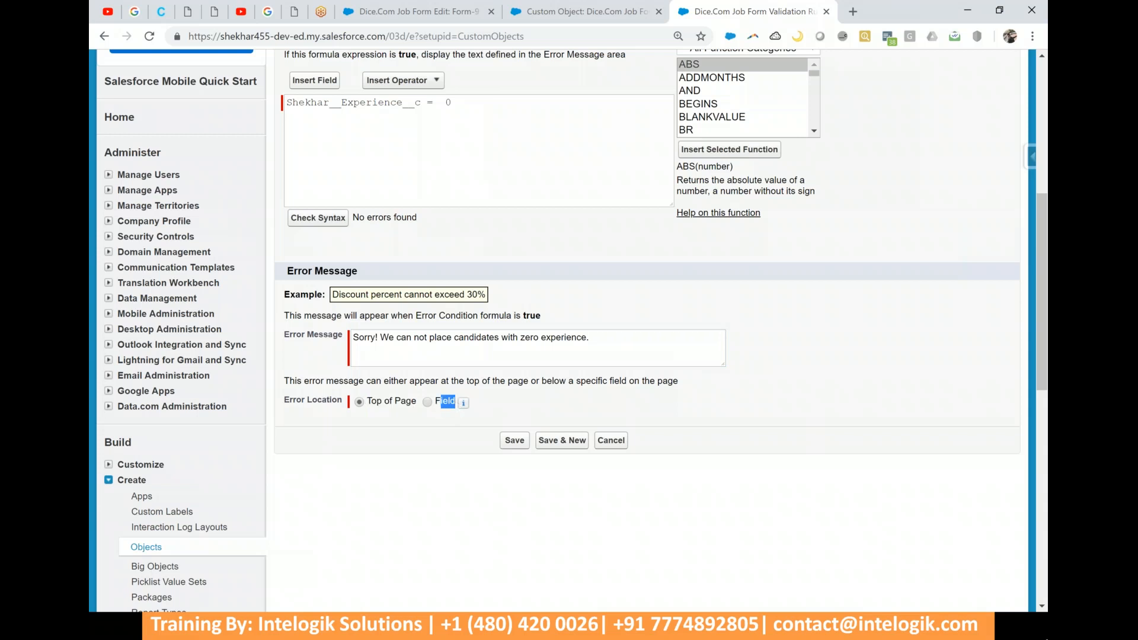
click(593, 12)
click(658, 12)
click(415, 11)
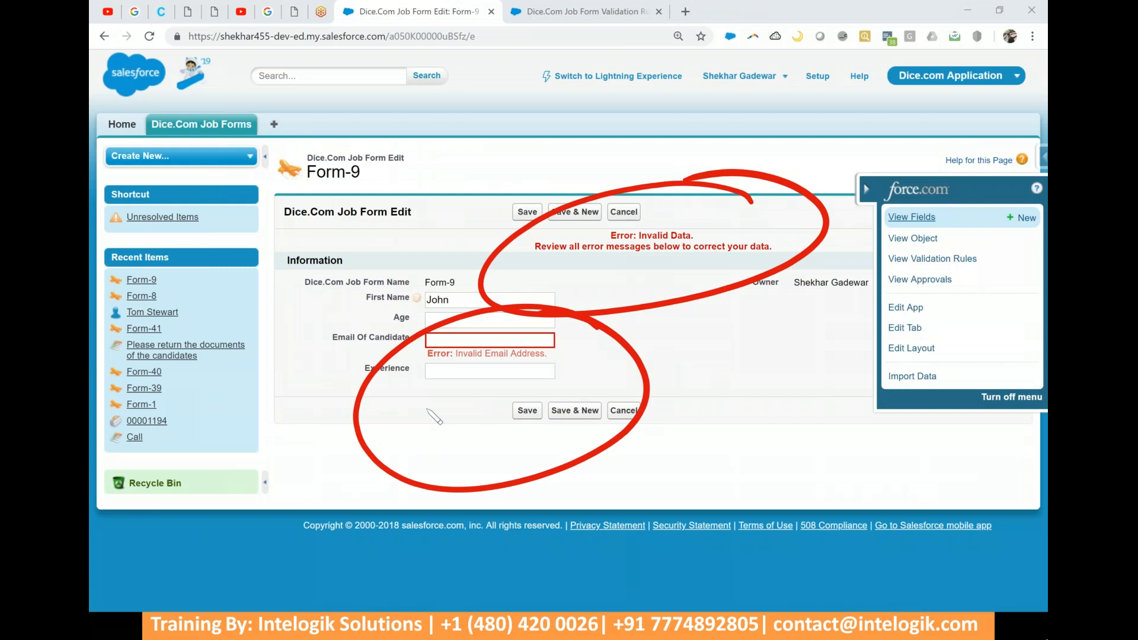
- Write CPOV over the Form-9 edit page with the on-screen pen, underline it twice, and erase the marks
mouse_move(718, 477)
mouse_down()
mouse_move(715, 537)
mouse_move(751, 505)
mouse_up()
mouse_move(752, 456)
mouse_down()
mouse_move(765, 498)
mouse_move(769, 464)
mouse_up()
drag(813, 407, 812, 407)
drag(826, 391, 824, 369)
mouse_move(750, 542)
mouse_down()
mouse_move(881, 422)
mouse_move(918, 425)
mouse_up()
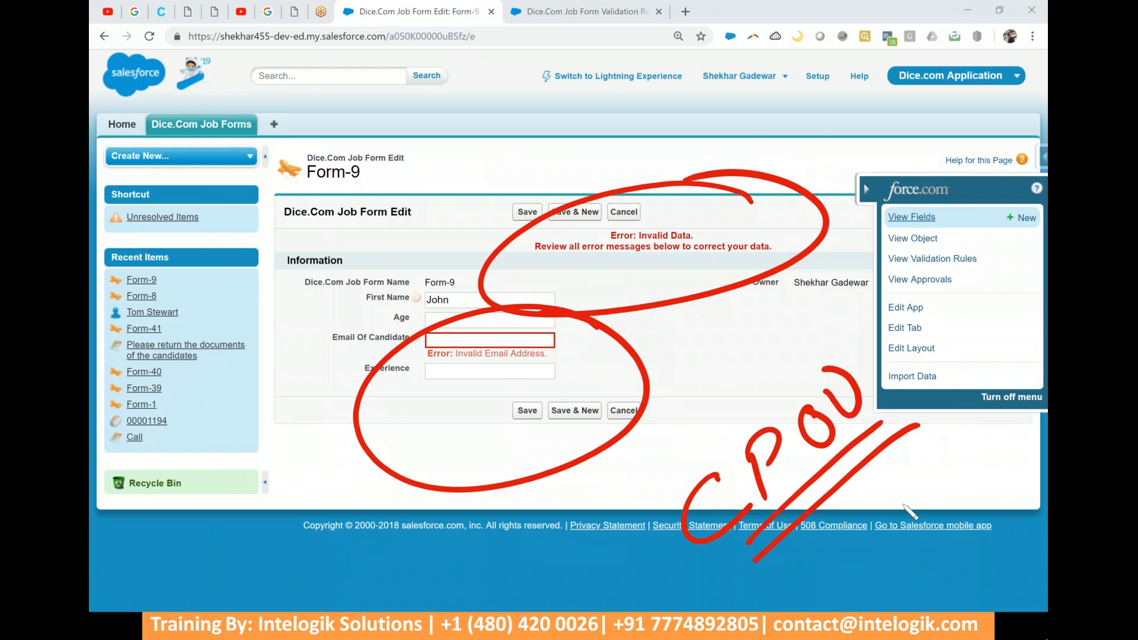
key(e)
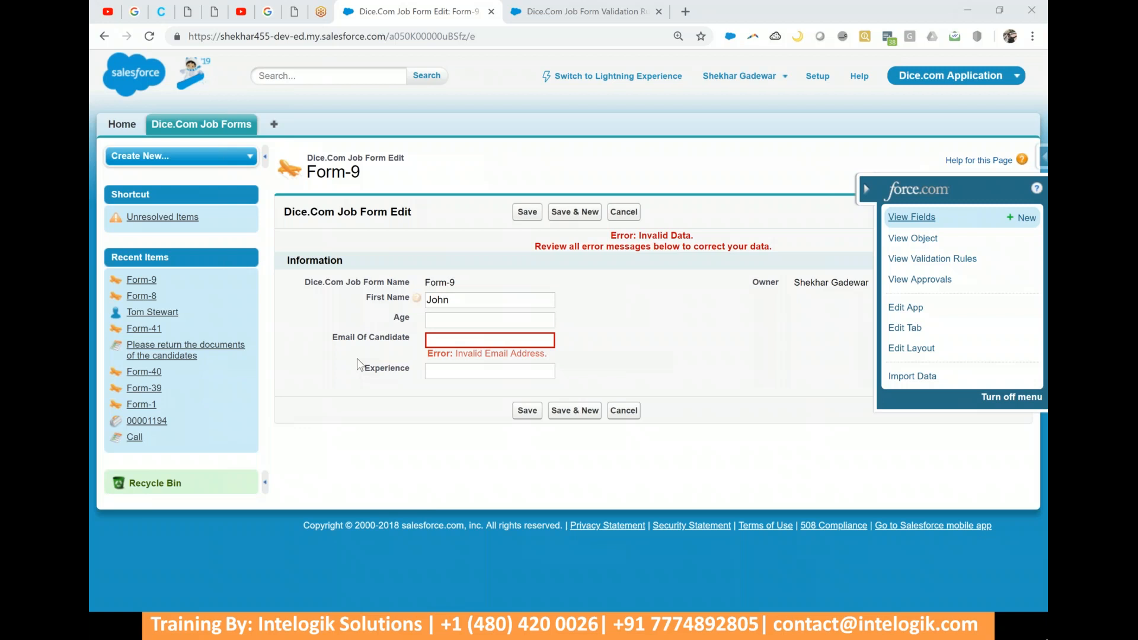
- Write CPOV and TPOV with the on-screen pen, circle each one, and erase the drawing
drag(634, 423, 666, 454)
mouse_move(669, 398)
mouse_down()
mouse_move(689, 440)
mouse_move(689, 406)
mouse_up()
mouse_move(725, 353)
mouse_down()
mouse_move(773, 358)
mouse_move(782, 305)
mouse_up()
mouse_move(785, 282)
mouse_down()
mouse_move(593, 531)
mouse_move(794, 283)
mouse_up()
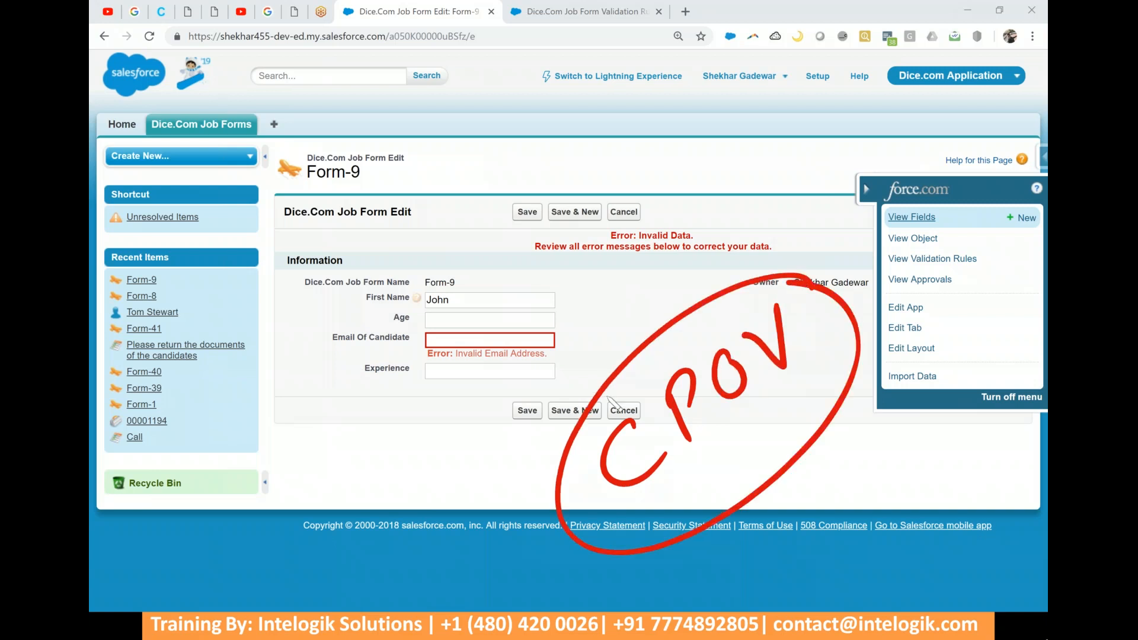
mouse_move(543, 245)
mouse_down()
mouse_move(563, 310)
mouse_move(548, 229)
mouse_up()
drag(597, 186, 623, 253)
drag(599, 191, 628, 182)
mouse_move(658, 127)
mouse_down()
mouse_move(661, 175)
mouse_move(652, 131)
mouse_move(715, 87)
mouse_move(782, 118)
mouse_move(699, 83)
mouse_up()
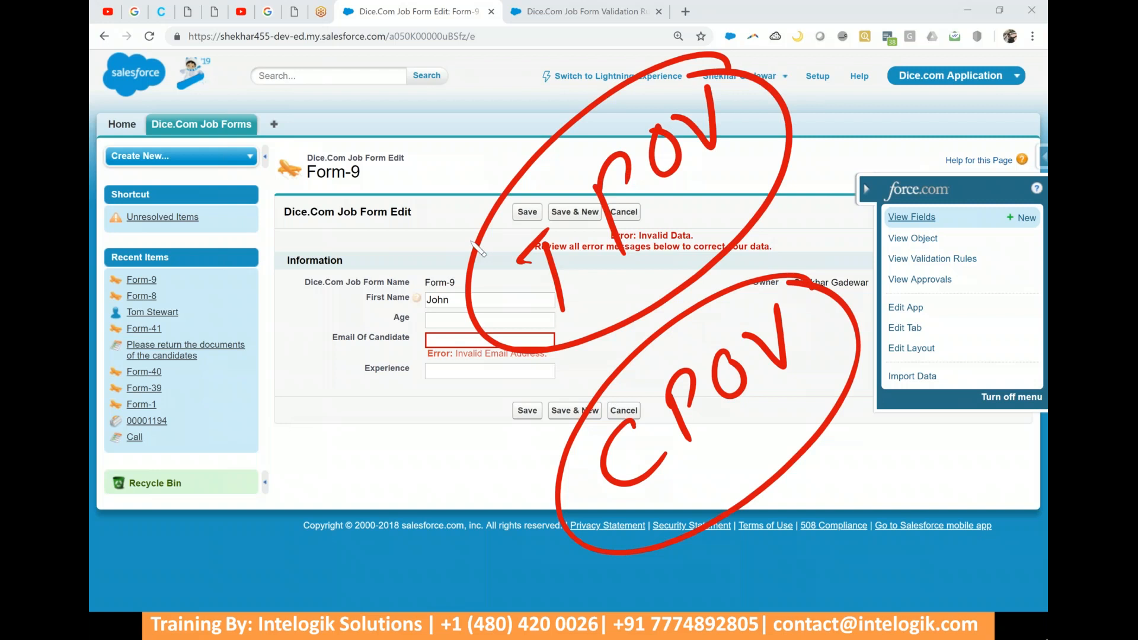
key(e)
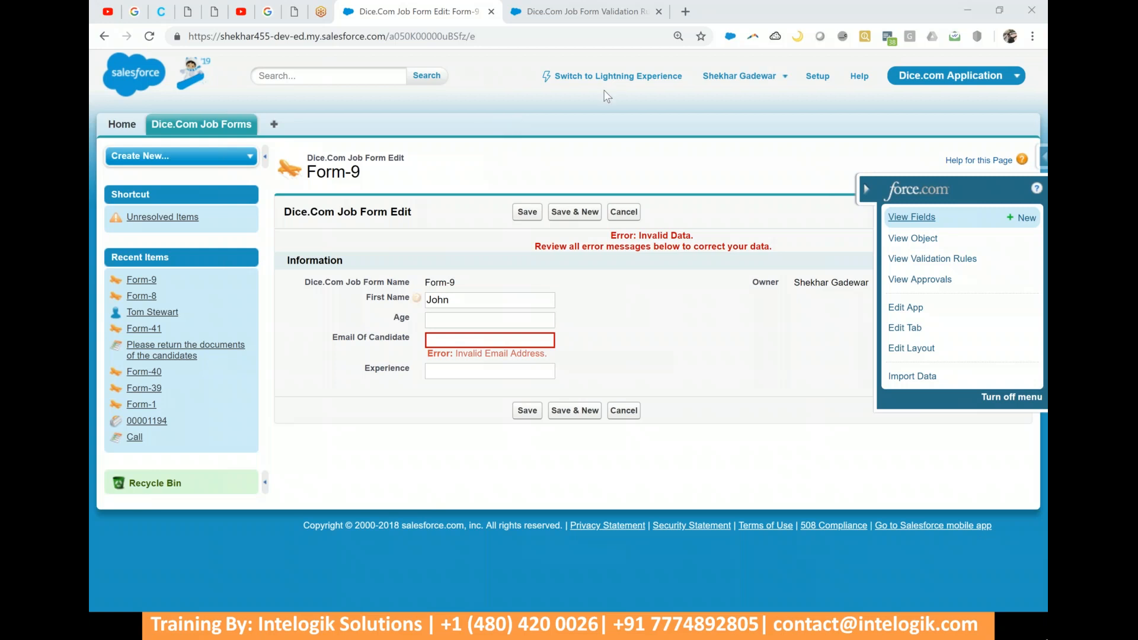
- Set the validation rule's error location to the Experience field and save the rule
click(613, 2)
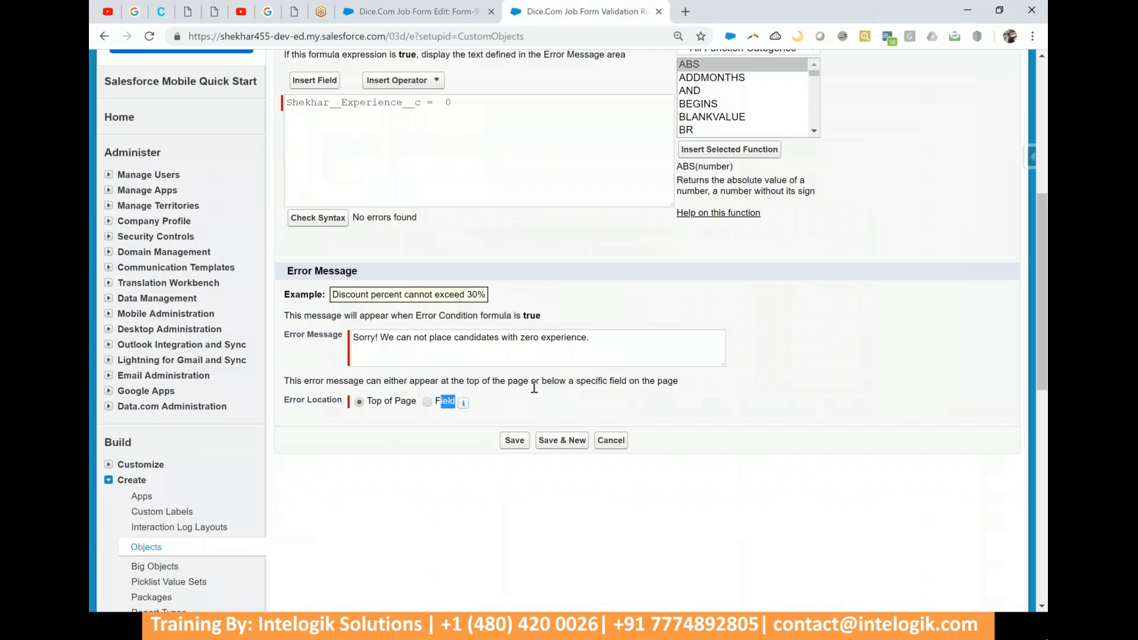
click(426, 402)
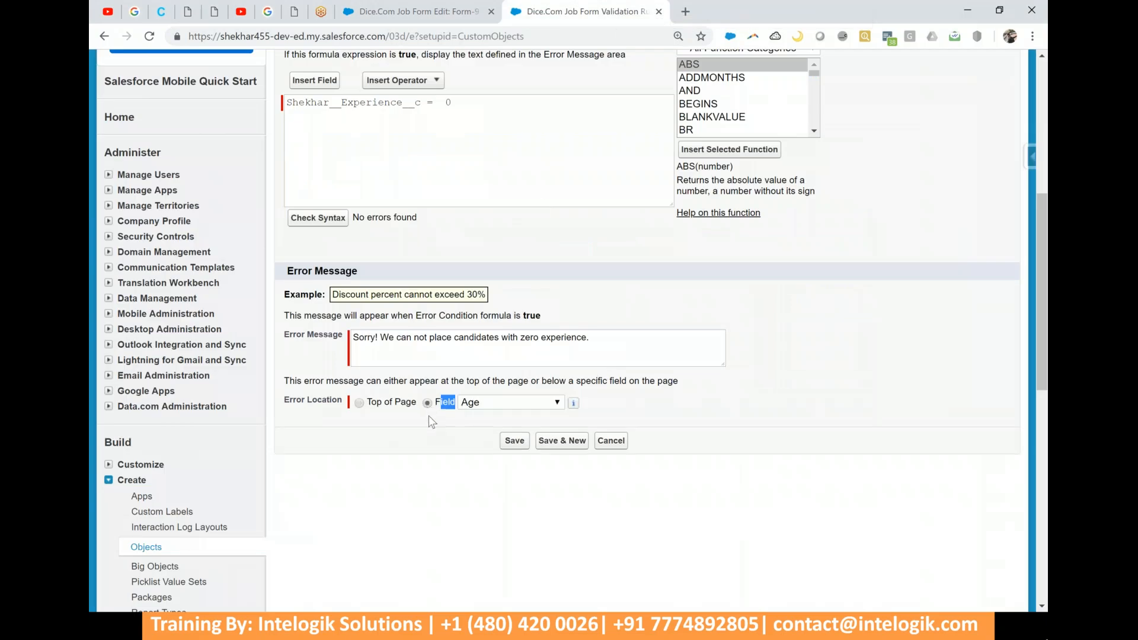
click(509, 404)
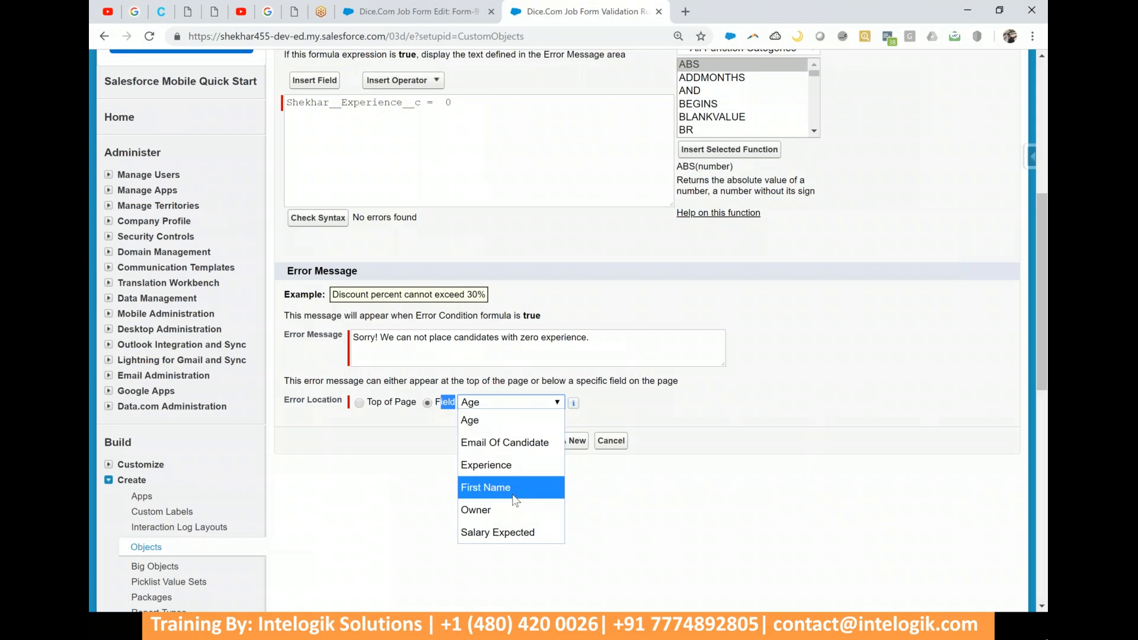
click(521, 464)
click(515, 442)
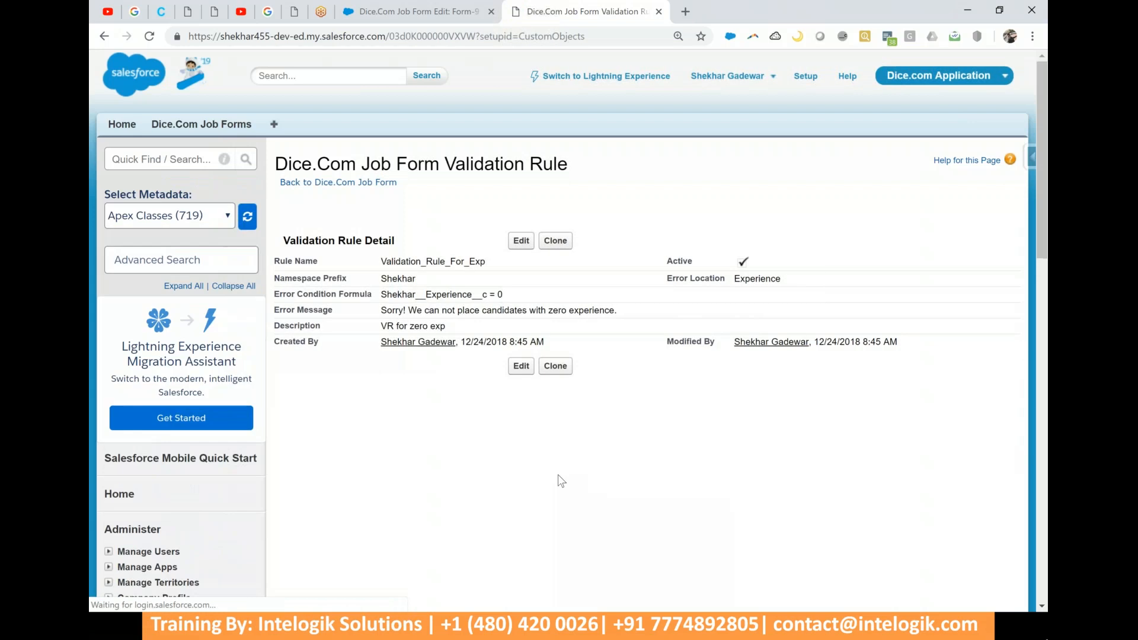
- Circle the saved rule's Active and Error Location details with the pen, and write an underlined NEVER below
mouse_move(753, 222)
mouse_down()
mouse_move(818, 239)
mouse_move(734, 221)
mouse_up()
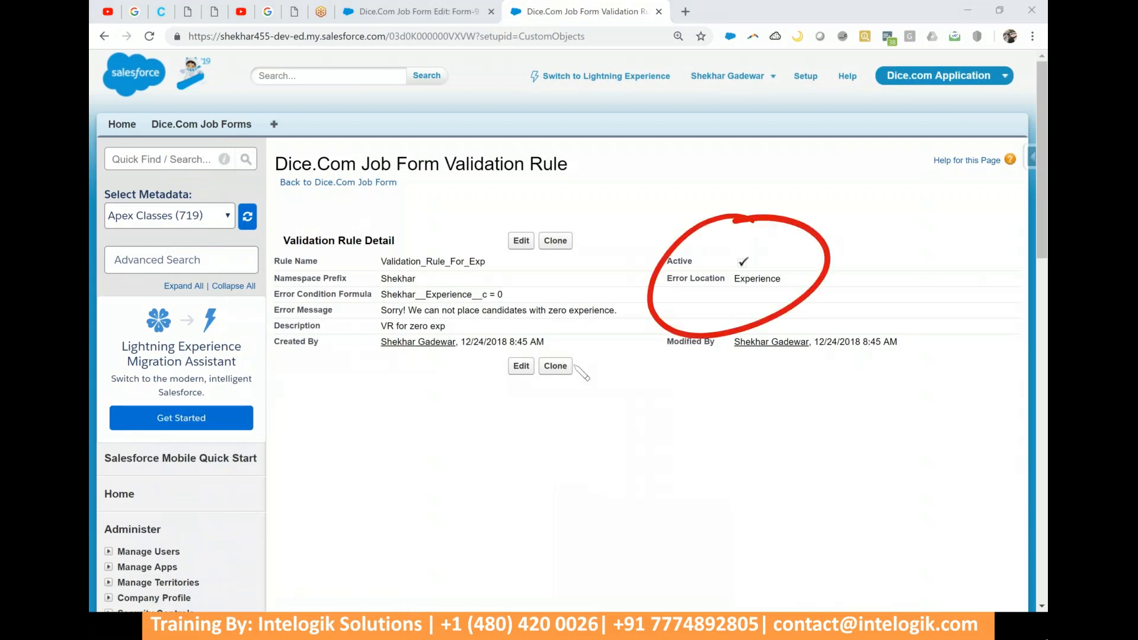
mouse_move(567, 506)
mouse_down()
mouse_move(583, 553)
mouse_move(585, 489)
mouse_up()
drag(609, 474, 629, 513)
click(639, 466)
mouse_move(645, 463)
mouse_down()
mouse_move(687, 437)
mouse_move(692, 474)
mouse_up()
mouse_move(718, 409)
mouse_down()
mouse_move(724, 455)
mouse_move(741, 435)
mouse_up()
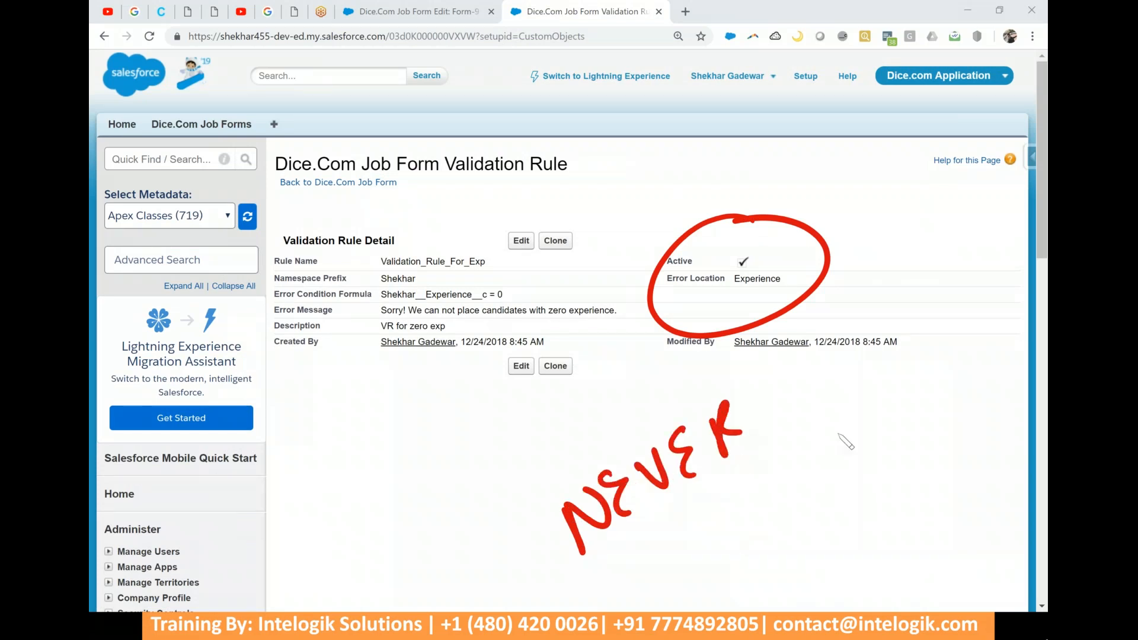
drag(605, 596, 850, 426)
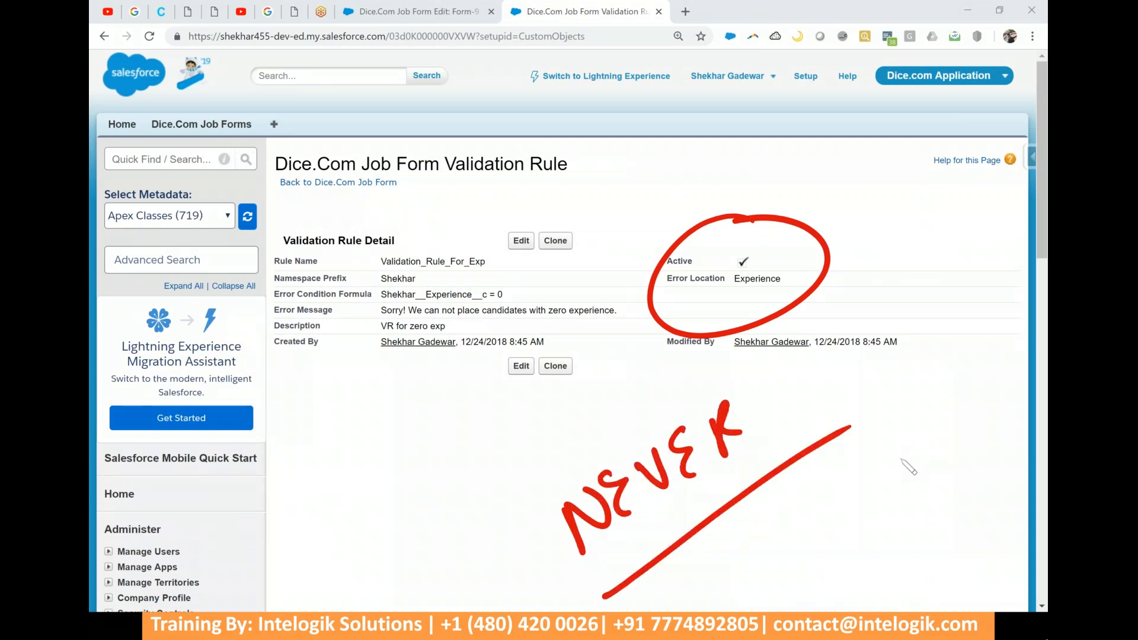
- Open the Dice.Com Job Forms home page and draw the circled pen notes "any" and "SF" on it, erasing them at the end
click(418, 11)
click(225, 130)
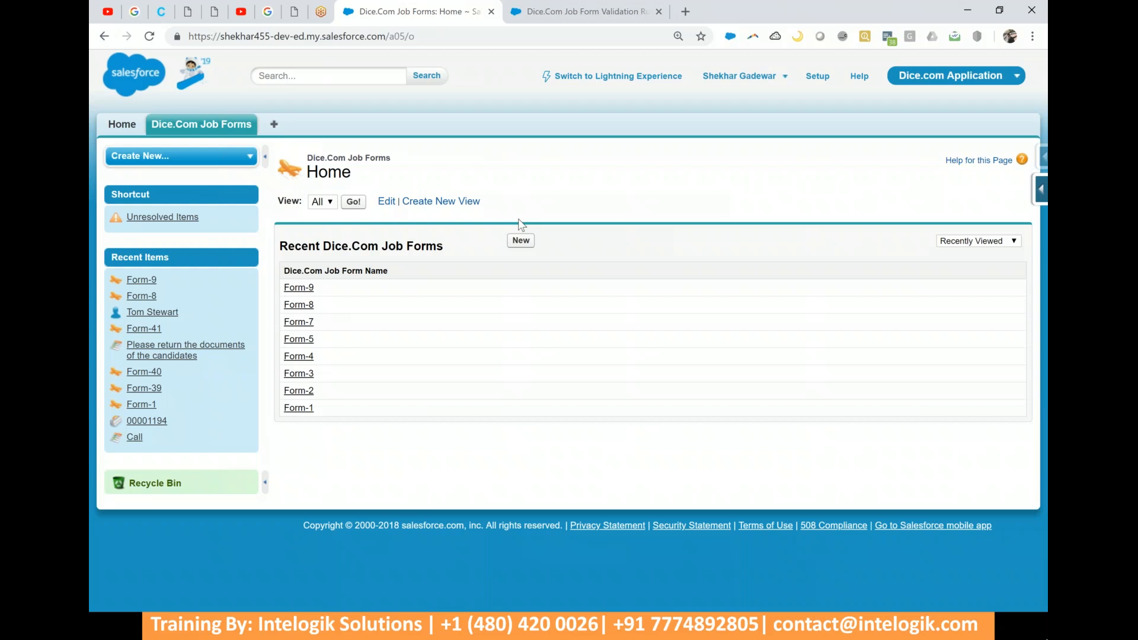
drag(493, 300, 511, 319)
mouse_move(522, 276)
mouse_down()
mouse_move(544, 297)
mouse_move(599, 220)
mouse_move(591, 326)
mouse_up()
mouse_move(645, 192)
mouse_down()
mouse_move(516, 441)
mouse_move(593, 205)
mouse_up()
mouse_move(738, 407)
mouse_down()
mouse_move(711, 430)
mouse_move(714, 457)
mouse_move(774, 370)
mouse_move(765, 394)
mouse_up()
drag(794, 344, 724, 471)
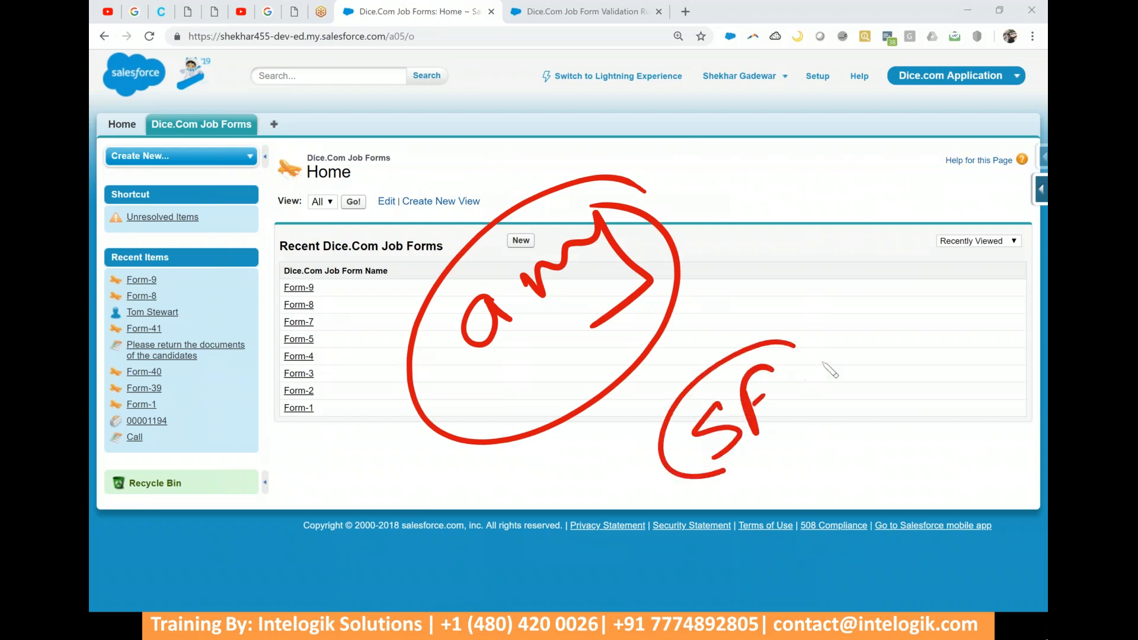
drag(823, 363, 767, 341)
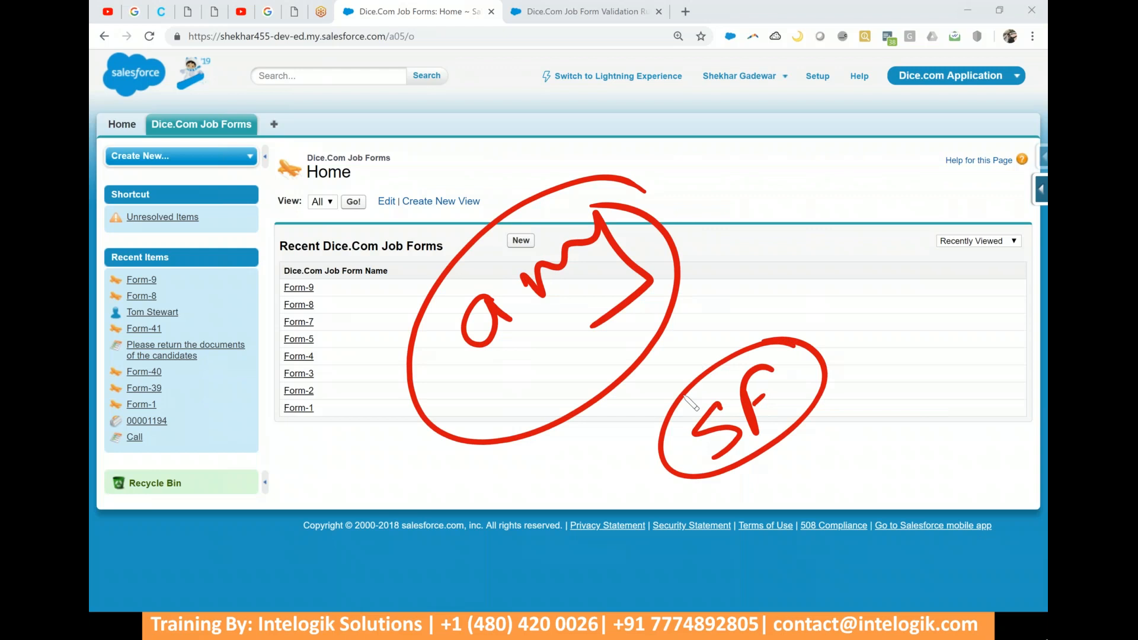
key(Escape)
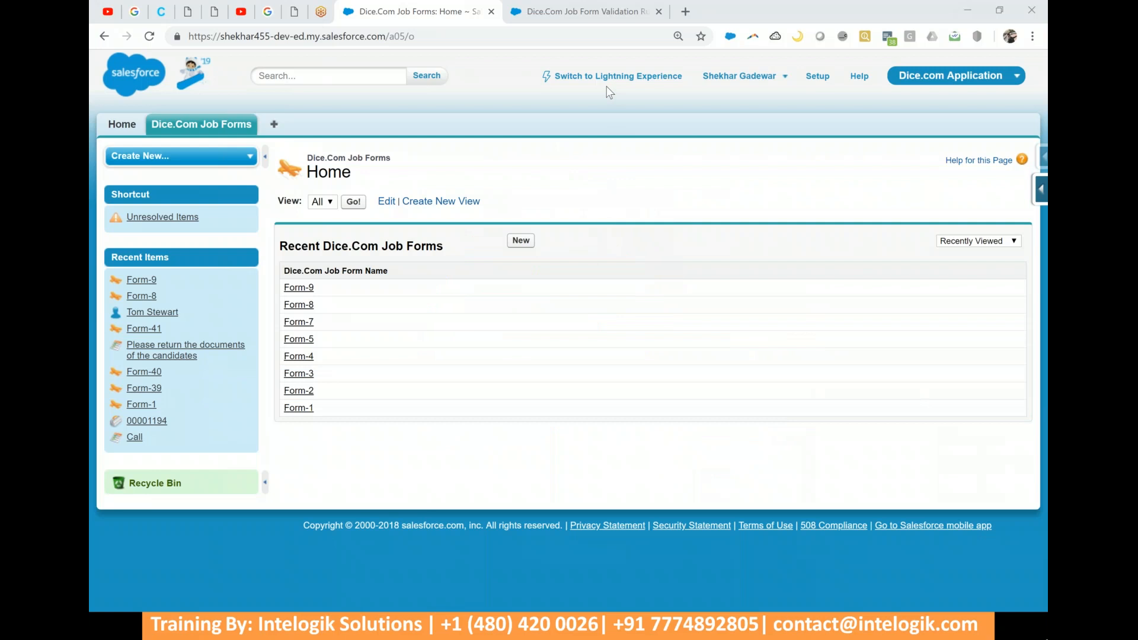
- Write "A/Dev" across the job forms list with the on-screen pen, underline it, and erase the marks
mouse_move(425, 425)
mouse_down()
mouse_move(467, 383)
mouse_move(440, 370)
mouse_up()
drag(455, 284, 513, 389)
drag(560, 295, 542, 337)
drag(580, 280, 654, 262)
drag(430, 498, 729, 254)
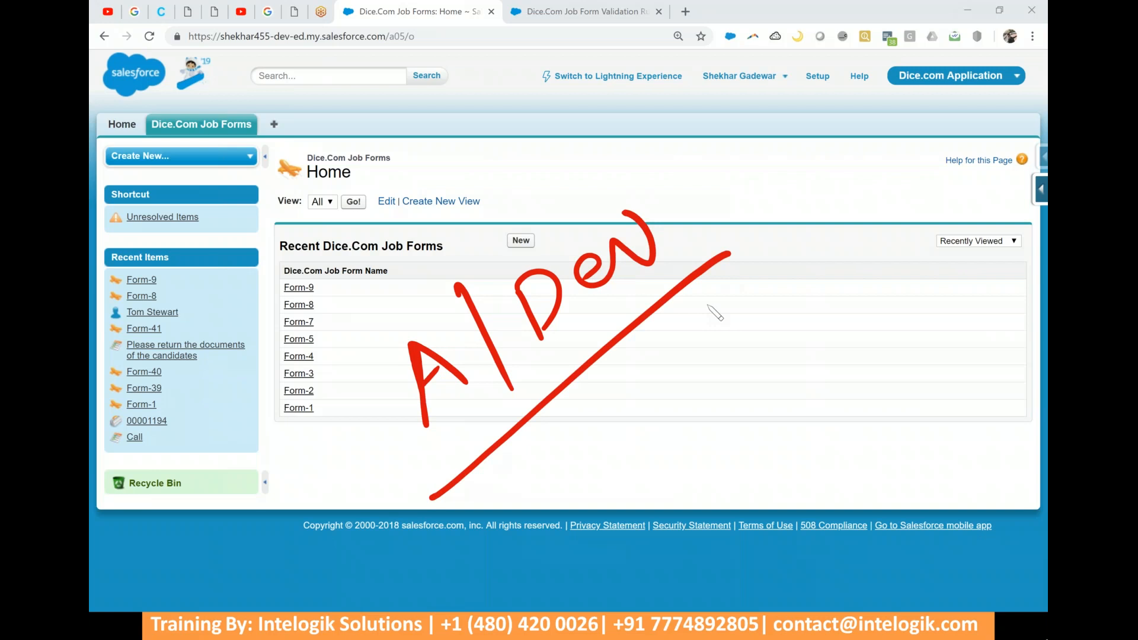
mouse_move(563, 475)
mouse_down()
mouse_move(629, 474)
mouse_move(604, 443)
mouse_up()
mouse_move(689, 455)
mouse_down()
mouse_move(669, 406)
mouse_move(712, 362)
mouse_up()
key(e)
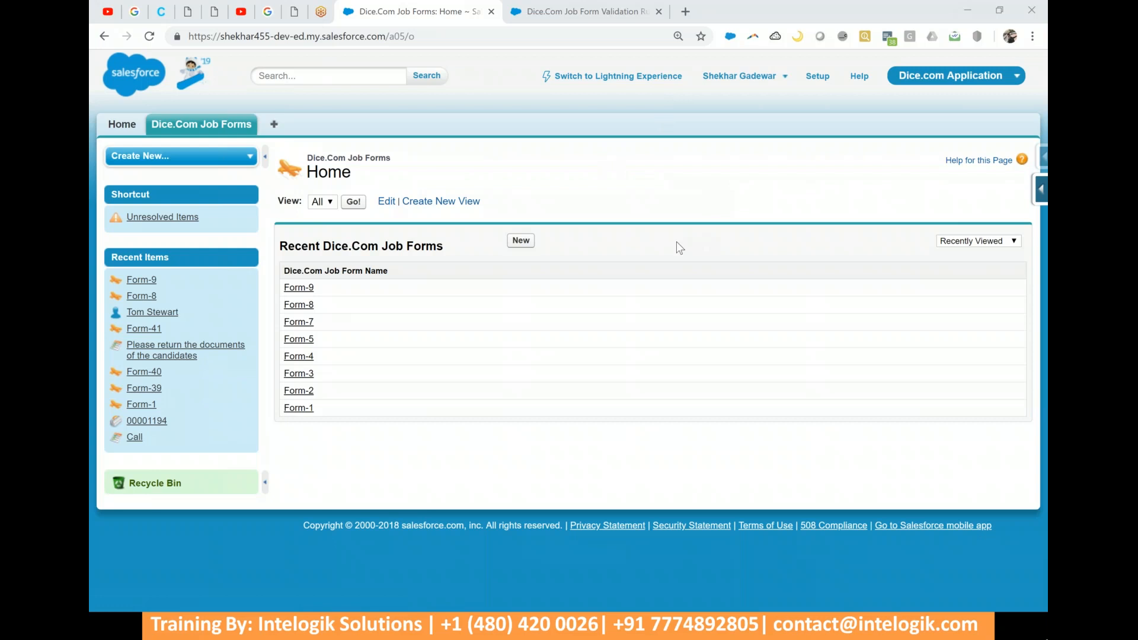
- Write TWB in large letters over the job forms list, circle it, and clear the drawing
drag(443, 318, 468, 378)
drag(406, 345, 479, 273)
mouse_move(510, 272)
mouse_down()
mouse_move(540, 317)
mouse_move(586, 232)
mouse_up()
mouse_move(615, 270)
mouse_down()
mouse_move(591, 216)
mouse_move(627, 258)
mouse_up()
mouse_move(662, 147)
mouse_down()
mouse_move(648, 142)
mouse_move(744, 242)
mouse_move(595, 116)
mouse_up()
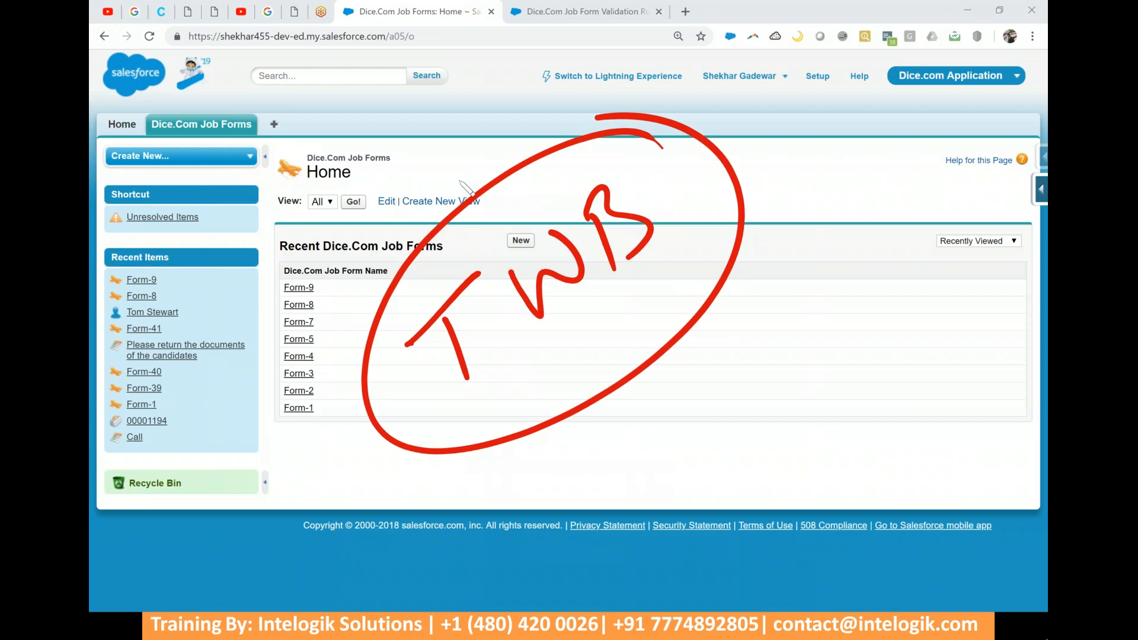
right_click(460, 180)
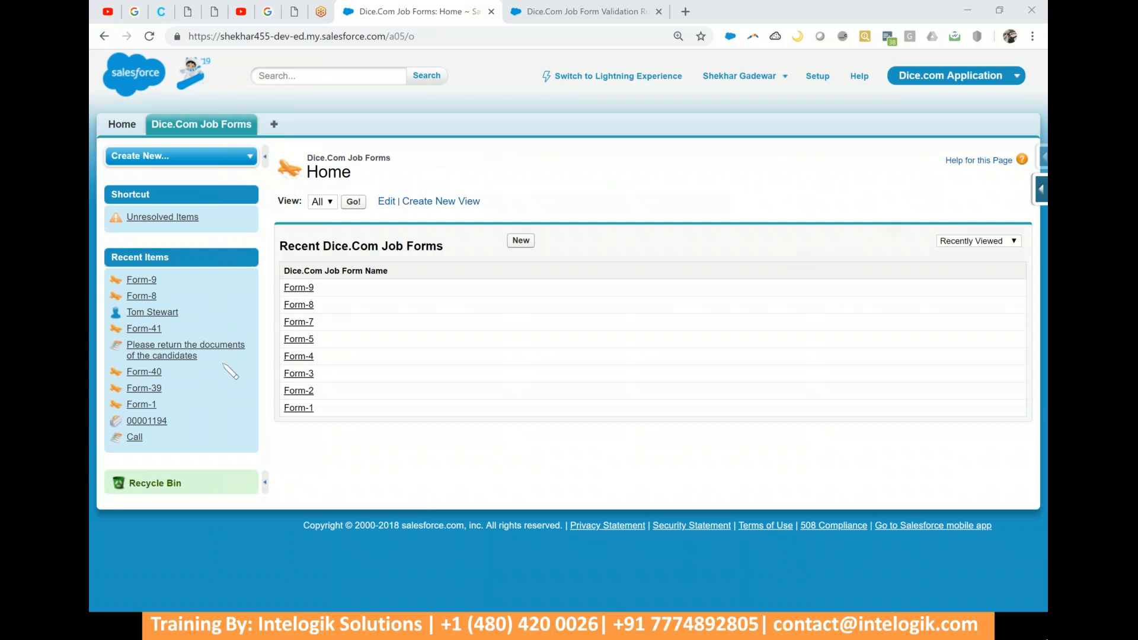
- Write "NO EXP" with the pen, add a check mark, and draw an arrow to three underlined groups of strokes
mouse_move(205, 382)
mouse_down()
mouse_move(225, 347)
mouse_move(293, 318)
mouse_move(257, 328)
mouse_up()
mouse_move(331, 265)
mouse_down()
mouse_move(342, 295)
mouse_move(367, 272)
mouse_up()
drag(379, 211, 415, 222)
drag(390, 198, 403, 237)
mouse_move(420, 173)
mouse_down()
mouse_move(453, 234)
mouse_move(457, 193)
mouse_up()
drag(343, 351, 560, 306)
drag(511, 318, 542, 341)
drag(593, 242, 639, 336)
drag(618, 223, 663, 312)
mouse_move(575, 301)
mouse_down()
mouse_move(675, 218)
mouse_move(686, 286)
mouse_up()
drag(751, 118, 792, 232)
drag(790, 96, 838, 233)
mouse_move(723, 176)
mouse_down()
mouse_move(794, 131)
mouse_move(764, 248)
mouse_up()
drag(883, 47, 925, 163)
drag(931, 33, 966, 132)
drag(872, 101, 943, 52)
drag(846, 47, 874, 102)
mouse_move(936, 55)
mouse_down()
mouse_move(975, 37)
mouse_move(999, 95)
mouse_up()
drag(921, 11, 954, 63)
drag(596, 442, 1001, 151)
drag(493, 134, 601, 51)
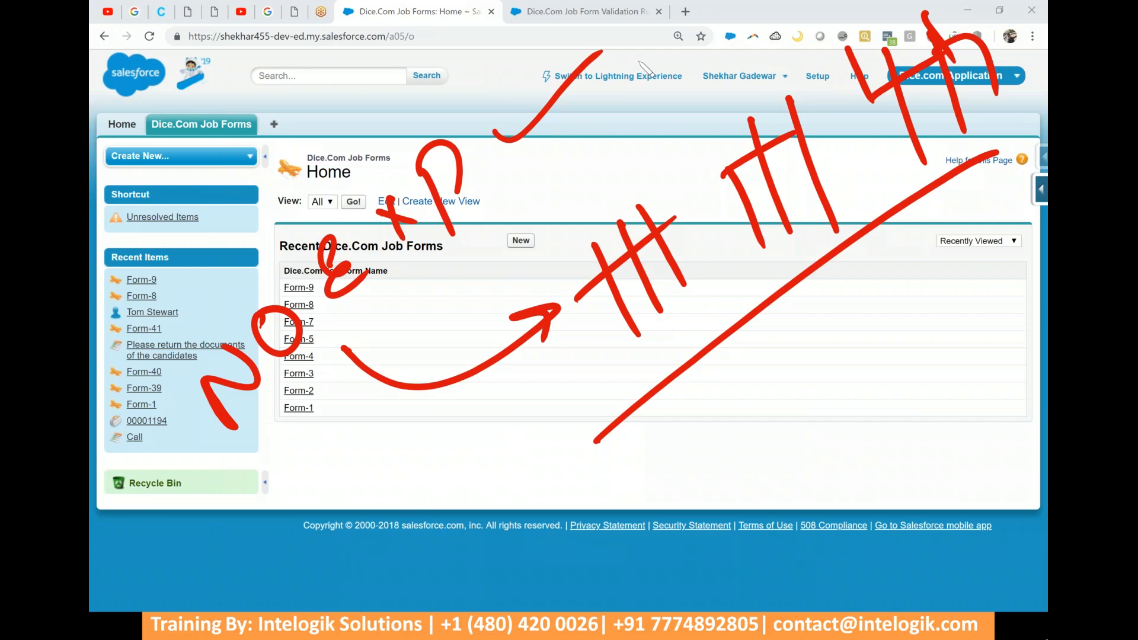
- Write a circled TWB below the strokes, erase all the pen marks, and leave drawing mode
drag(614, 500, 633, 560)
drag(637, 473, 578, 526)
mouse_move(655, 466)
mouse_down()
mouse_move(661, 474)
mouse_move(714, 428)
mouse_up()
mouse_move(748, 391)
mouse_down()
mouse_move(773, 455)
mouse_move(795, 446)
mouse_up()
mouse_move(835, 373)
mouse_down()
mouse_move(593, 617)
mouse_move(785, 354)
mouse_up()
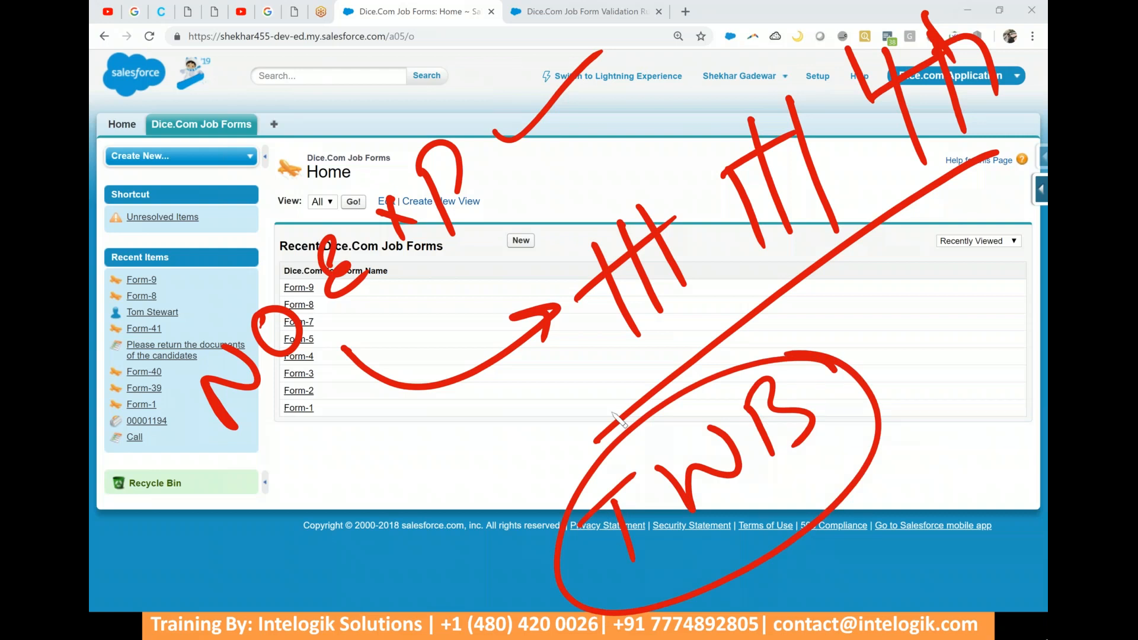
key(e)
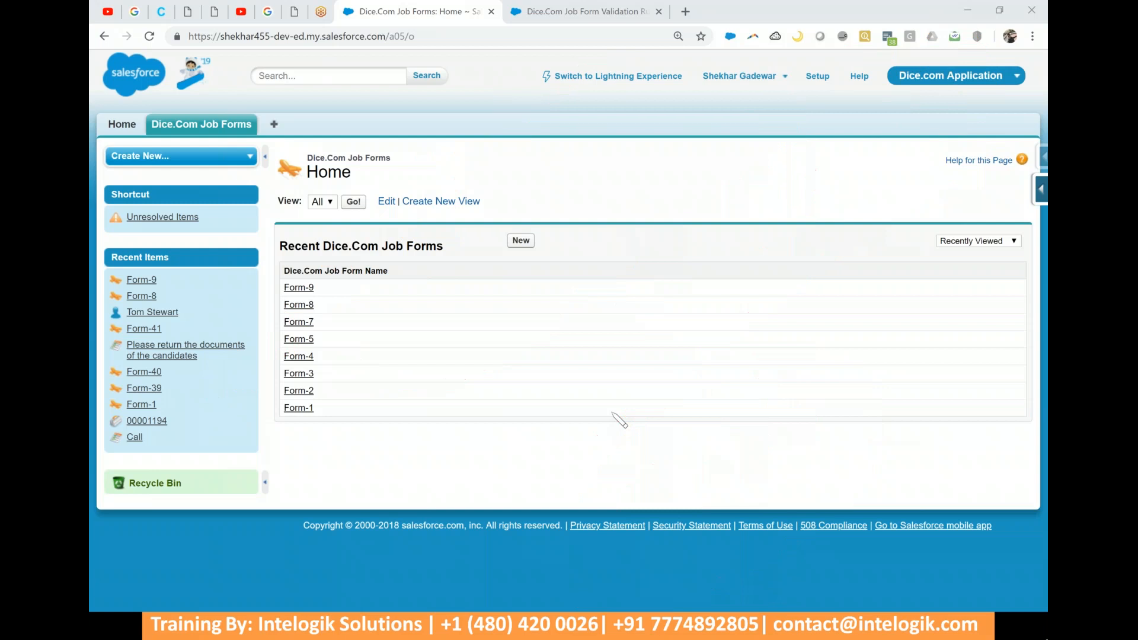
key(Escape)
click(560, 202)
- Switch to the Validation Rule Main.txt notes in Notepad++ and highlight question 4 about already present records while reading it
key(alt+Tab)
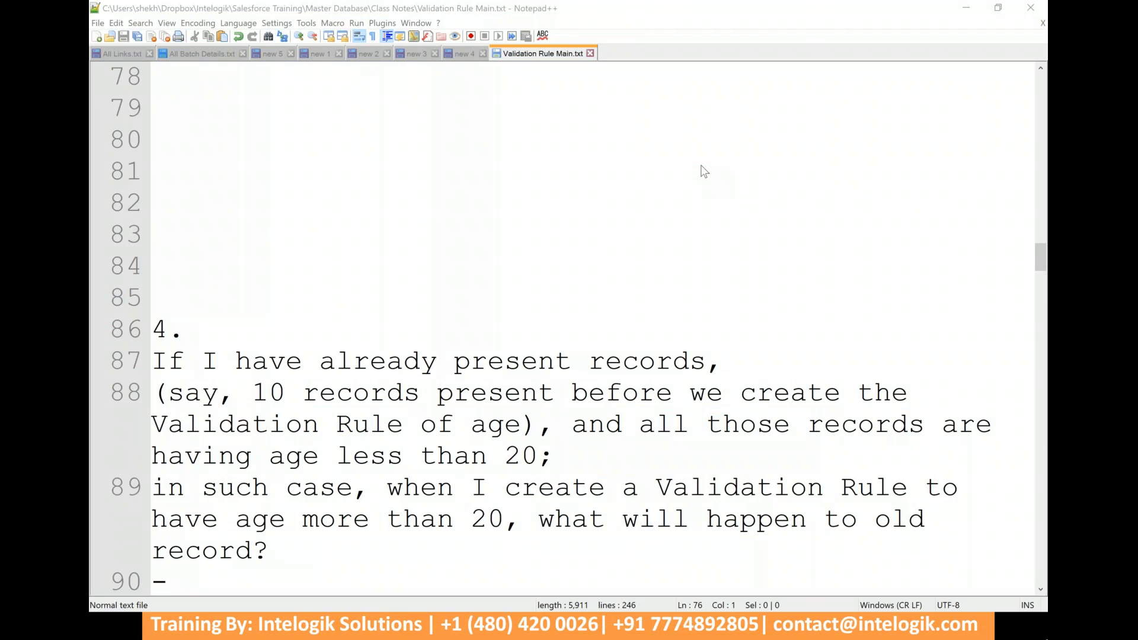
drag(305, 363, 720, 362)
drag(236, 391, 924, 421)
click(807, 446)
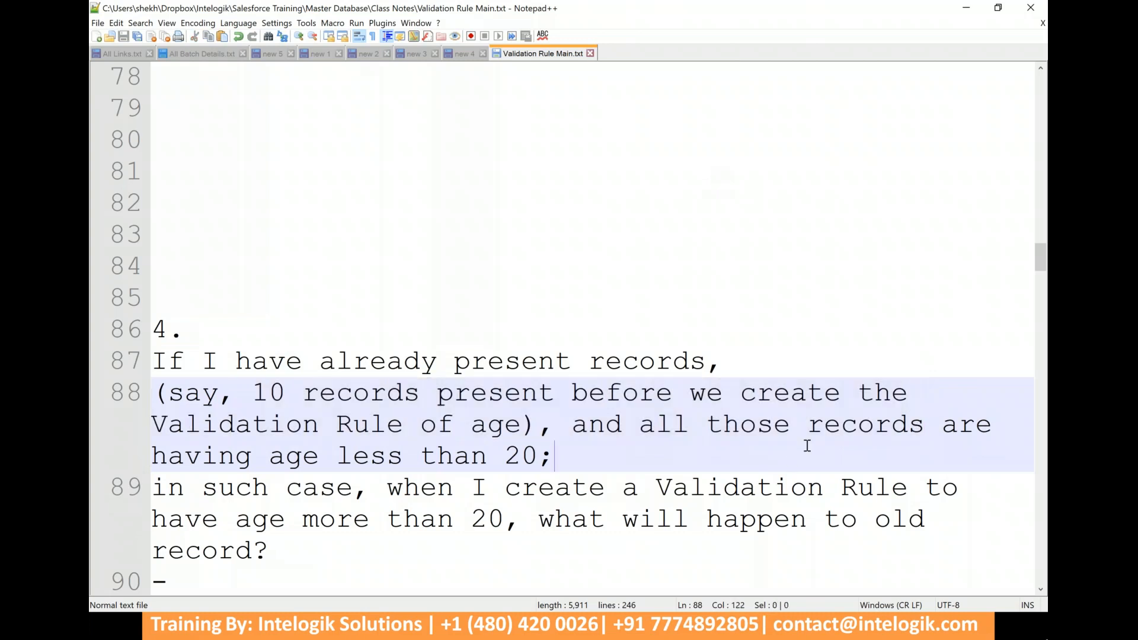
- Replace "age less than 20" with "wrong data" in question 4 of the notes
click(343, 452)
drag(343, 452, 539, 456)
click(738, 461)
drag(320, 456, 532, 455)
text(wrong data)
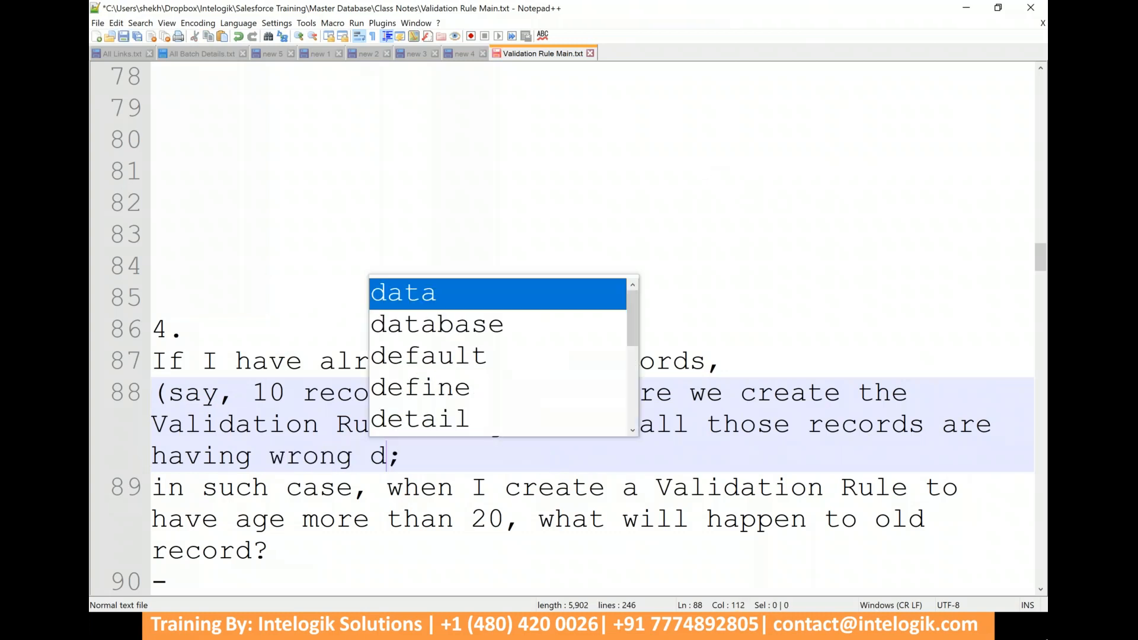
click(555, 517)
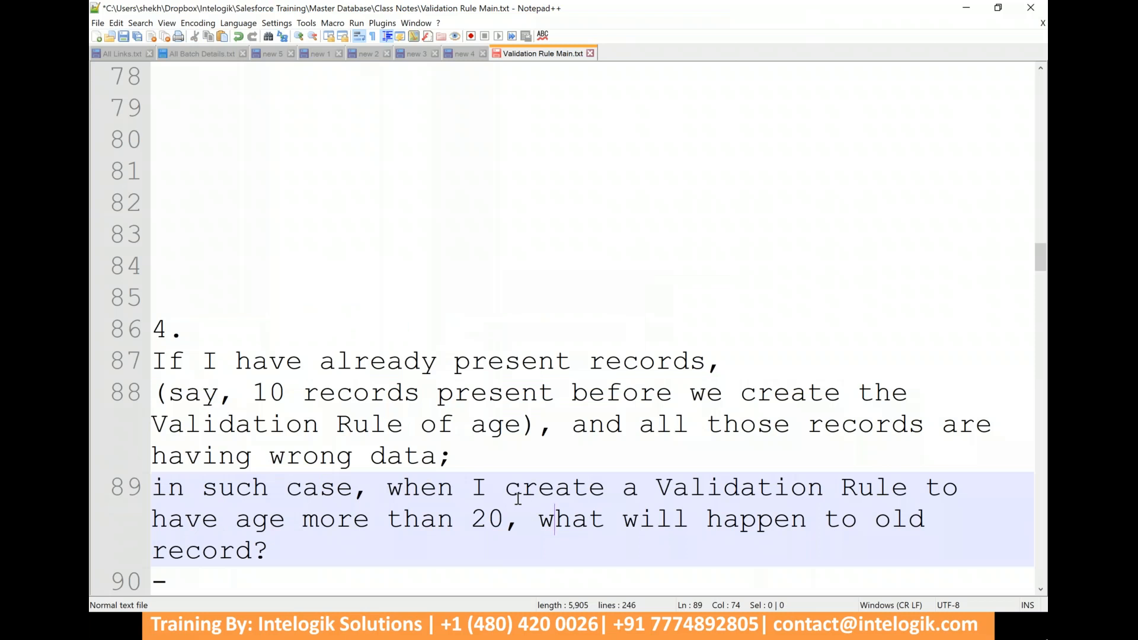
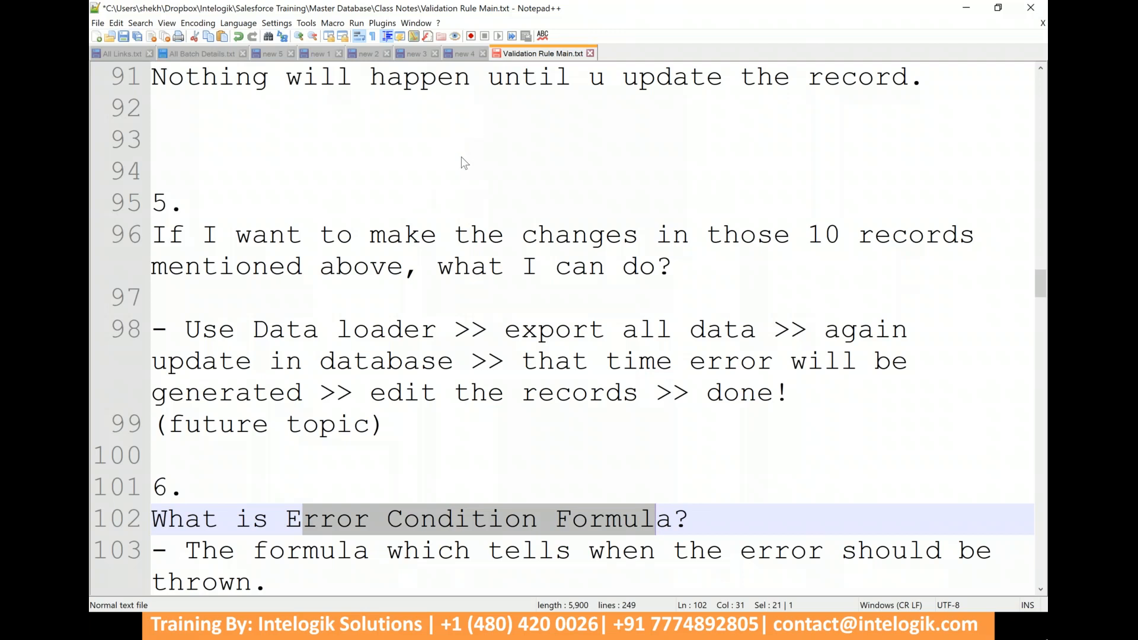
- Switch to the Dice.Com Job Form validation rule in Chrome, circle its Error Condition Formula with the pen, and erase the mark
key(alt+Tab)
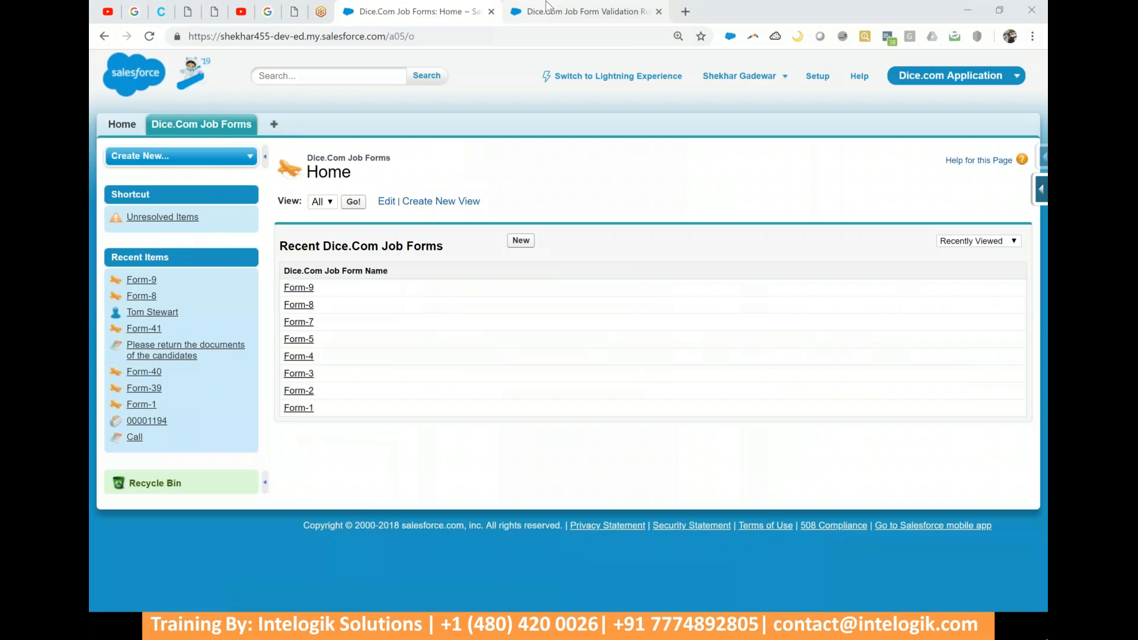
click(540, 6)
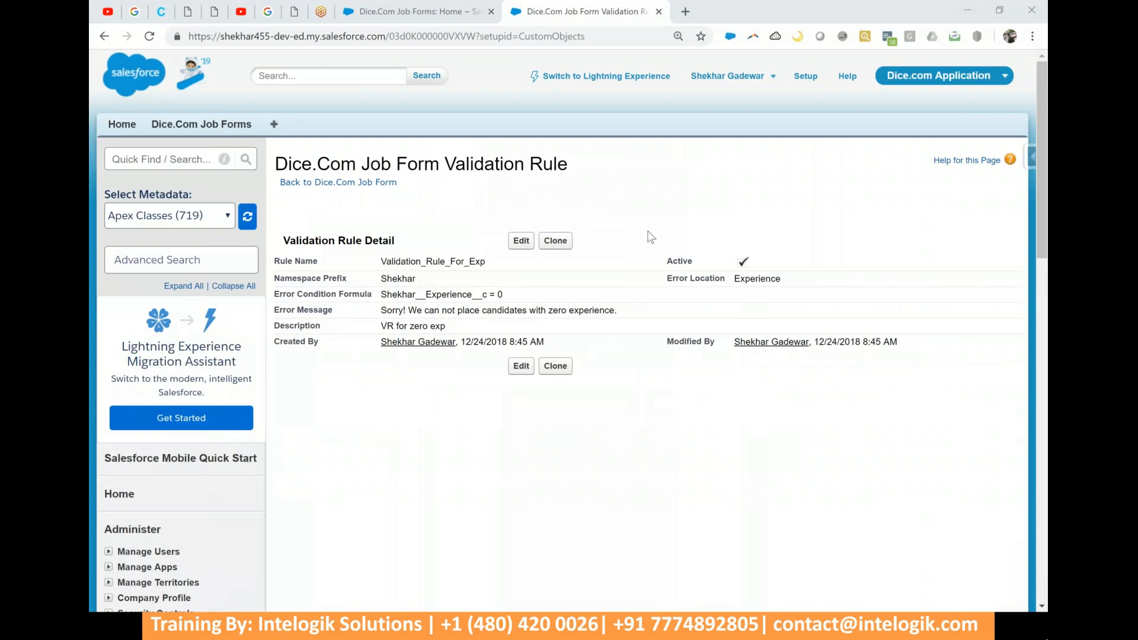
mouse_move(502, 277)
mouse_down()
mouse_move(444, 273)
mouse_move(332, 309)
mouse_move(537, 287)
mouse_move(504, 275)
mouse_up()
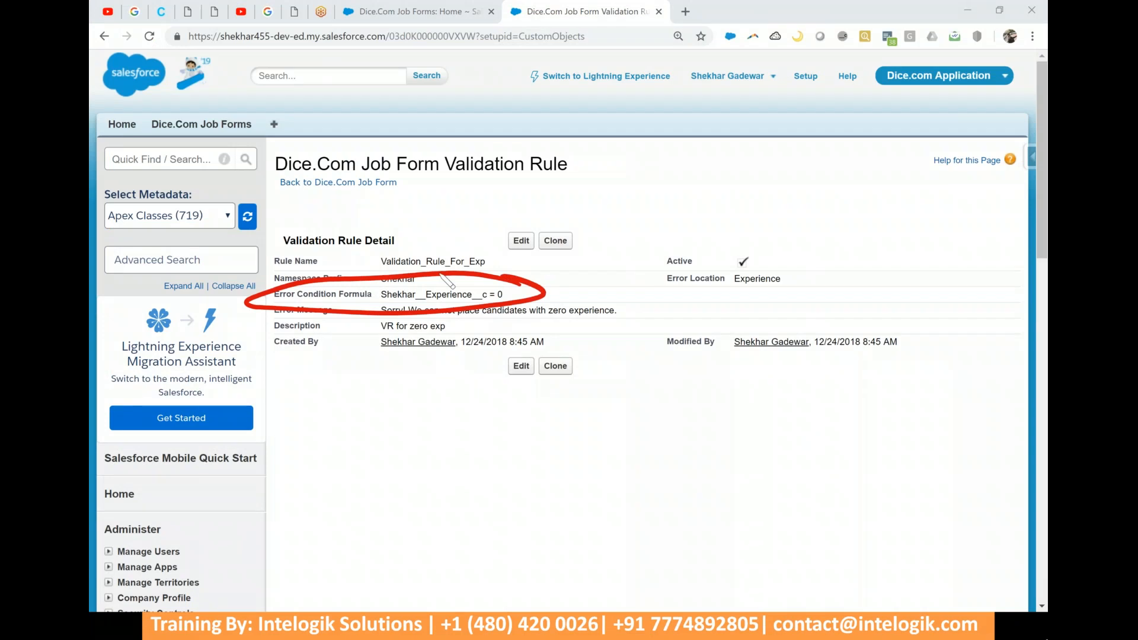
right_click(440, 274)
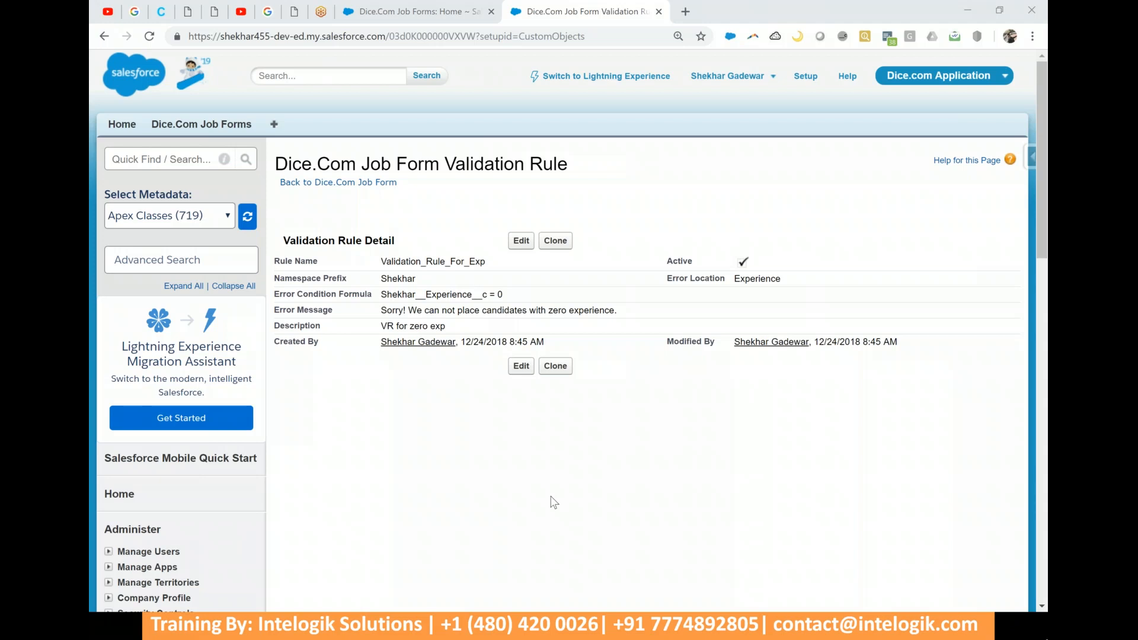
- Return to the Dice.Com Job Forms page and try to save a new job form with Experience set to 0
key(alt+Tab)
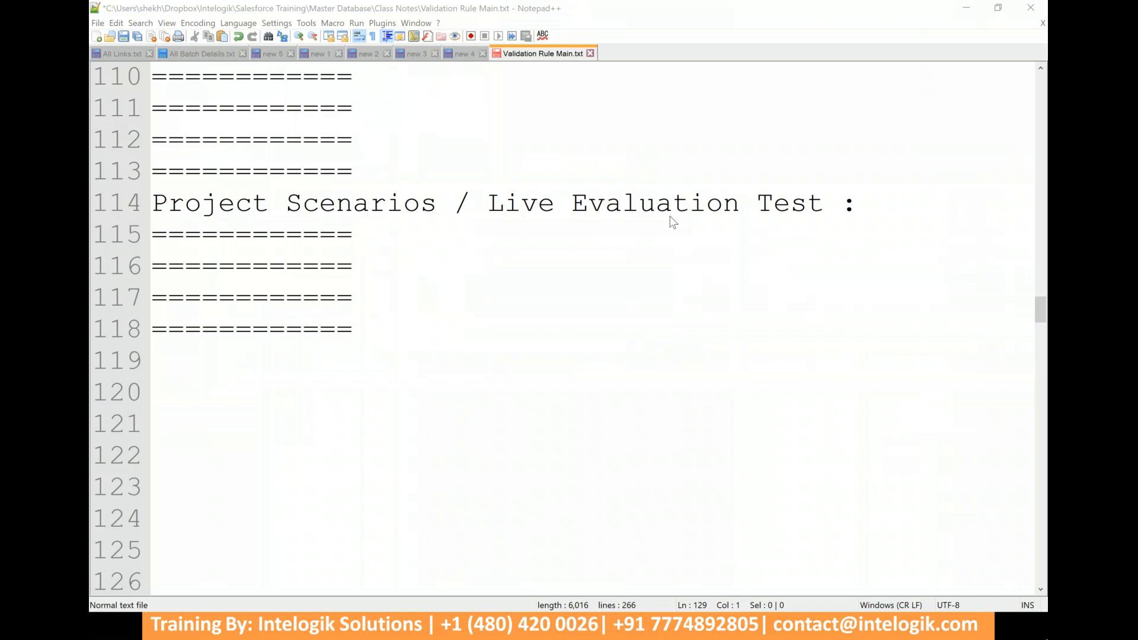
key(alt+Tab)
click(428, 7)
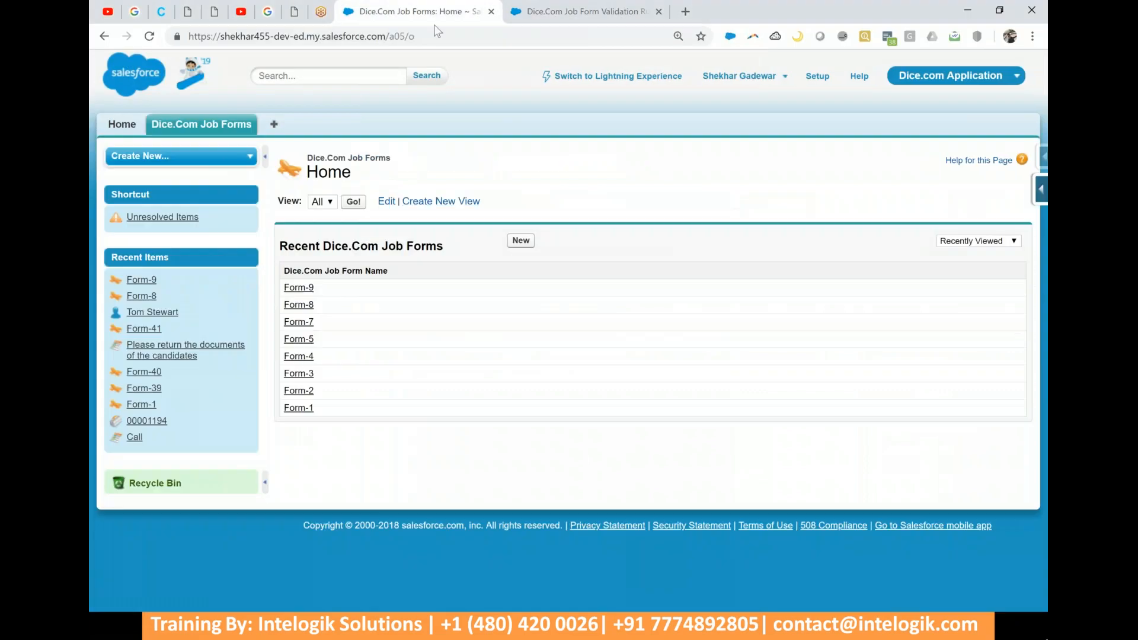
click(523, 242)
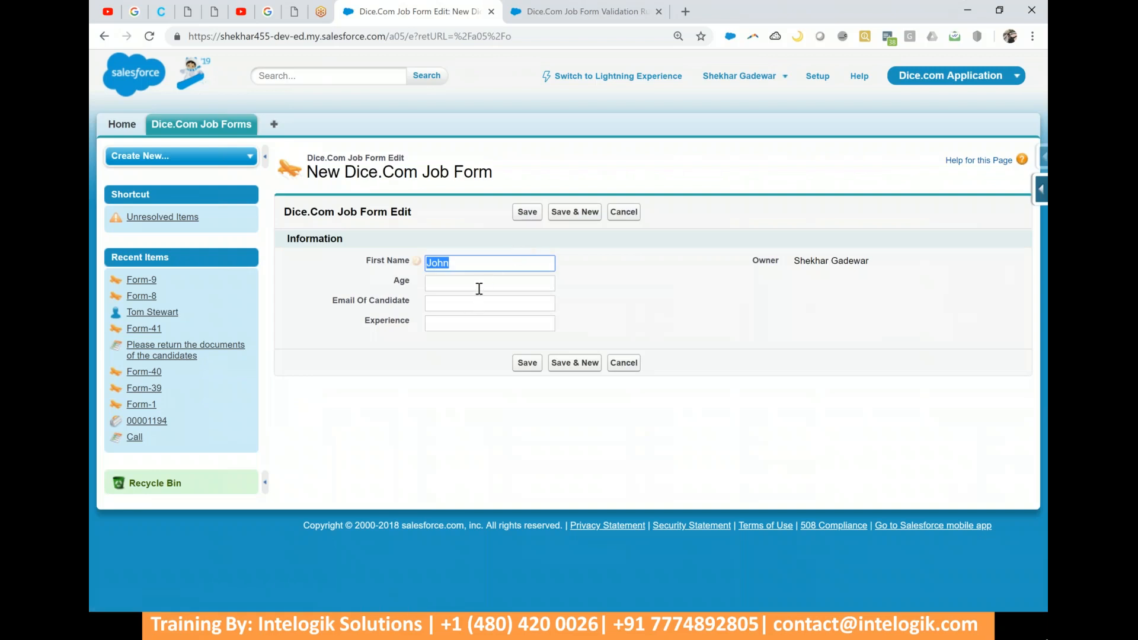
click(474, 325)
text(0)
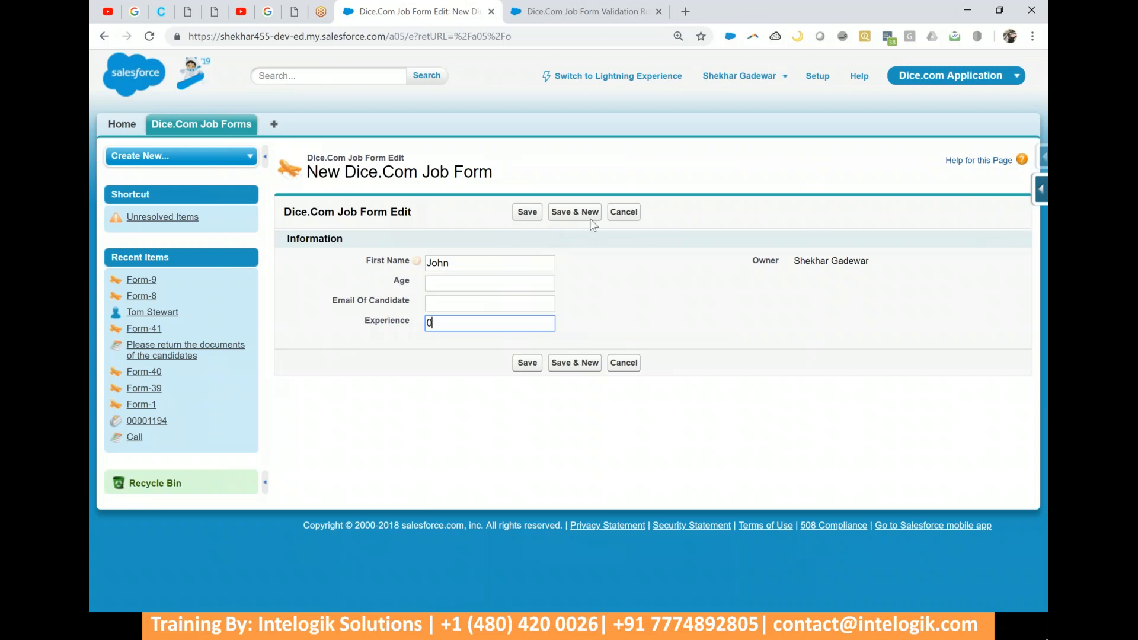
key(Tab)
key(Return)
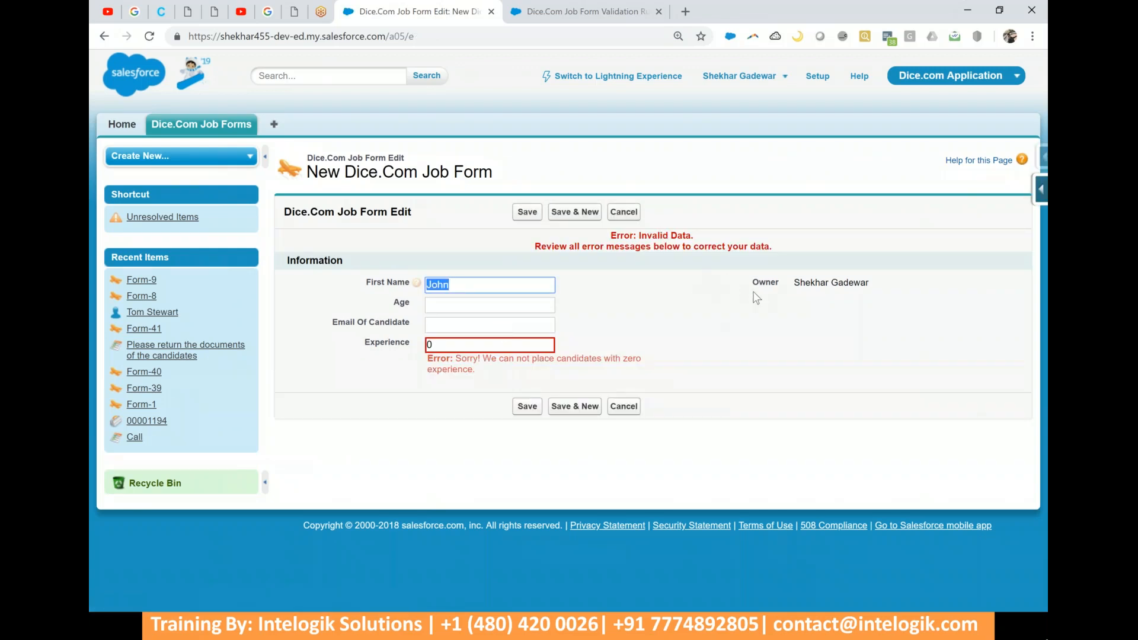
- Switch to the Notepad++ notes and list "exp = zero" and "exp > 20+" on separate lines under "Client meeting:"
key(alt+Tab)
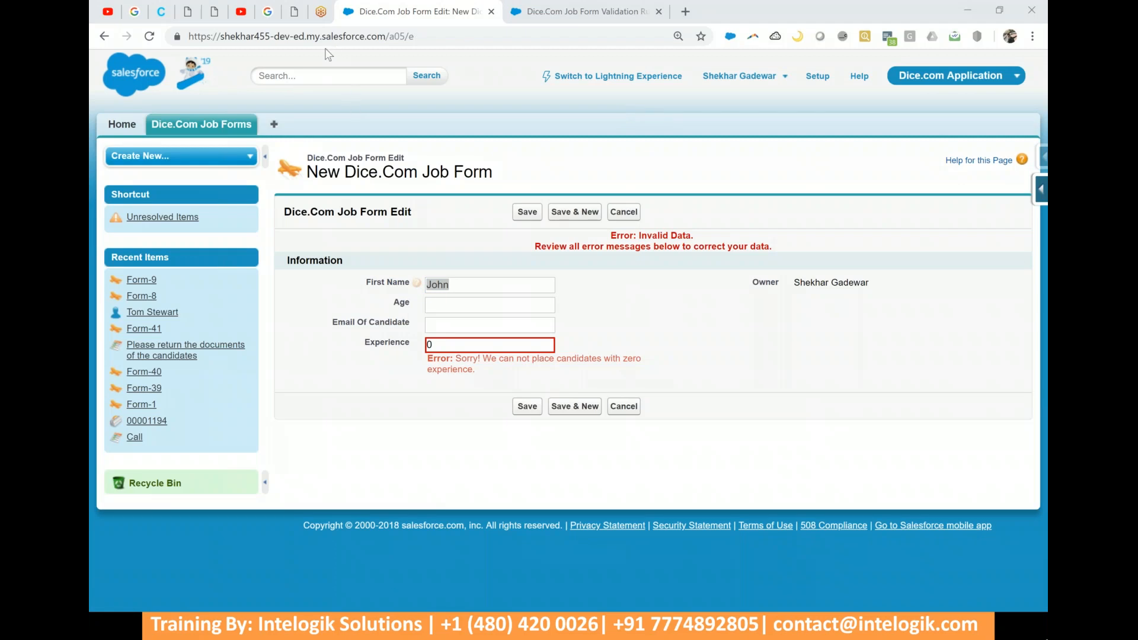
click(832, 378)
key(alt+Tab)
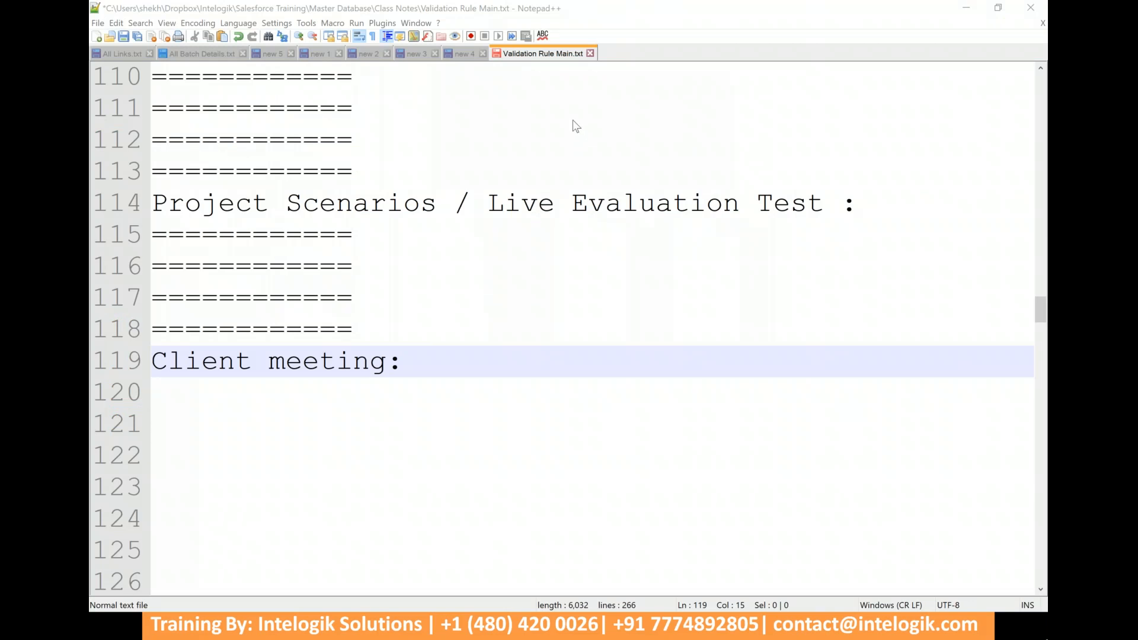
key(Return)
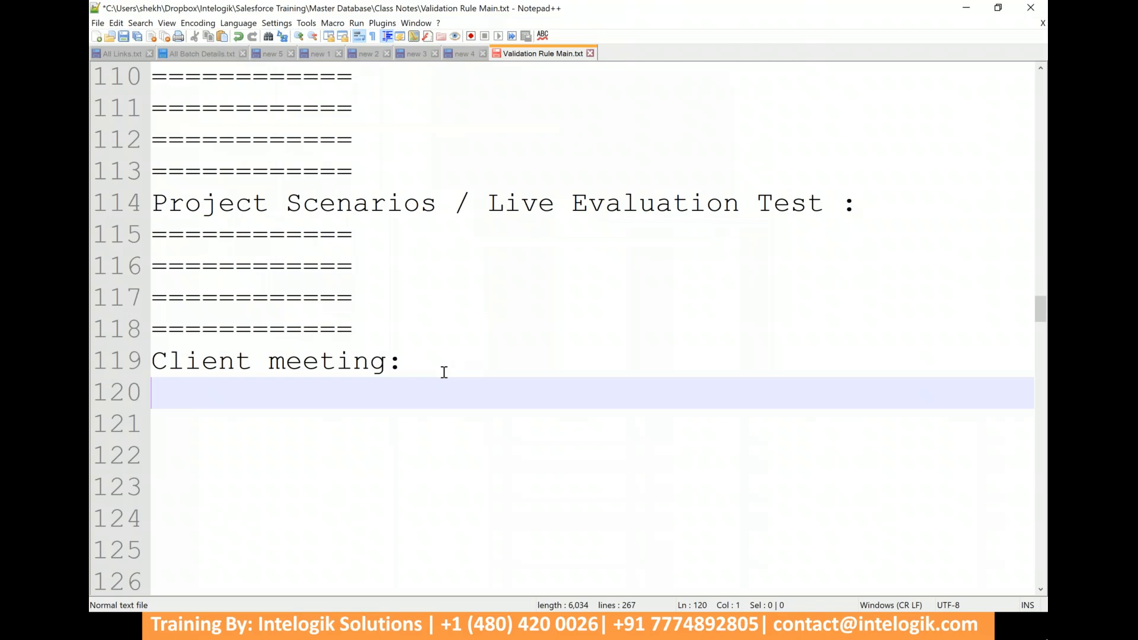
text(exp = zero)
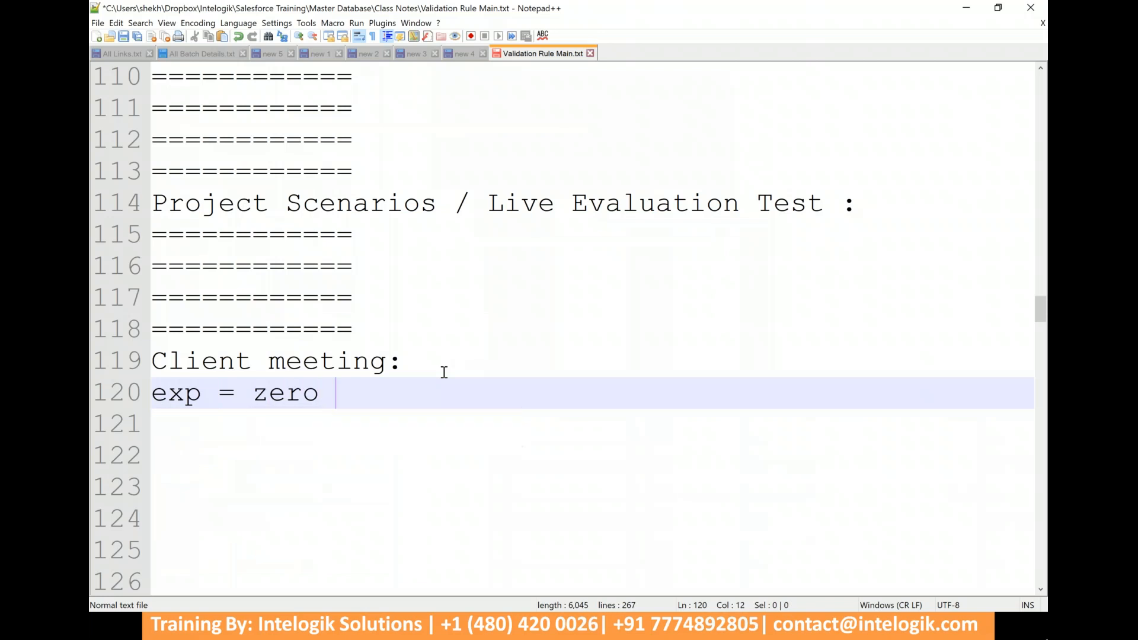
key(Return)
text(exp > )
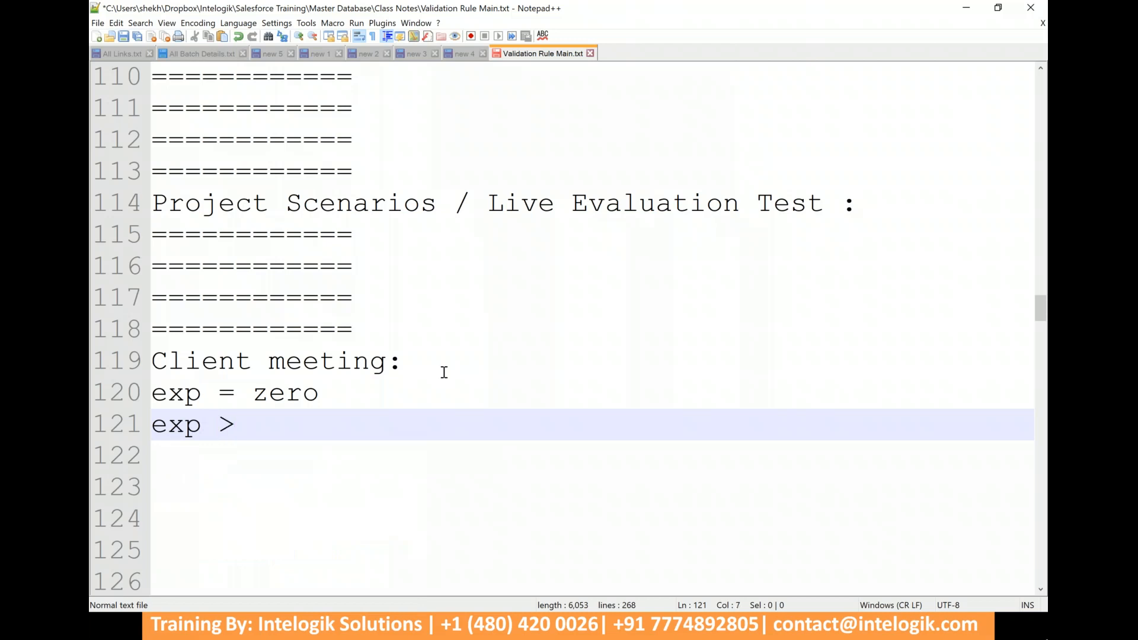
text(20+)
- Append "---> error" to both the "exp = zero" and "exp > 20+" lines in the client meeting notes
key(Up)
key(End)
text(---> )
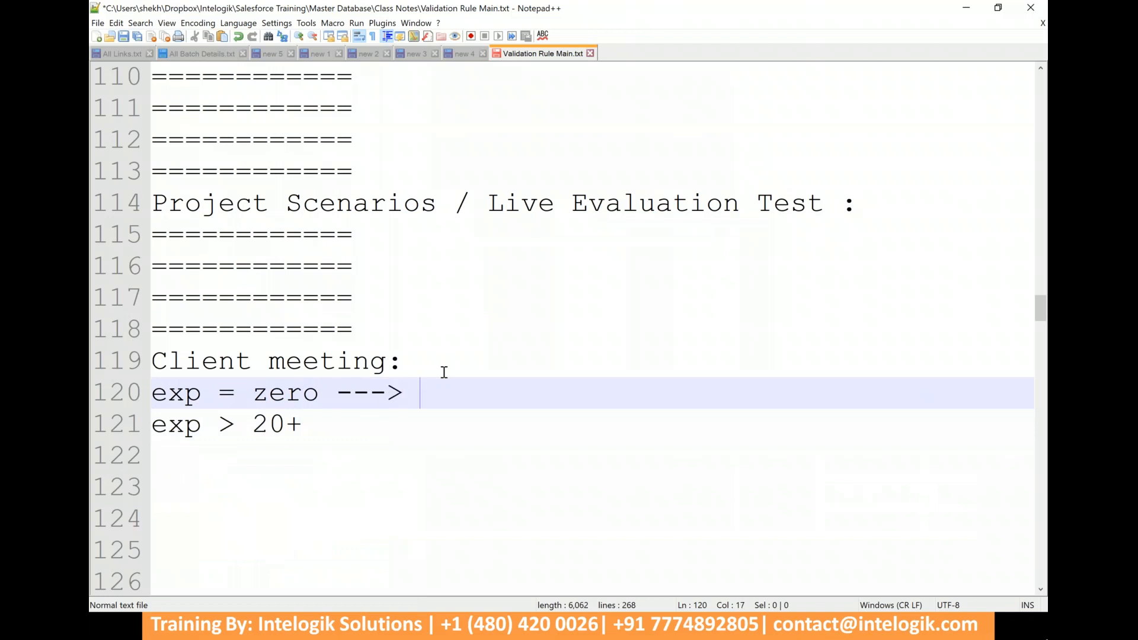
text(error)
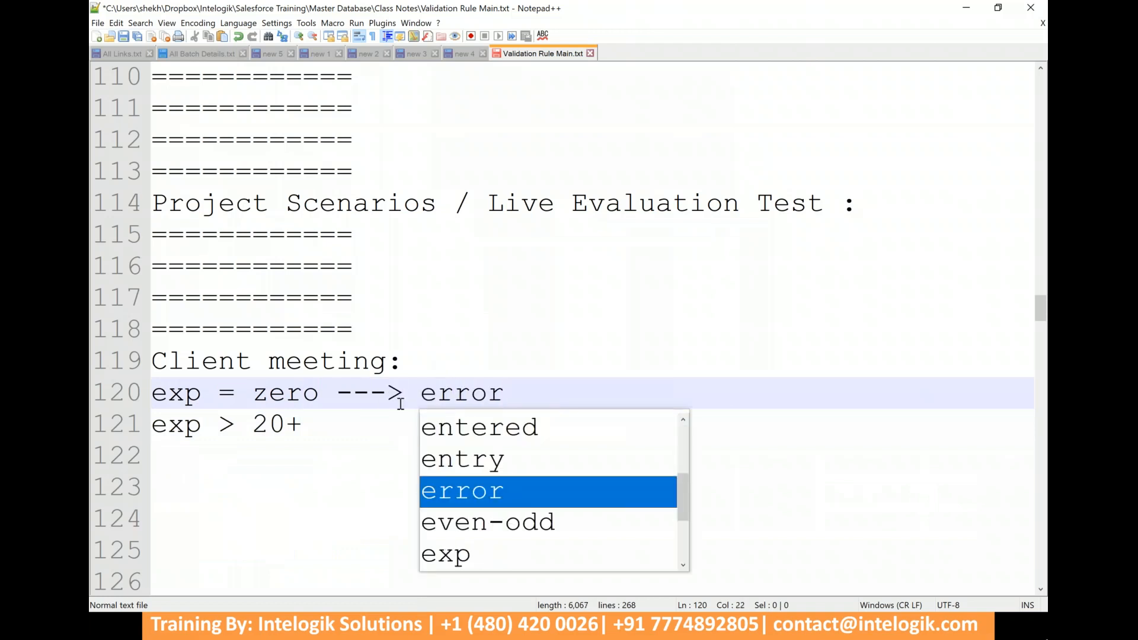
key(Escape)
click(326, 438)
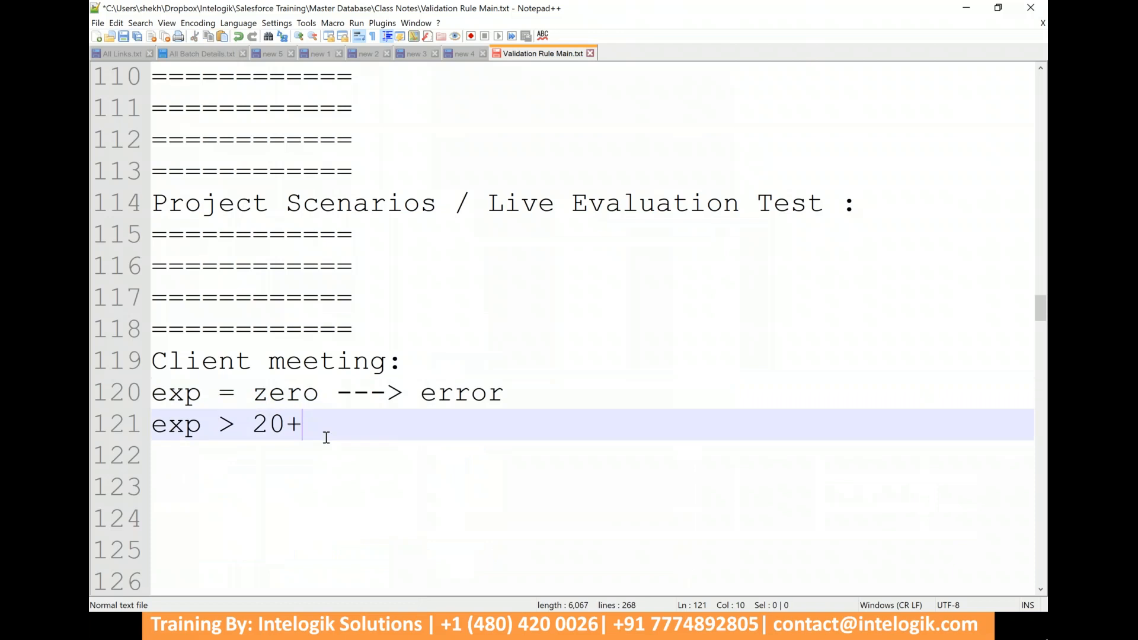
text(---> error)
click(324, 428)
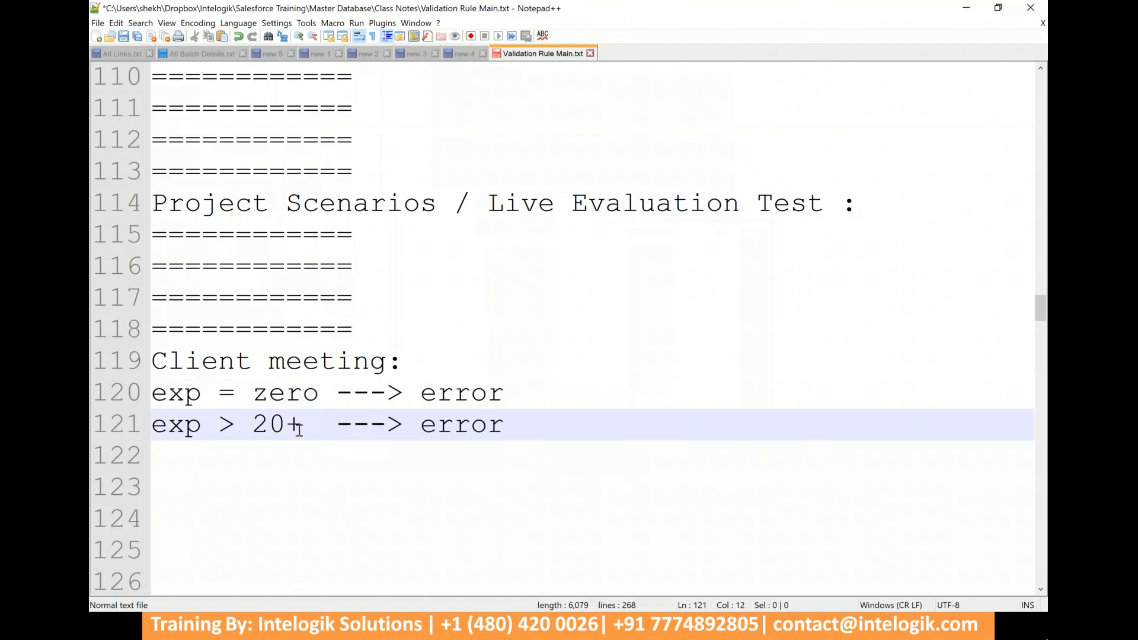
- Highlight the "exp > 20+ ---> error" line in the notes while reading the requirement
drag(301, 425, 150, 426)
click(425, 457)
drag(522, 426, 141, 432)
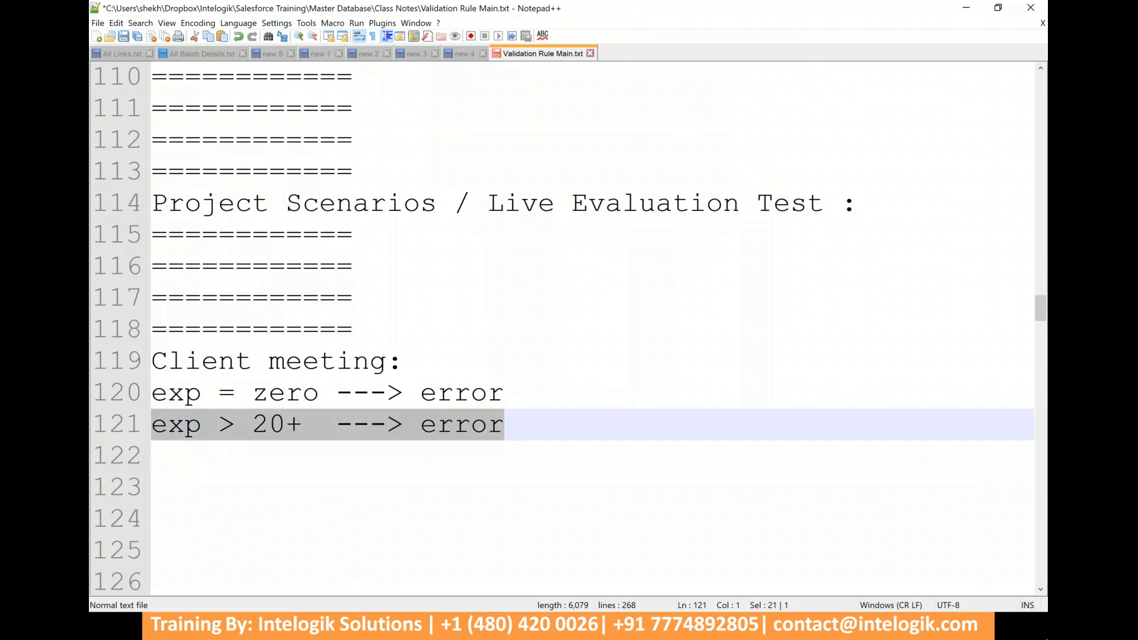
click(330, 424)
- Add "2 solution approaches:" below the client conditions, followed by the lines "1.Same VR" and "2.Different VR"
click(300, 478)
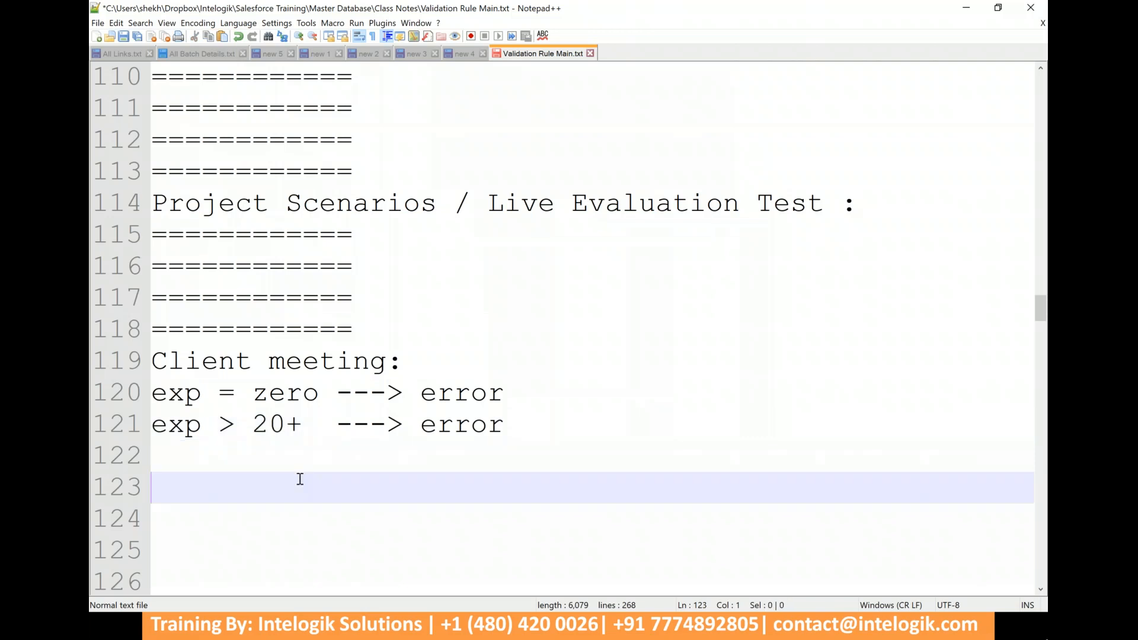
text(2 solution approaches:)
key(Return)
text(1.Same VR)
key(Return)
text(2.)
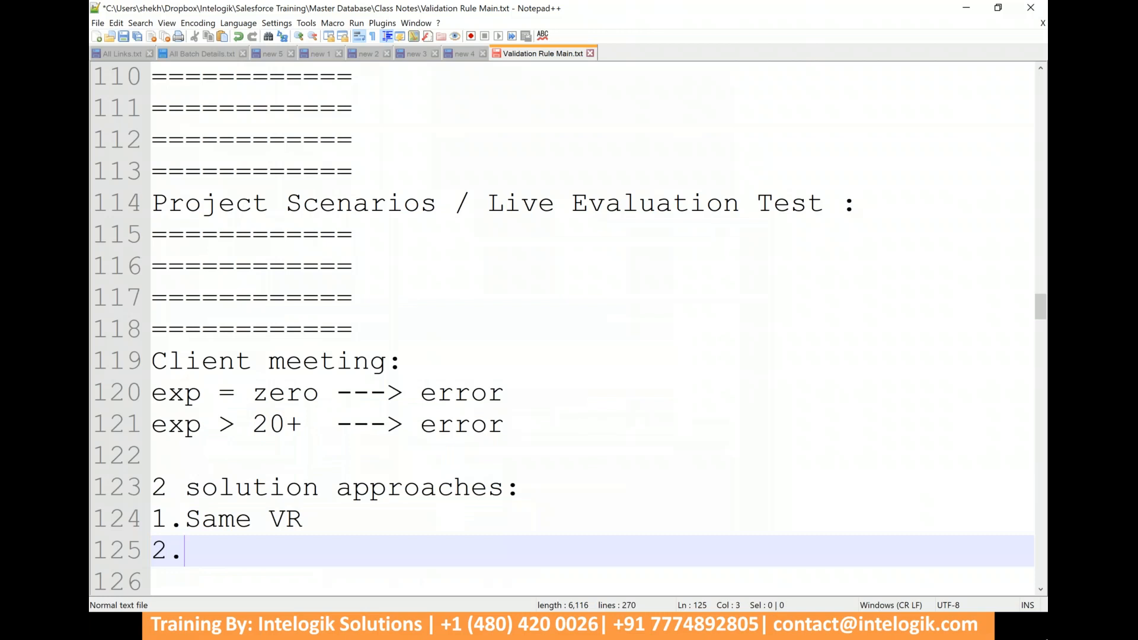
text(Different VR)
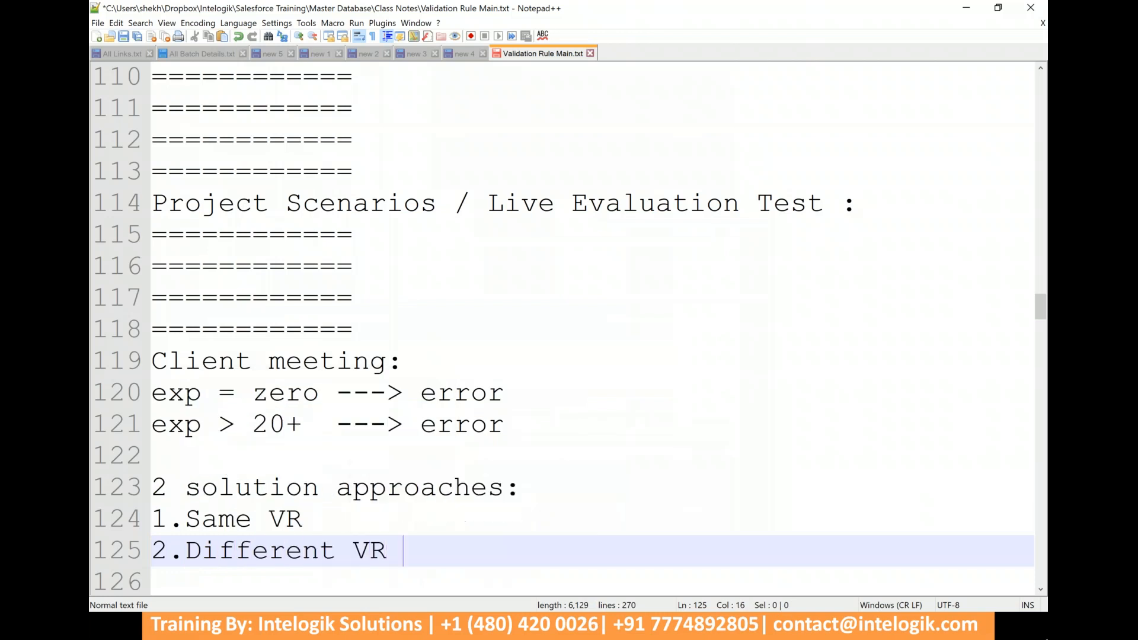
- Highlight the "exp > 20+" line in the notes, switch to the Intelogik Solutions slide, and handwrite "Same" and "Di" with the pen
drag(518, 424, 142, 425)
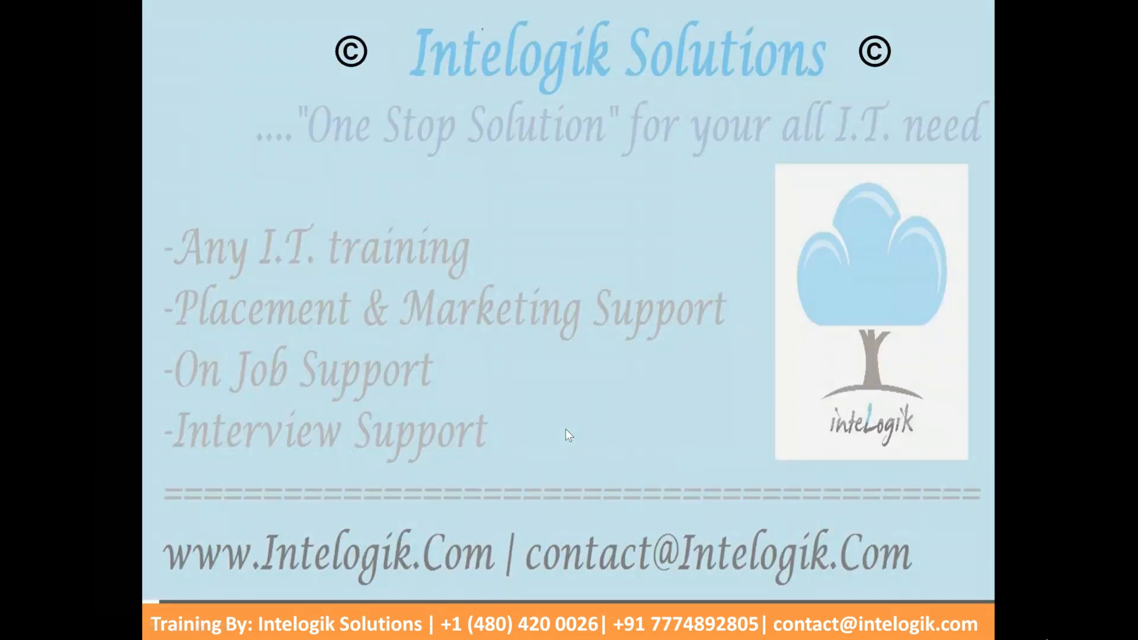
mouse_move(379, 243)
mouse_down()
mouse_move(337, 291)
mouse_move(364, 341)
mouse_up()
mouse_move(452, 224)
mouse_down()
mouse_move(430, 252)
mouse_move(449, 221)
mouse_up()
mouse_move(465, 261)
mouse_down()
mouse_move(525, 177)
mouse_move(587, 125)
mouse_move(637, 150)
mouse_up()
mouse_move(638, 407)
mouse_down()
mouse_move(598, 449)
mouse_move(638, 406)
mouse_up()
drag(659, 350, 677, 385)
drag(655, 320, 652, 323)
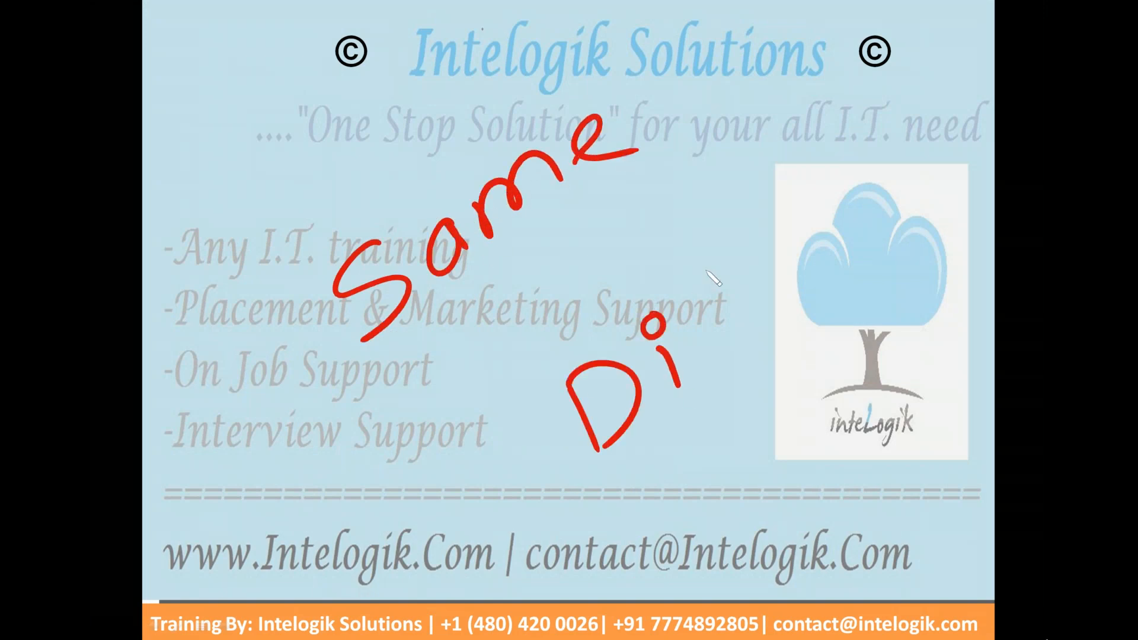
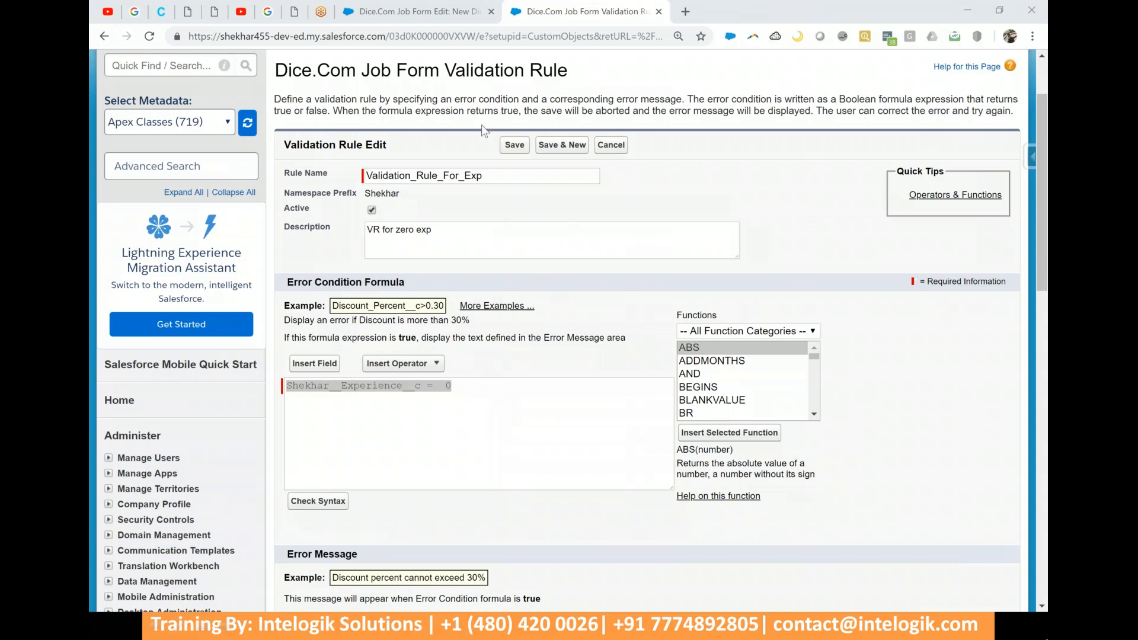
- Add a second condition line to the Error Condition Formula testing for Experience greater than 20, using the Greater Than operator
click(461, 407)
text(Shekhar__Experience__c = 0 Shekhar__Experience__c > 20)
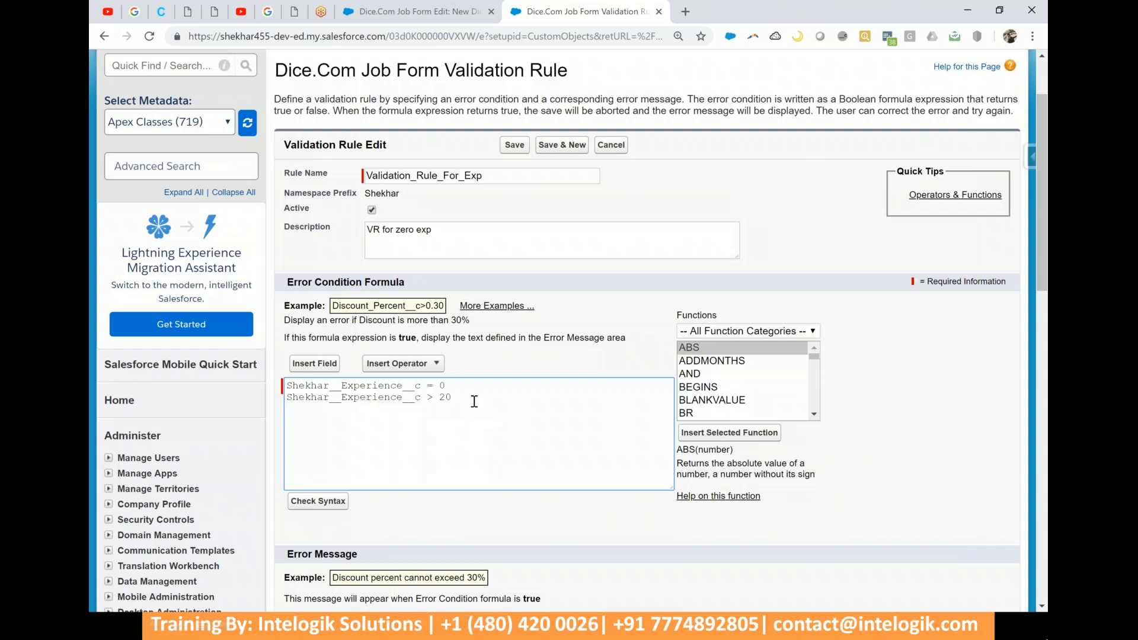
click(431, 363)
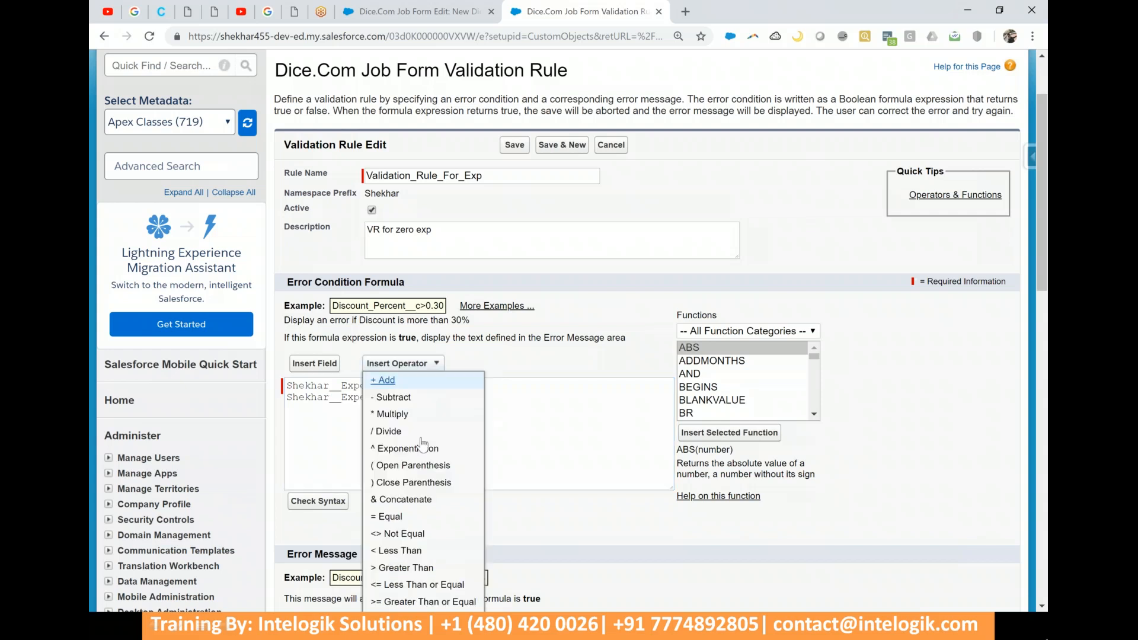
click(415, 569)
text(20)
- Insert a blank line between the two Experience conditions in the Error Condition Formula and check its syntax
scroll(493, 384, down, 2)
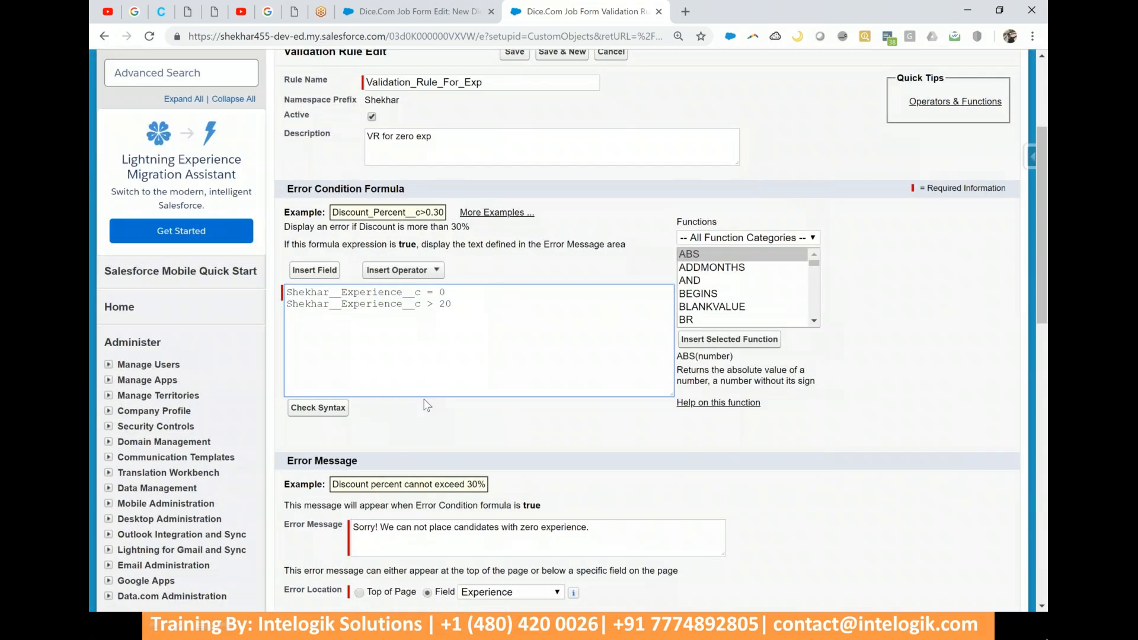
click(898, 118)
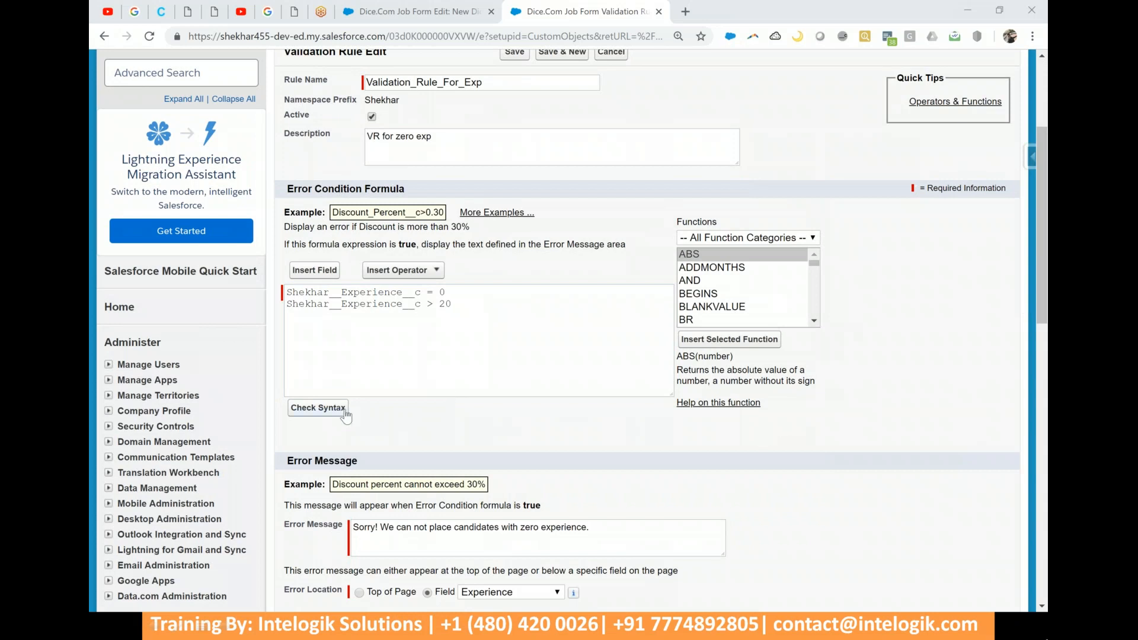
click(489, 290)
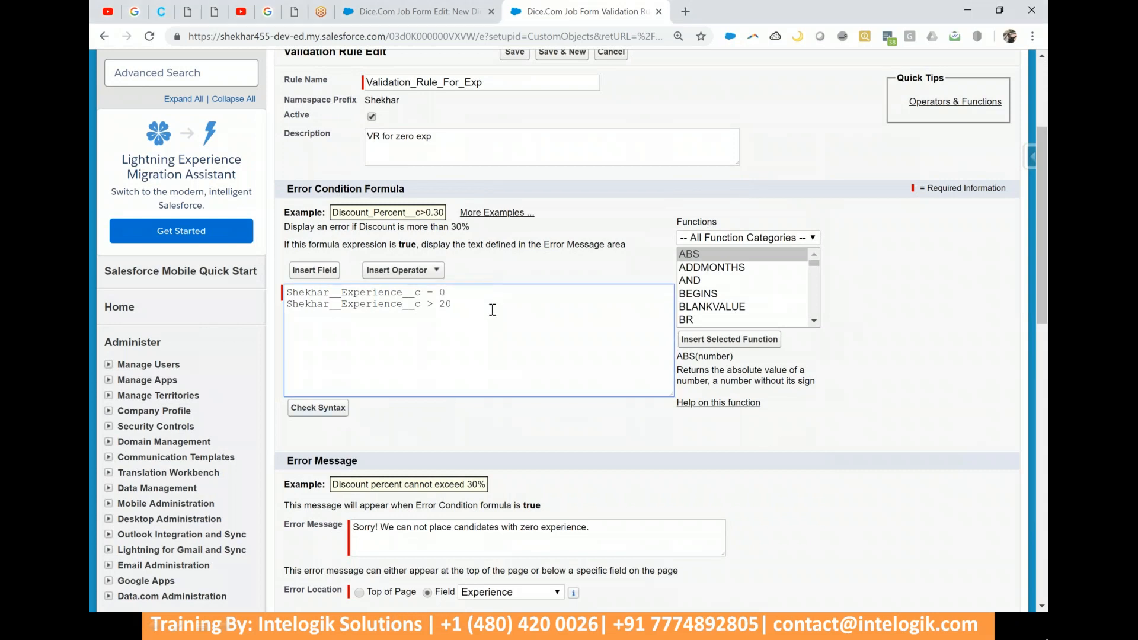
key(Return)
click(477, 323)
key(ctrl+a)
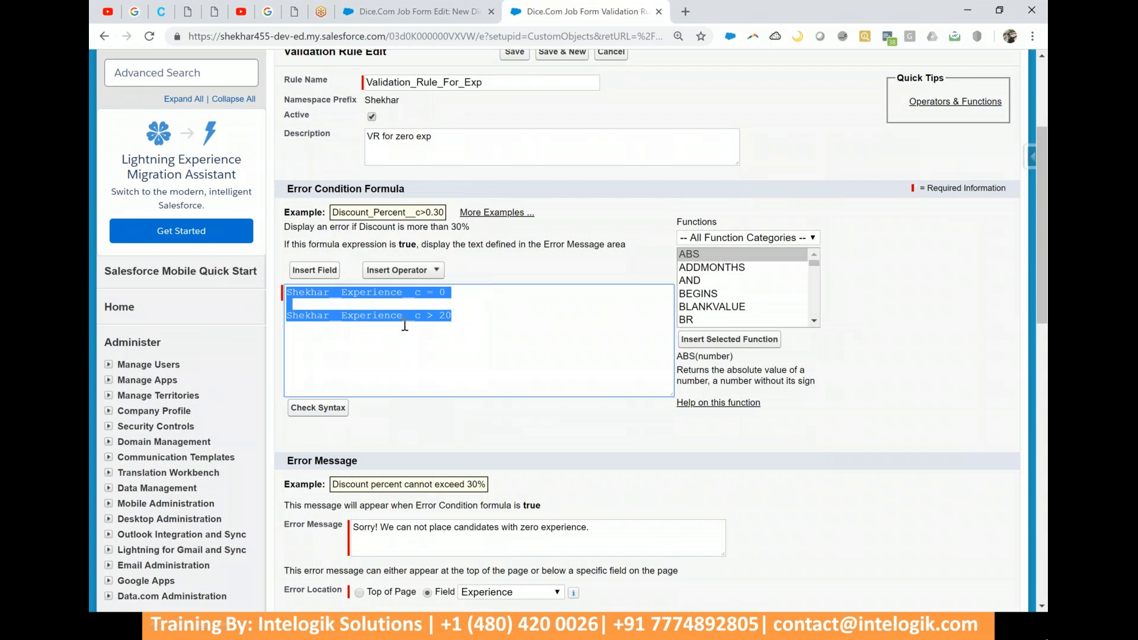
click(572, 271)
click(324, 415)
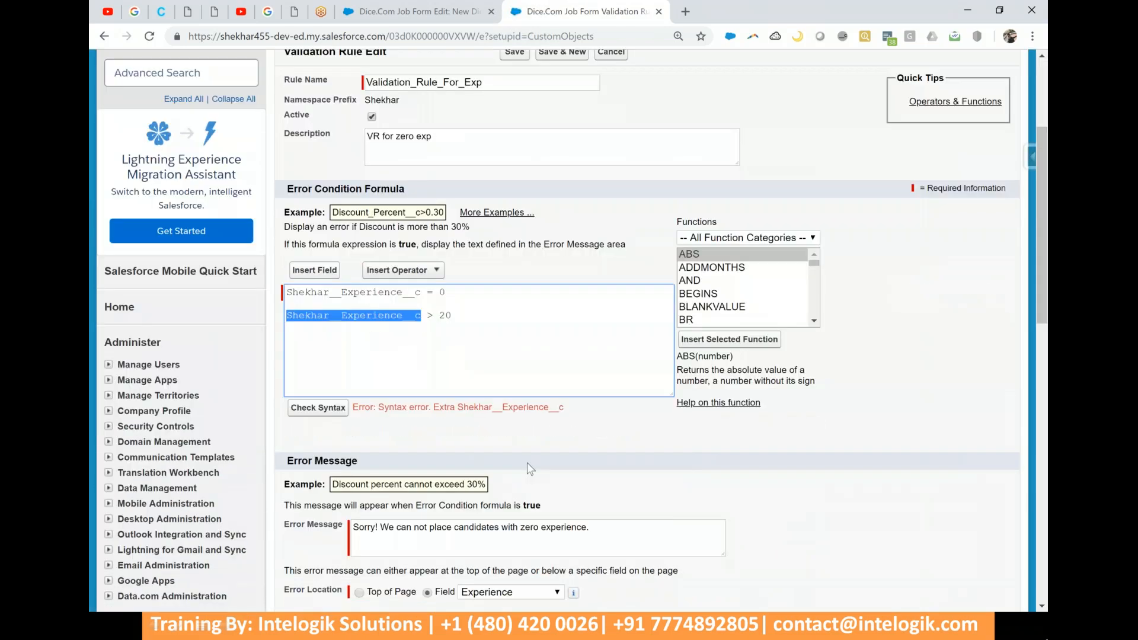
- Circle the two-condition formula with the pen, write "more 1" beside it, and underline the words twice
key(ctrl+2)
mouse_move(458, 222)
mouse_down()
mouse_move(299, 440)
mouse_move(447, 229)
mouse_move(418, 233)
mouse_up()
mouse_move(544, 422)
mouse_down()
mouse_move(623, 405)
mouse_move(658, 333)
mouse_move(707, 301)
mouse_move(783, 288)
mouse_up()
drag(809, 185, 846, 271)
drag(808, 186, 806, 217)
drag(828, 277, 878, 246)
drag(585, 483, 904, 263)
drag(587, 514, 940, 275)
- Write "Join" with the pen, draw an arrow to the "1", circle "Join", and erase all the pen marks
mouse_move(774, 471)
mouse_down()
mouse_move(794, 492)
mouse_move(760, 557)
mouse_up()
mouse_move(815, 451)
mouse_down()
mouse_move(890, 397)
mouse_move(943, 379)
mouse_up()
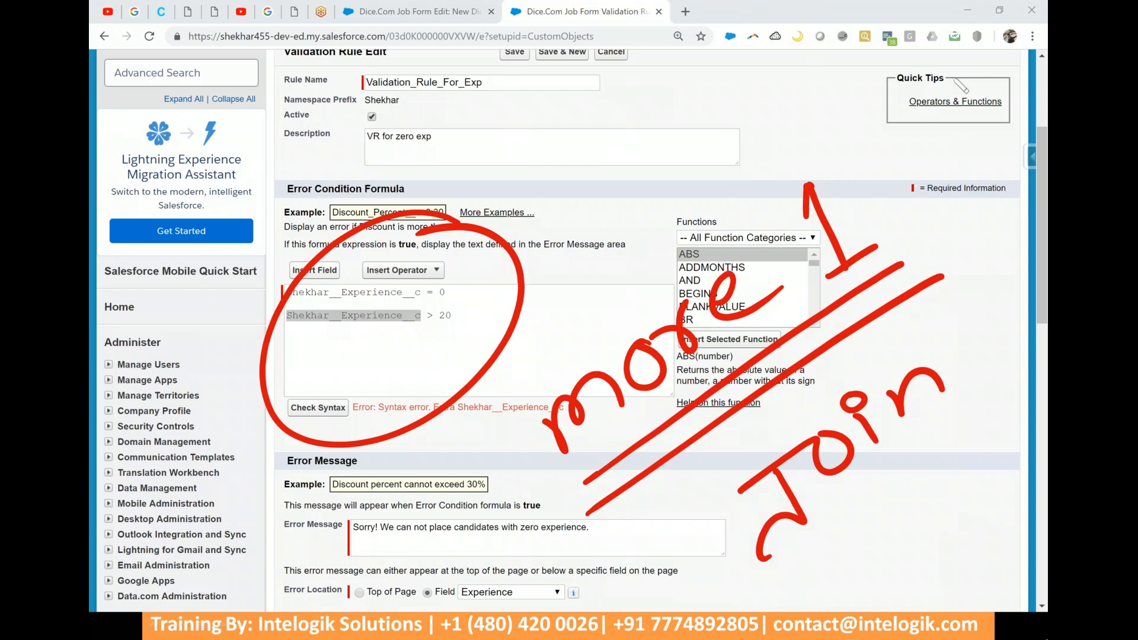
drag(943, 60, 837, 162)
drag(833, 116, 901, 137)
click(946, 337)
mouse_move(948, 332)
mouse_down()
mouse_move(960, 601)
mouse_move(943, 323)
mouse_up()
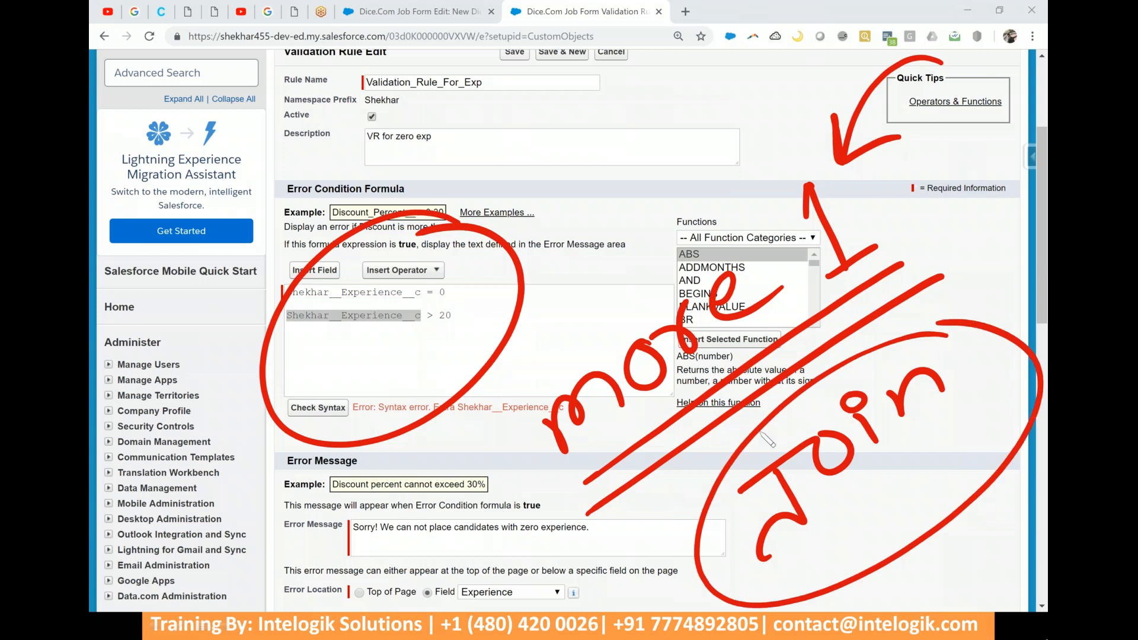
right_click(760, 433)
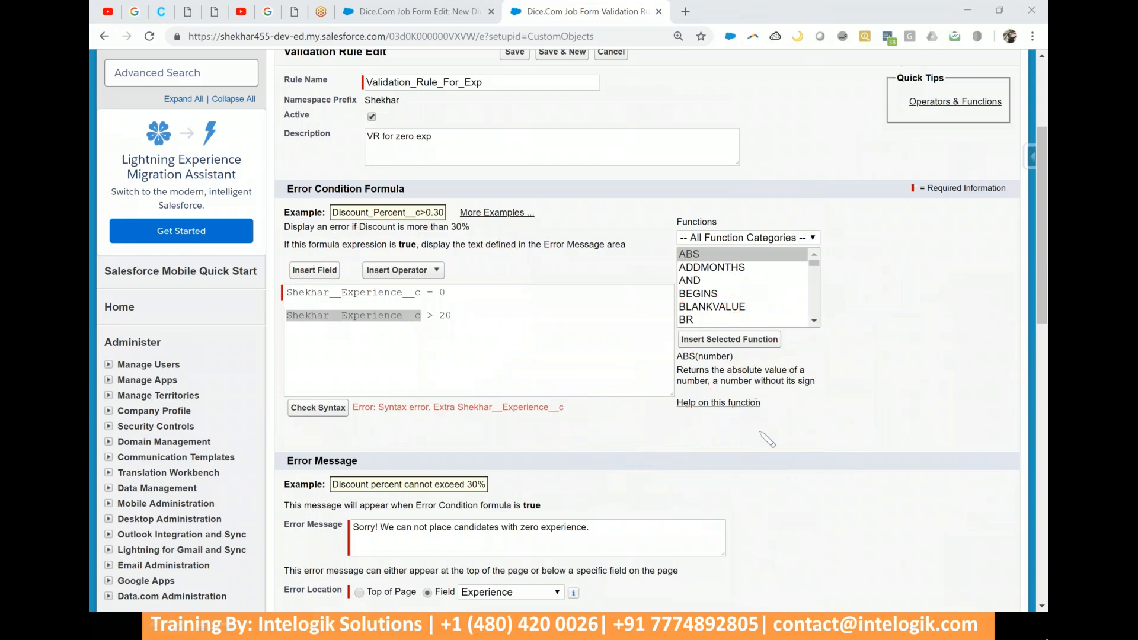
- Write "OR / AND" with the pen beside the formula, circle it, and erase the pen marks
mouse_move(679, 334)
mouse_down()
mouse_move(632, 422)
mouse_move(660, 330)
mouse_move(747, 379)
mouse_up()
mouse_move(710, 309)
mouse_down()
mouse_move(744, 272)
mouse_move(860, 326)
mouse_up()
drag(601, 522, 927, 295)
drag(756, 566, 814, 537)
drag(750, 522, 774, 503)
mouse_move(784, 439)
mouse_down()
mouse_move(813, 493)
mouse_move(870, 442)
mouse_move(829, 406)
mouse_up()
mouse_move(864, 382)
mouse_down()
mouse_move(894, 439)
mouse_move(875, 455)
mouse_up()
mouse_move(895, 225)
mouse_down()
mouse_move(587, 379)
mouse_move(966, 456)
mouse_move(895, 225)
mouse_up()
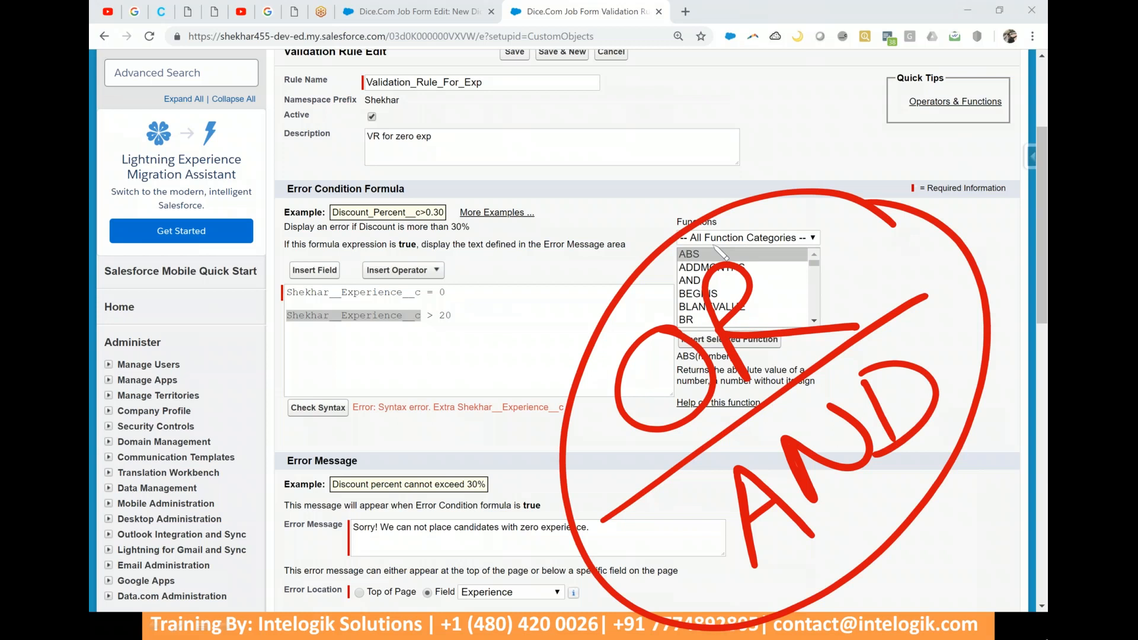
key(Escape)
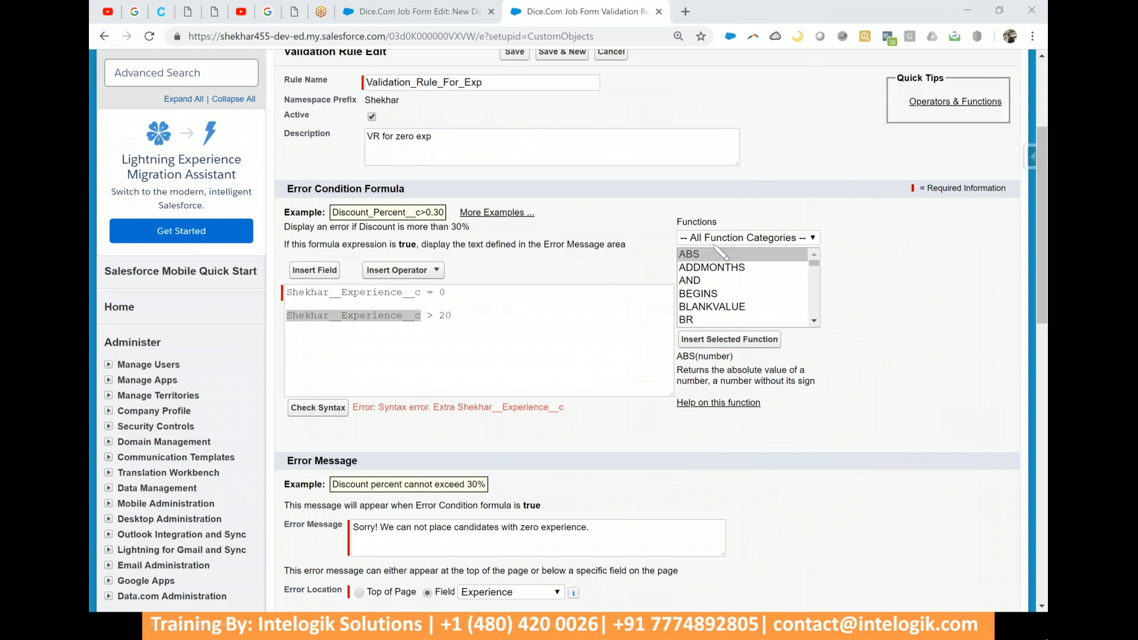
- Add a line between the two Experience conditions holding the And operator (&&), a slash, and the Or operator (||)
click(462, 302)
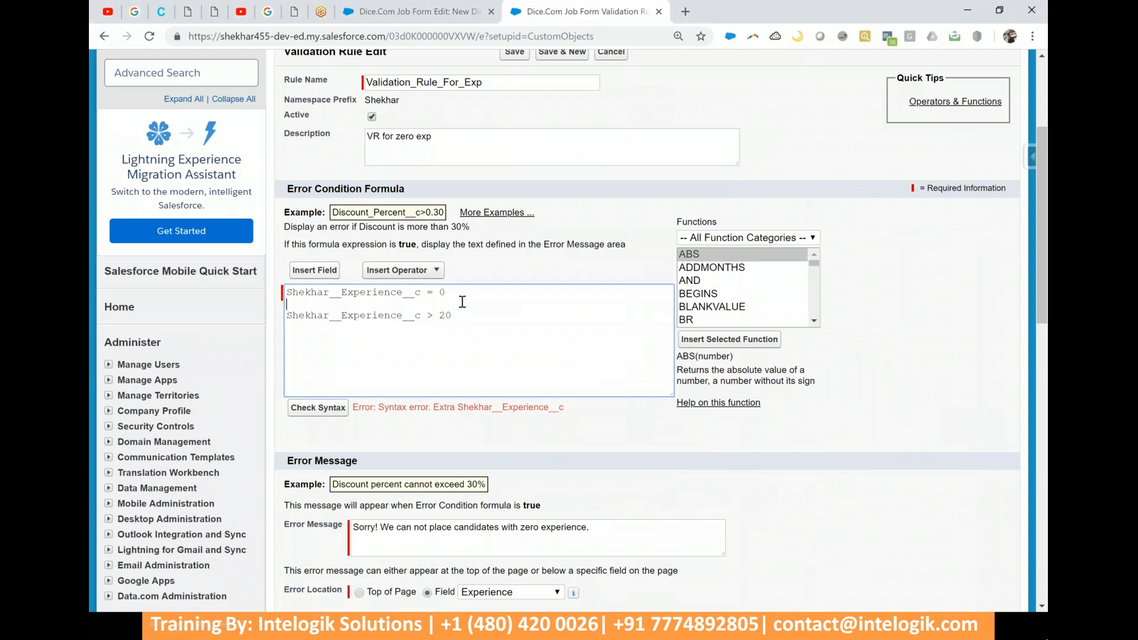
key(Return)
key(Return)
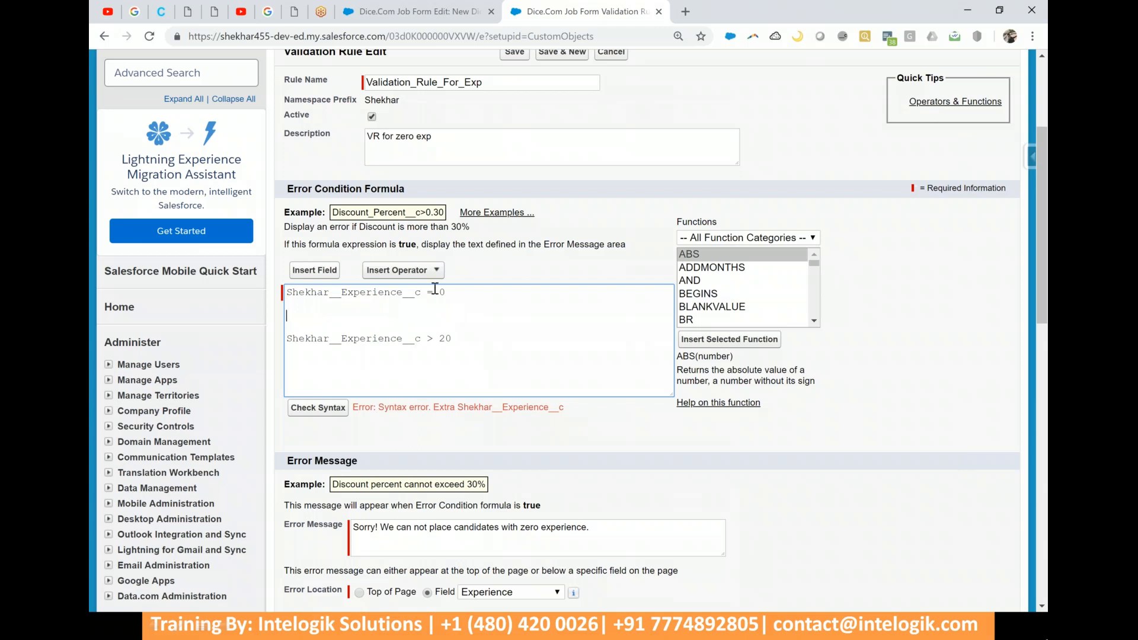
click(401, 270)
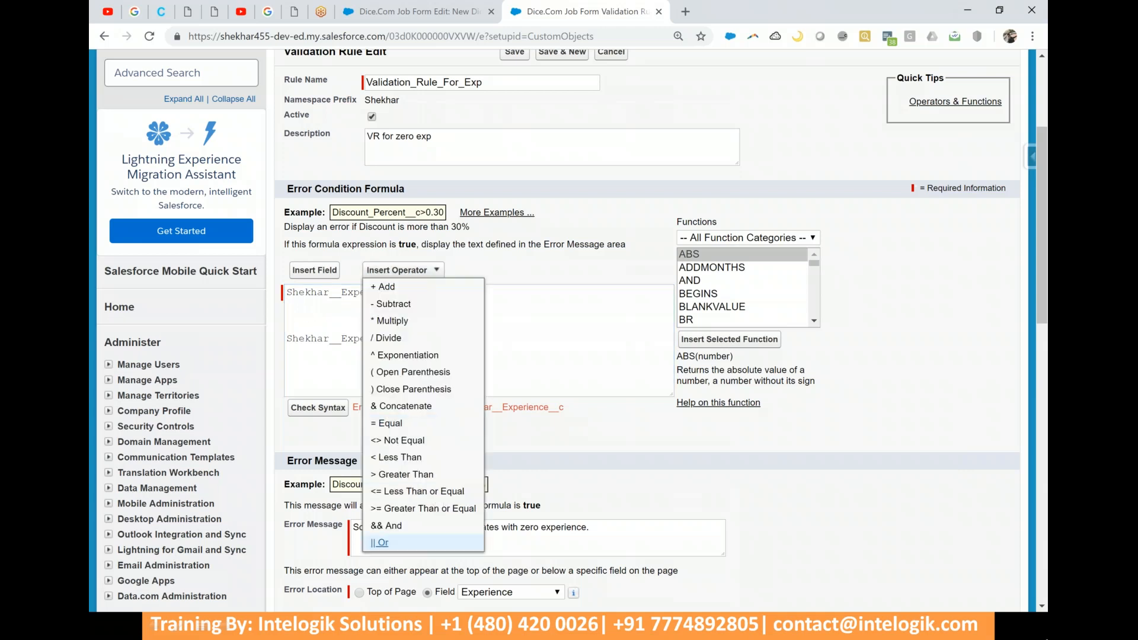
click(387, 526)
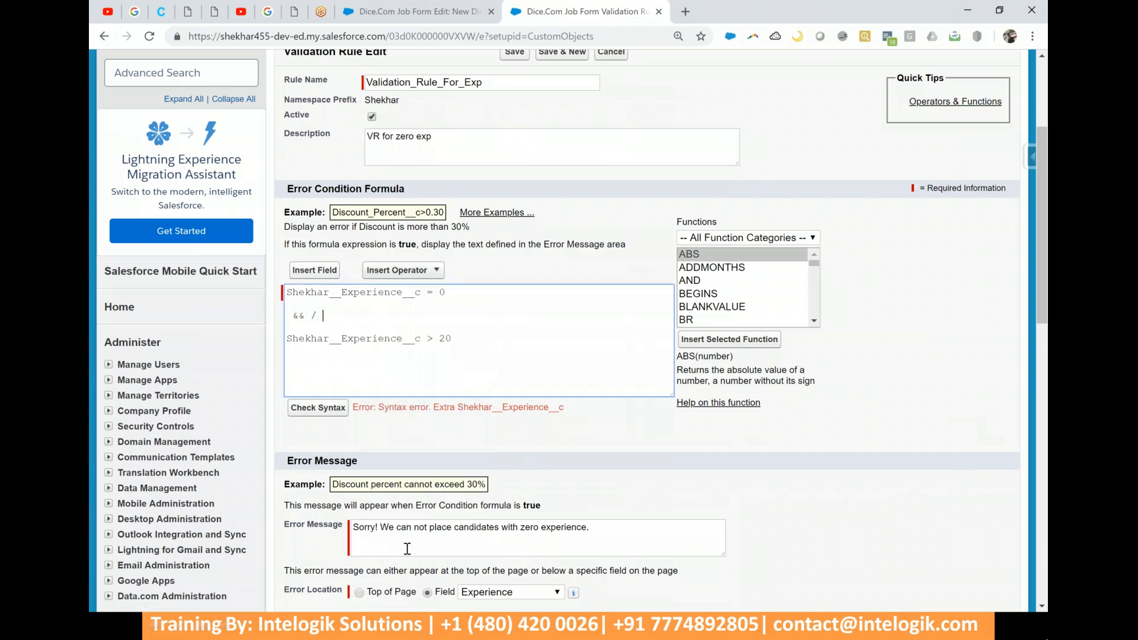
click(401, 270)
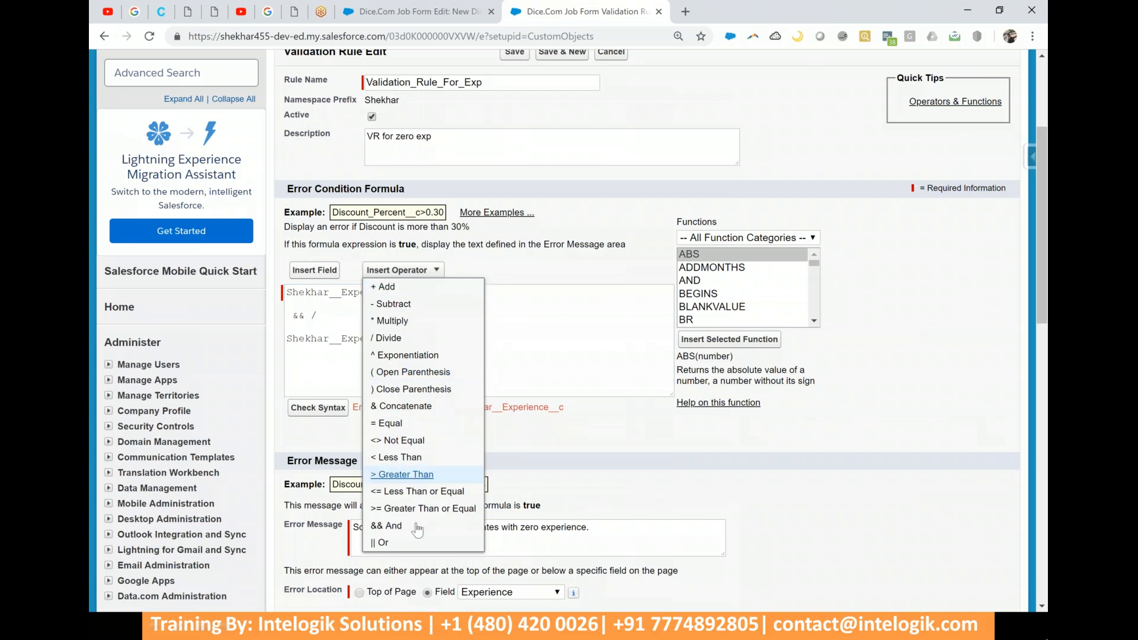
click(412, 543)
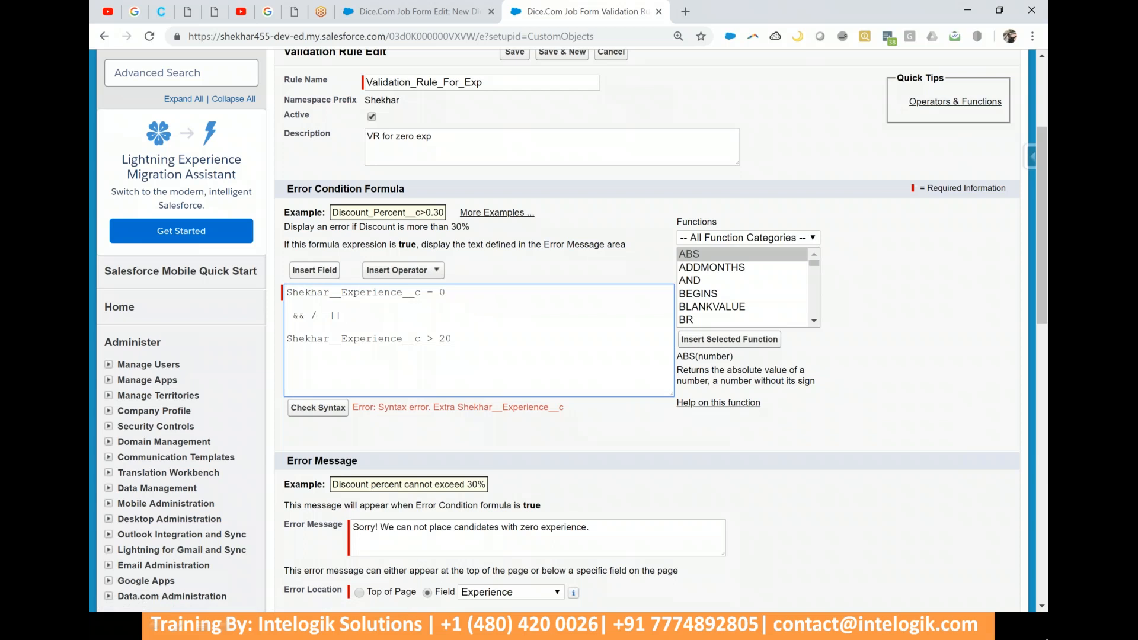
- Write "All condn" with the pen, with an arrow leading down to the word "true"
mouse_move(605, 427)
mouse_down()
mouse_move(596, 324)
mouse_move(669, 382)
mouse_move(638, 349)
mouse_up()
drag(649, 275, 692, 337)
drag(668, 243, 727, 307)
drag(796, 215, 790, 267)
mouse_move(845, 191)
mouse_down()
mouse_move(853, 205)
mouse_move(892, 173)
mouse_up()
mouse_move(918, 134)
mouse_down()
mouse_move(910, 159)
mouse_move(901, 59)
mouse_move(972, 44)
mouse_move(987, 62)
mouse_up()
drag(800, 288, 874, 385)
mouse_move(800, 350)
mouse_down()
mouse_move(871, 385)
mouse_move(876, 320)
mouse_up()
mouse_move(824, 467)
mouse_down()
mouse_move(846, 529)
mouse_move(858, 470)
mouse_move(1001, 396)
mouse_up()
drag(901, 410, 887, 431)
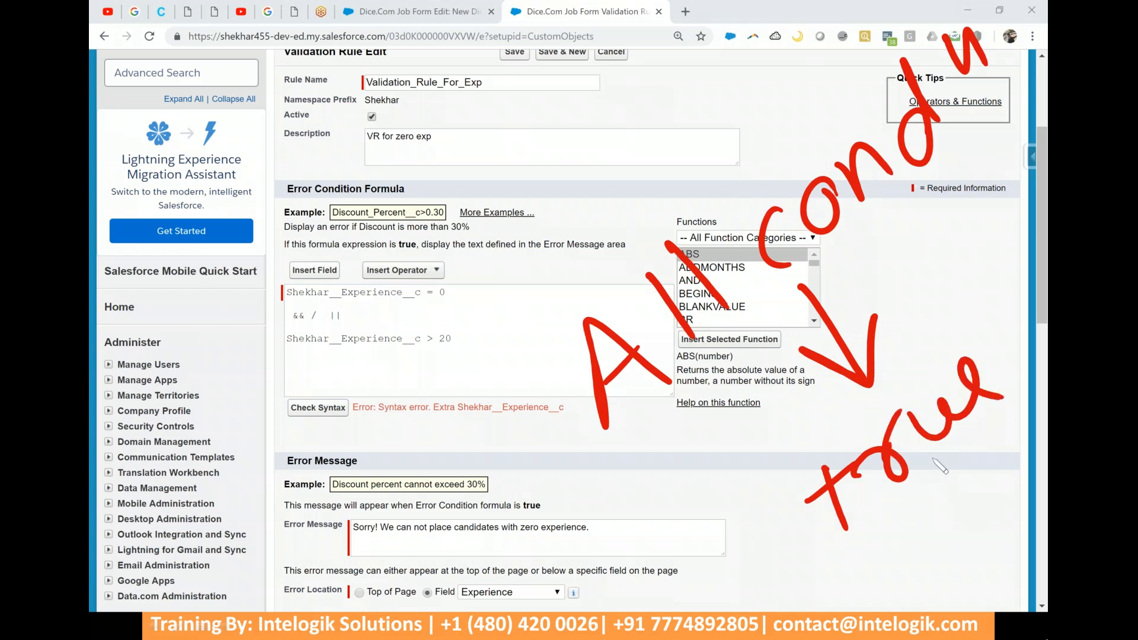
- Draw an arrow from the handwritten "All" to the && operator, and erase all the pen marks
mouse_move(640, 259)
mouse_down()
mouse_move(542, 131)
mouse_move(200, 400)
mouse_move(281, 332)
mouse_up()
mouse_move(243, 343)
mouse_down()
mouse_move(272, 356)
mouse_move(265, 374)
mouse_up()
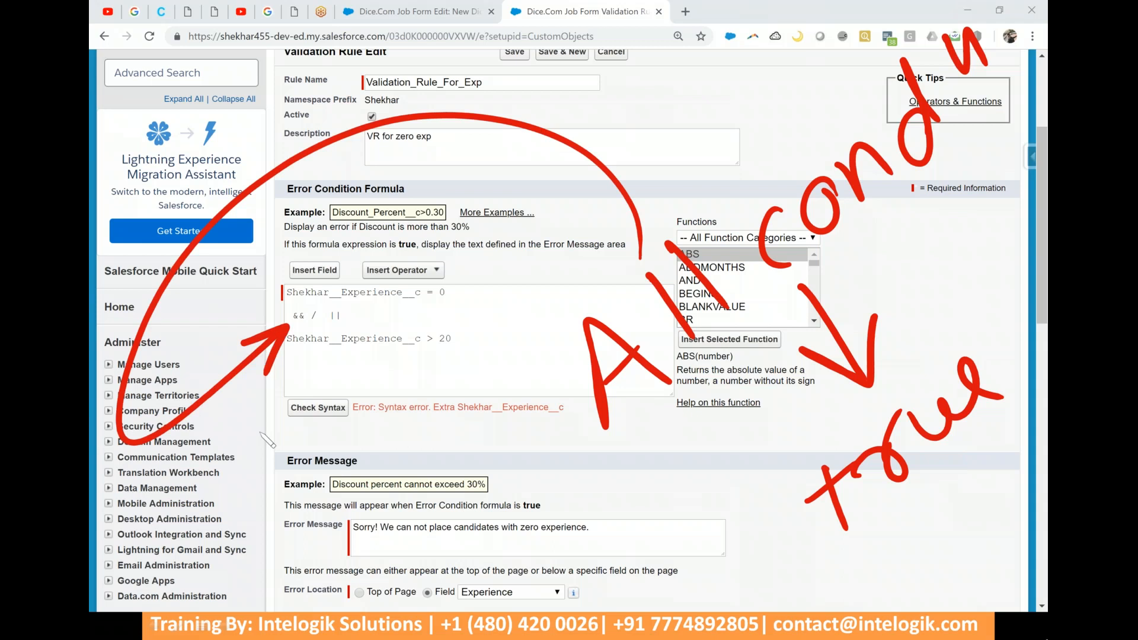
click(261, 433)
right_click(261, 433)
- Write "any one" and "min one" with the pen, separated by a long slanted line
mouse_move(649, 437)
mouse_down()
mouse_move(607, 474)
mouse_move(673, 433)
mouse_move(714, 386)
mouse_move(788, 463)
mouse_move(745, 487)
mouse_up()
drag(818, 284, 814, 290)
mouse_move(845, 274)
mouse_down()
mouse_move(900, 266)
mouse_move(991, 212)
mouse_up()
drag(643, 597, 1022, 257)
mouse_move(765, 598)
mouse_down()
mouse_move(786, 560)
mouse_move(821, 542)
mouse_move(877, 474)
mouse_move(902, 492)
mouse_up()
mouse_move(947, 418)
mouse_down()
mouse_move(996, 388)
mouse_move(1036, 391)
mouse_up()
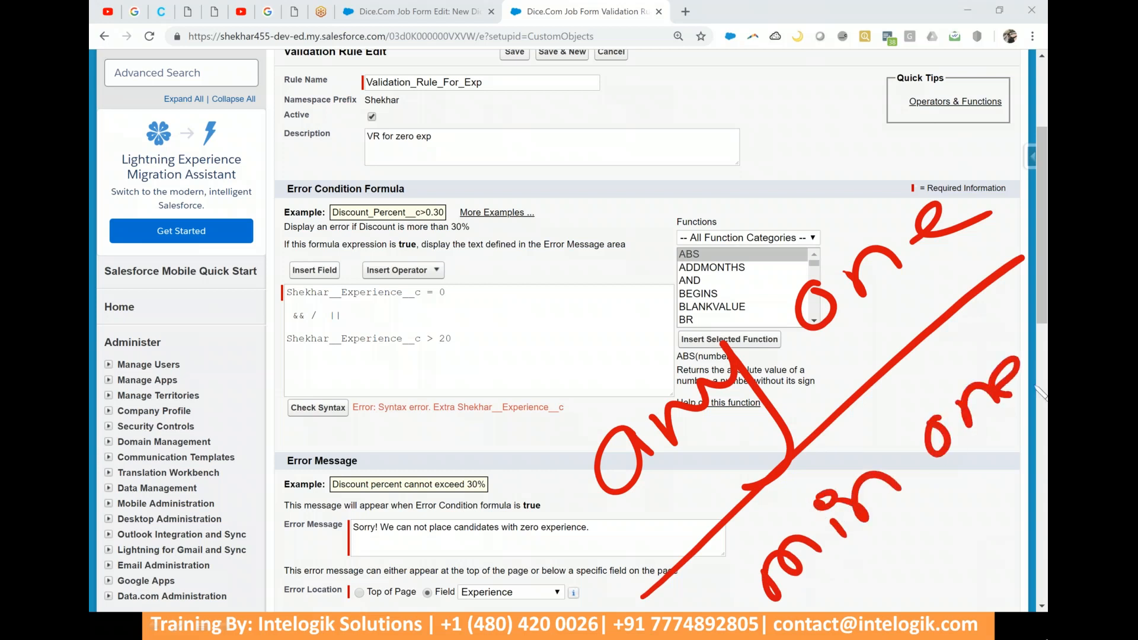
- Draw an arrow from "any one" to the || operator, circle the operator, and erase the pen marks
mouse_move(688, 483)
mouse_down()
mouse_move(498, 570)
mouse_move(343, 355)
mouse_move(312, 409)
mouse_up()
drag(343, 355, 359, 403)
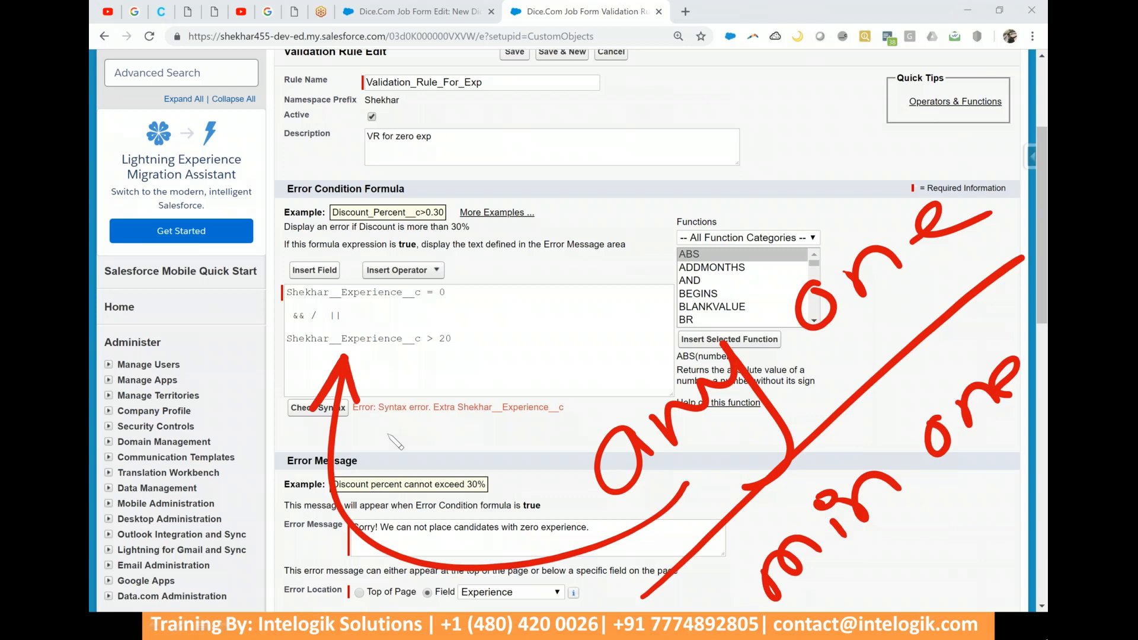
drag(352, 294, 319, 328)
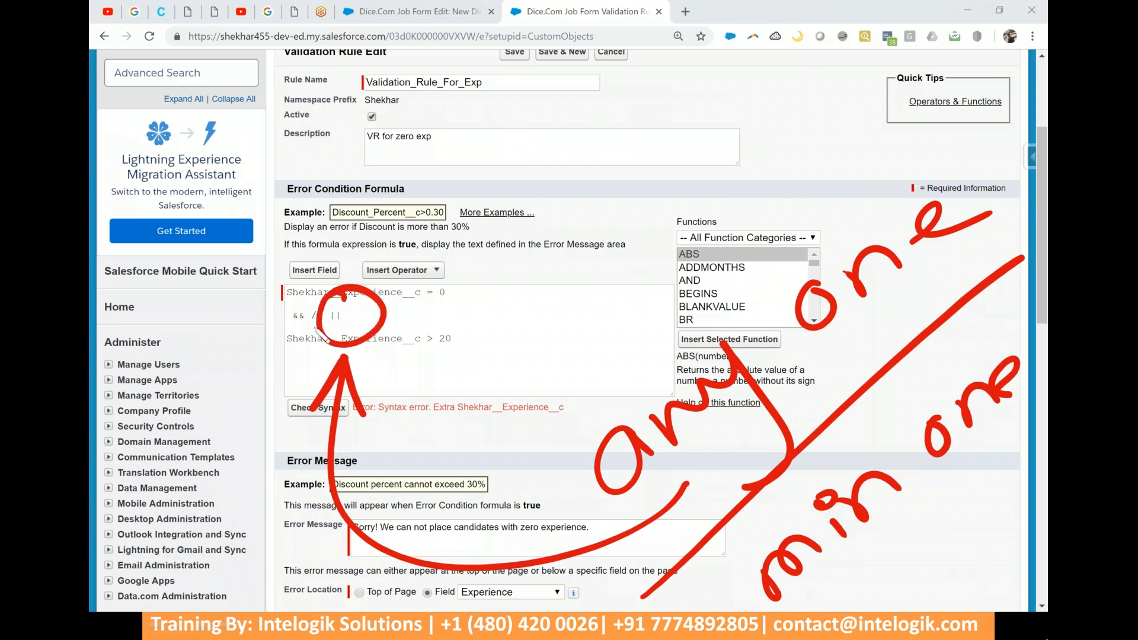
right_click(315, 328)
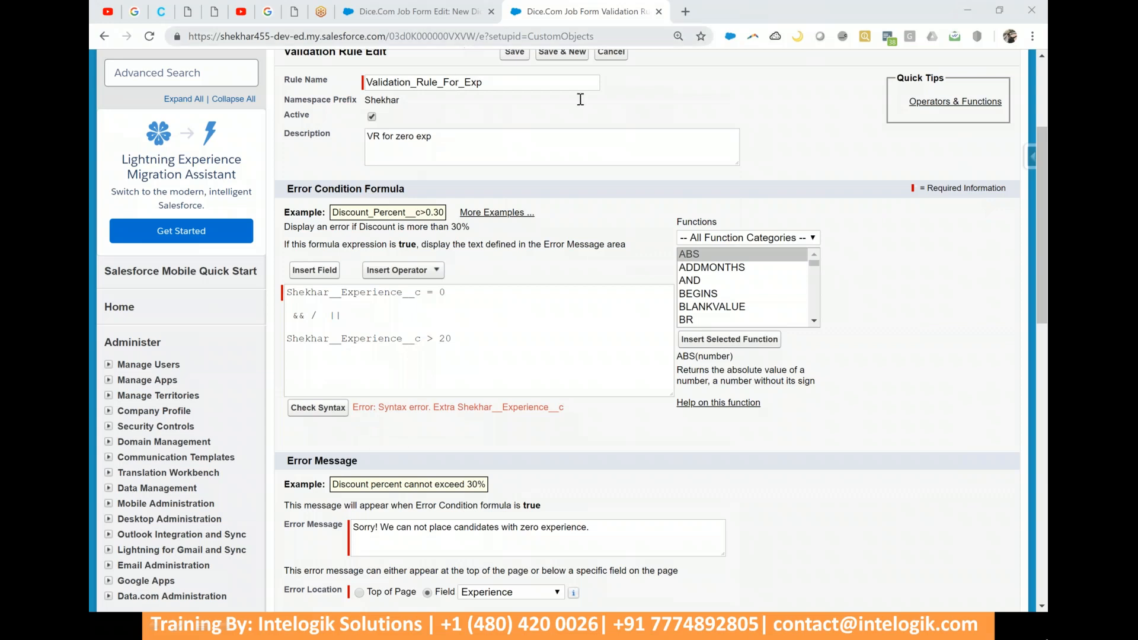
- Write "and" with the pen and cross it out, write "or" with underlines and a tick, and erase the marks
click(915, 235)
click(212, 52)
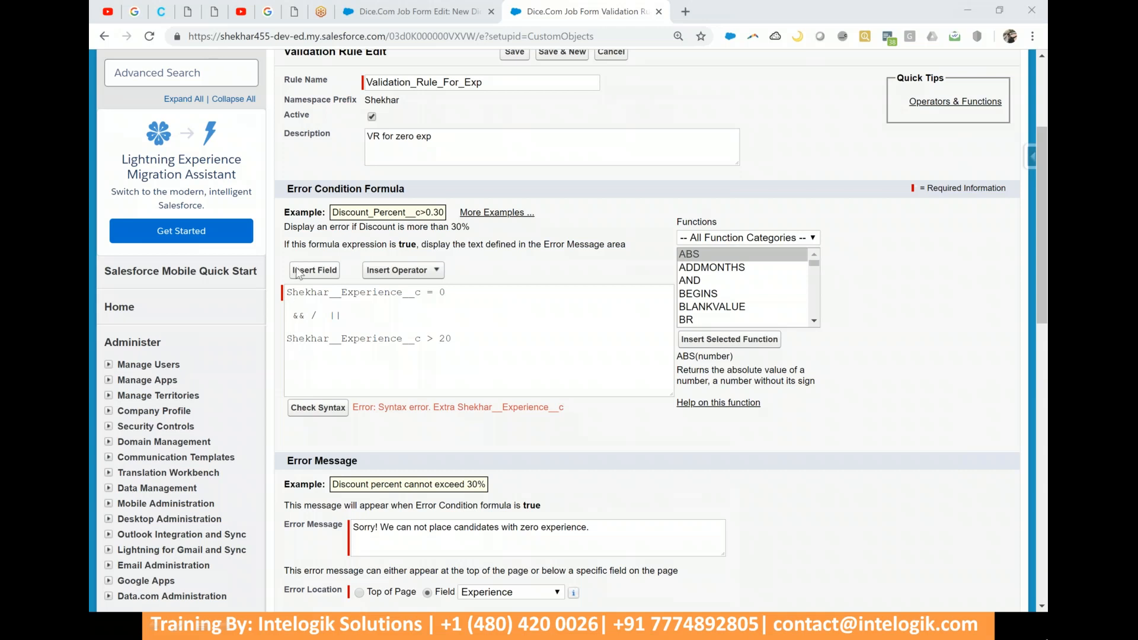
mouse_move(716, 379)
mouse_down()
mouse_move(714, 412)
mouse_move(849, 309)
mouse_up()
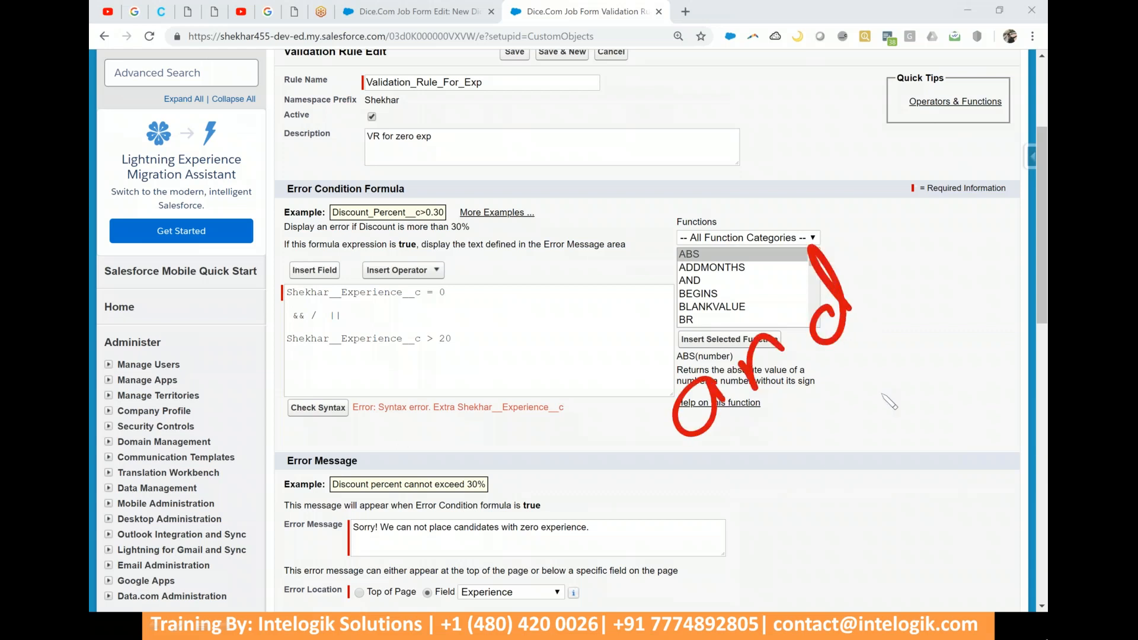
drag(859, 172, 661, 593)
drag(587, 219, 993, 556)
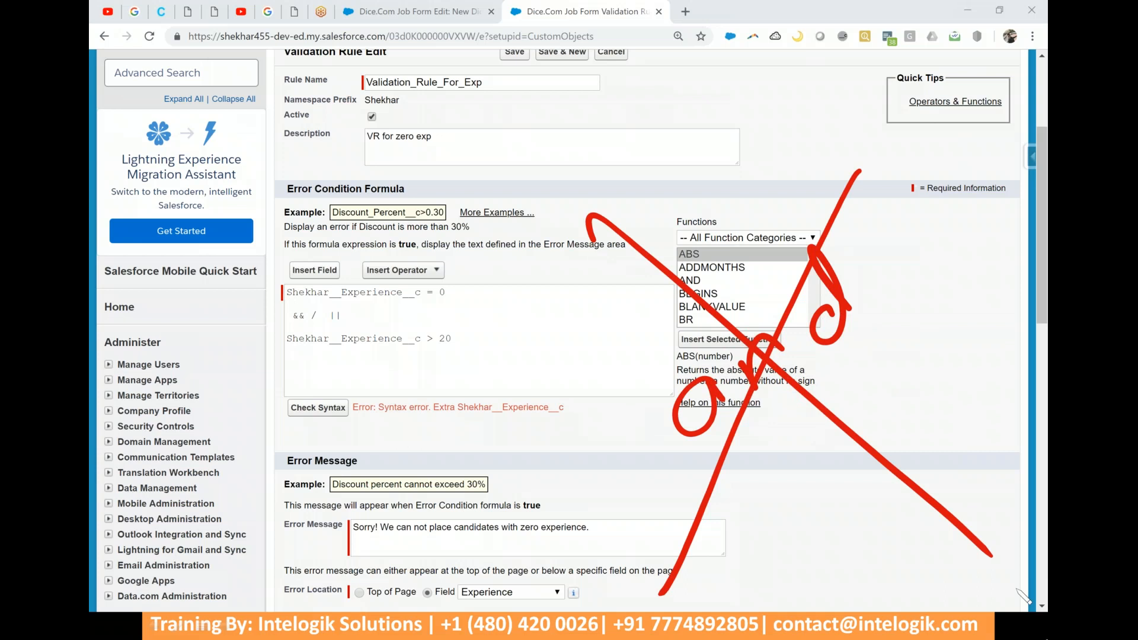
mouse_move(424, 399)
mouse_down()
mouse_move(422, 409)
mouse_move(442, 370)
mouse_move(460, 424)
mouse_move(535, 376)
mouse_move(422, 541)
mouse_up()
mouse_move(544, 425)
mouse_down()
mouse_move(495, 554)
mouse_move(594, 410)
mouse_up()
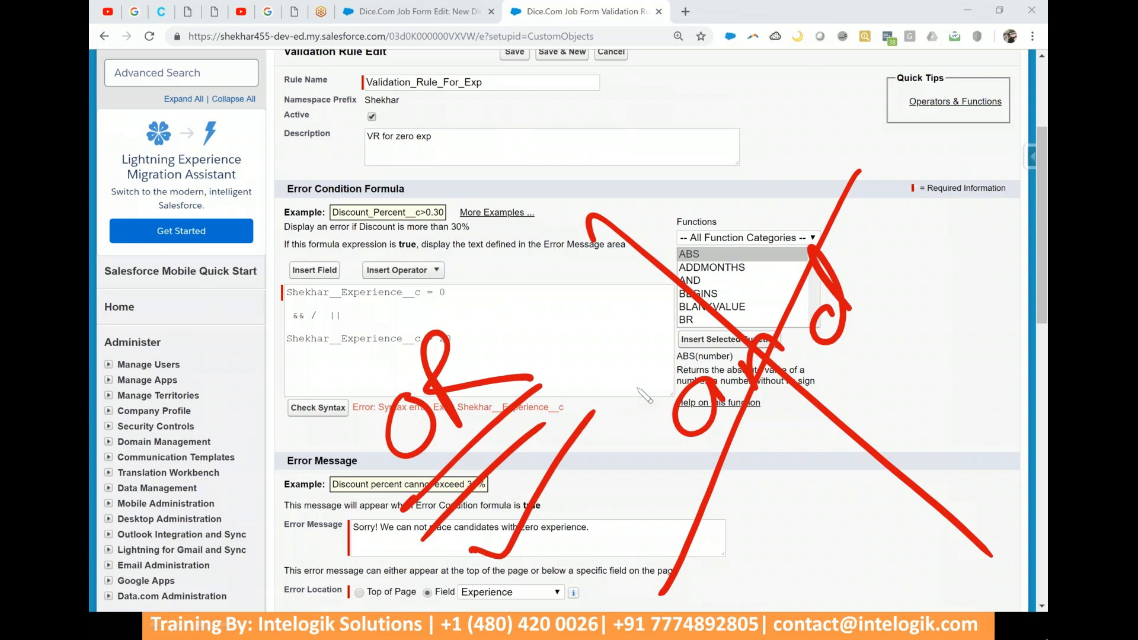
key(e)
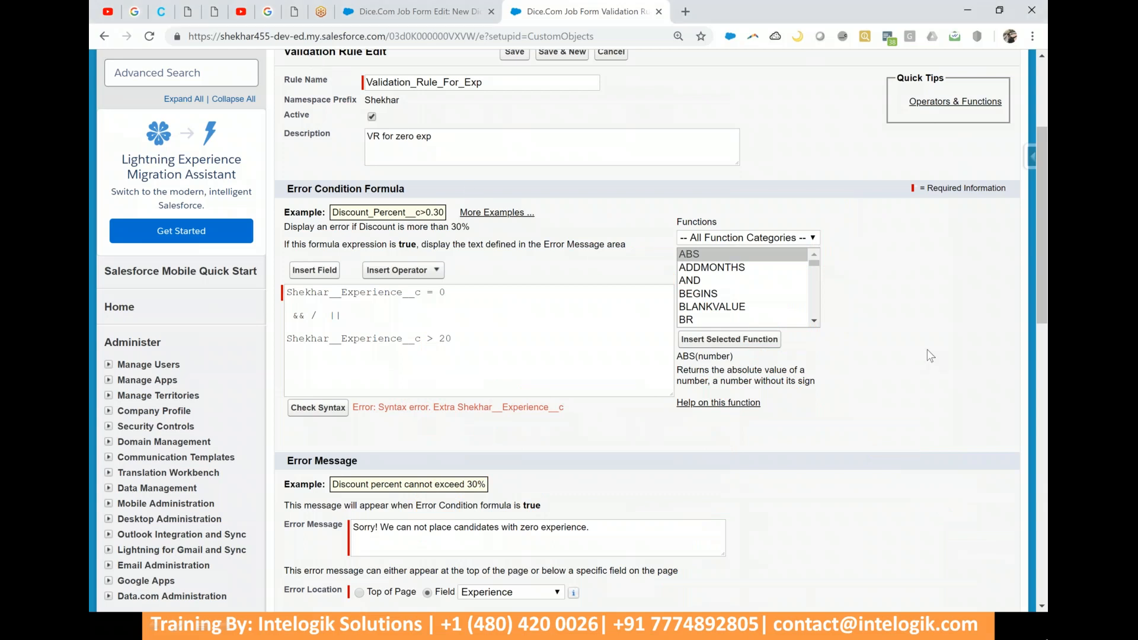
- Delete the slash and the || operator from the formula's middle line, keeping only &&
click(377, 311)
key(BackSpace)
key(BackSpace)
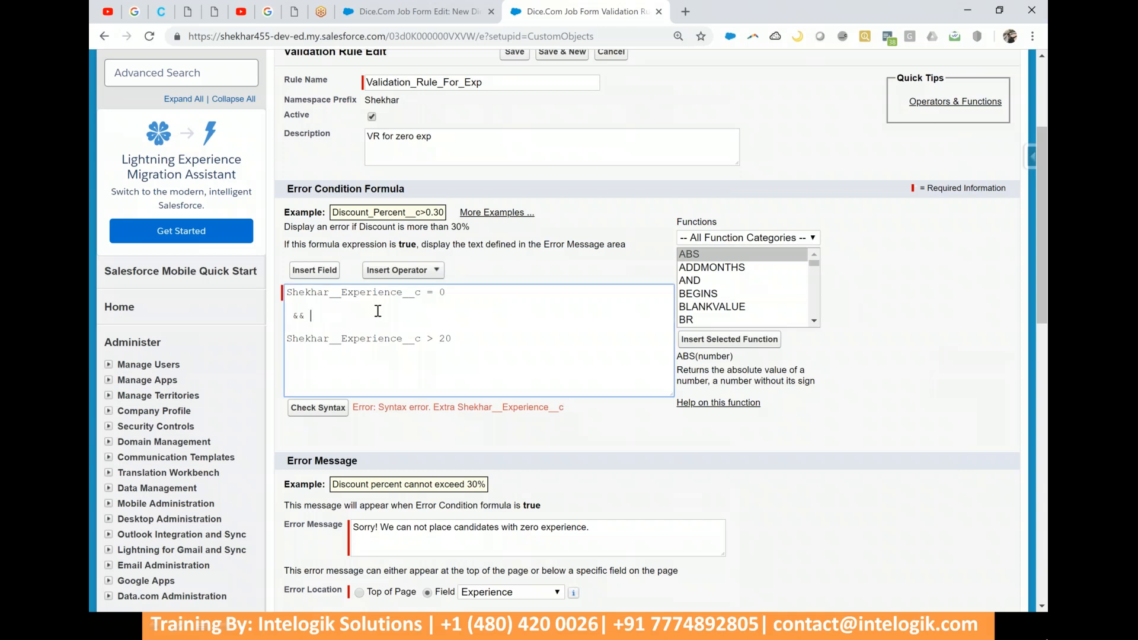
- Tick both Experience conditions with the pen, write "Math?" beside them, underline it twice, and erase the marks
drag(467, 281, 568, 201)
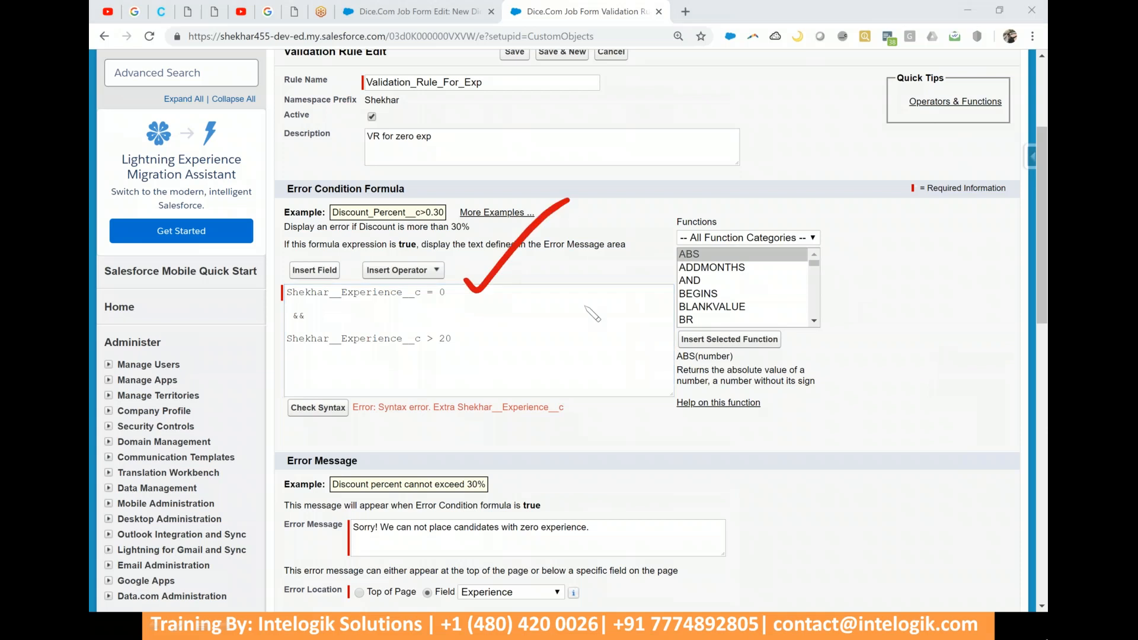
mouse_move(476, 326)
mouse_down()
mouse_move(552, 298)
mouse_move(576, 259)
mouse_up()
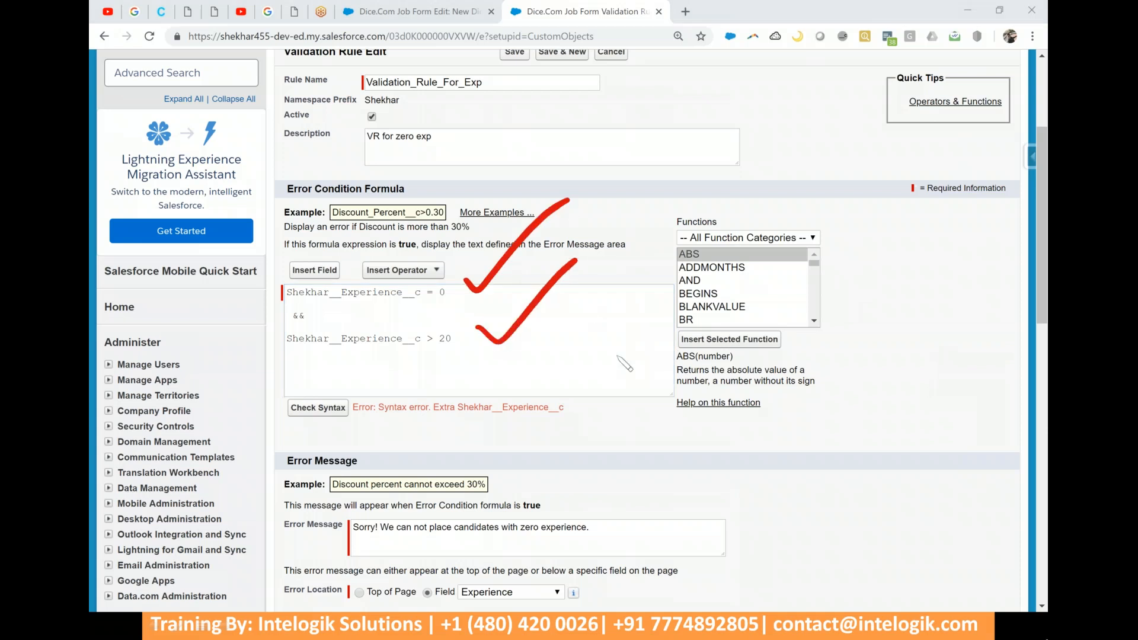
mouse_move(656, 388)
mouse_down()
mouse_move(716, 322)
mouse_move(761, 313)
mouse_move(809, 267)
mouse_move(821, 313)
mouse_up()
drag(830, 223, 851, 249)
mouse_move(895, 178)
mouse_down()
mouse_move(952, 250)
mouse_move(947, 270)
mouse_up()
click(966, 295)
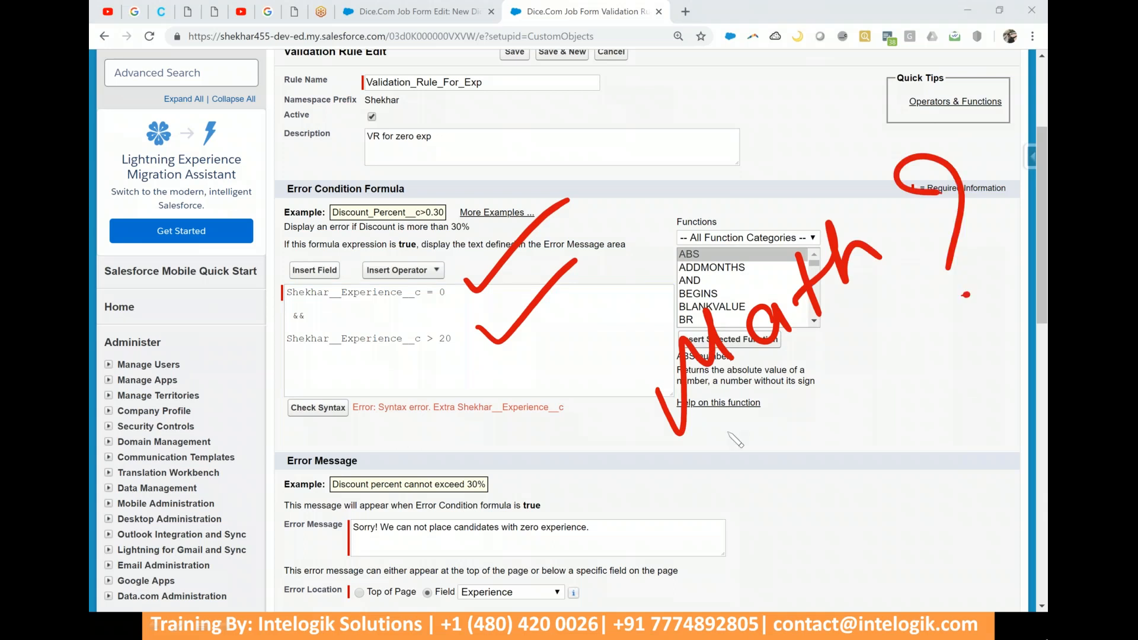
drag(726, 430, 899, 302)
drag(739, 457, 913, 314)
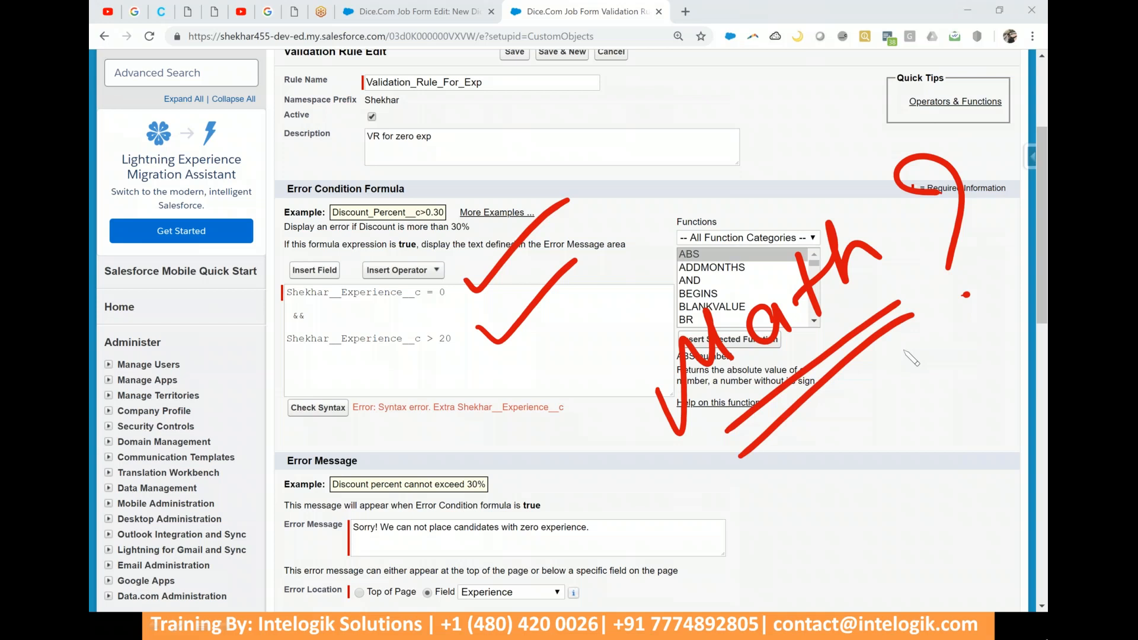
key(Escape)
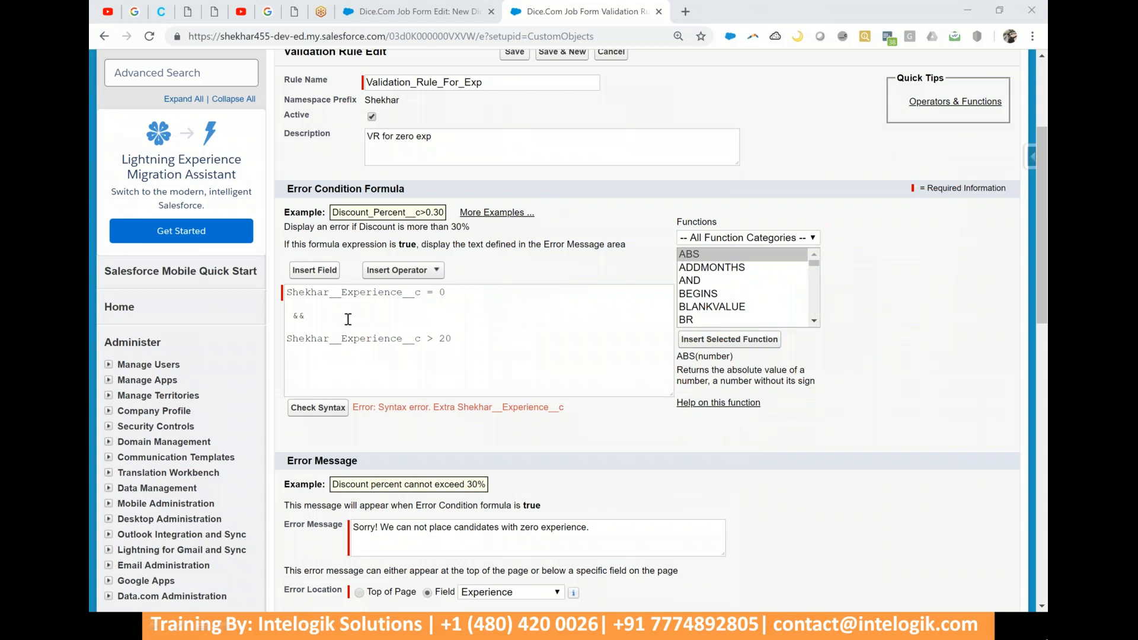
- Replace the && between the two Experience conditions with the Or operator (||) and check the formula's syntax
drag(348, 320, 294, 319)
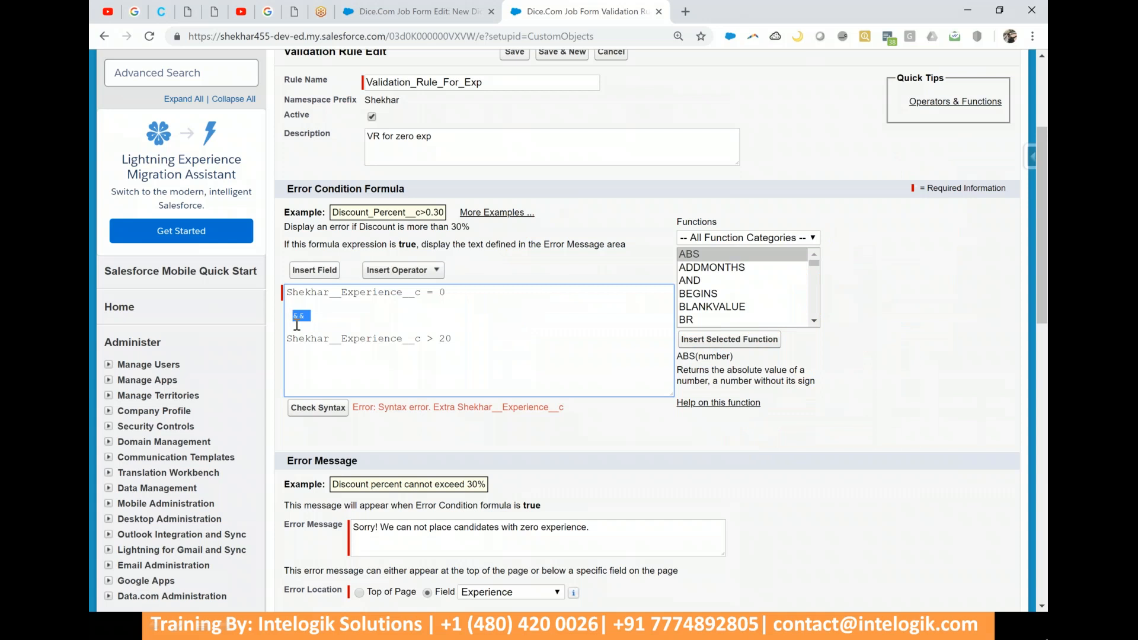
key(BackSpace)
click(415, 270)
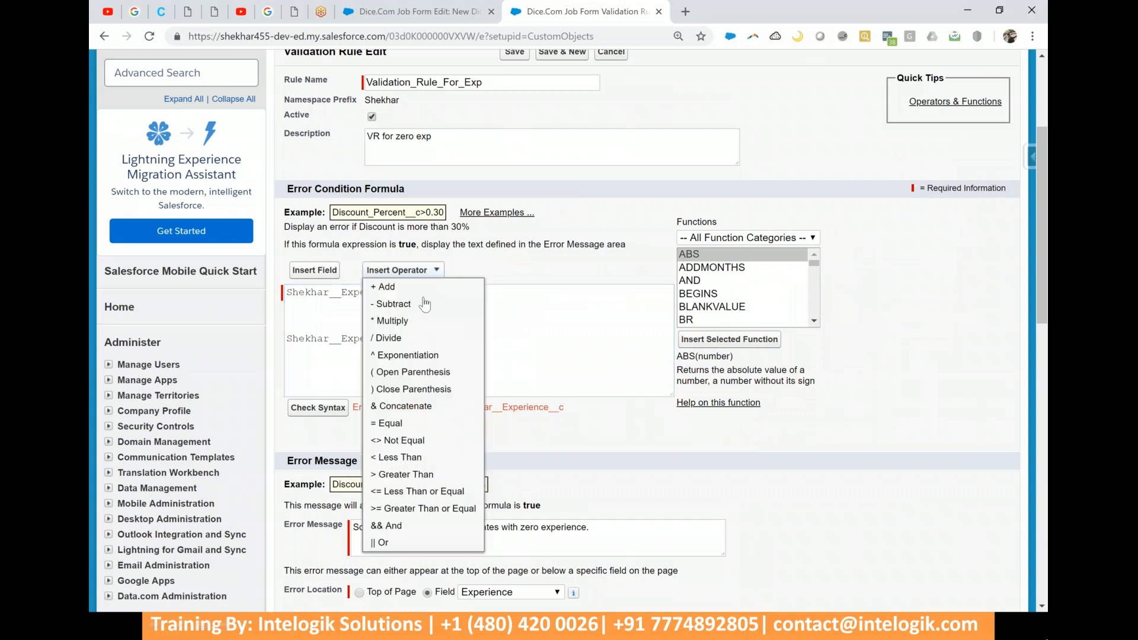
click(385, 543)
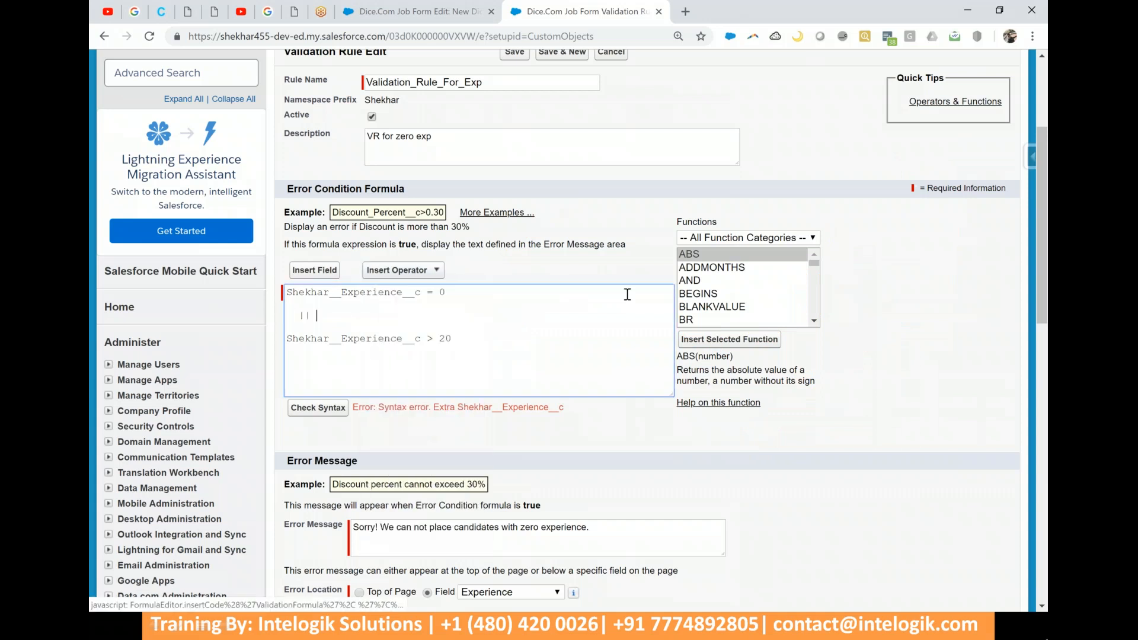
click(476, 132)
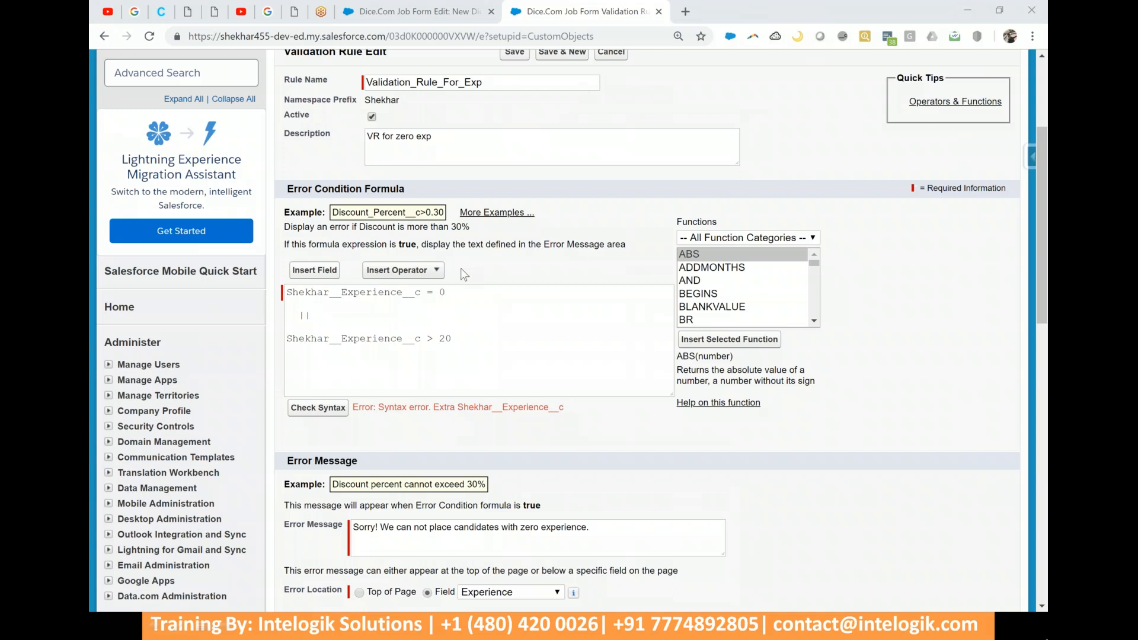
triple_click(466, 291)
drag(481, 341, 285, 356)
click(309, 415)
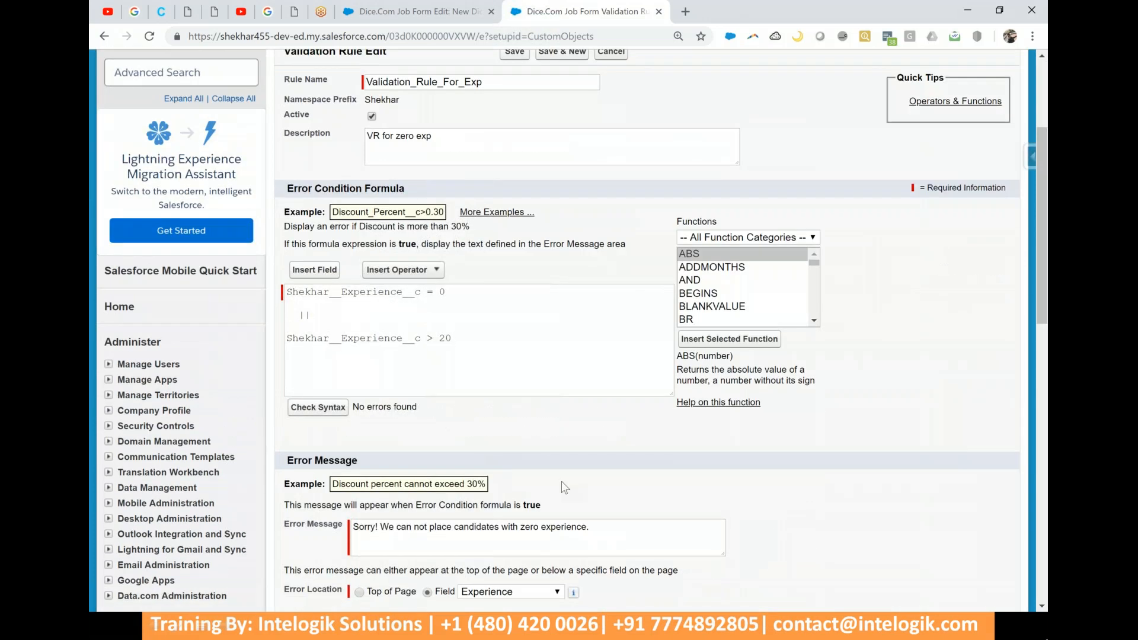
- Extend the Error Message with "as well as anyone having experience more than 20 yrs" and save the validation rule
scroll(819, 510, down, 2)
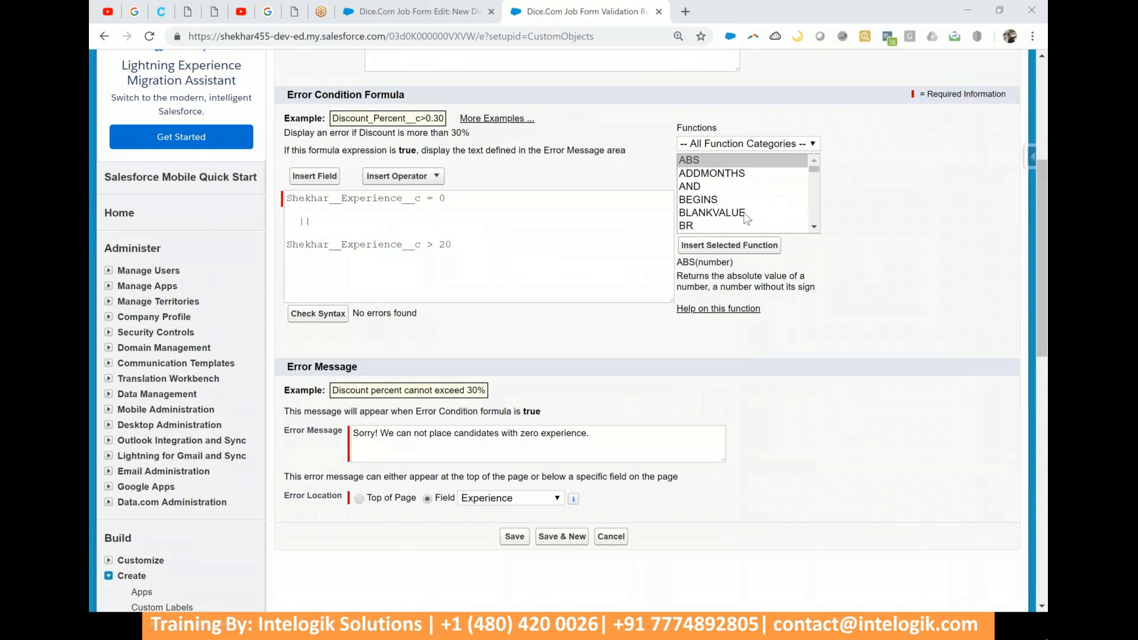
click(518, 438)
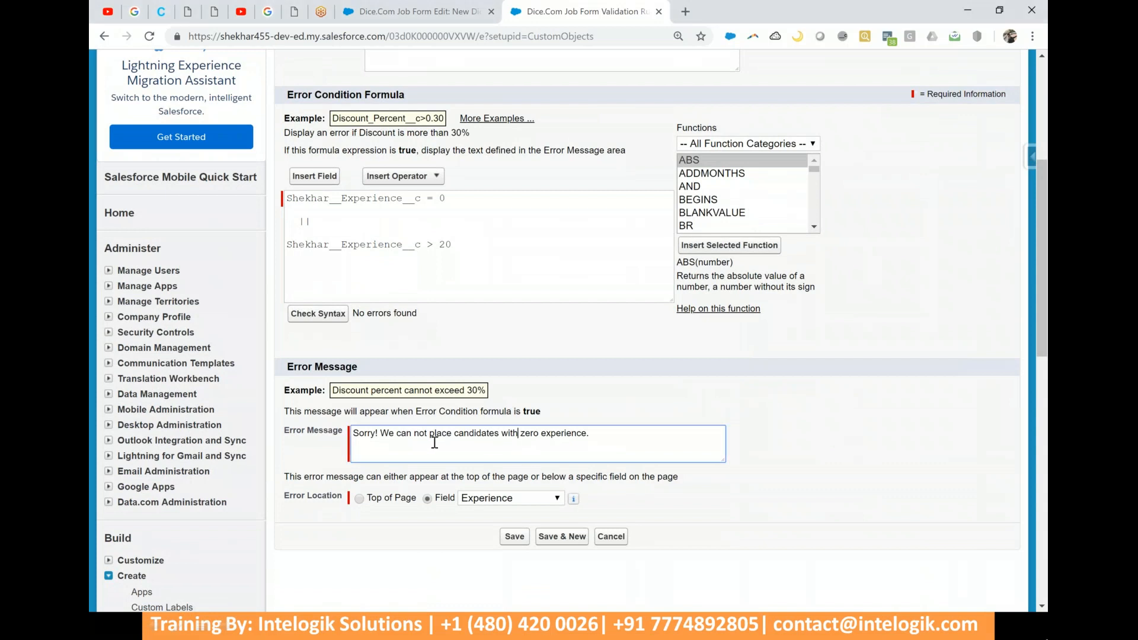
click(590, 439)
text(as well as anyone having experience more than 20 yrs)
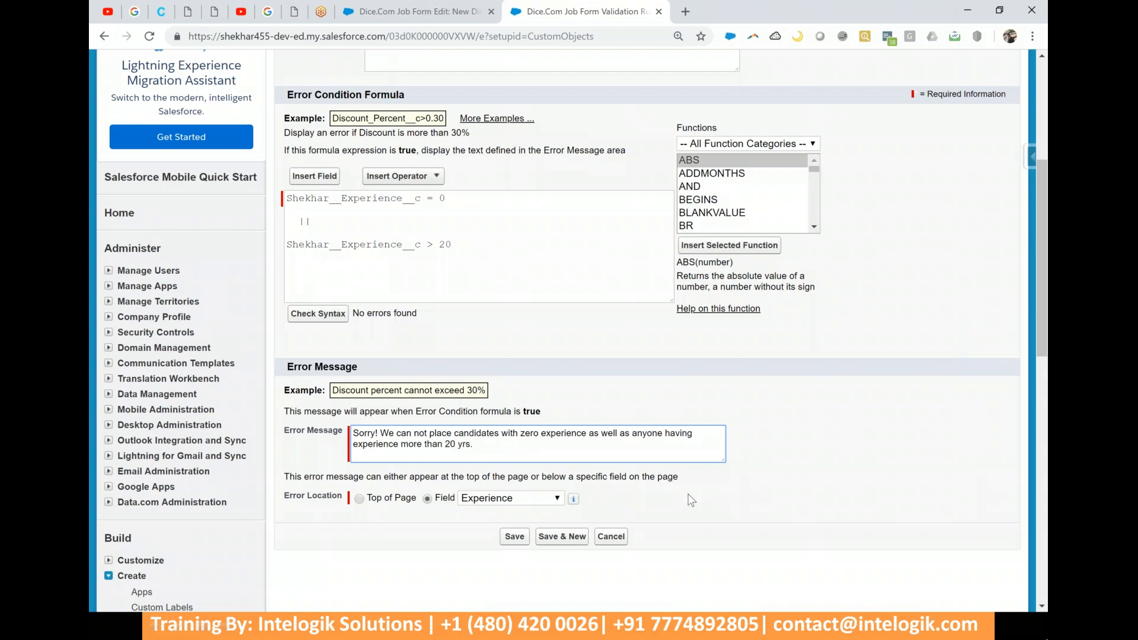
click(513, 537)
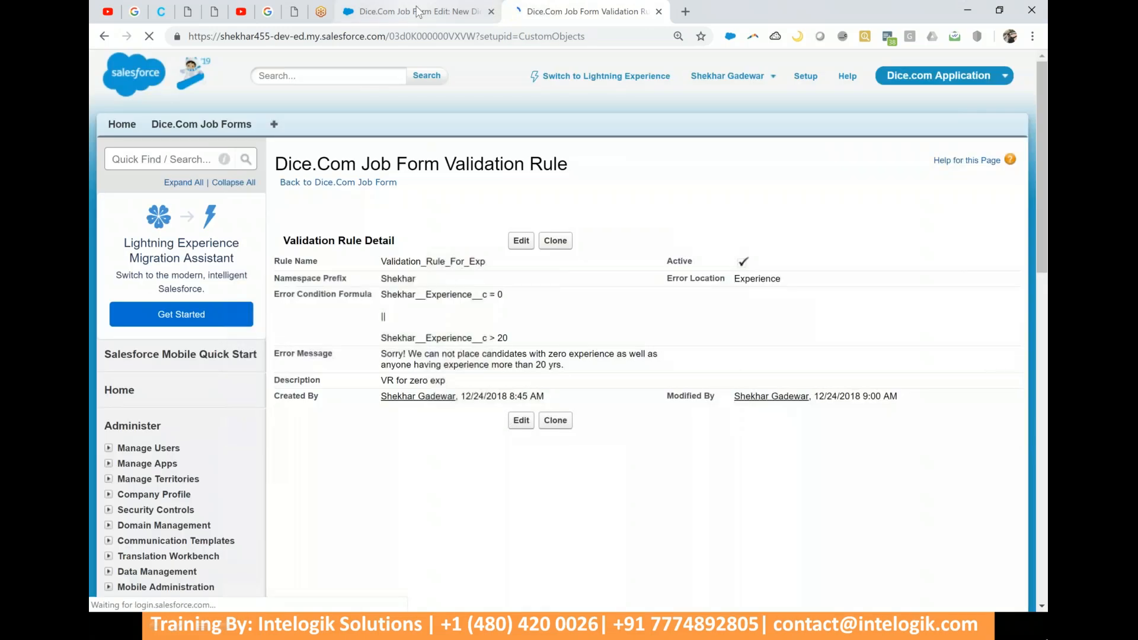
- Create a new Dice.Com Job Form record and try to save it with an Experience of 0
click(417, 10)
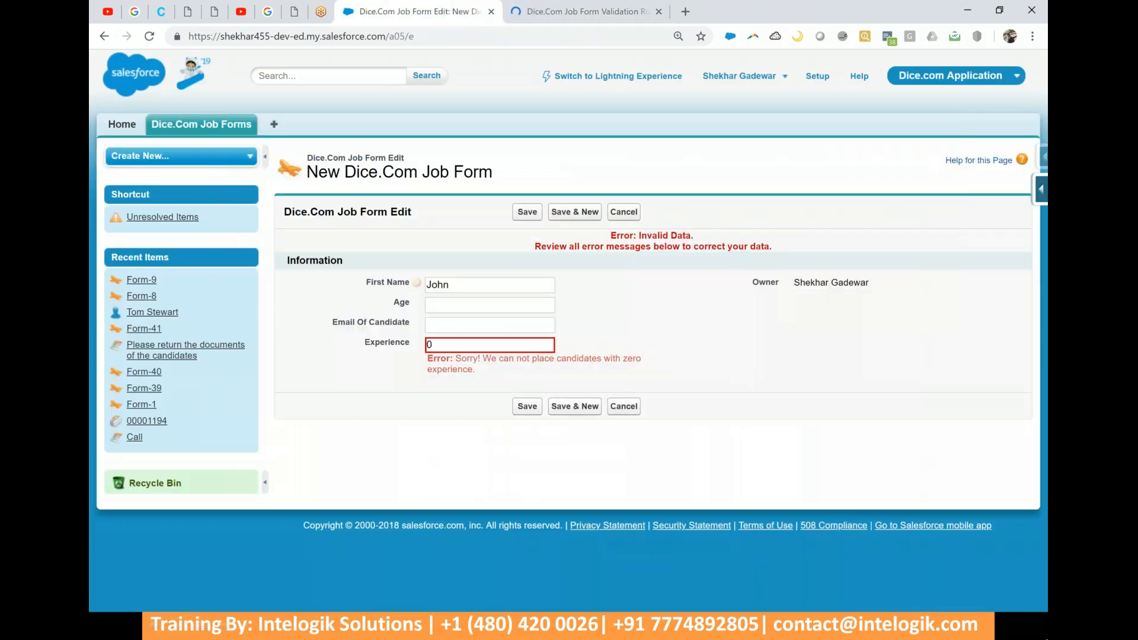
click(231, 120)
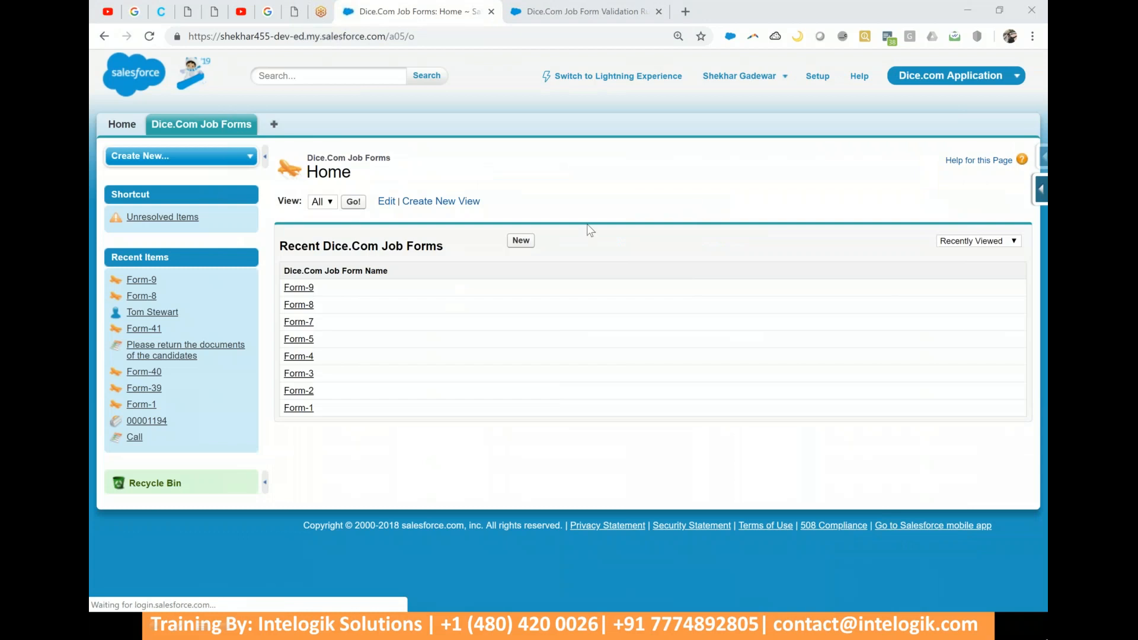
click(517, 243)
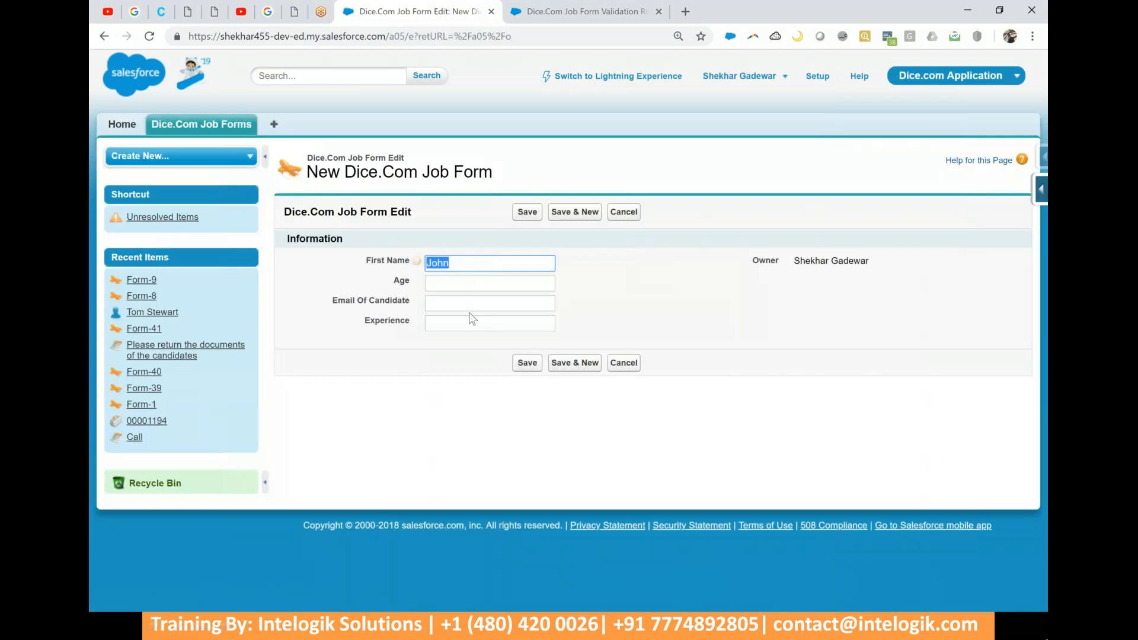
click(470, 323)
text(0)
click(527, 217)
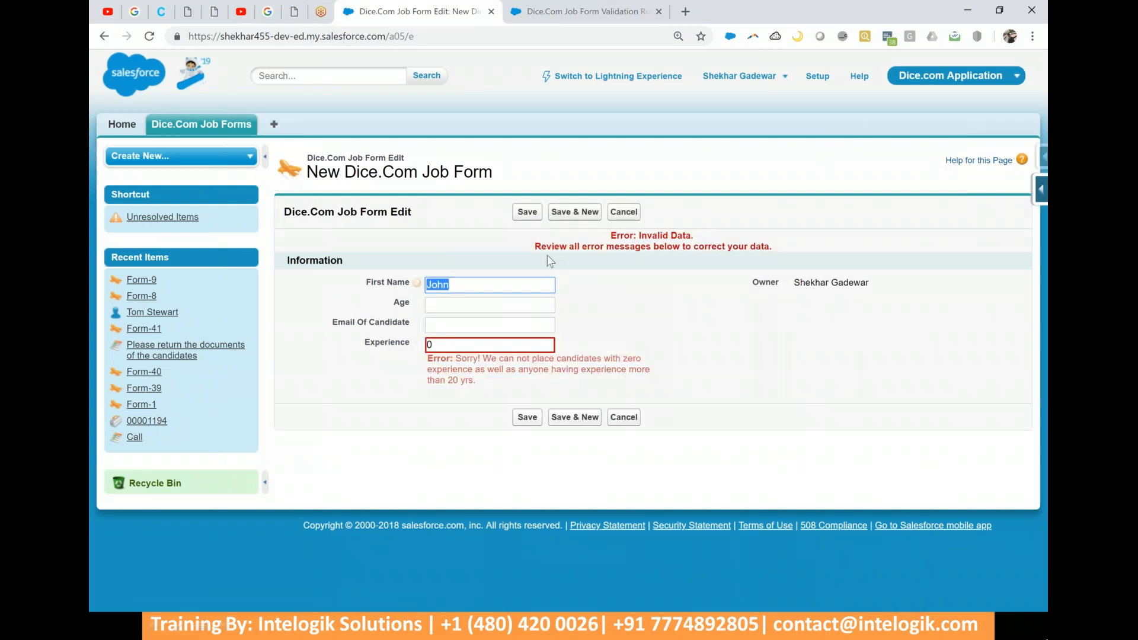
- Try to save the new Dice.Com Job Form with an Experience of 30
double_click(482, 344)
key(BackSpace)
text(30)
click(527, 212)
- Set the Experience to 15 and save the Dice.Com Job Form
double_click(457, 344)
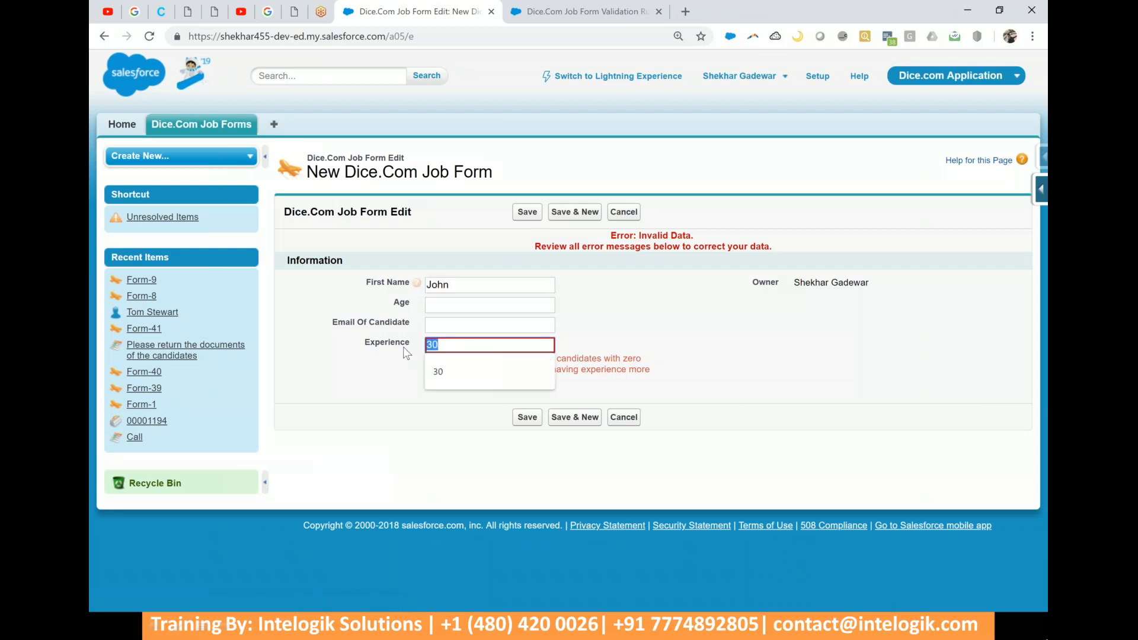
text(15)
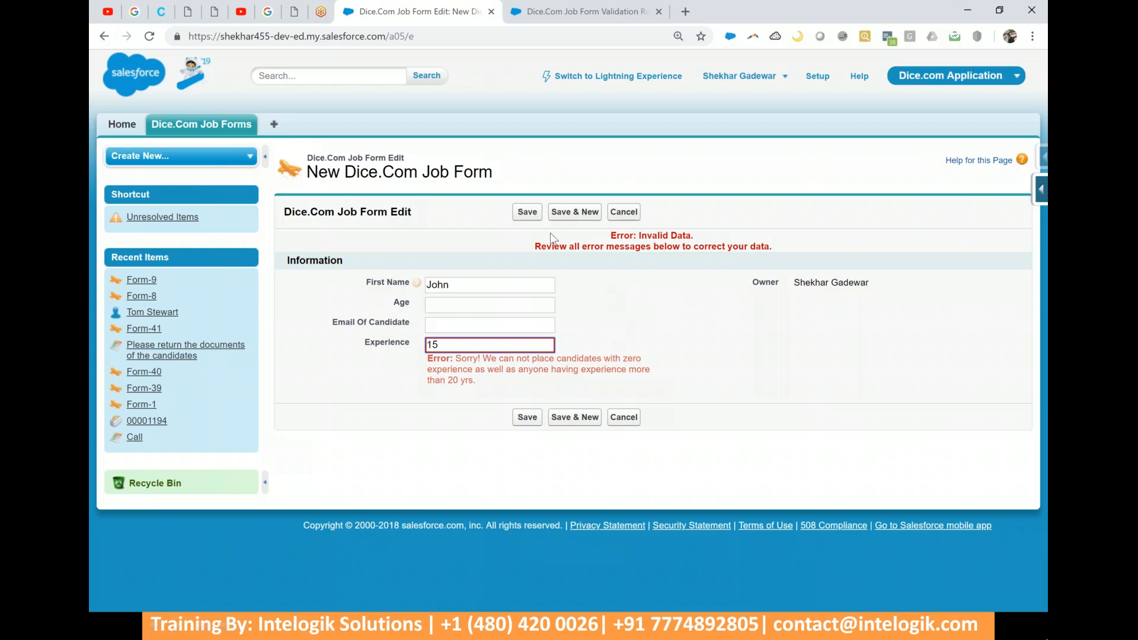
click(527, 212)
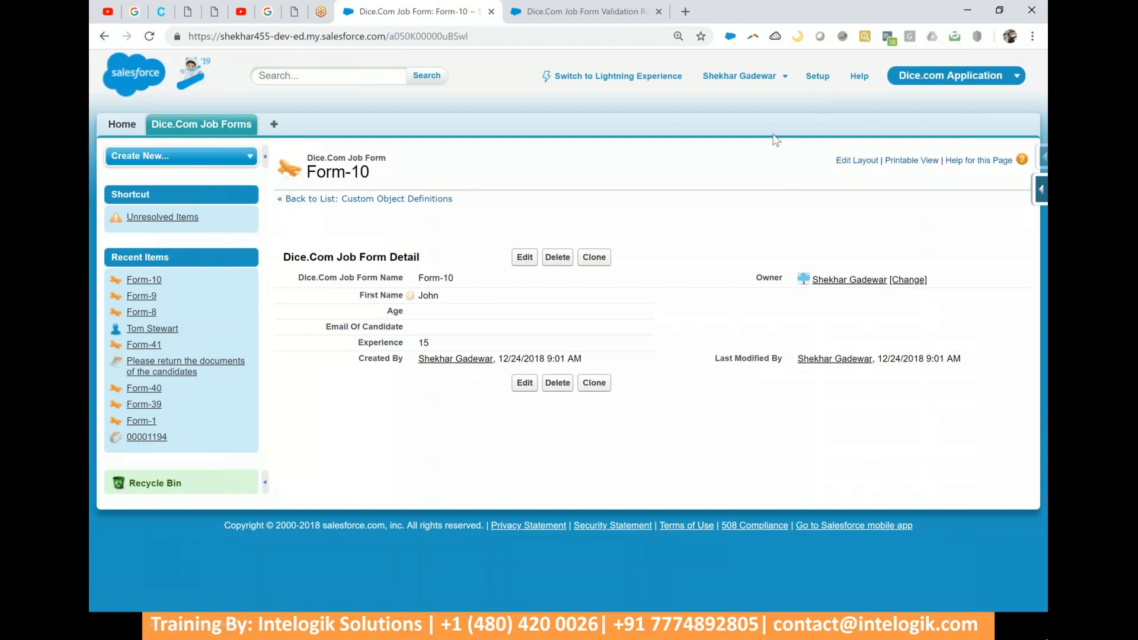
- Write "EC / EM / OP / F" across the record with the pen, underline the F twice, and erase the marks
mouse_move(436, 339)
mouse_down()
mouse_move(428, 380)
mouse_move(461, 398)
mouse_up()
drag(506, 301, 565, 316)
drag(411, 506, 518, 397)
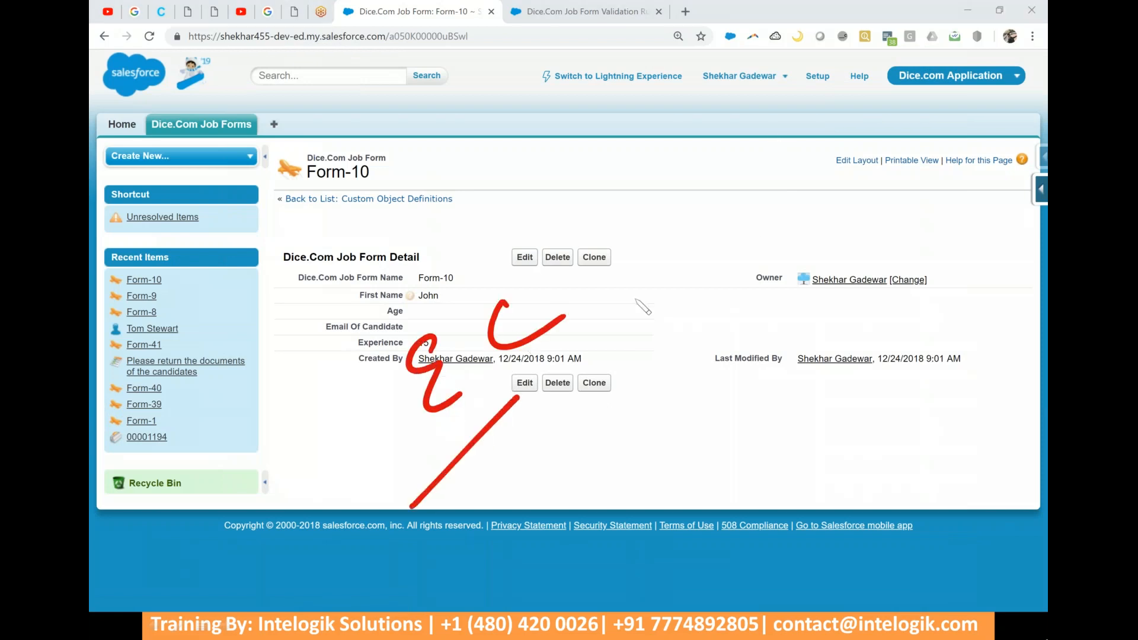
drag(527, 440, 548, 507)
mouse_move(587, 403)
mouse_down()
mouse_move(607, 460)
mouse_move(649, 409)
mouse_up()
drag(511, 596, 812, 306)
mouse_move(660, 498)
mouse_down()
mouse_move(707, 557)
mouse_move(687, 501)
mouse_up()
drag(727, 593, 838, 371)
mouse_move(834, 475)
mouse_down()
mouse_move(843, 529)
mouse_move(869, 464)
mouse_up()
drag(847, 503, 885, 482)
drag(824, 572, 916, 515)
drag(827, 587, 910, 536)
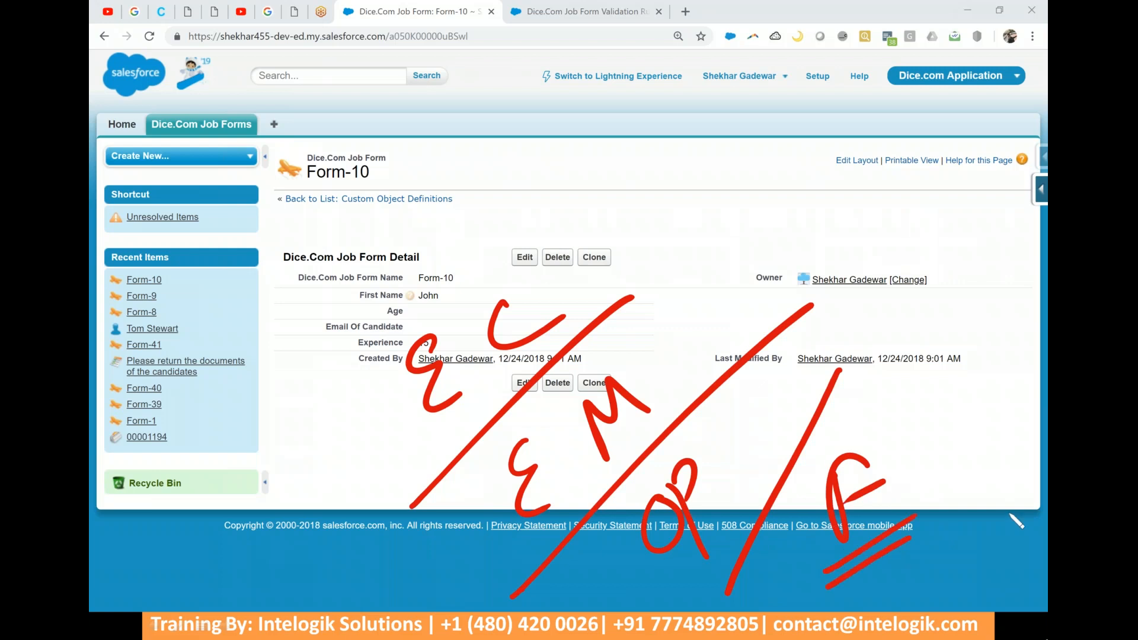
key(Escape)
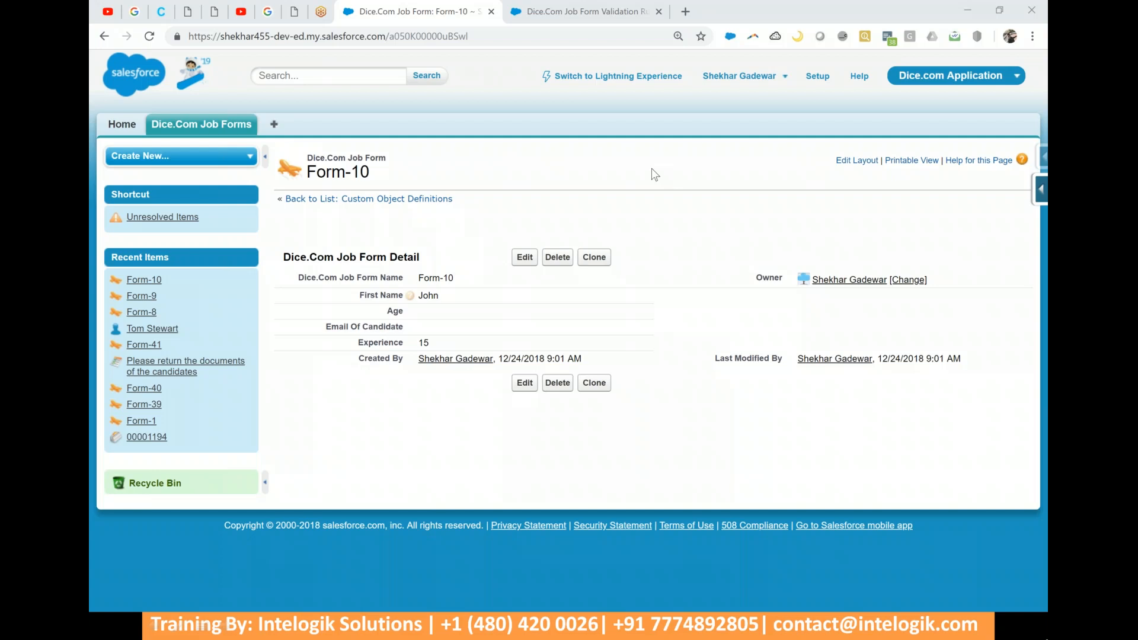
- Switch to Notepad++ and add an "IQ:" entry below the demo line asking "One object can have how many VRs?", followed by ">>"
key(alt+Tab)
click(444, 414)
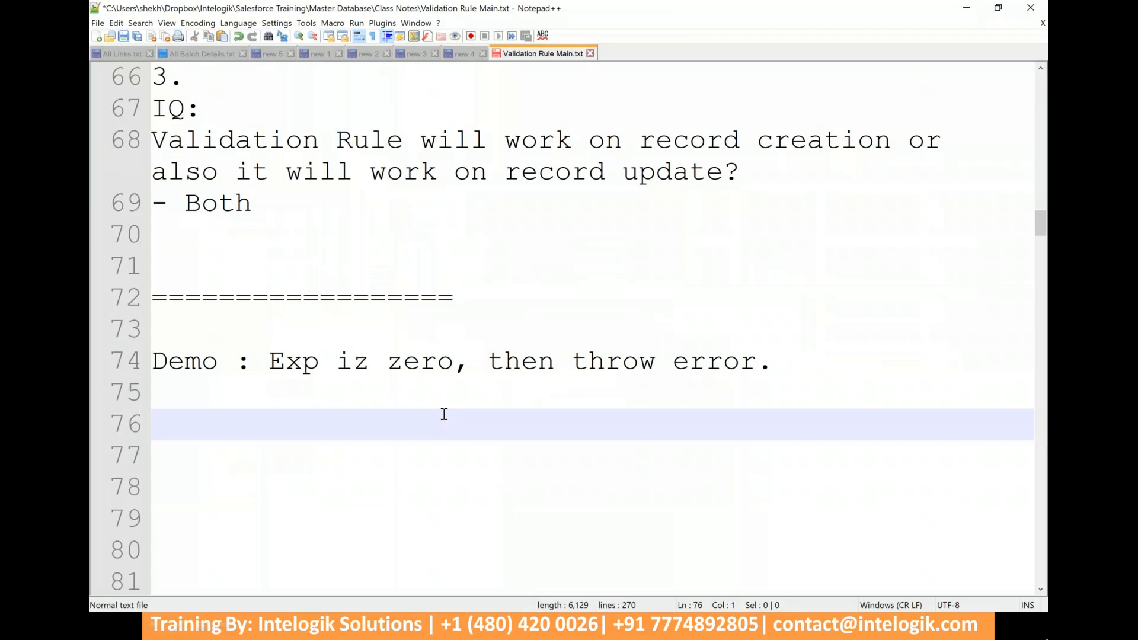
key(Return)
text(IQ:)
key(Return)
text(One object can have how man)
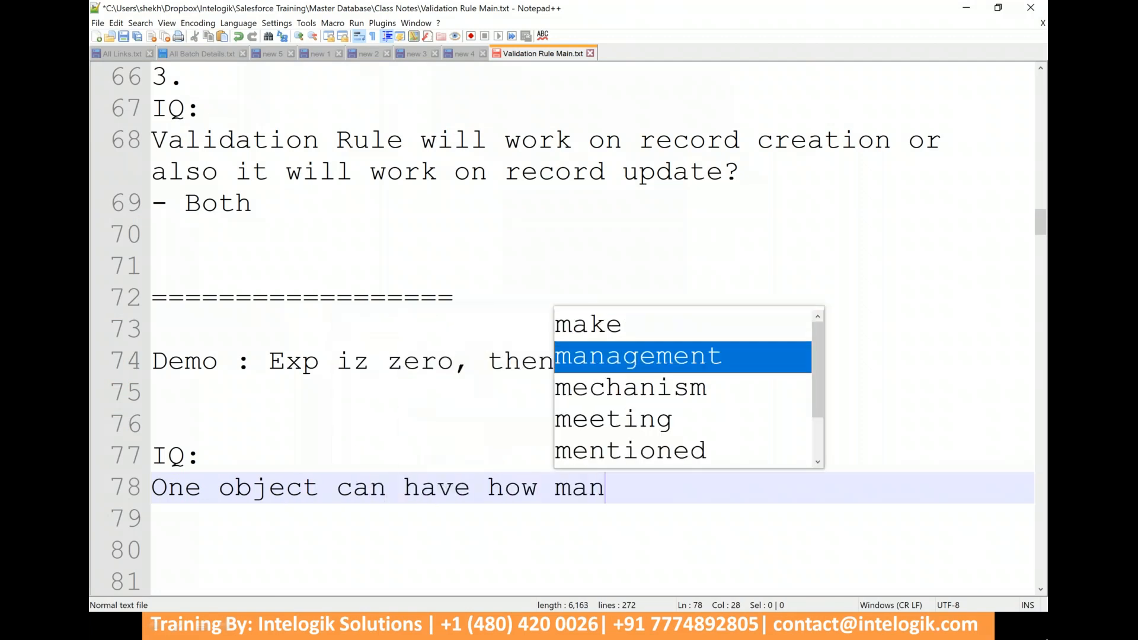
text(y V)
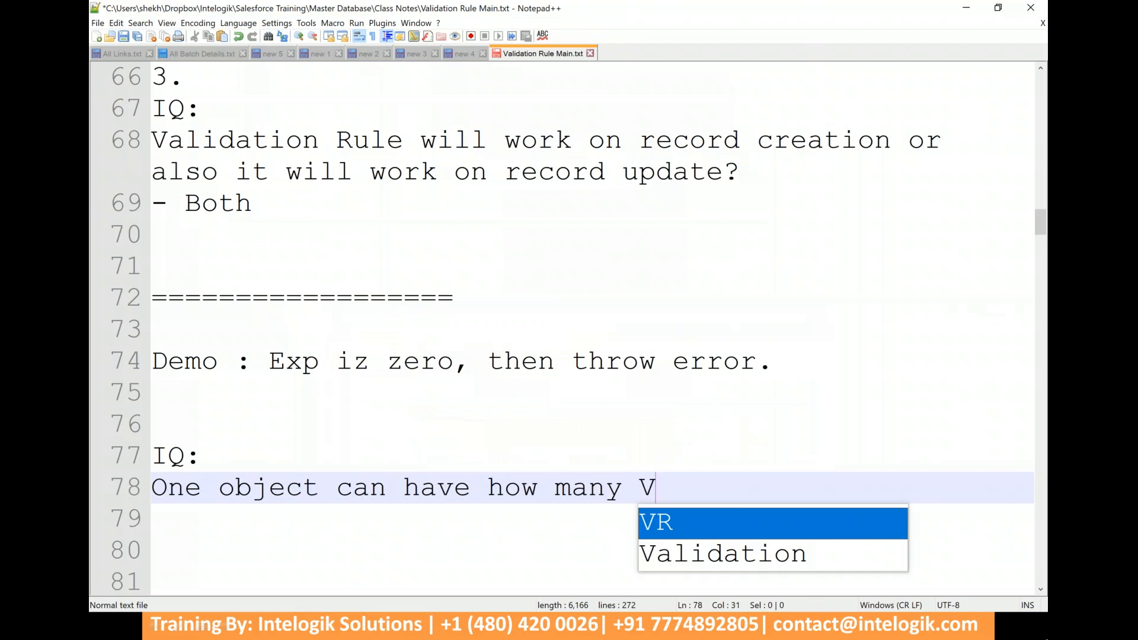
text(Rs?)
key(Return)
text(>>)
- Extend the new question's IQ heading to read "IQ(rarely):"
key(Up)
key(Up)
text((rarely)
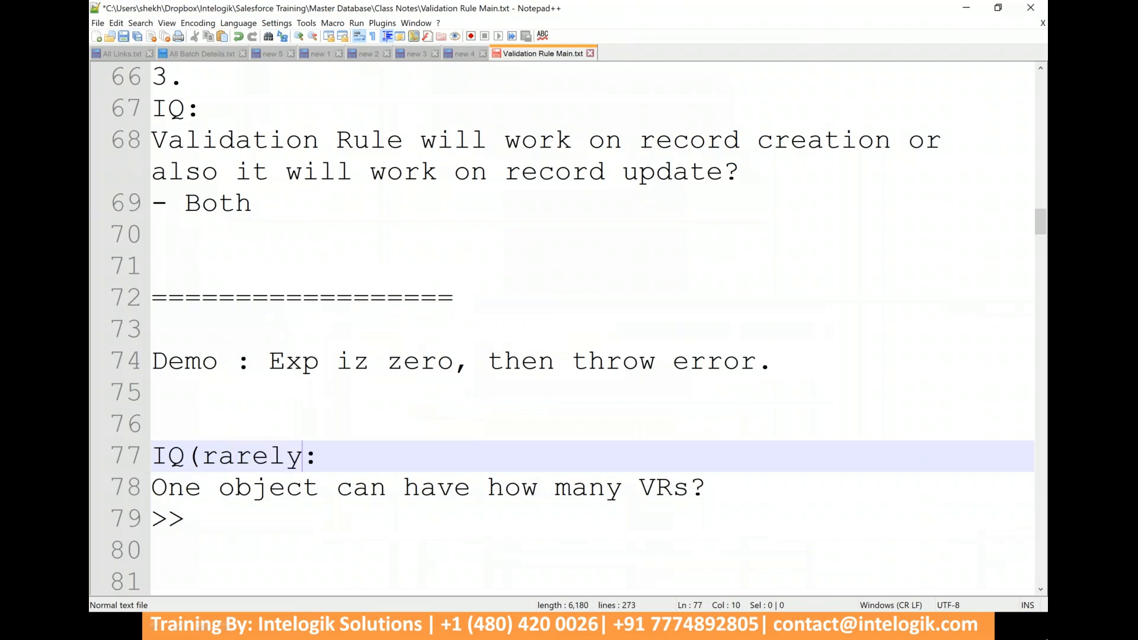
text())
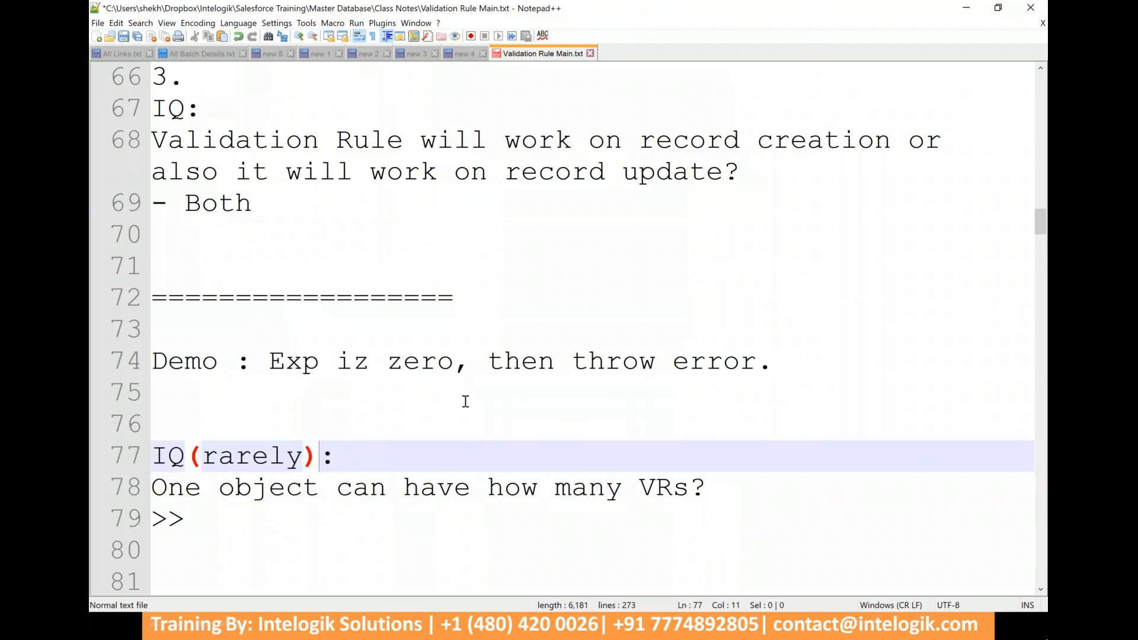
click(487, 401)
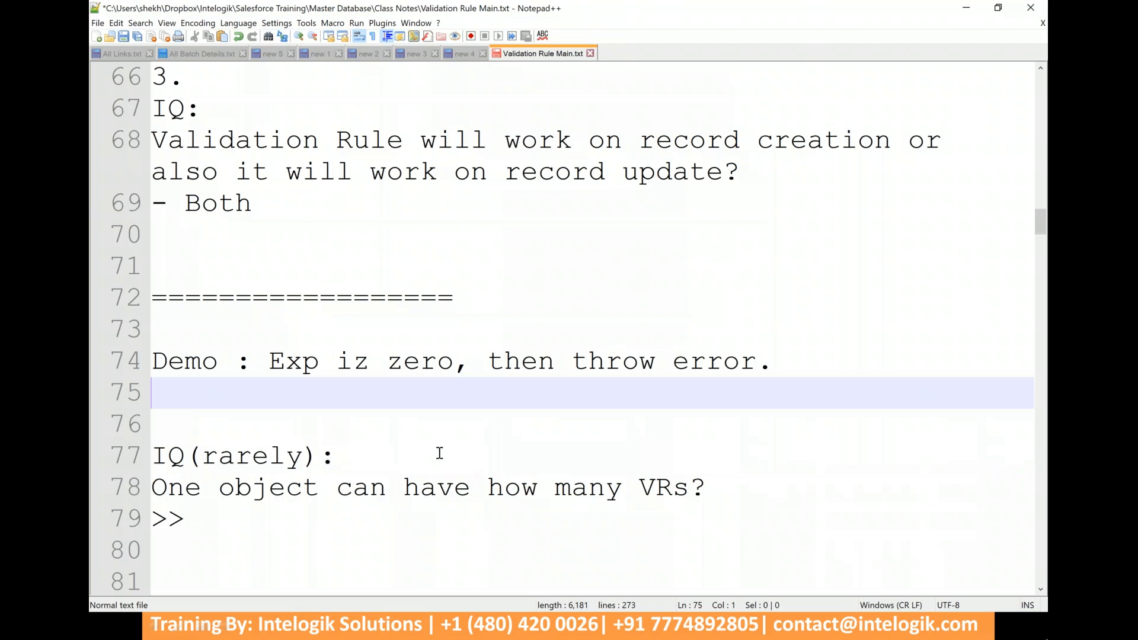
- Answer the question about the number of VRs with "depends on edition." after the ">>"
click(410, 528)
drag(337, 457, 153, 461)
click(231, 511)
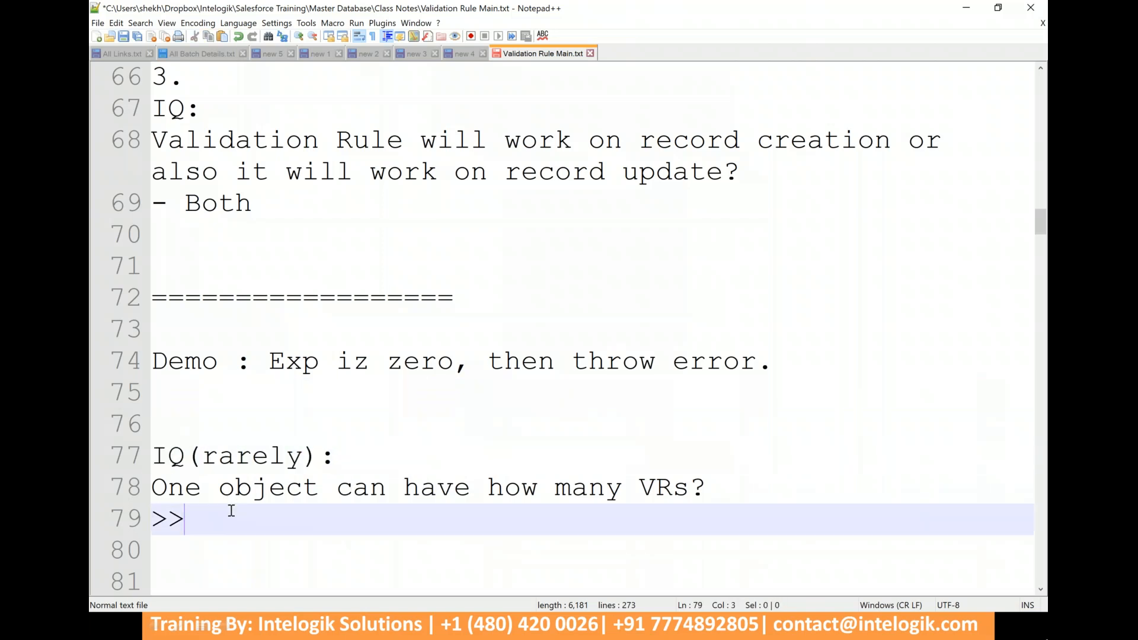
text(depends on edition.)
key(Return)
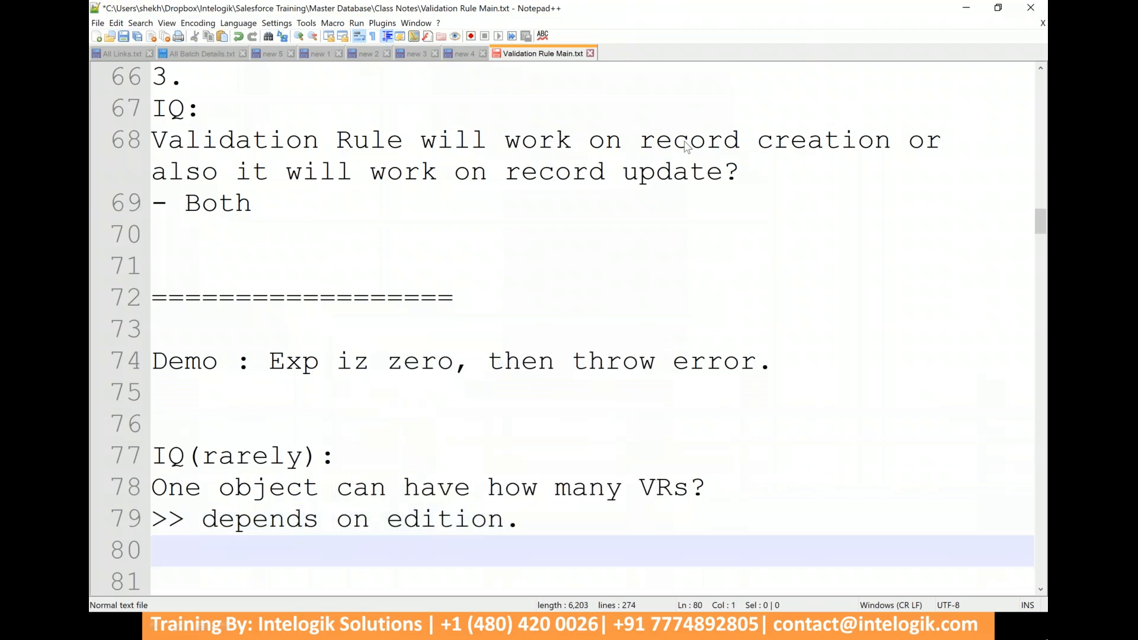
- Add the line "Example: In developer edition, 100 active VRs" below the answer and delete surplus blank lines after it
key(alt+Tab)
key(Return)
key(Return)
text(Example: )
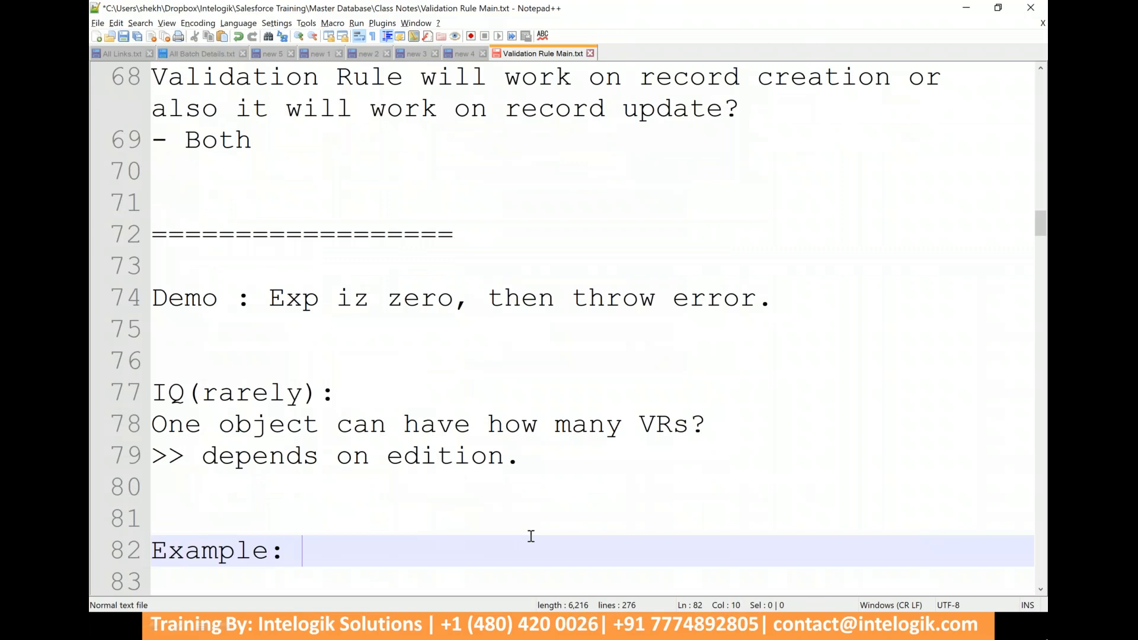
text(In developer e)
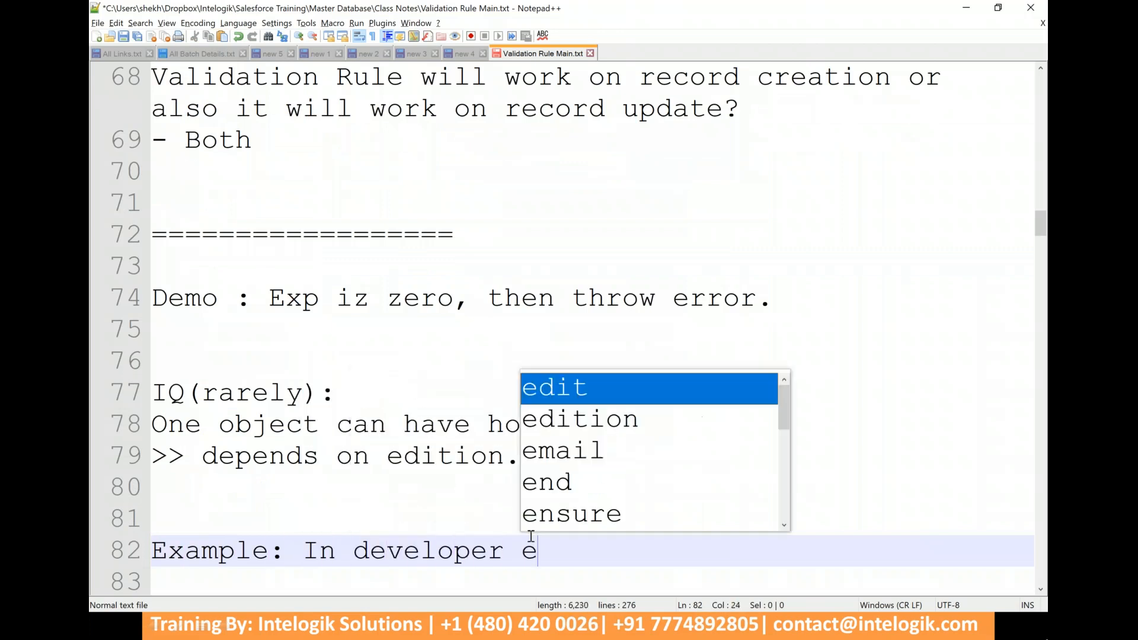
text(dition, )
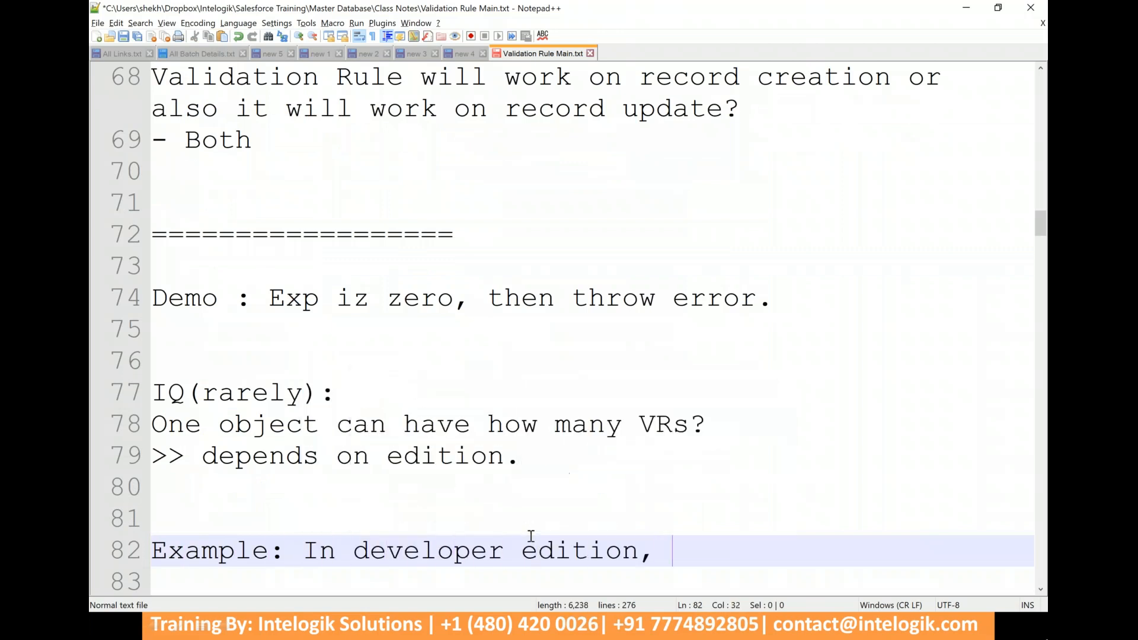
text(100 active VRs)
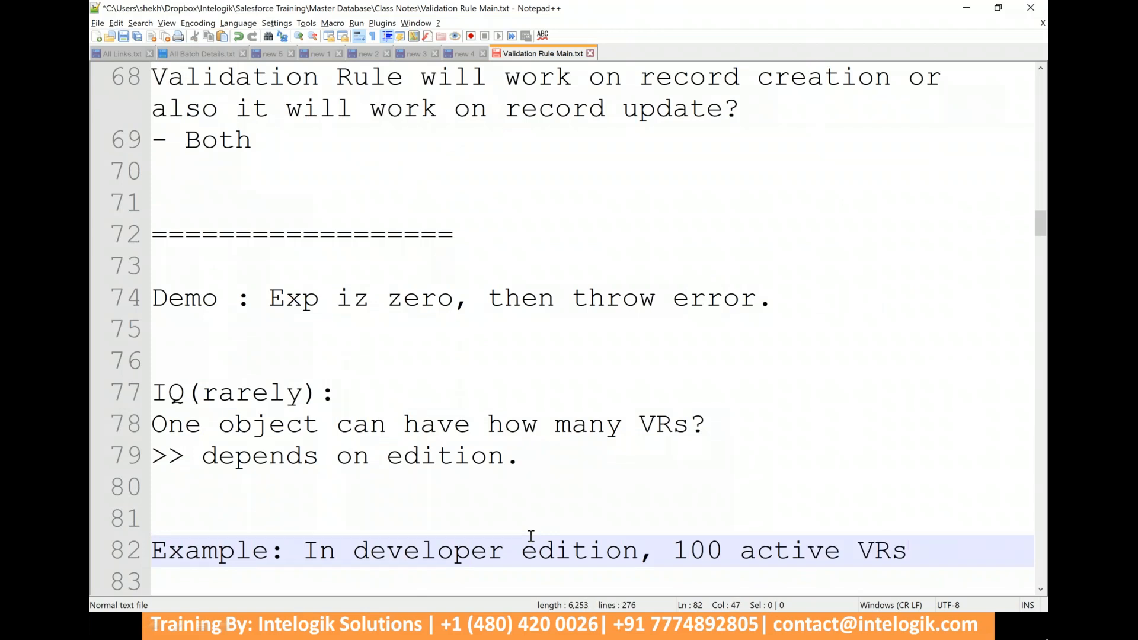
key(Delete)
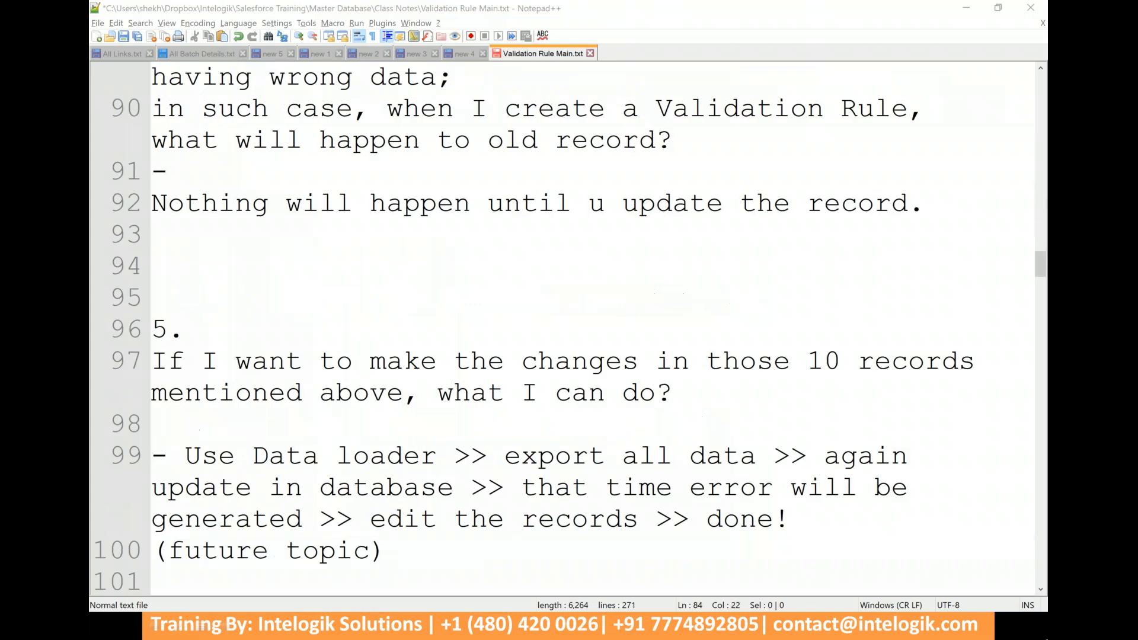
- Insert a separator line of equals signs on line 131, above the Project Scenario notes
click(501, 242)
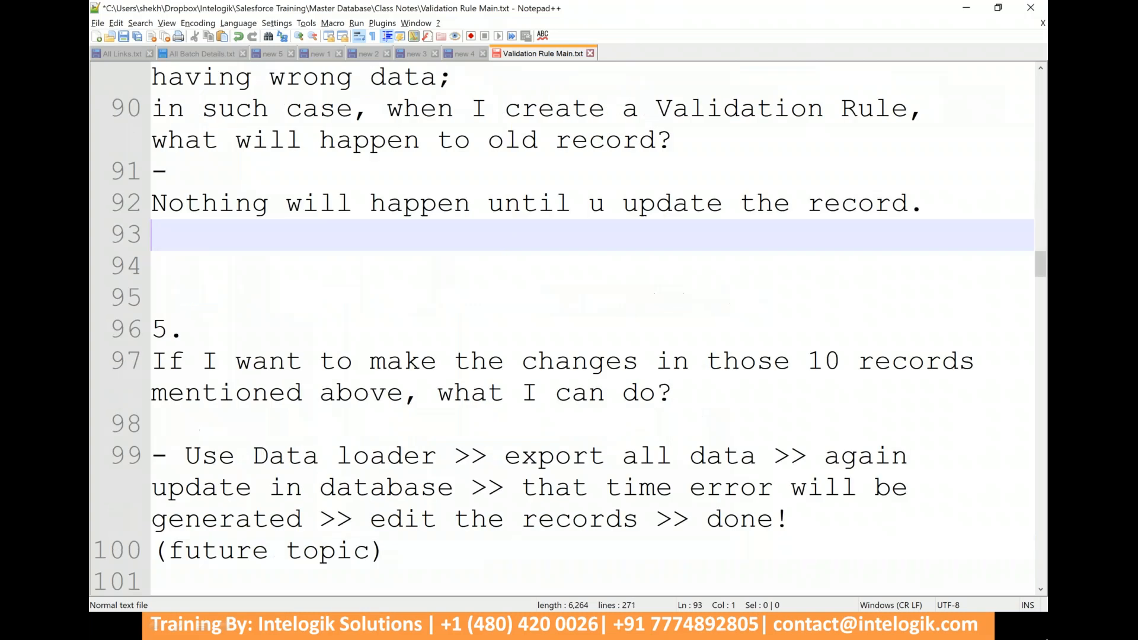
scroll(502, 243, down, 3)
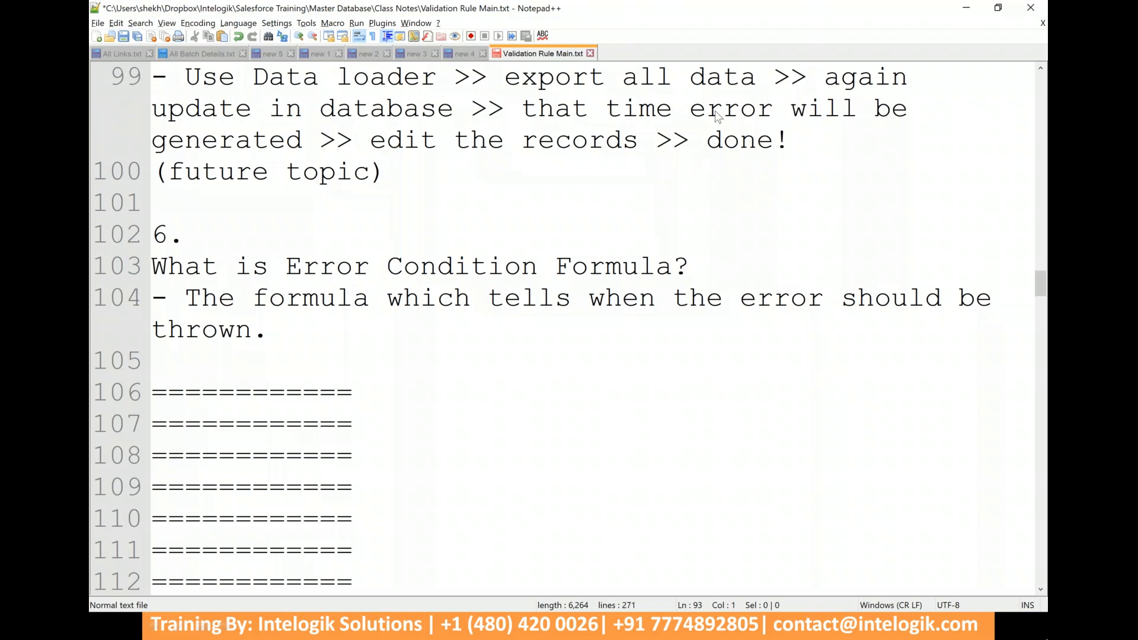
click(683, 138)
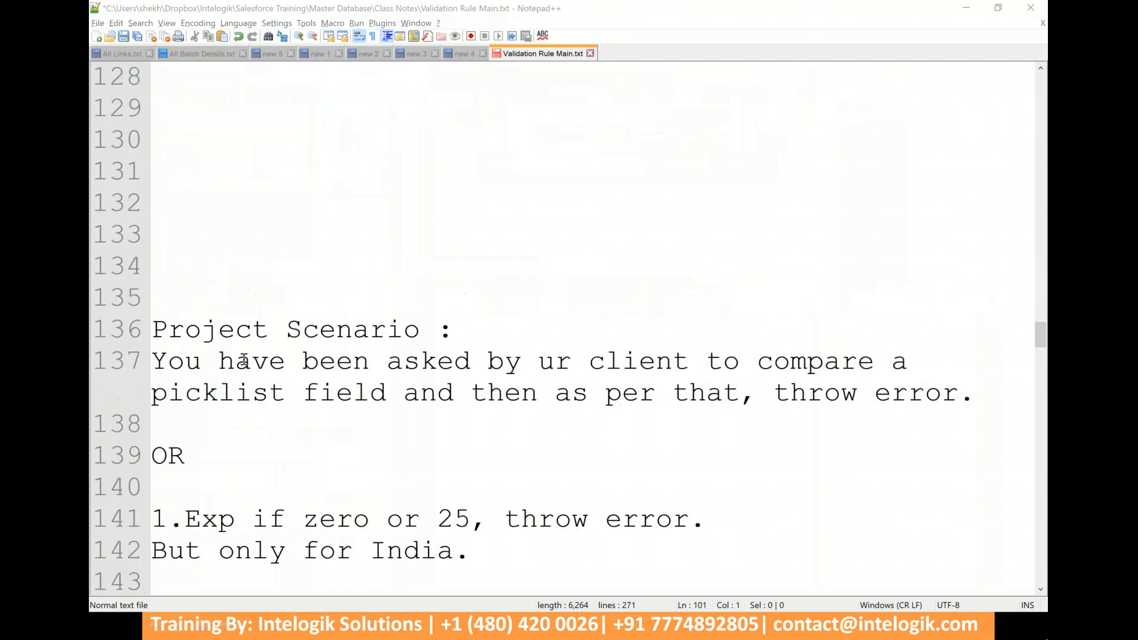
click(219, 175)
text(========================)
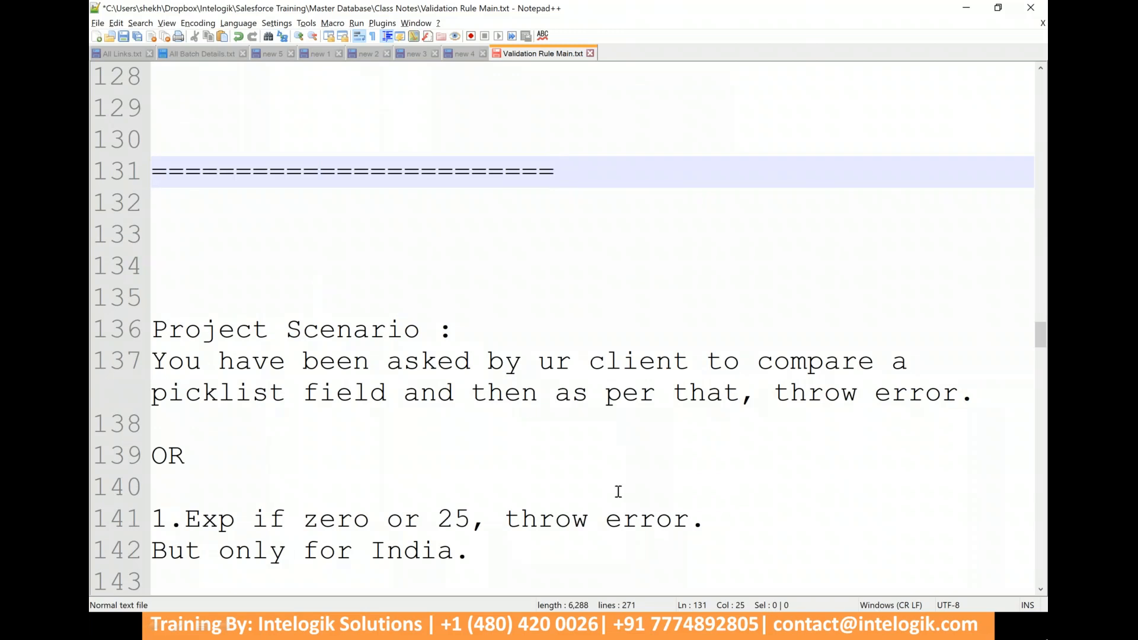
- Change the experience limit in the project scenario's first condition to 20+
click(1040, 590)
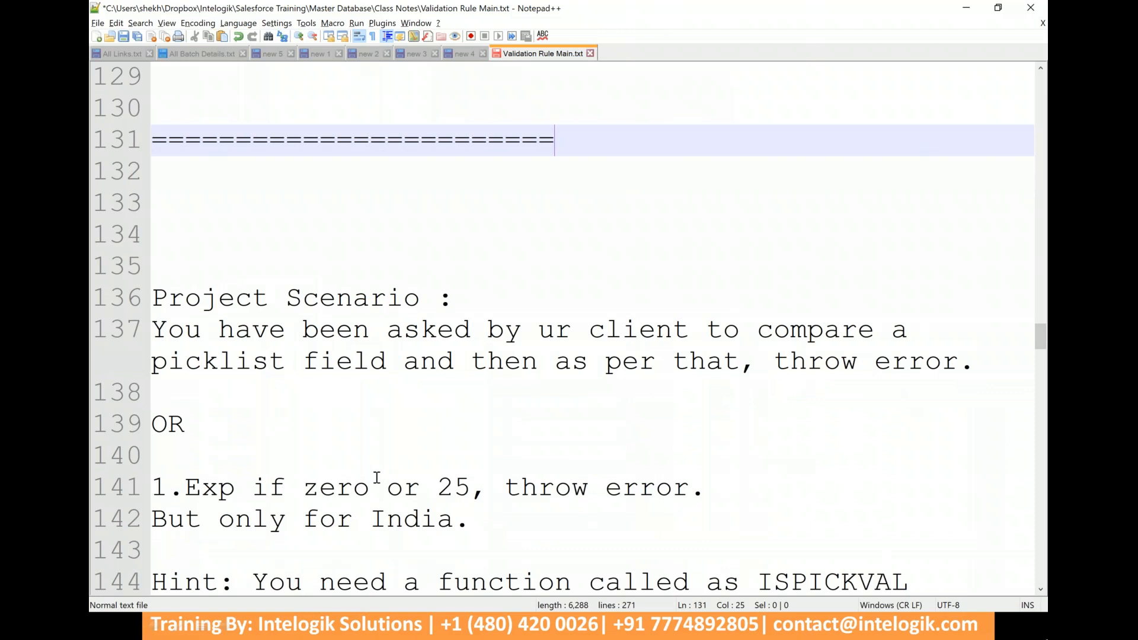
click(377, 479)
drag(377, 479, 454, 479)
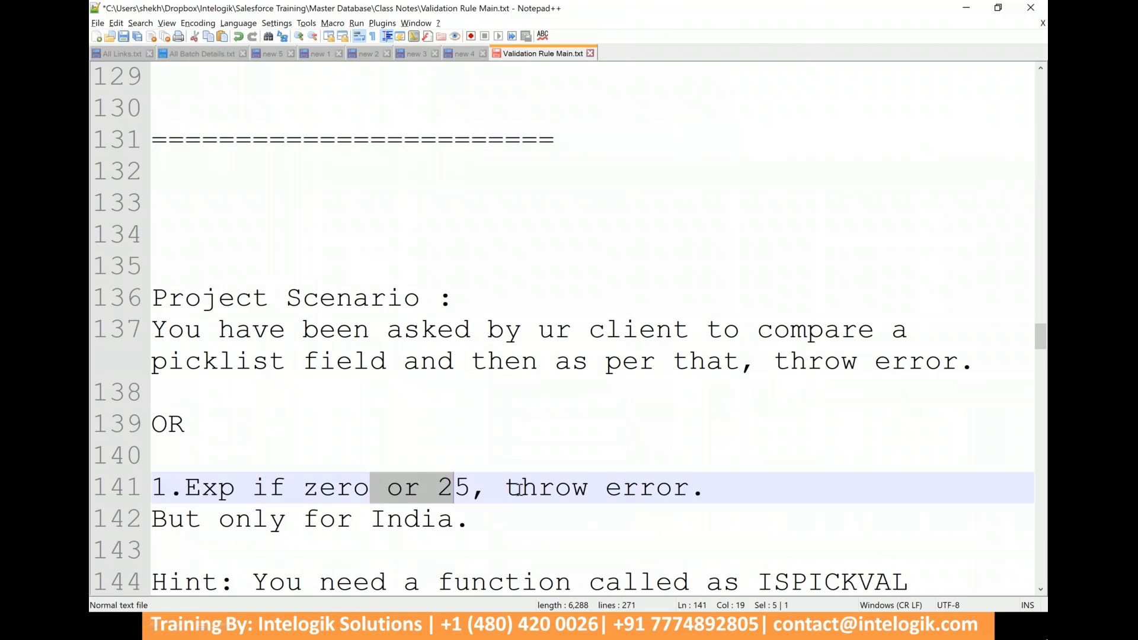
click(466, 488)
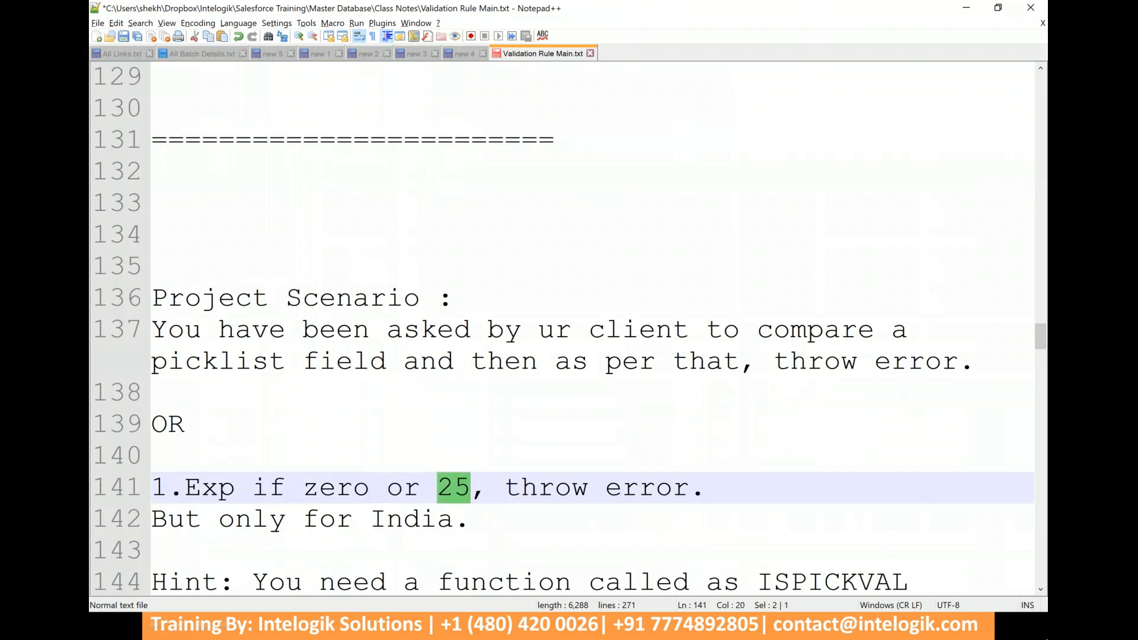
key(BackSpace)
text(0+)
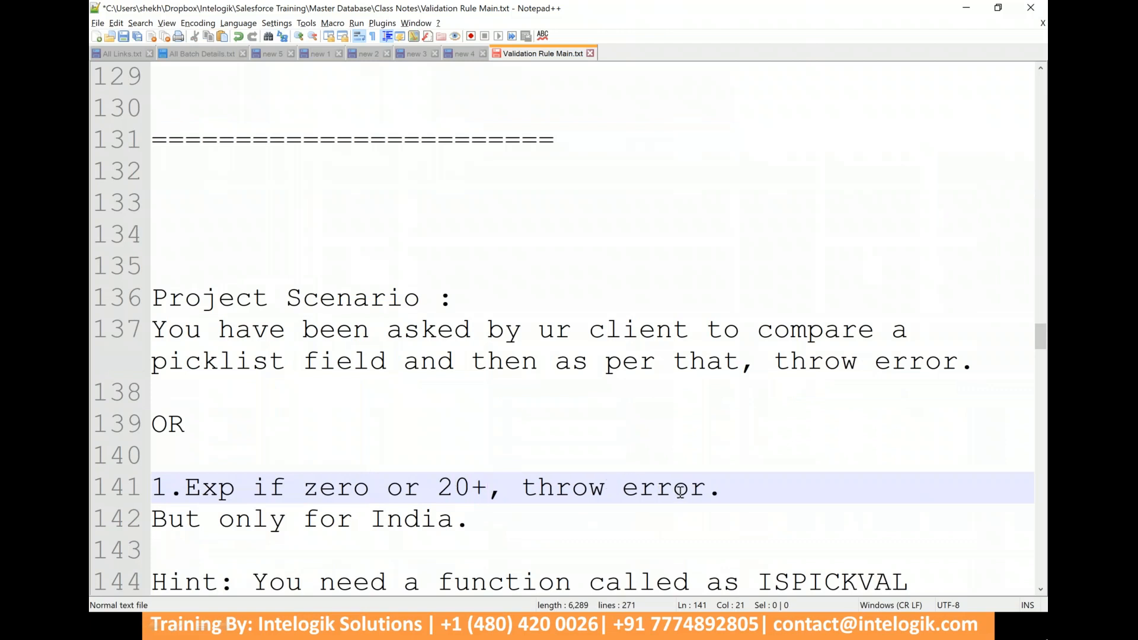
- Highlight "only for India", part of the ISPICKVAL hint, and the whole passage from the experience condition through the hint
drag(219, 522, 454, 522)
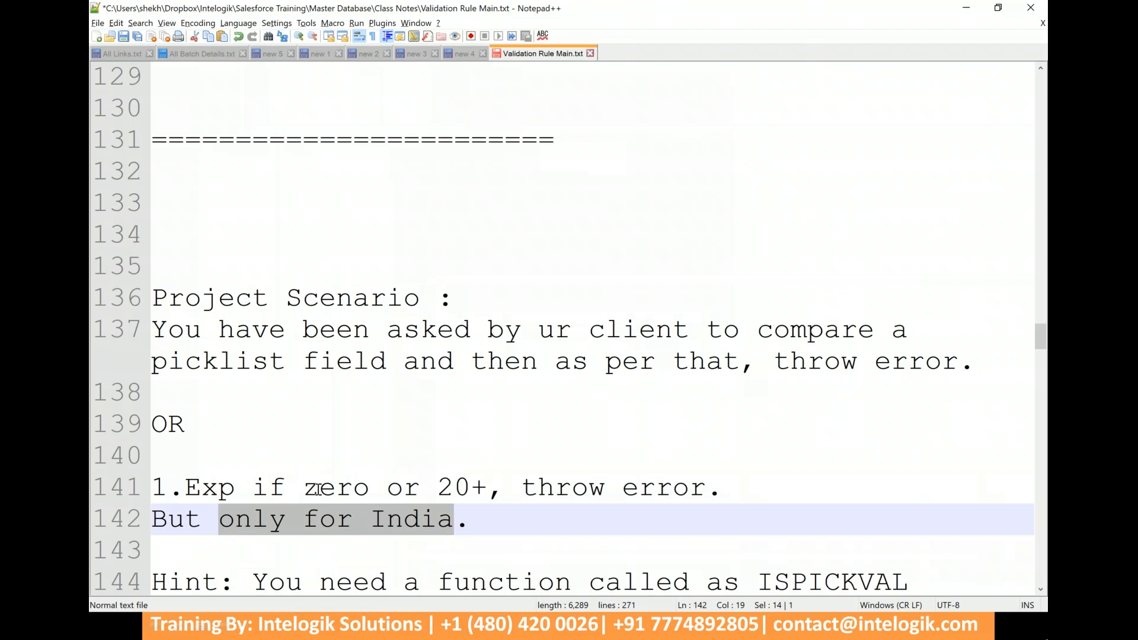
click(552, 421)
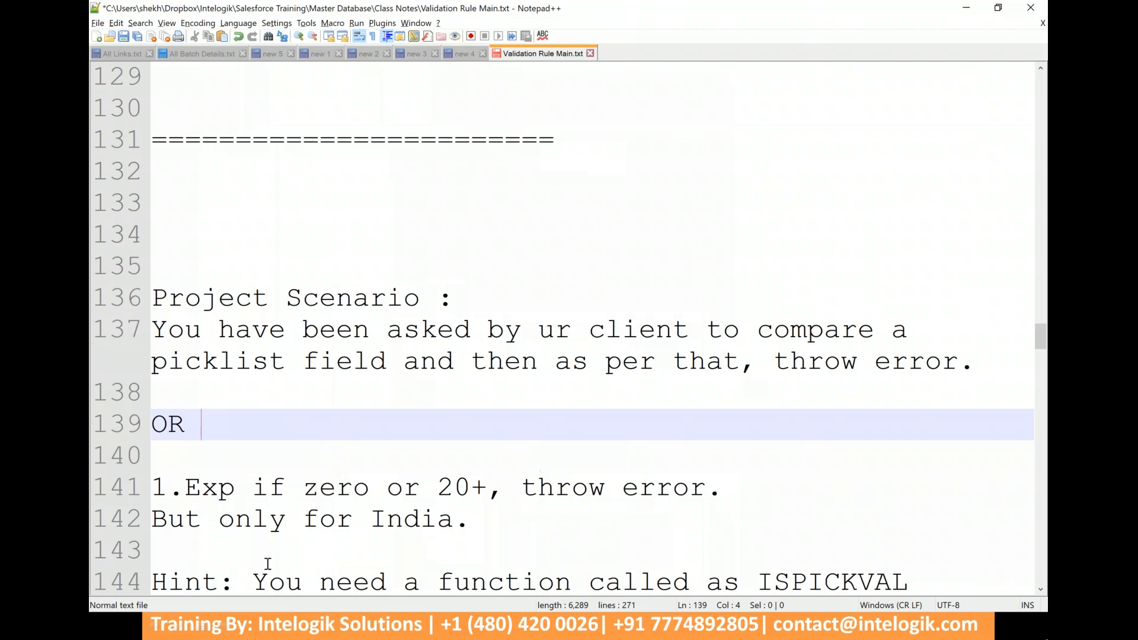
drag(252, 578, 709, 578)
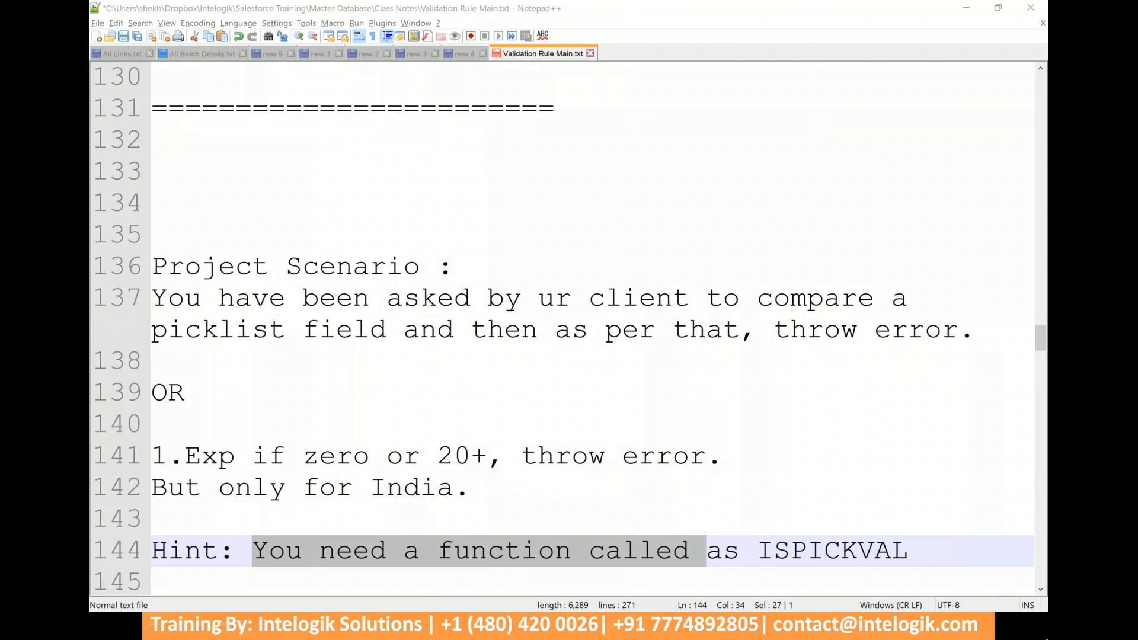
drag(935, 542, 147, 454)
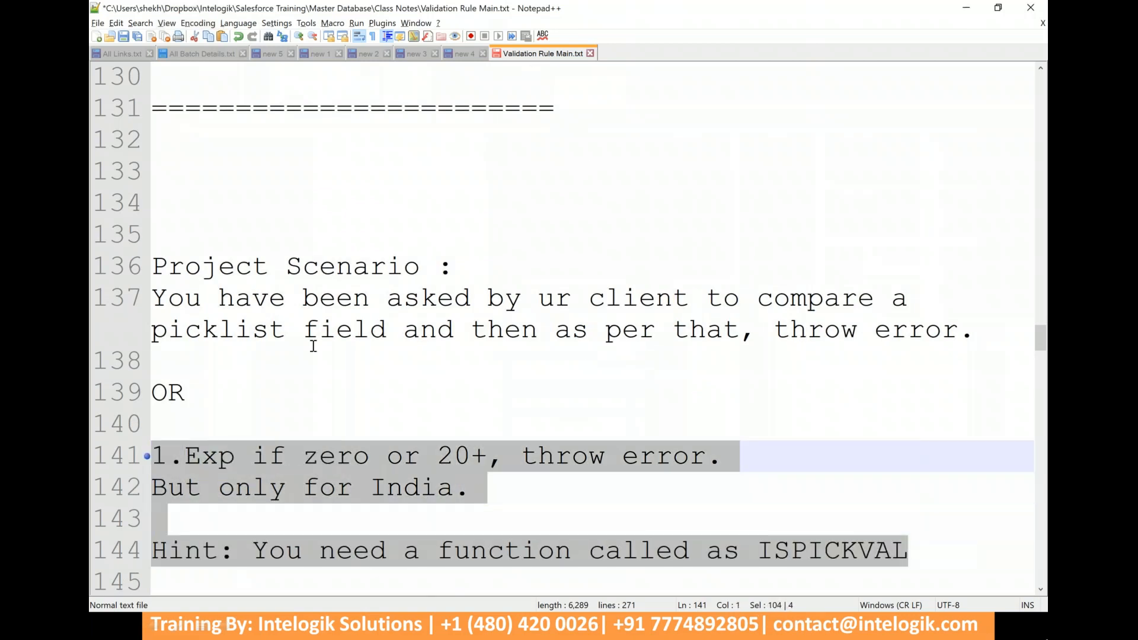
- Add a period after ISPICKVAL at the end of the project scenario's hint line
click(320, 323)
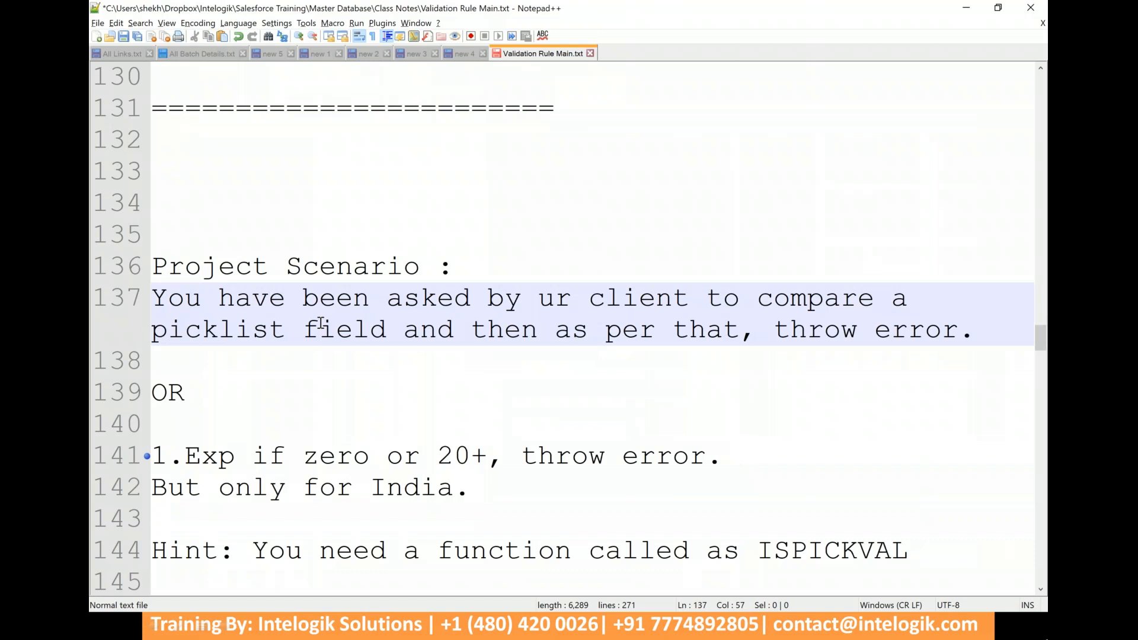
click(985, 70)
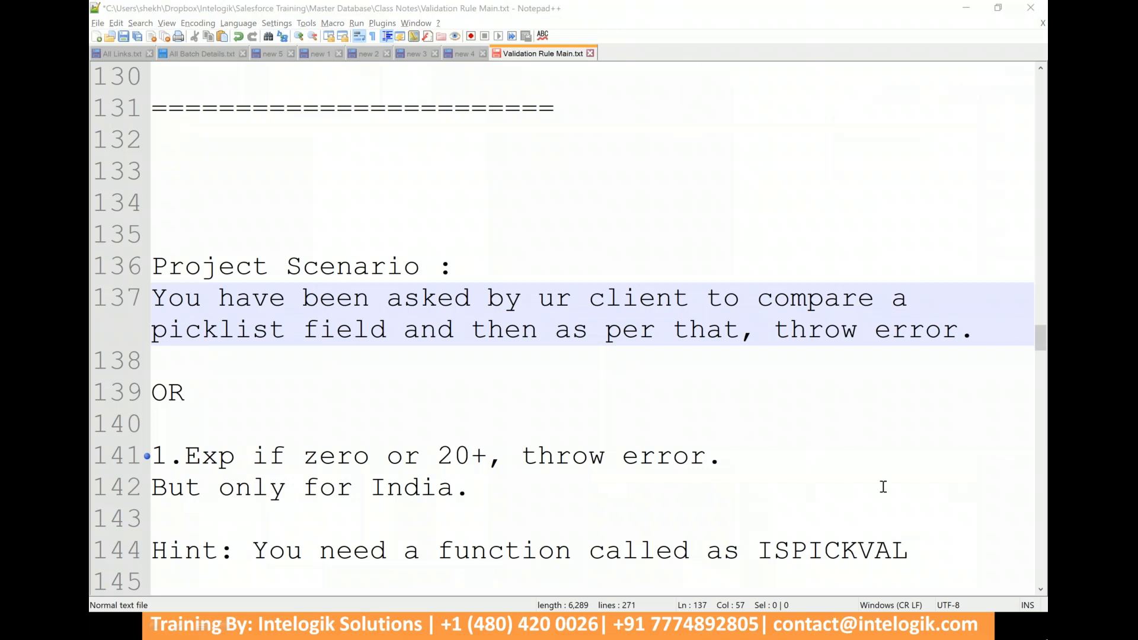
click(931, 561)
text(.)
- Highlight the whole project scenario from its heading through the hint, and the function name ISPICKVAL on its own
drag(930, 560, 134, 265)
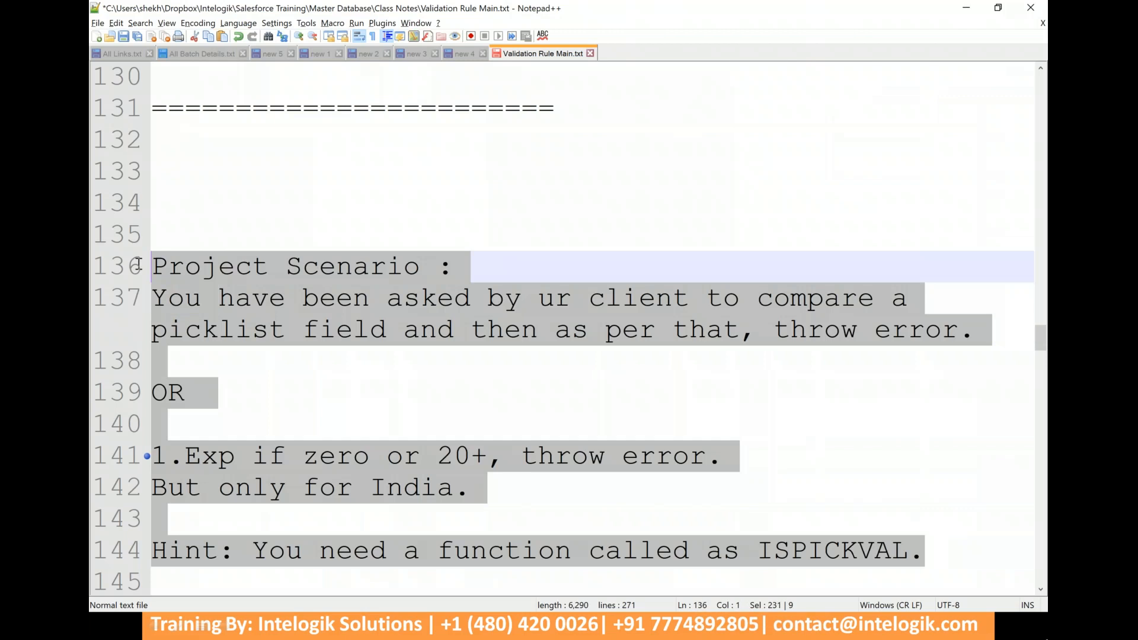
click(265, 371)
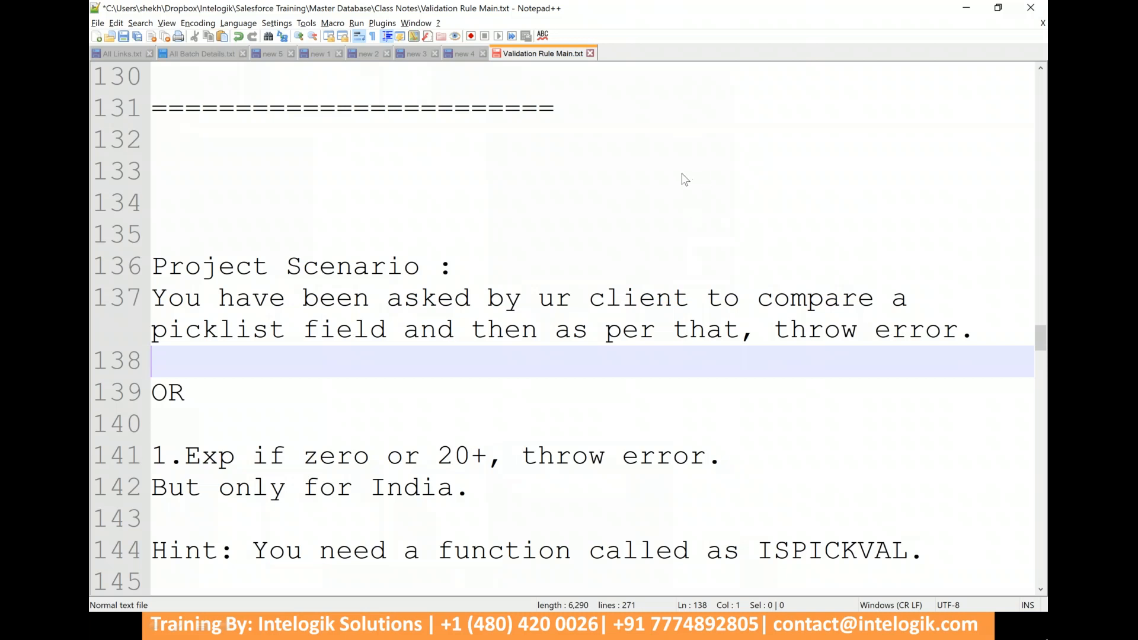
drag(933, 558, 757, 551)
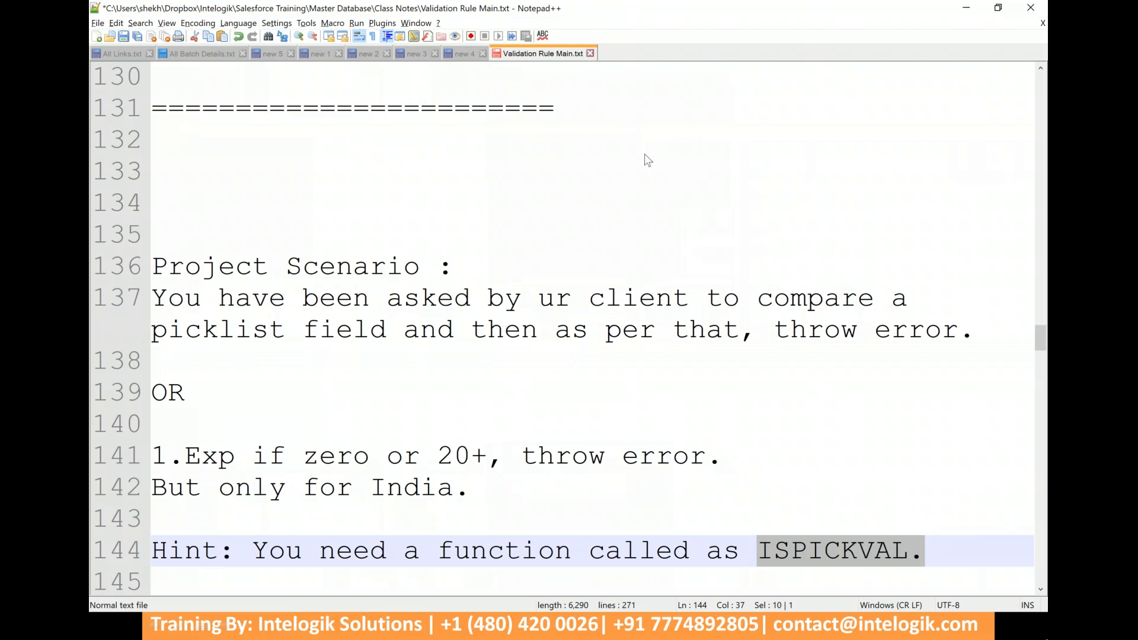
- Switch to the browser, open Validation_Rule_For_Exp for editing and circle the function list beside the formula
key(alt+Tab)
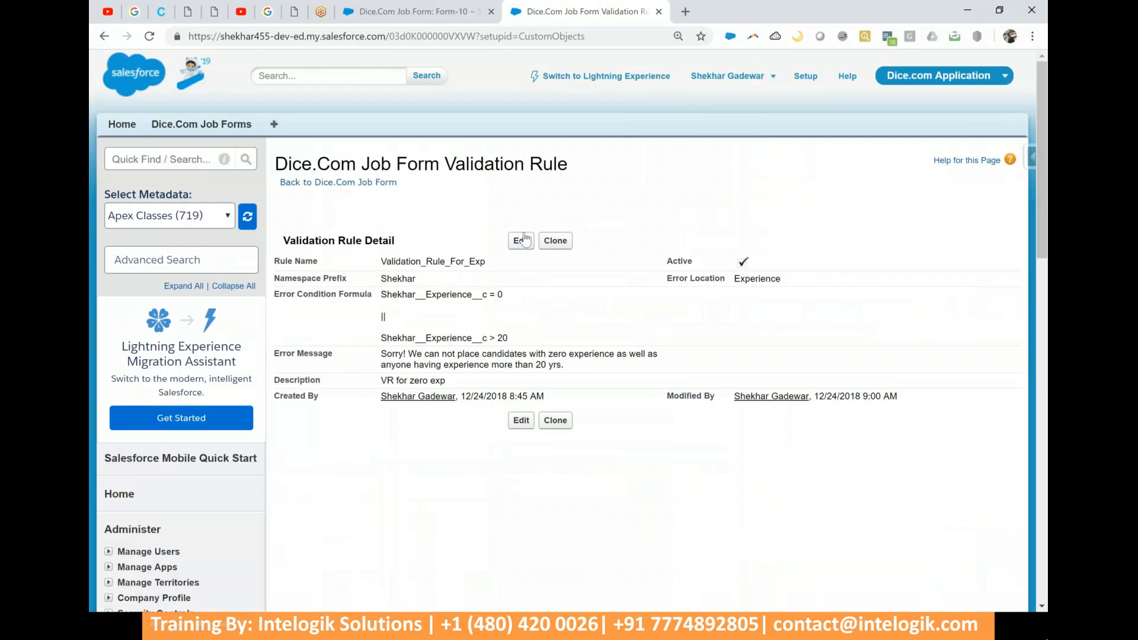
click(521, 240)
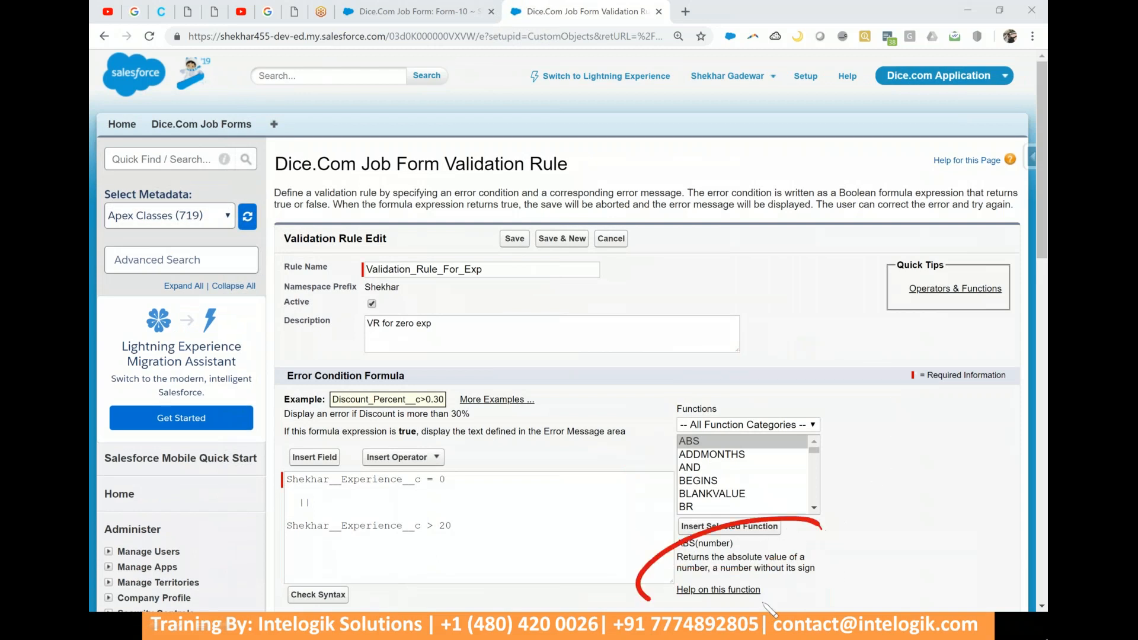
mouse_move(876, 494)
mouse_down()
mouse_move(868, 539)
mouse_move(915, 510)
mouse_move(922, 477)
mouse_move(972, 467)
mouse_move(982, 418)
mouse_up()
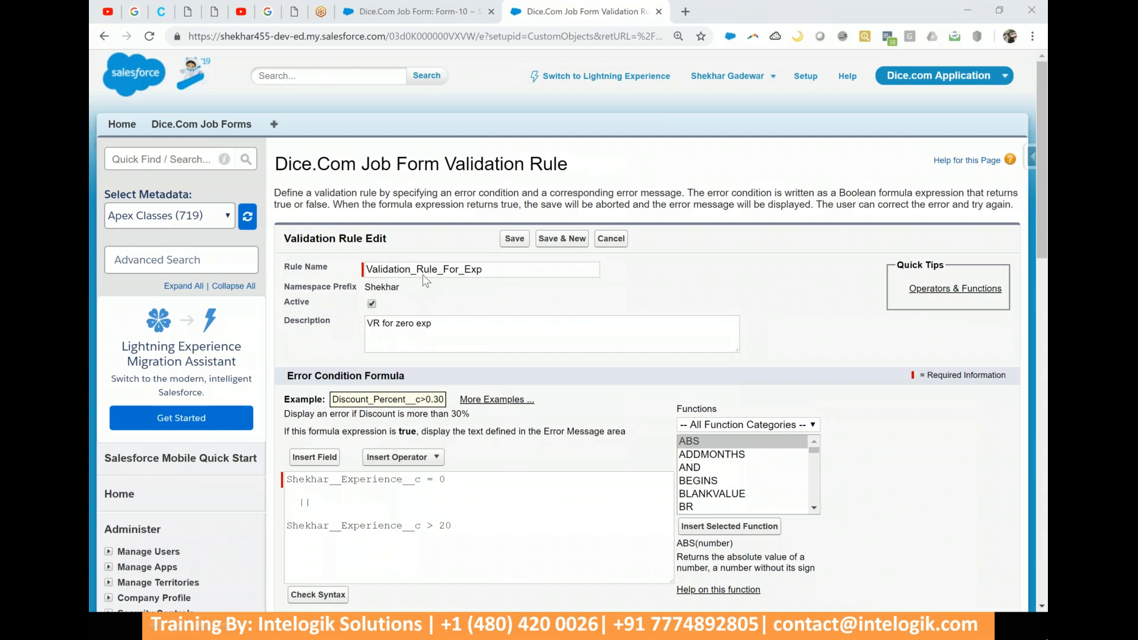
- Sketch circled numbers 1 to 4 with "EXP", "= zero", "> 20" and a circled "IND" over the rule page, and clear the markup
drag(732, 240, 745, 271)
mouse_move(762, 220)
mouse_down()
mouse_move(733, 299)
mouse_move(770, 236)
mouse_up()
mouse_move(833, 168)
mouse_down()
mouse_move(853, 222)
mouse_move(904, 158)
mouse_up()
drag(871, 147, 893, 216)
drag(930, 134, 918, 205)
drag(905, 156, 925, 151)
drag(751, 339, 777, 377)
drag(791, 311, 819, 343)
drag(857, 295, 835, 310)
drag(876, 269, 845, 296)
drag(882, 287, 841, 319)
mouse_move(896, 240)
mouse_down()
mouse_move(941, 291)
mouse_move(955, 240)
mouse_move(1028, 178)
mouse_up()
mouse_move(768, 439)
mouse_down()
mouse_move(802, 453)
mouse_move(789, 468)
mouse_up()
mouse_move(786, 412)
mouse_down()
mouse_move(834, 431)
mouse_move(771, 406)
mouse_up()
mouse_move(843, 389)
mouse_down()
mouse_move(869, 412)
mouse_move(866, 428)
mouse_up()
mouse_move(893, 361)
mouse_down()
mouse_move(922, 364)
mouse_move(913, 397)
mouse_up()
drag(913, 397, 901, 406)
mouse_move(964, 343)
mouse_down()
mouse_move(948, 361)
mouse_move(954, 324)
mouse_up()
mouse_move(825, 509)
mouse_down()
mouse_move(813, 537)
mouse_move(856, 522)
mouse_move(783, 551)
mouse_move(877, 510)
mouse_up()
mouse_move(910, 455)
mouse_down()
mouse_move(893, 493)
mouse_move(917, 439)
mouse_up()
mouse_move(883, 497)
mouse_down()
mouse_move(922, 479)
mouse_move(952, 429)
mouse_move(978, 456)
mouse_up()
drag(978, 457, 987, 412)
drag(984, 399, 988, 443)
mouse_move(1025, 382)
mouse_down()
mouse_move(1011, 385)
mouse_move(954, 492)
mouse_move(1002, 367)
mouse_up()
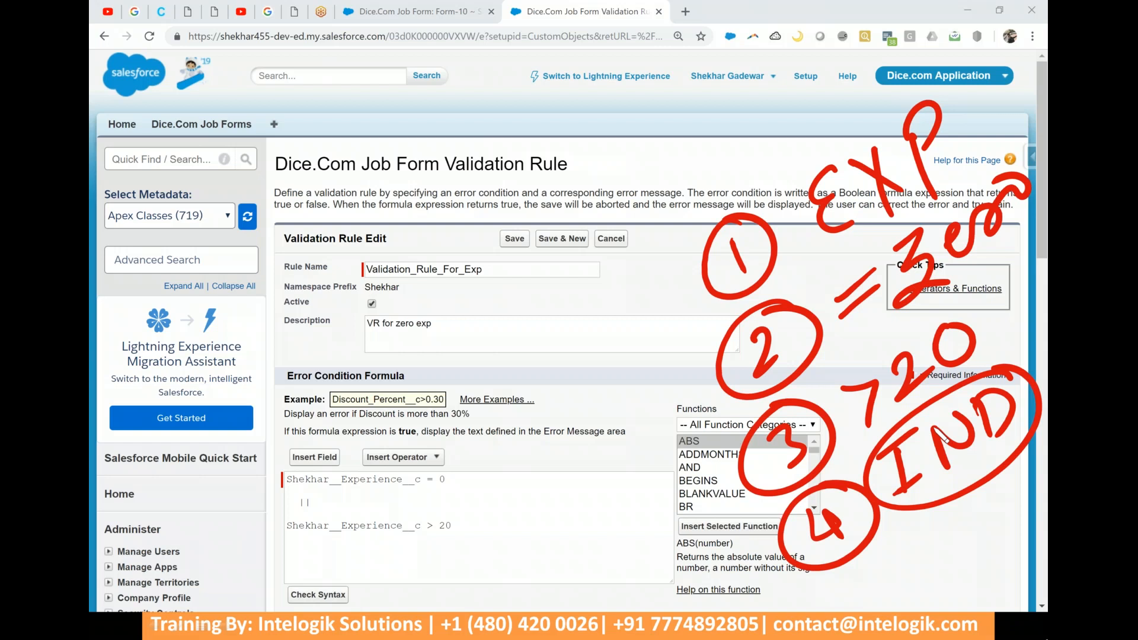
right_click(934, 428)
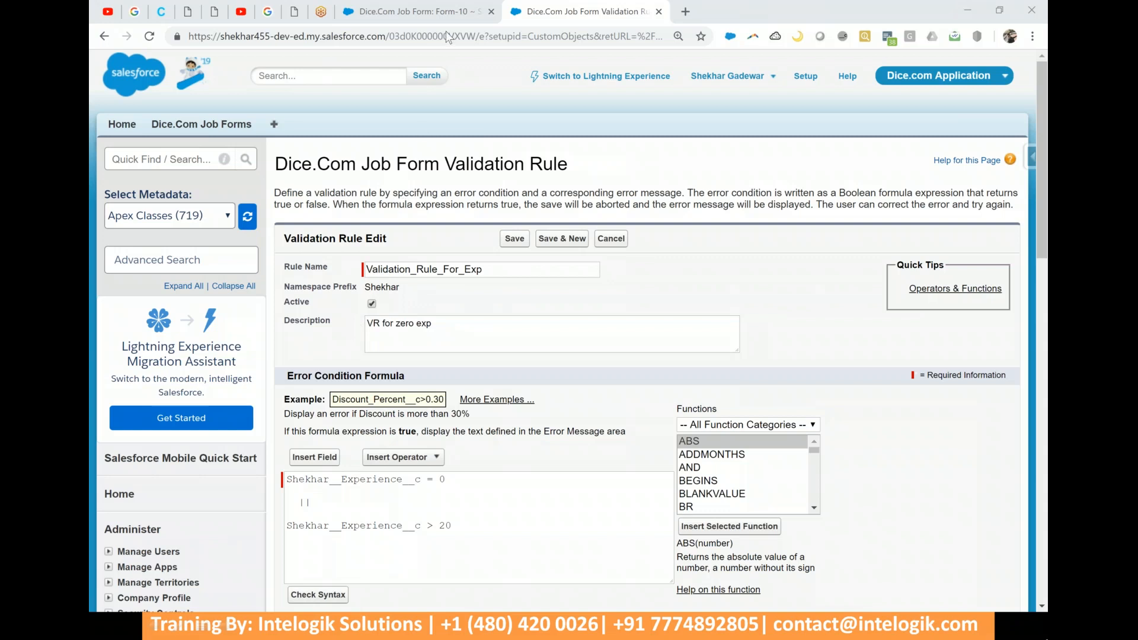
- Open the field list of the Dice.Com Job Form object from its Job Forms home page
click(201, 125)
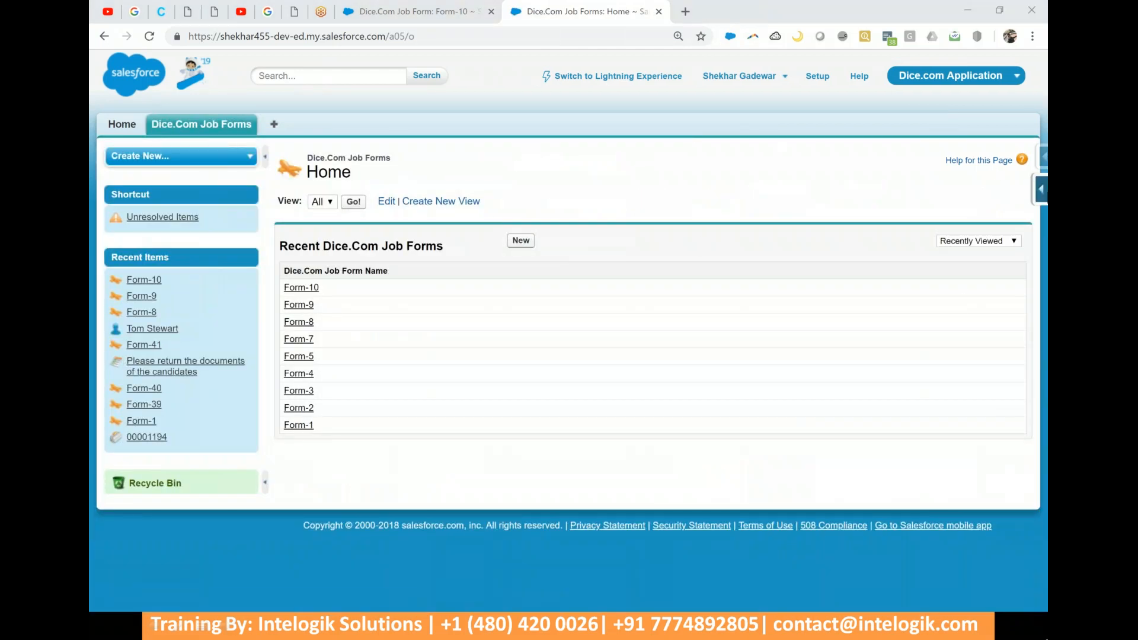
click(1041, 190)
click(909, 216)
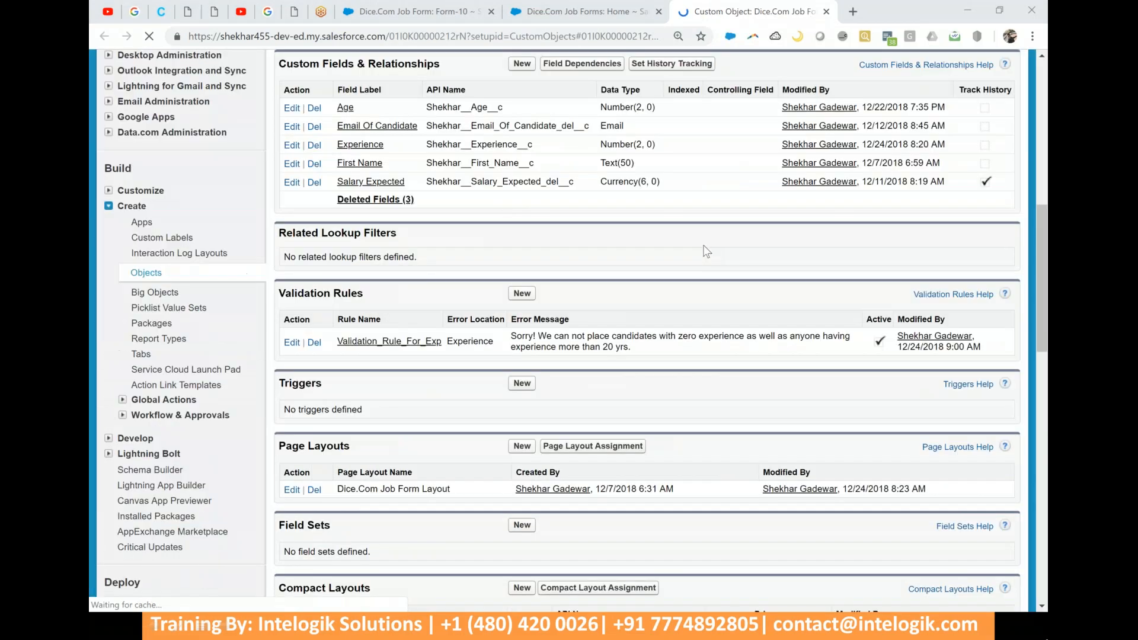
scroll(496, 236, up, 3)
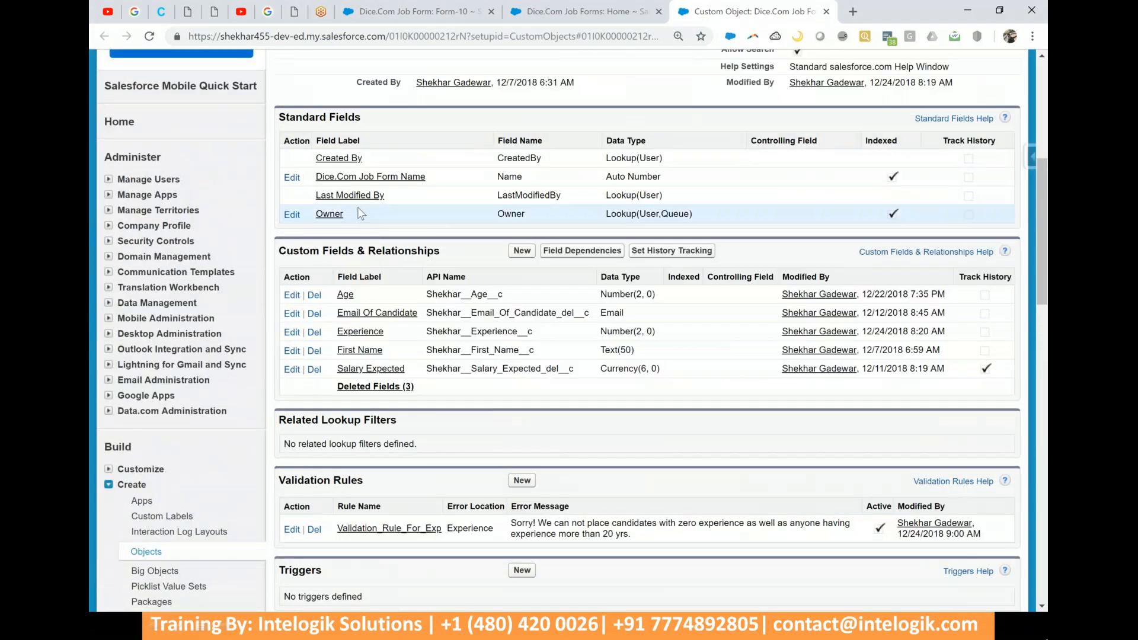
- Open the standard field Dice.Com Job Form Name for editing and inspect its data type options
click(293, 215)
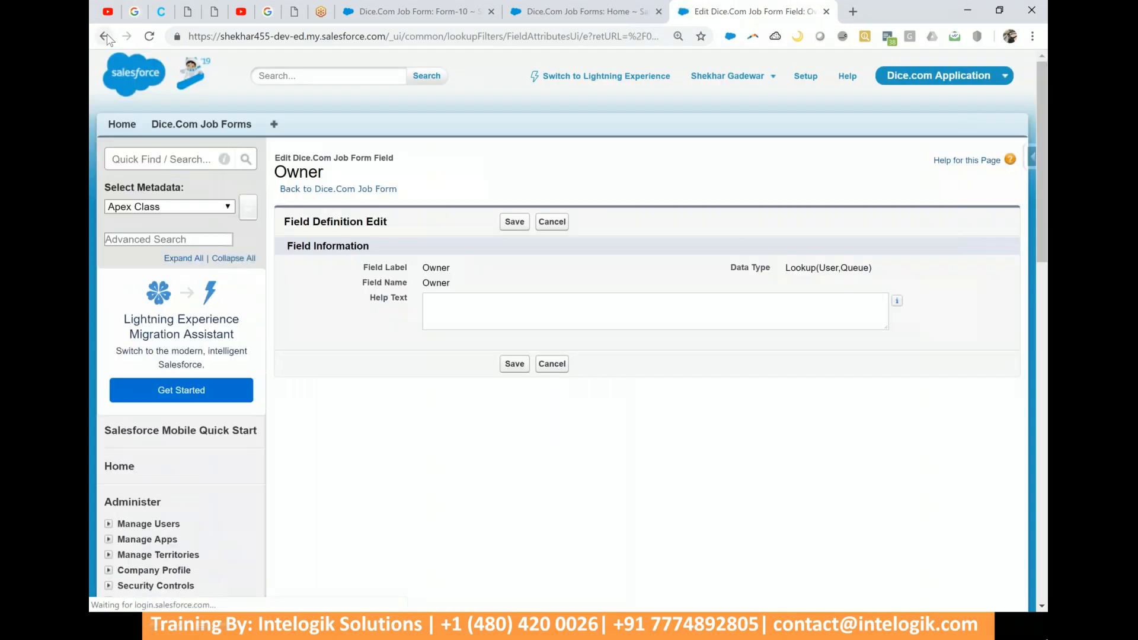
click(336, 189)
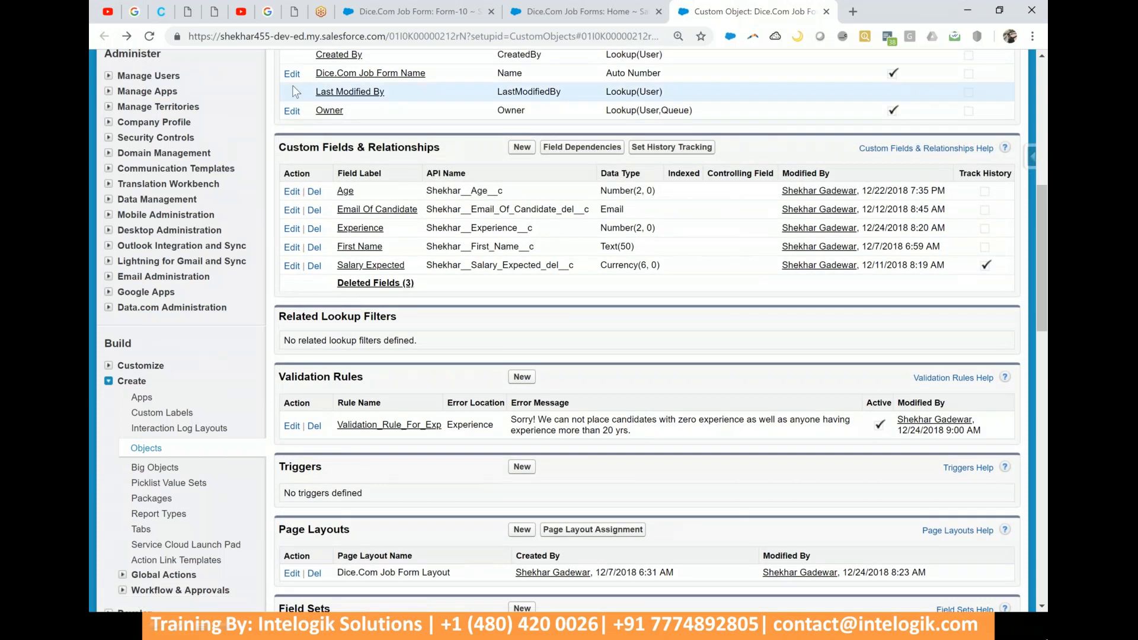
click(292, 74)
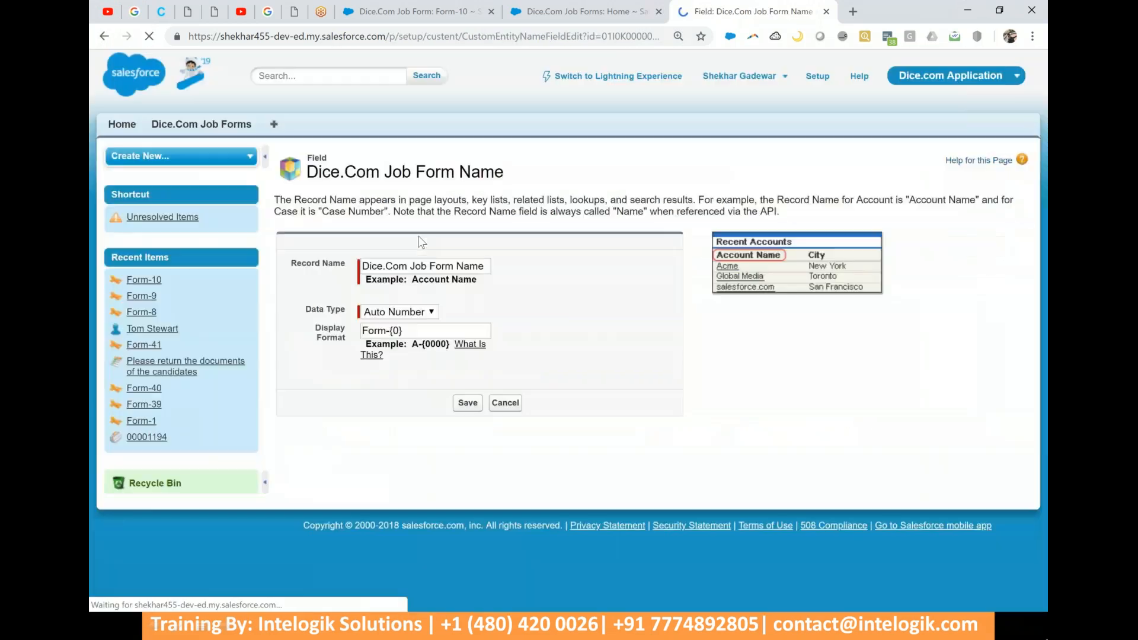
click(420, 316)
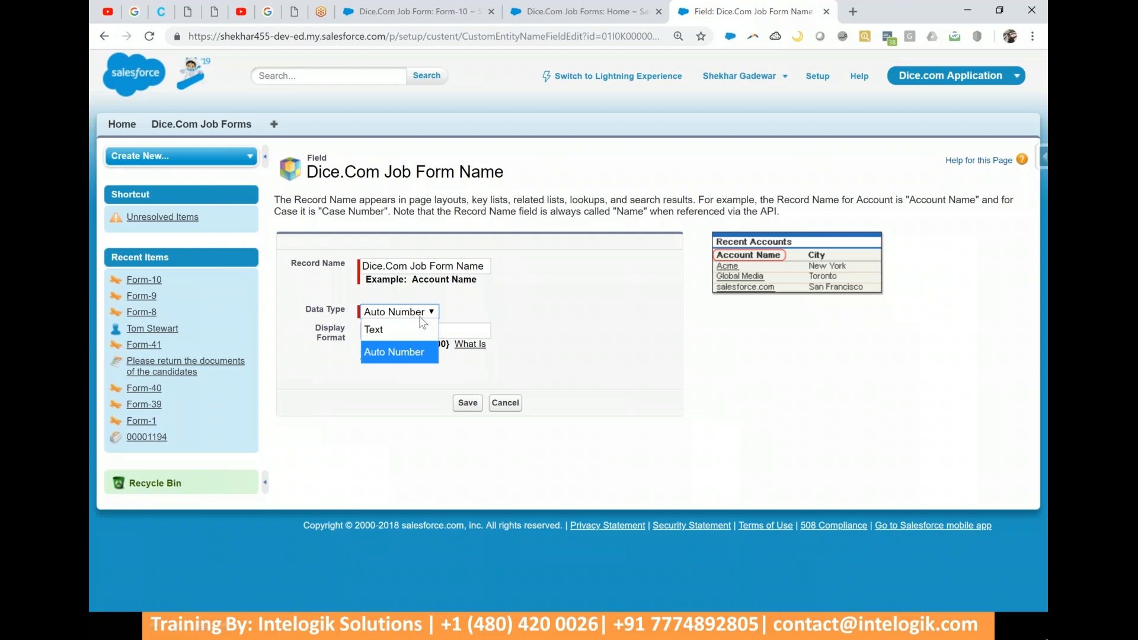
click(420, 317)
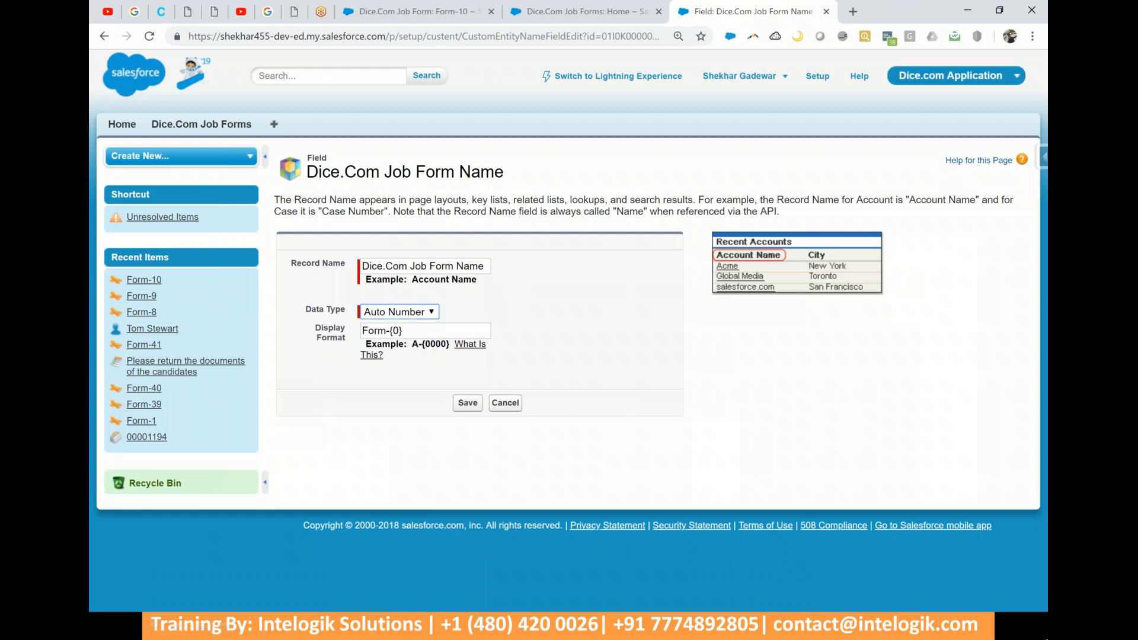
- Circle the field's name, draw an arrow to its data type, and show the available data types again
mouse_move(516, 129)
mouse_down()
mouse_move(436, 169)
mouse_move(508, 90)
mouse_up()
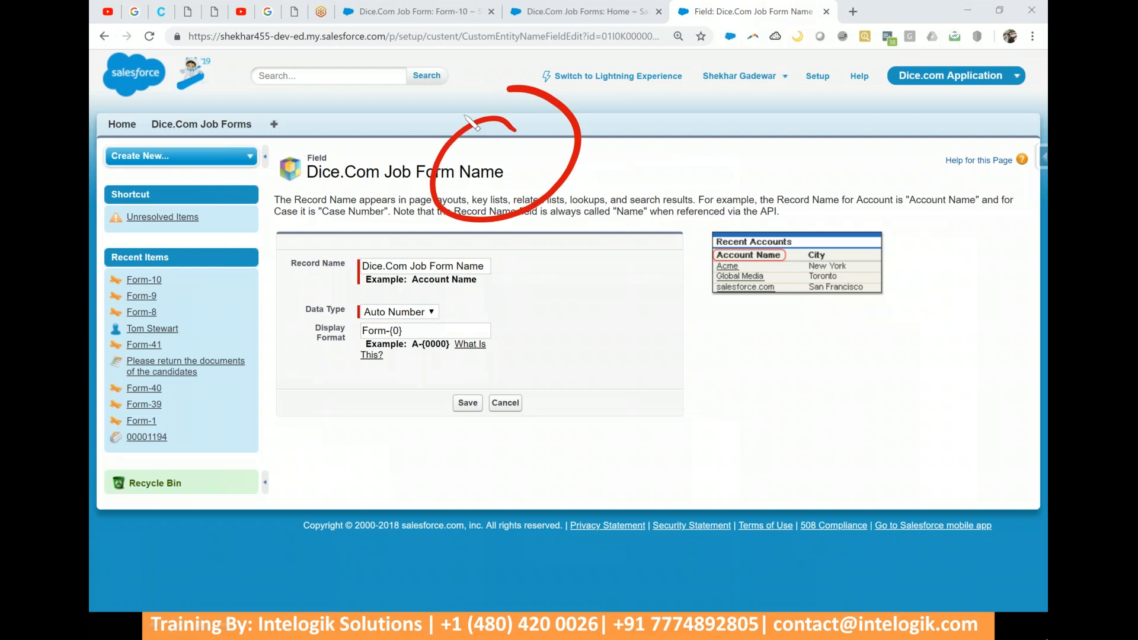
mouse_move(524, 141)
mouse_down()
mouse_move(478, 326)
mouse_move(500, 366)
mouse_up()
drag(460, 310, 510, 314)
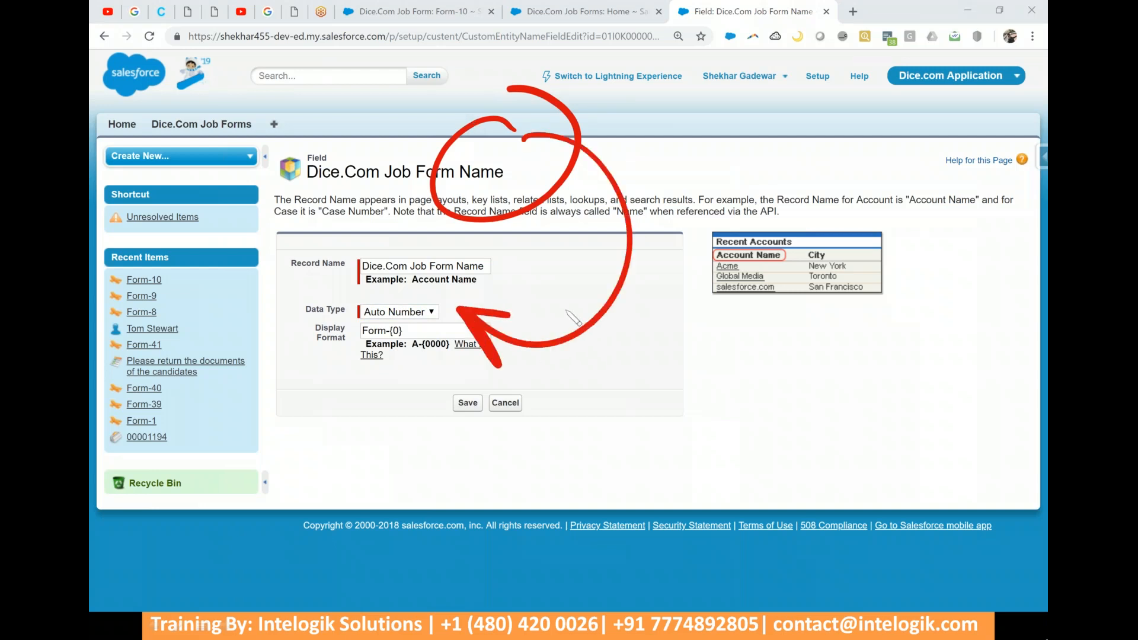
click(400, 311)
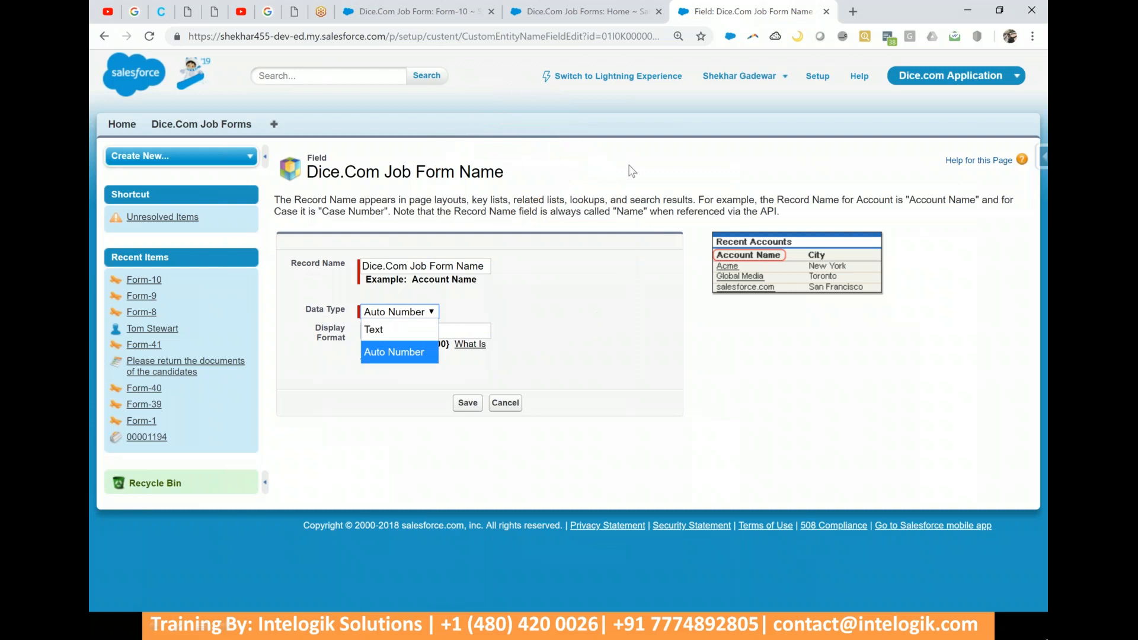
- Return to the Form-10 record and show the customization shortcuts for its object
click(462, 7)
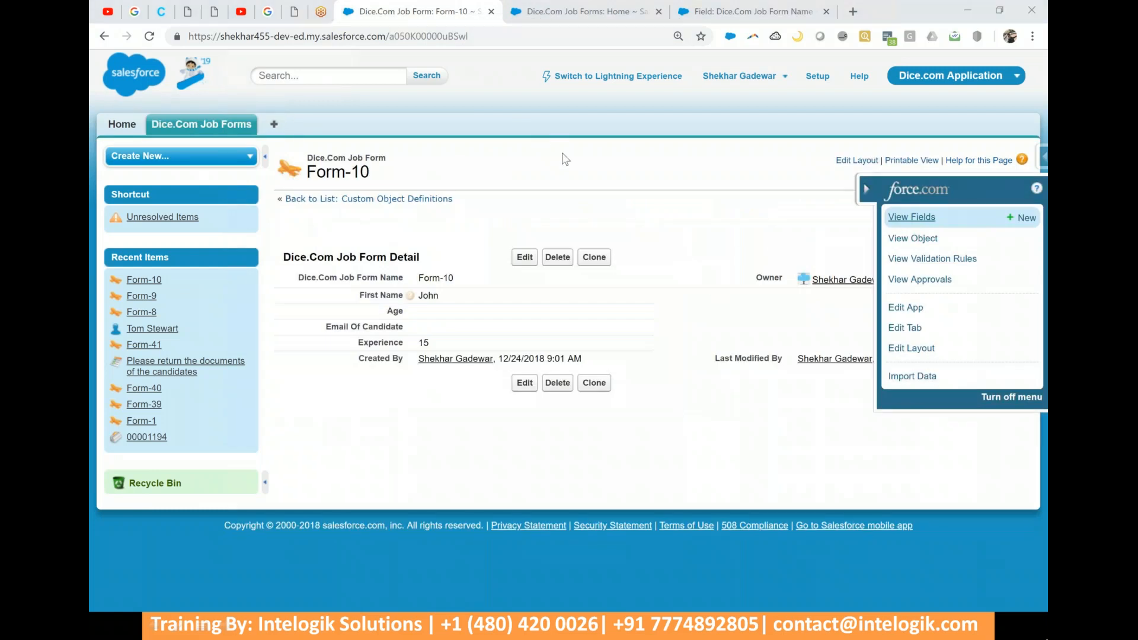